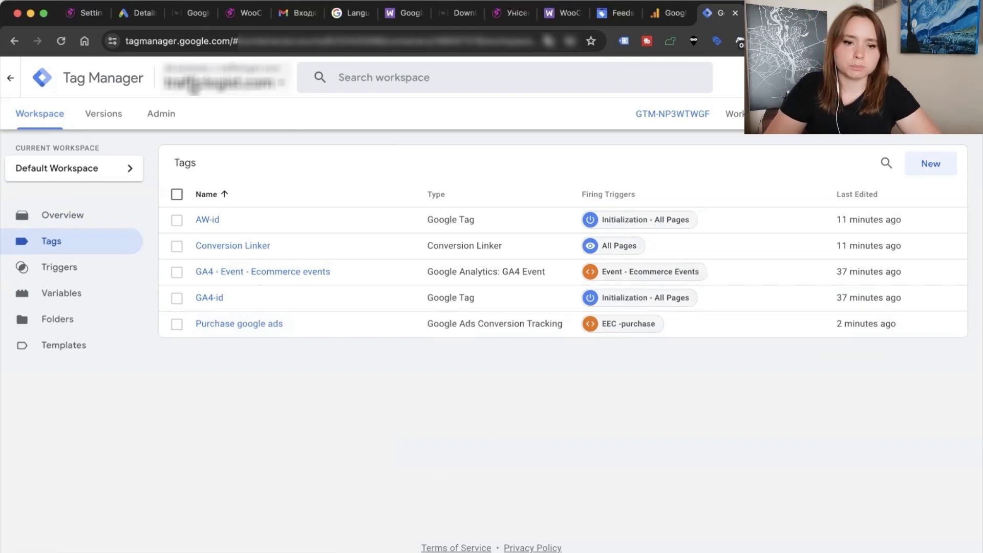
Switch to Google Ads and open the data sources of the Audience manager in the shared library.
click(127, 14)
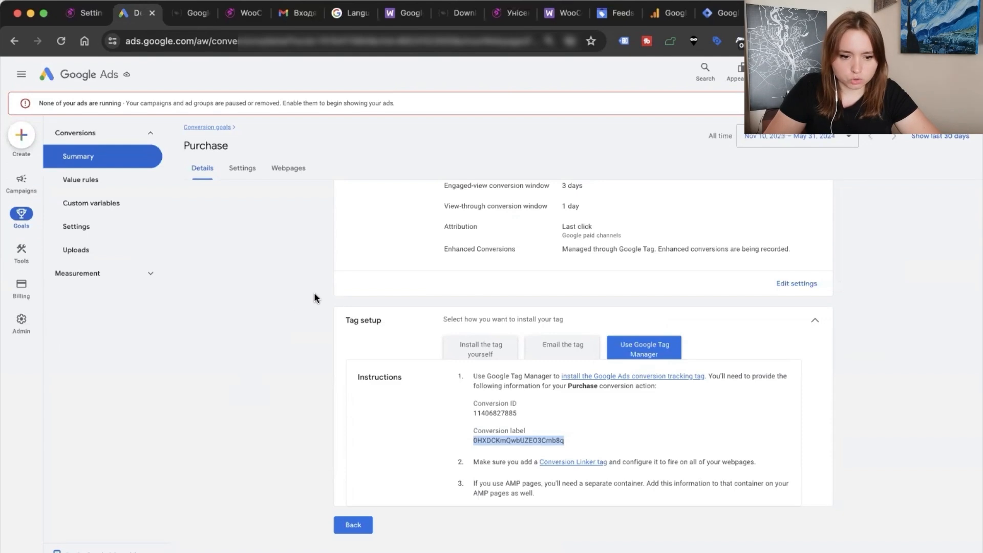
mouse_move(23, 256)
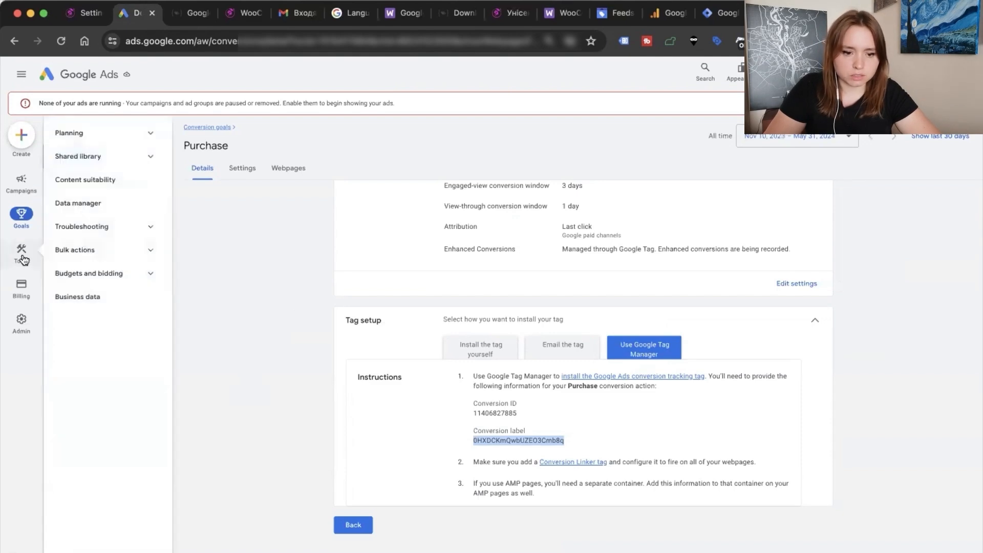
click(114, 156)
click(104, 182)
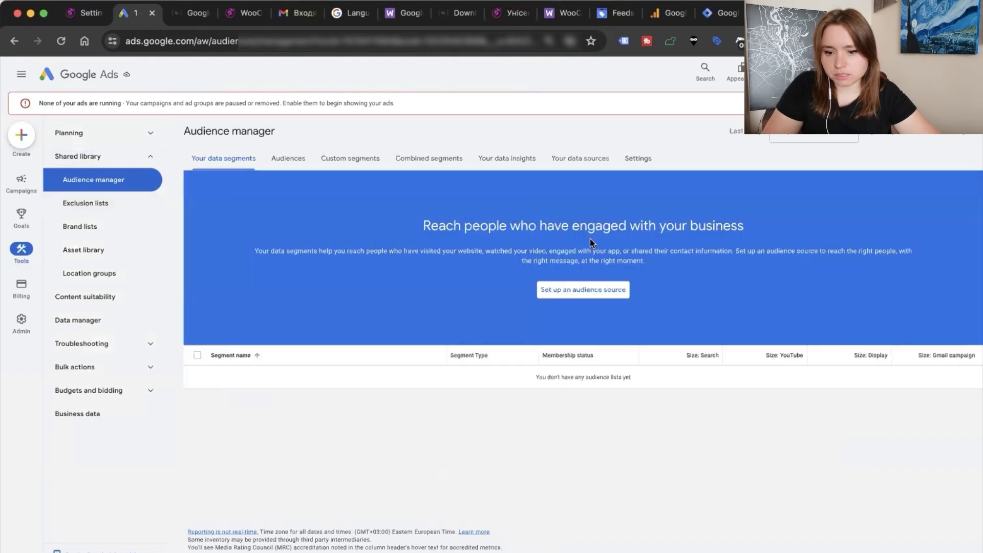
click(571, 162)
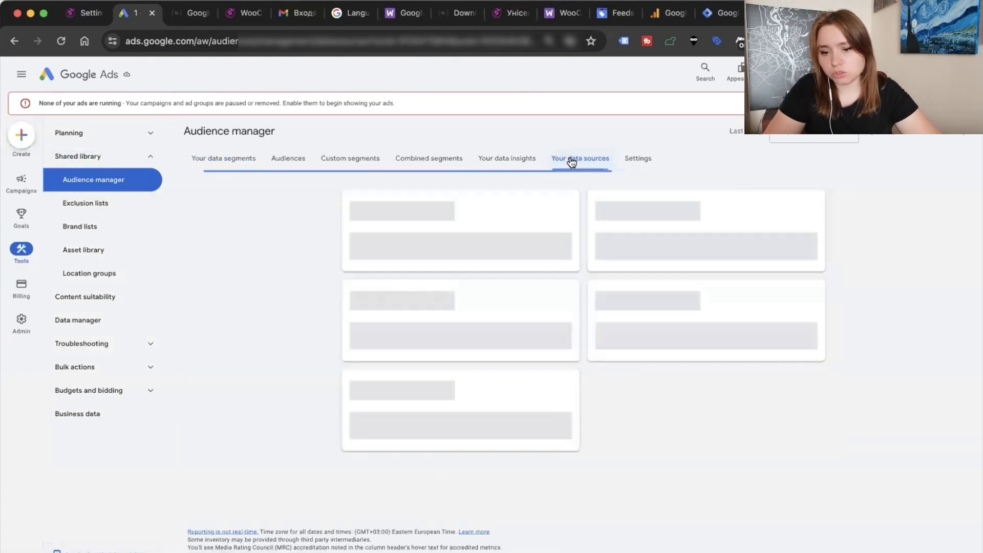
Look through the available audience sources and start setting up the Google Ads tag.
scroll(477, 301, down, 3)
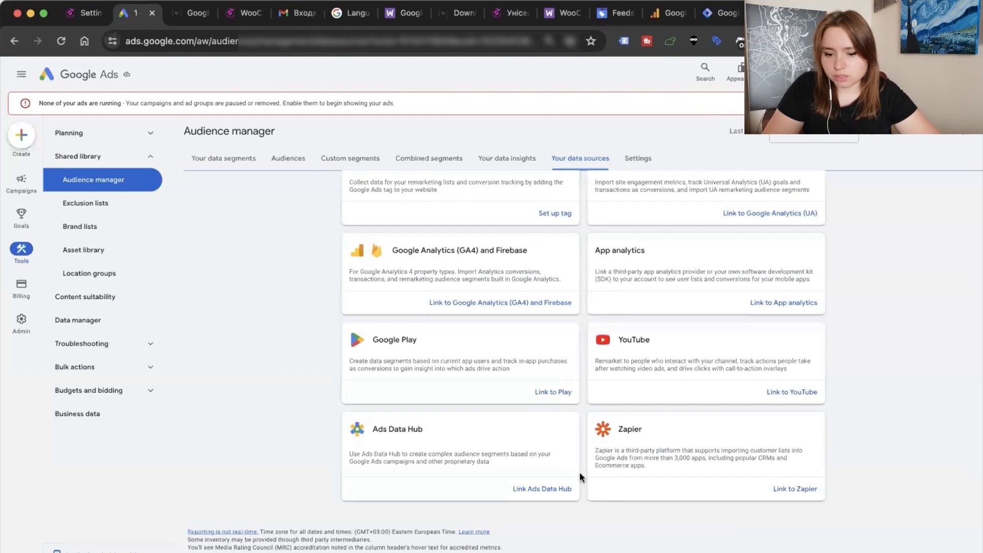
scroll(451, 333, up, 3)
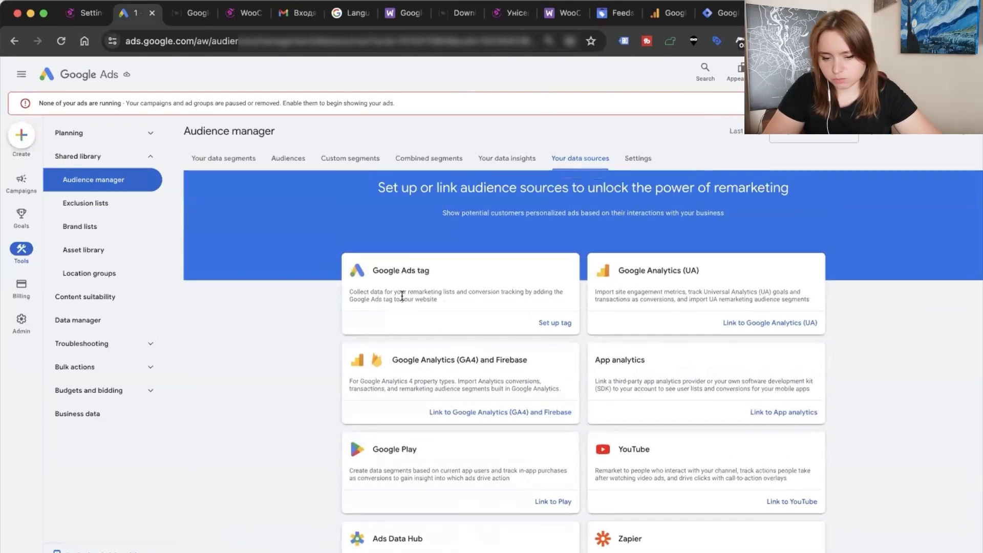
drag(365, 271, 432, 308)
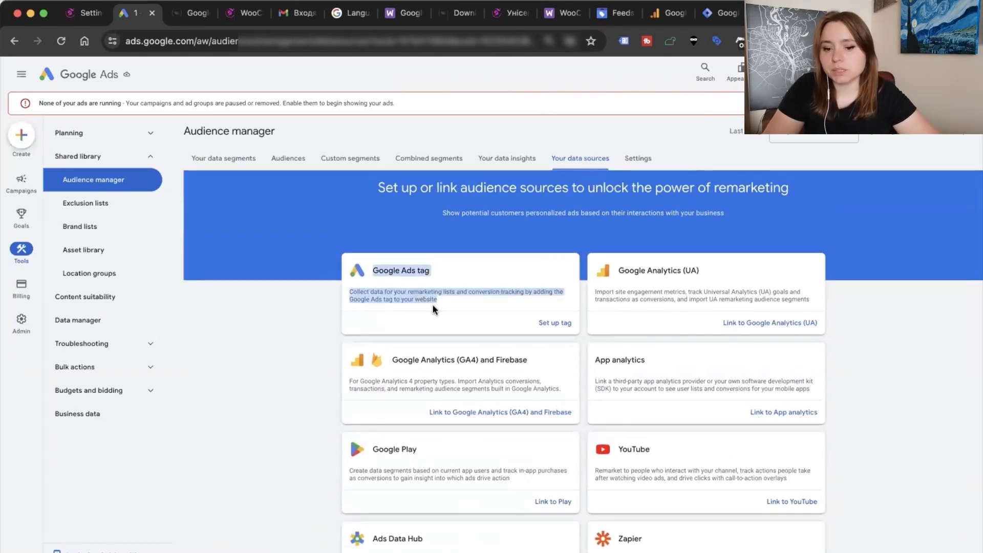
click(566, 323)
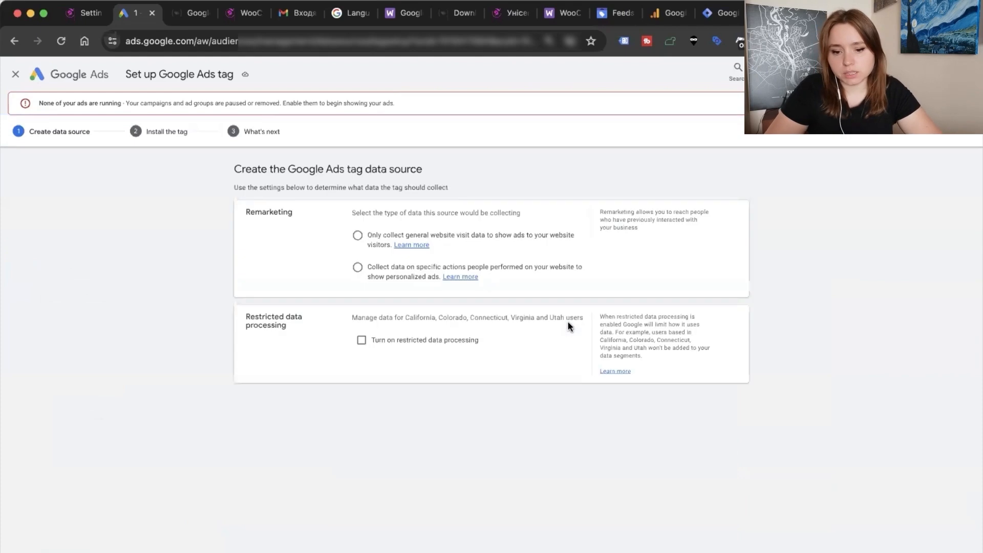
Set the data source to collect data on specific website actions for personalized ads, with Retail as the business type.
click(359, 267)
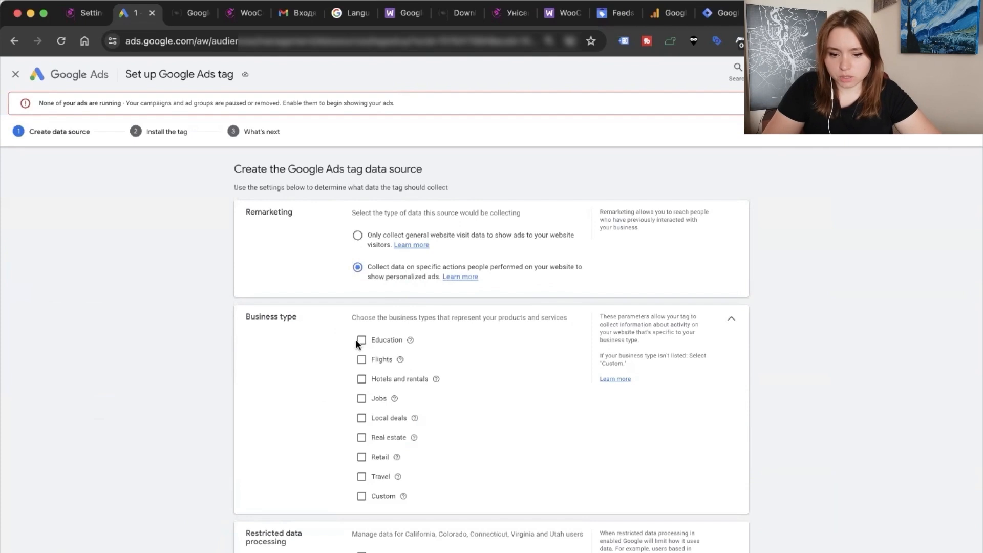
scroll(346, 381, down, 2)
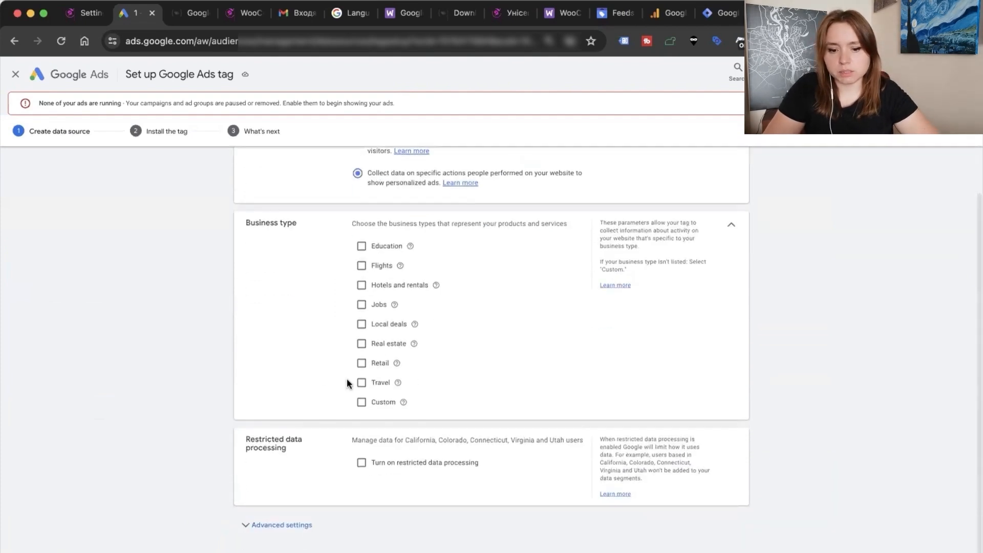
click(361, 363)
scroll(342, 414, down, 1)
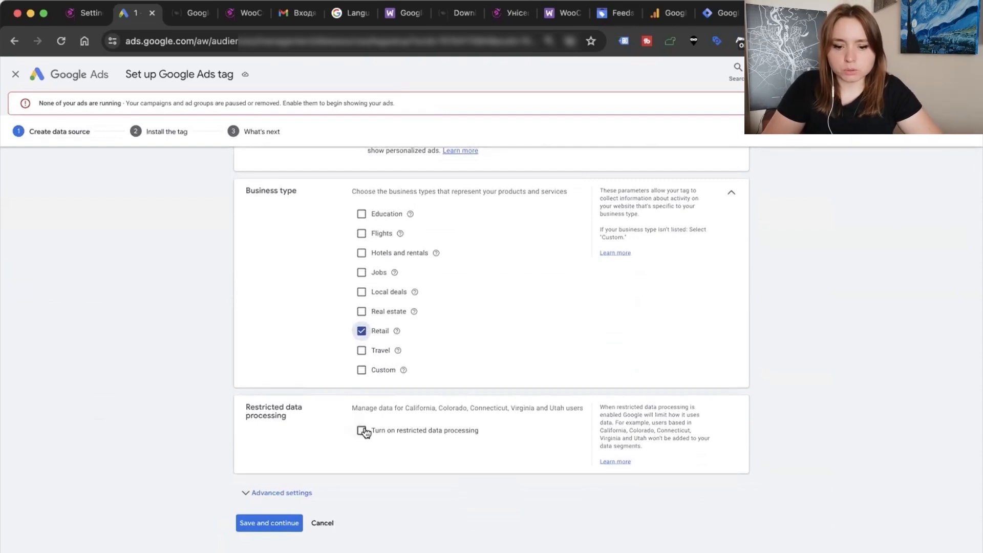
Review the restricted data processing and advanced User ID options, leave both off, and save the data source.
drag(357, 408, 479, 416)
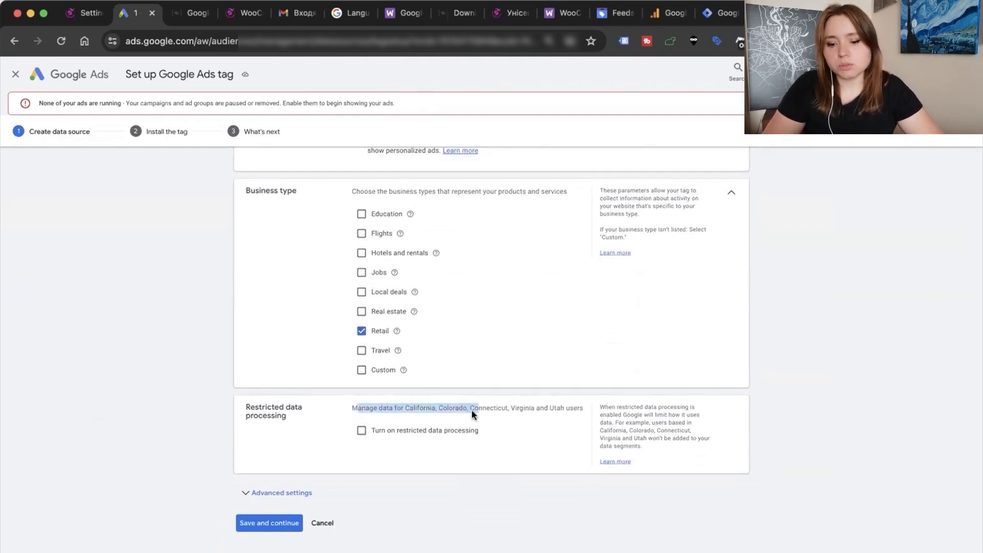
double_click(487, 408)
drag(584, 408, 337, 410)
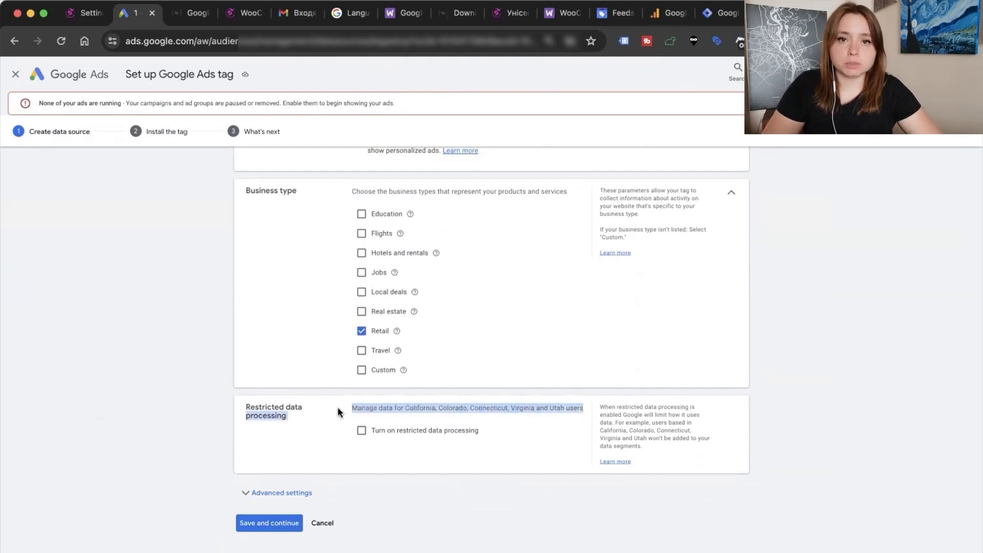
click(279, 494)
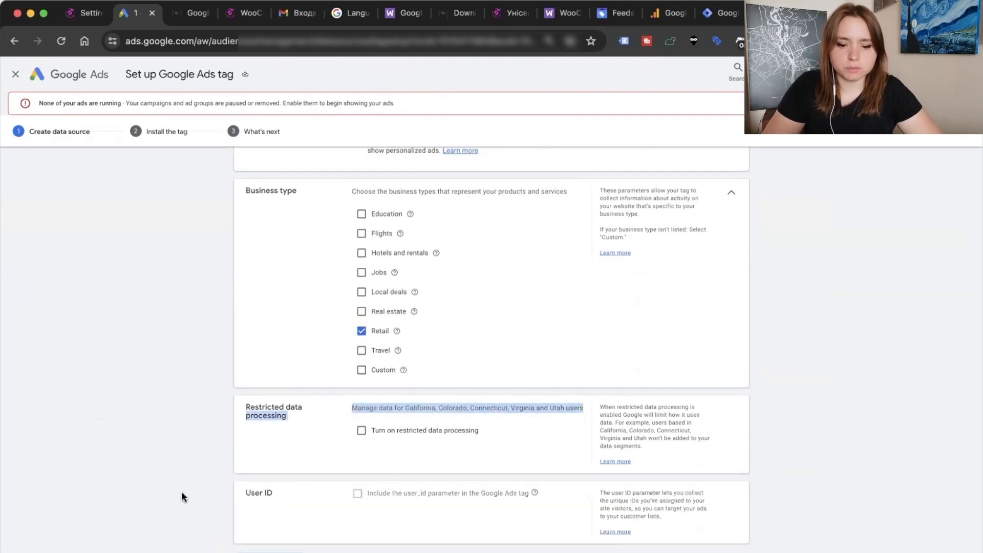
scroll(181, 492, down, 1)
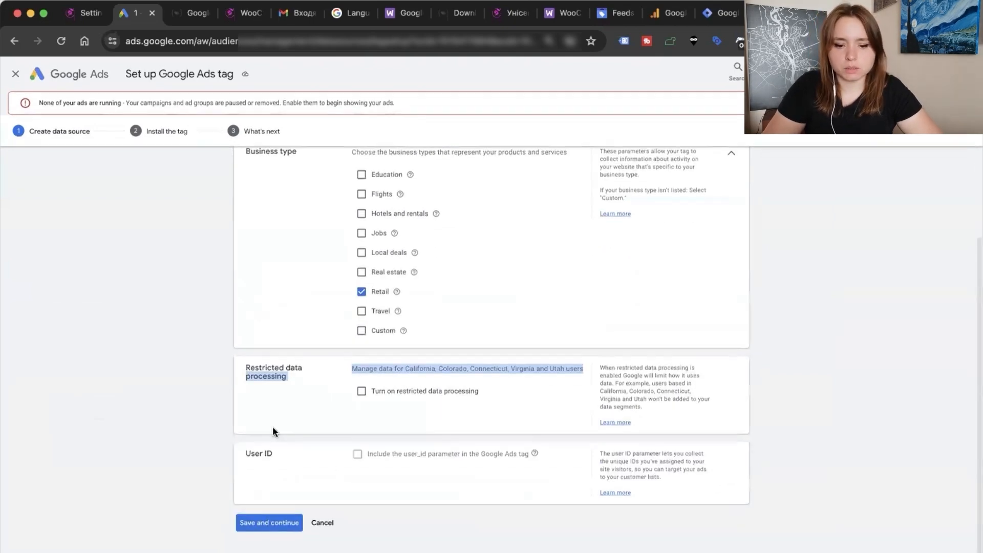
click(285, 523)
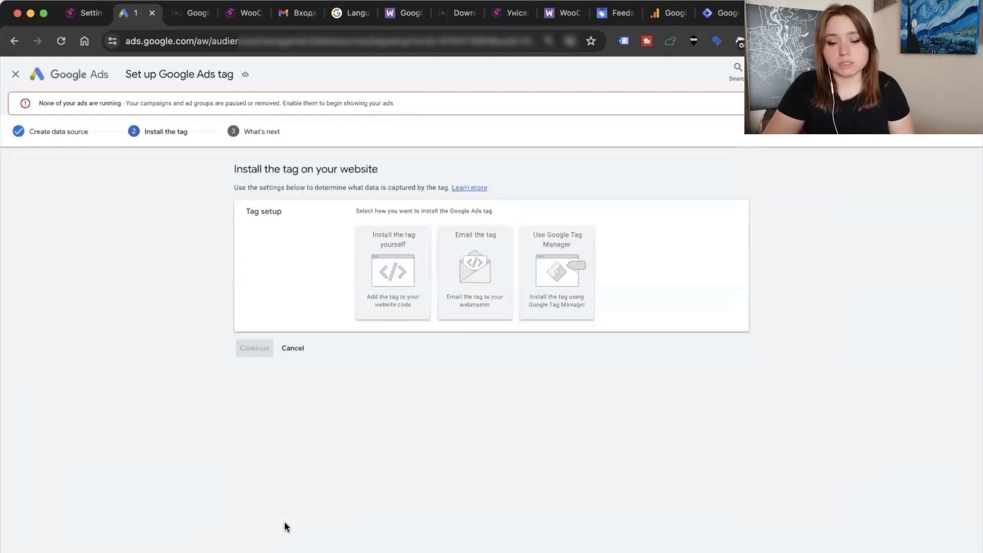
Choose Google Tag Manager as the tag installation method and copy the conversion ID.
click(591, 247)
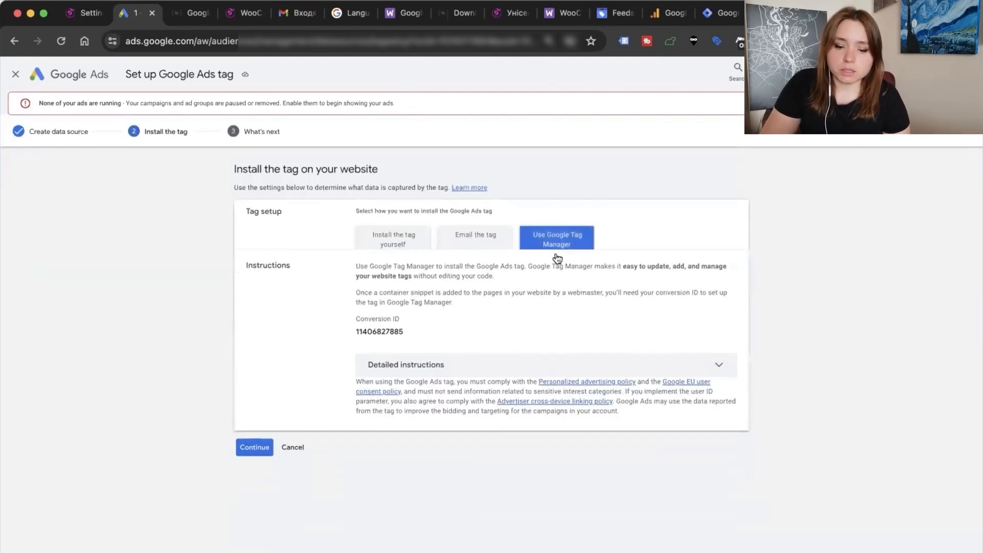
double_click(385, 330)
key(super+c)
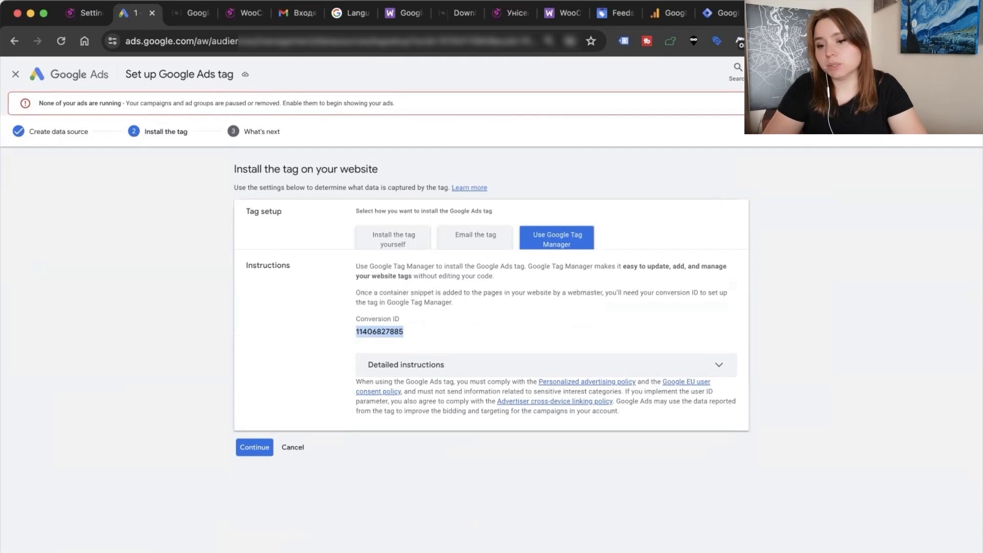
Switch to Tag Manager and create a new tag of the type Google Ads Remarketing.
click(709, 21)
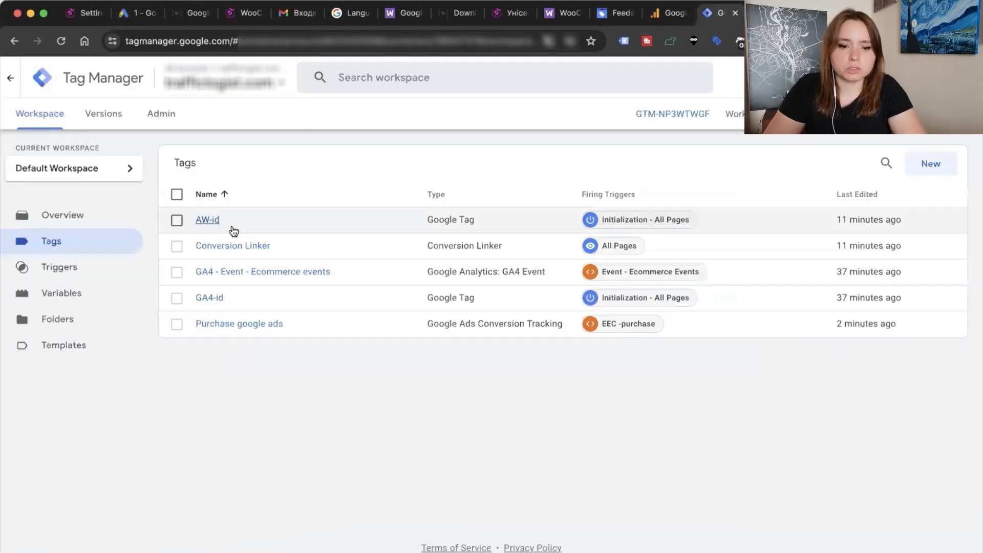
click(929, 165)
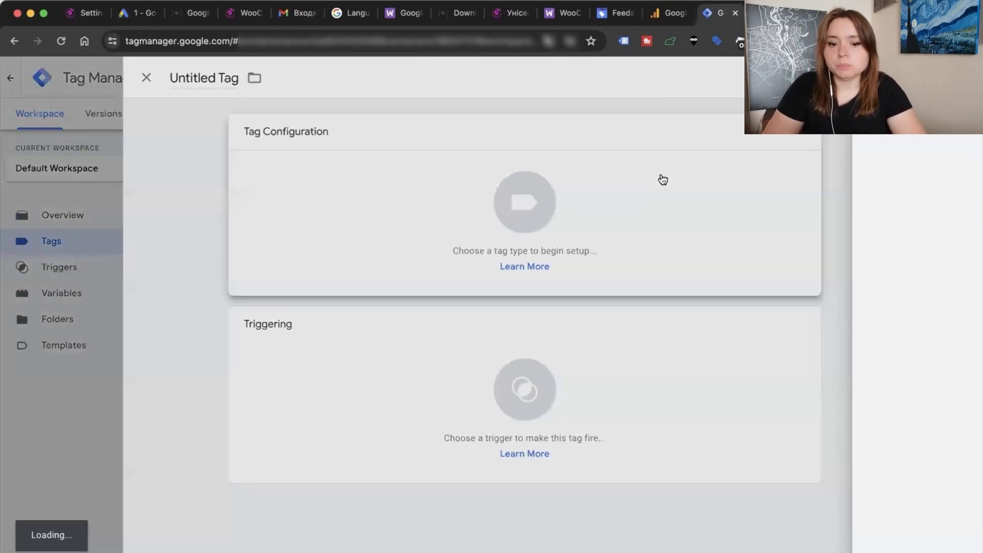
click(662, 179)
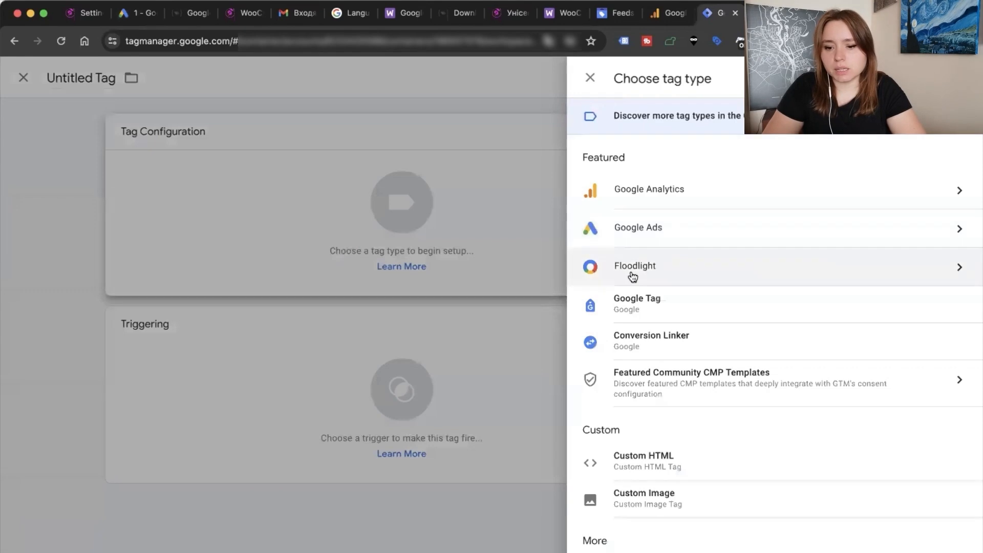
click(663, 241)
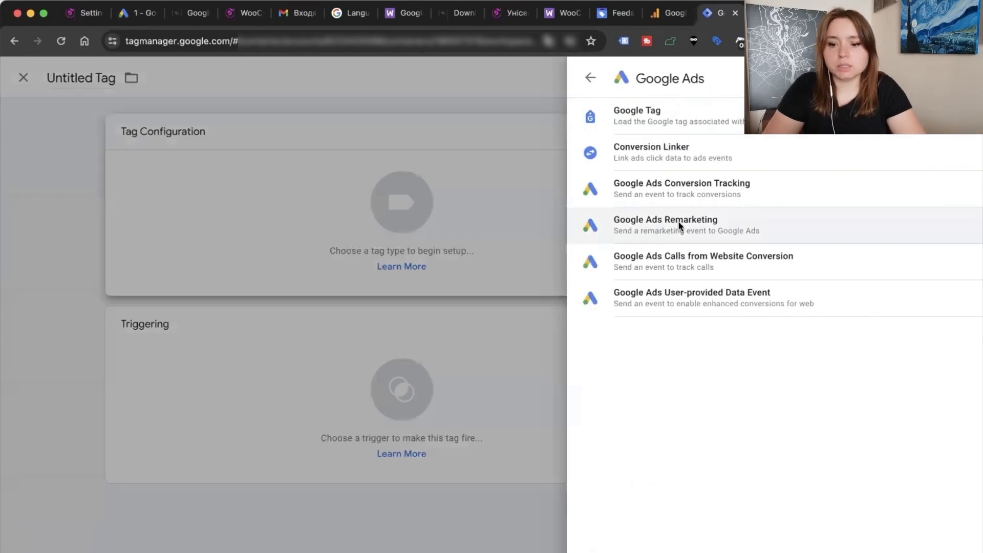
click(677, 220)
Paste the copied conversion ID into the remarketing tag and leave the optional conversion label empty.
click(348, 272)
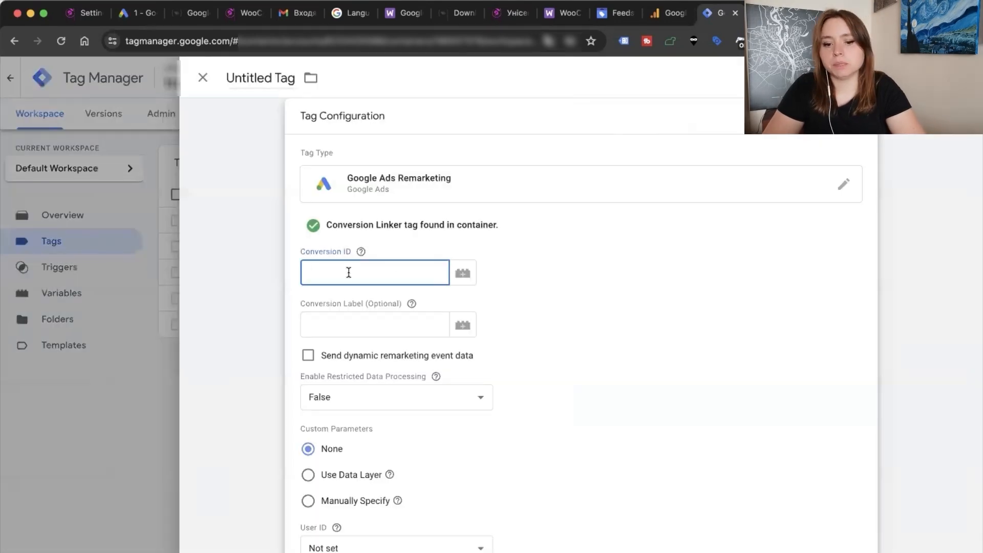
key(super+v)
click(389, 340)
Enable sending dynamic remarketing event data and set the tag's custom parameters to Manually Specify.
scroll(384, 350, down, 2)
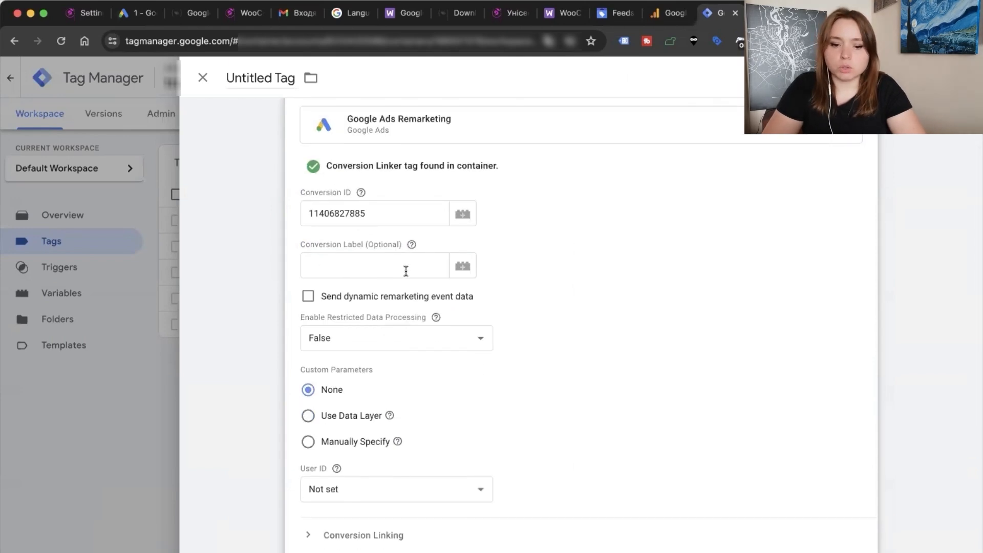
click(309, 296)
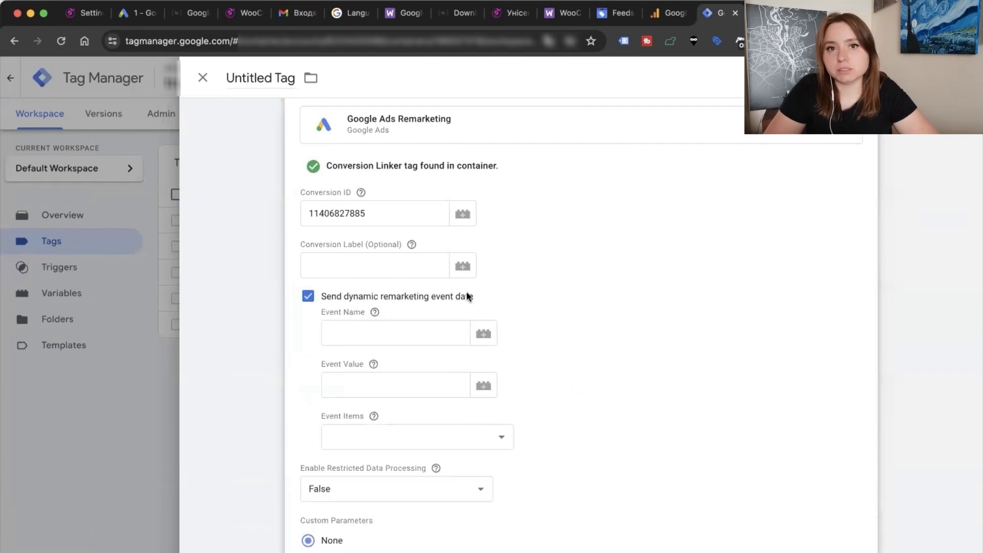
scroll(563, 348, down, 2)
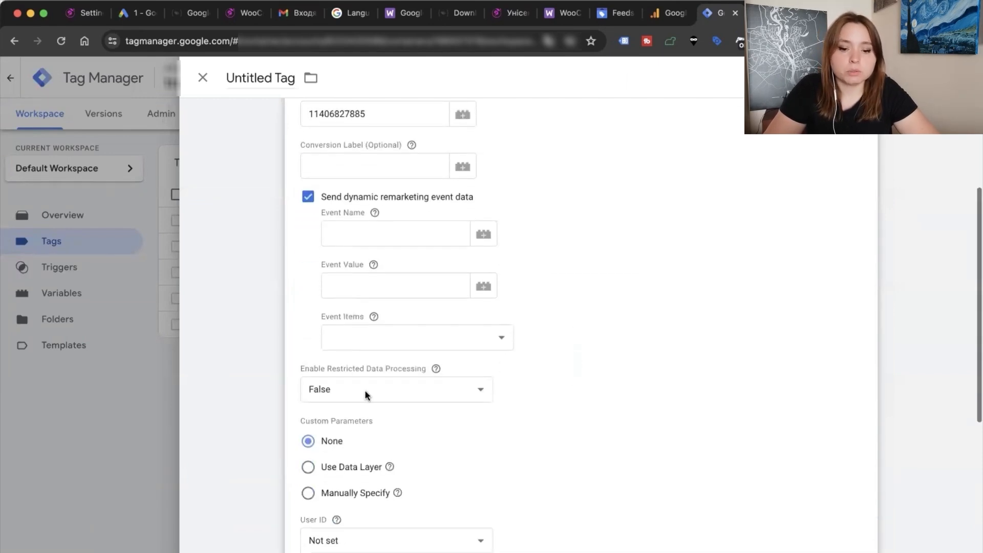
click(310, 199)
click(308, 342)
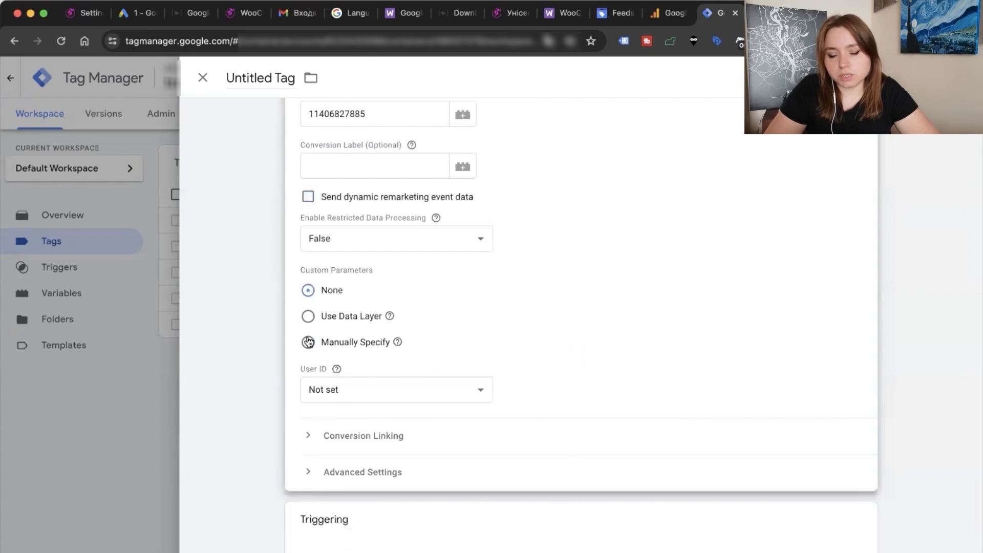
click(308, 198)
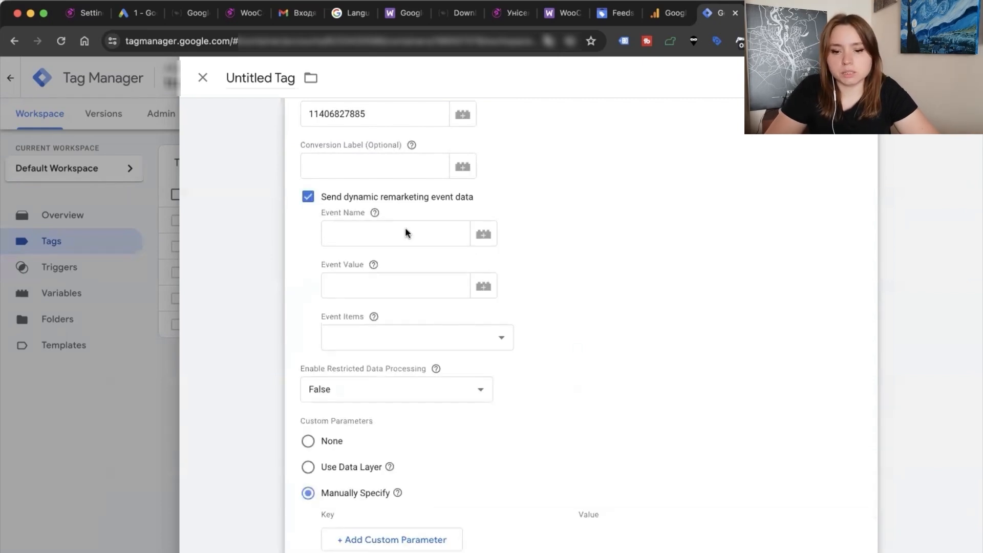
Set the dynamic remarketing event name to the Event custom event variable.
click(483, 236)
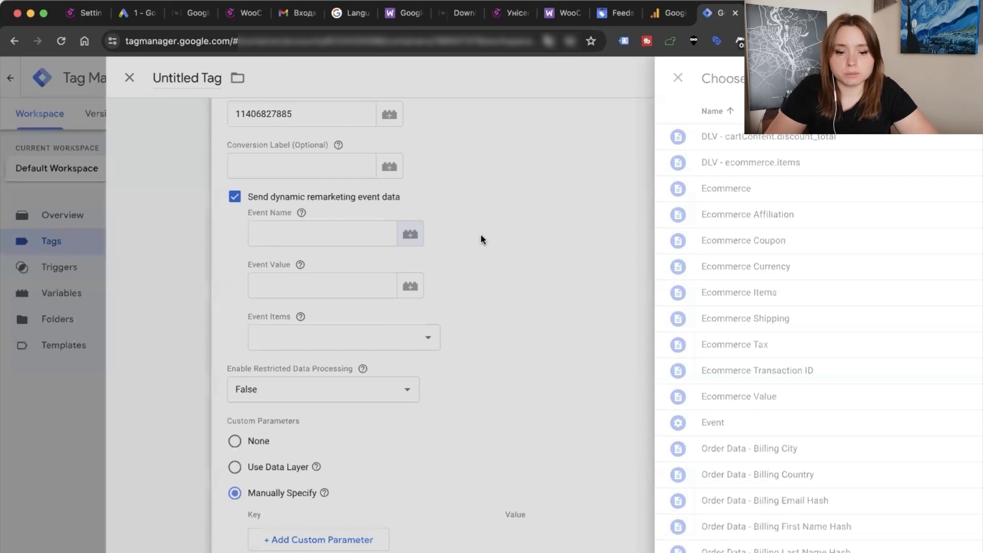
scroll(513, 310, down, 3)
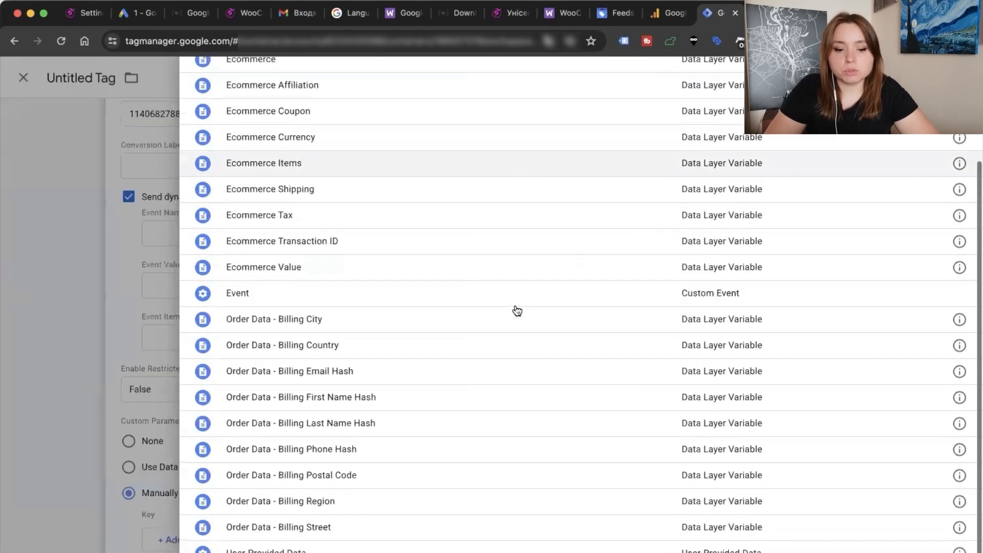
click(252, 299)
Switch to Tag Assistant and examine the data layer contents of the purchase, add_payment_info and first view_item_list events.
mouse_move(373, 264)
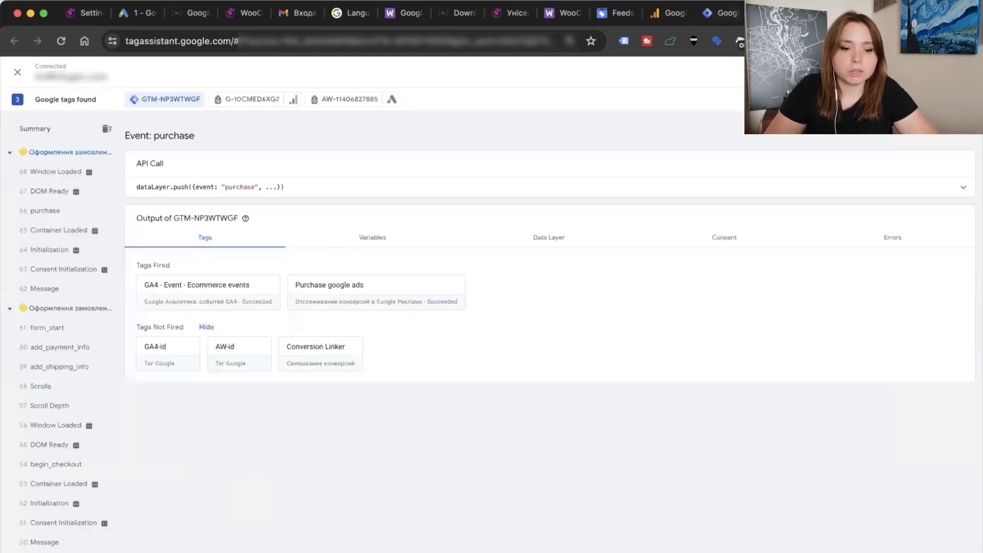
click(545, 236)
scroll(266, 330, down, 6)
scroll(267, 336, down, 6)
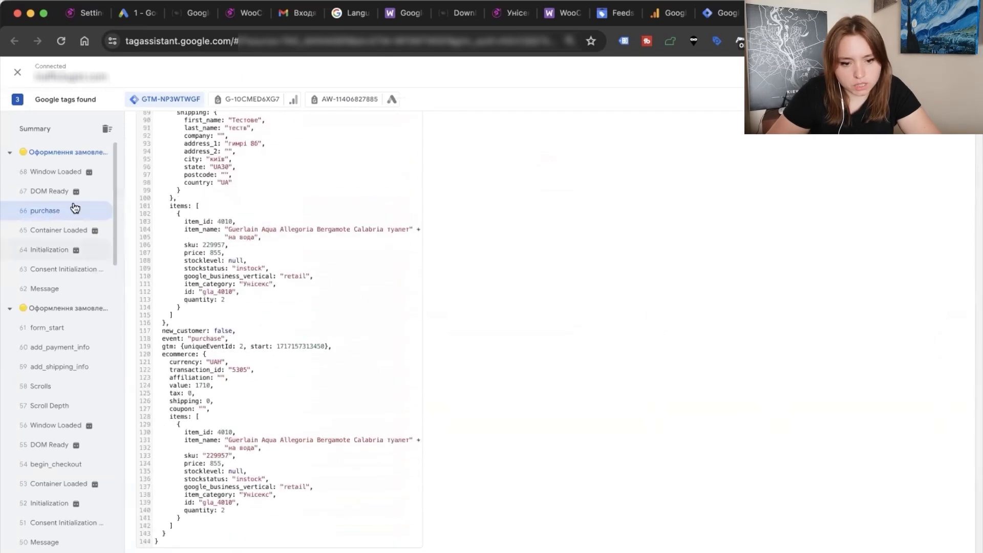
click(62, 344)
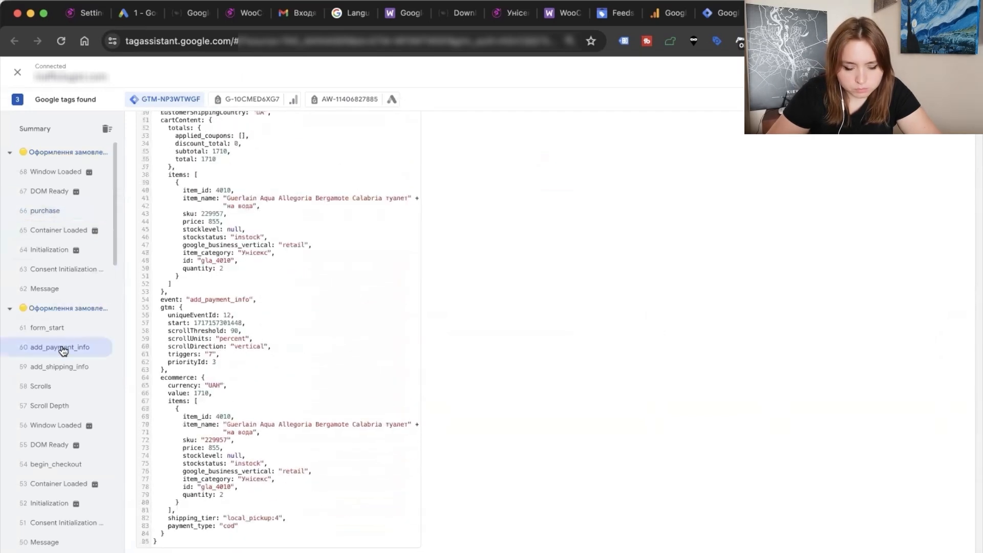
scroll(64, 358, down, 15)
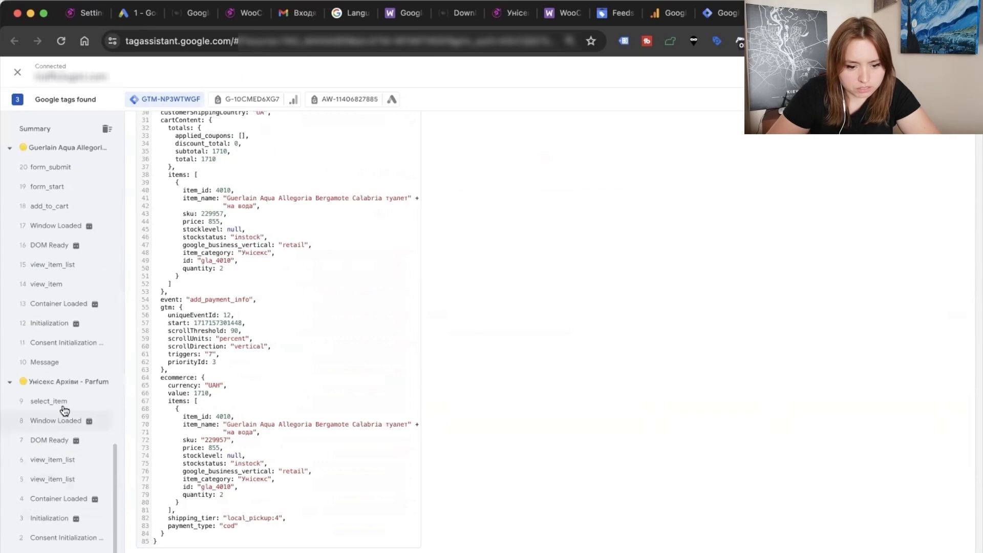
click(62, 479)
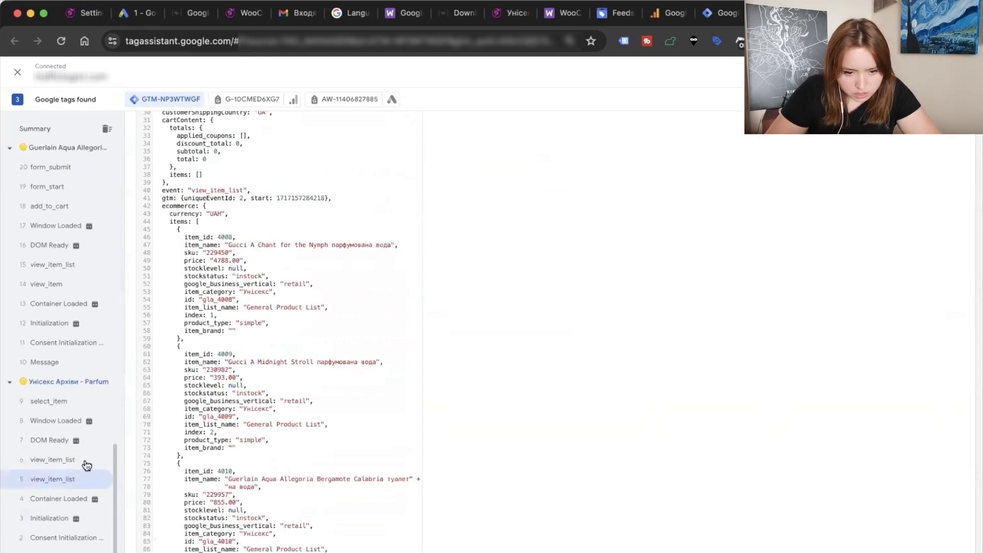
Examine the ecommerce value in the data layer of the product page's view_item, view_item_list and add_to_cart events.
click(52, 285)
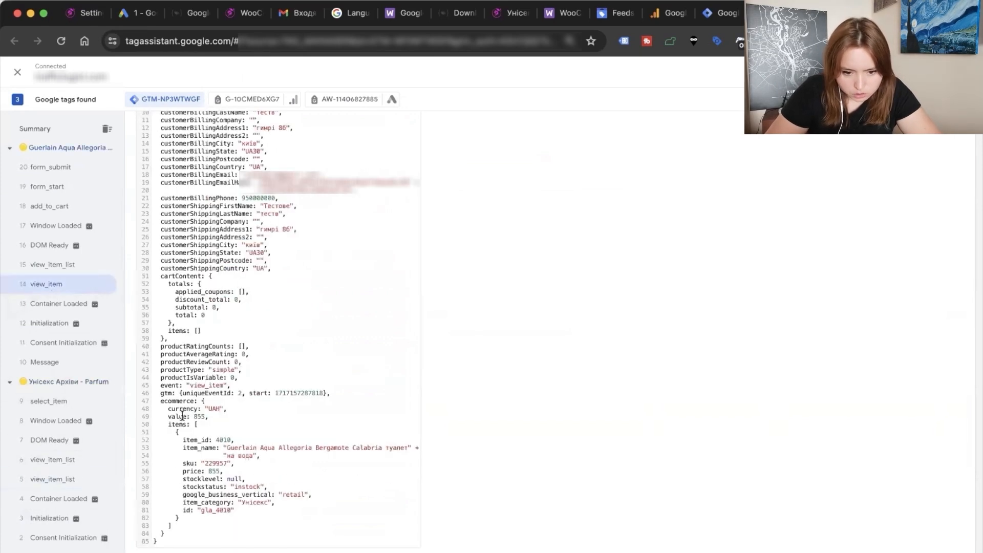
double_click(165, 401)
double_click(176, 416)
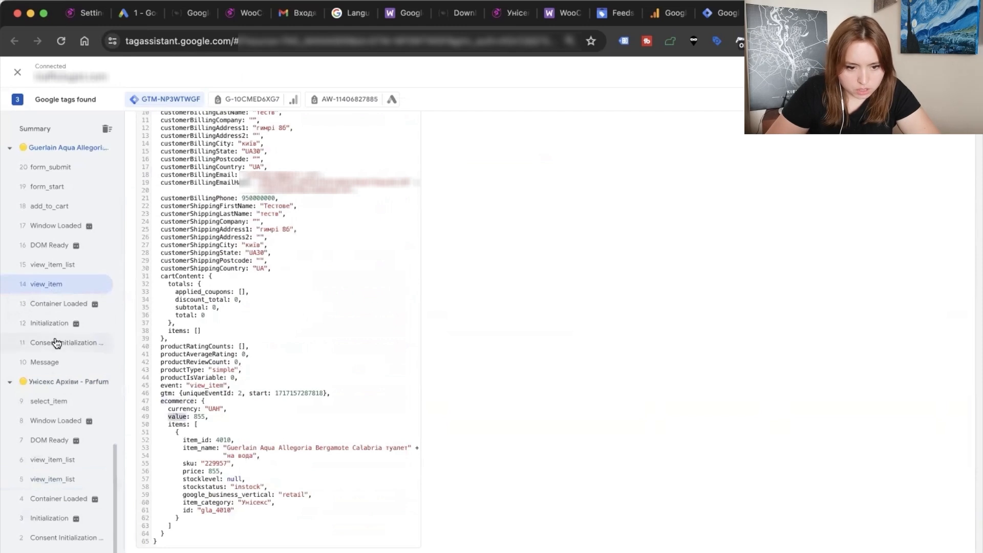
scroll(59, 339, up, 1)
click(62, 332)
double_click(166, 401)
double_click(176, 416)
scroll(64, 368, up, 2)
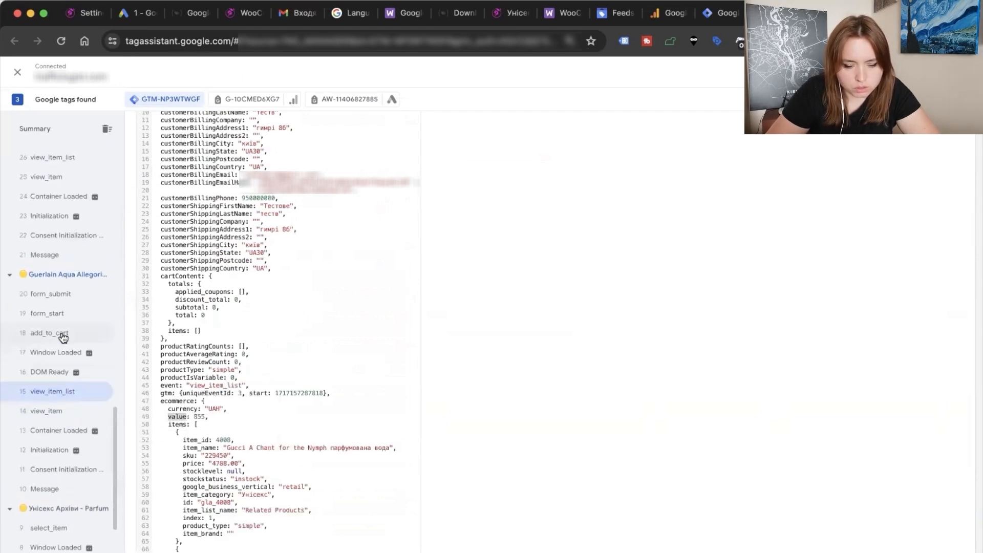
click(62, 336)
double_click(174, 402)
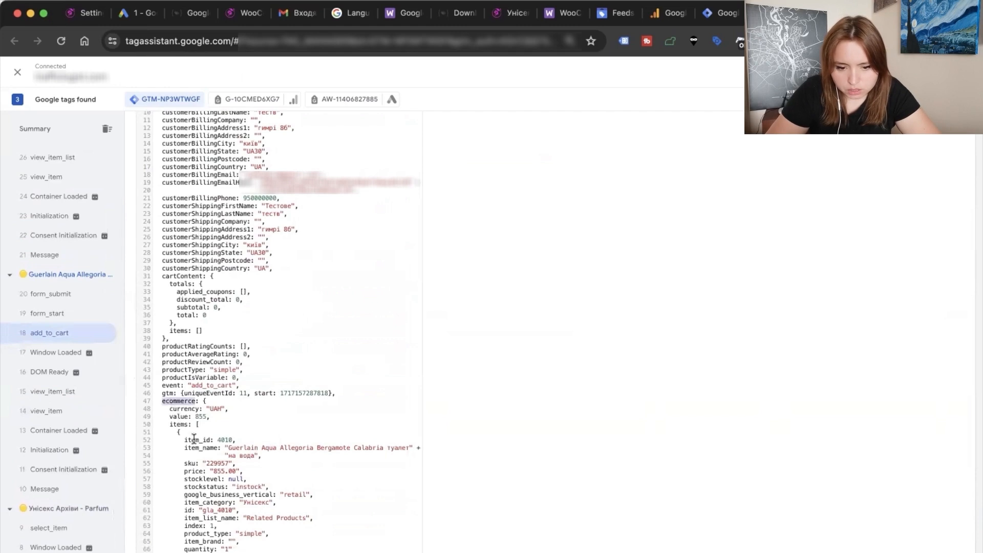
Return to Tag Manager and set the remarketing tag's Event Value to the Ecommerce Value variable.
click(702, 16)
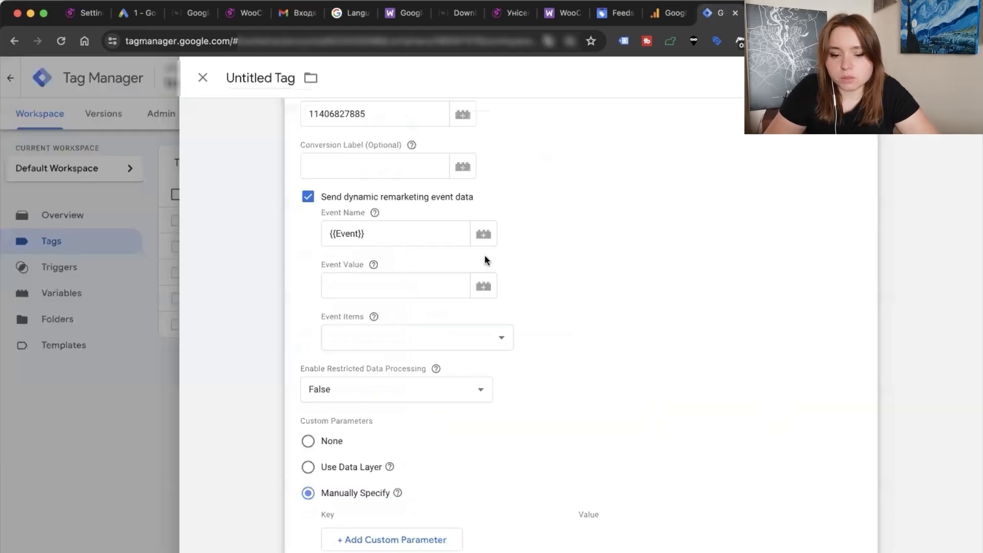
click(482, 288)
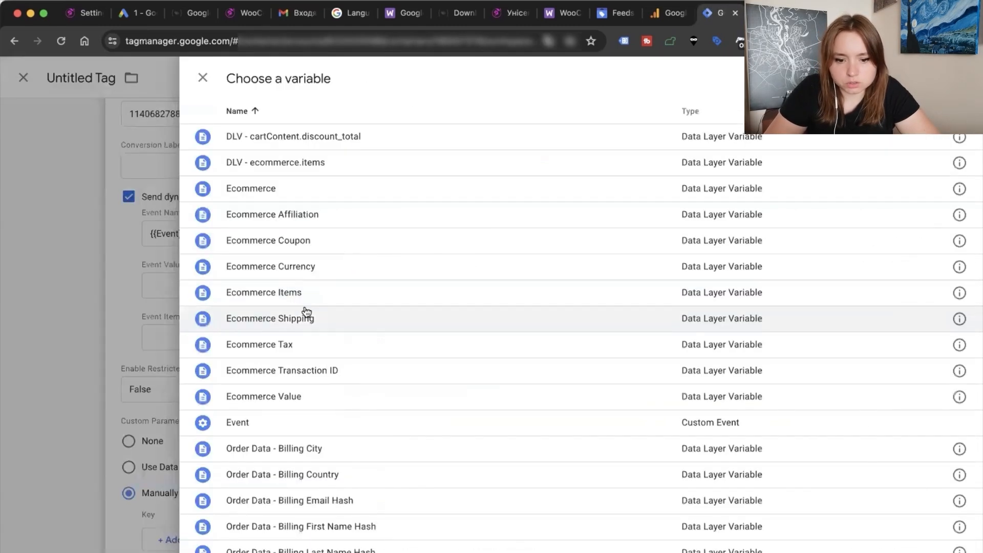
click(302, 392)
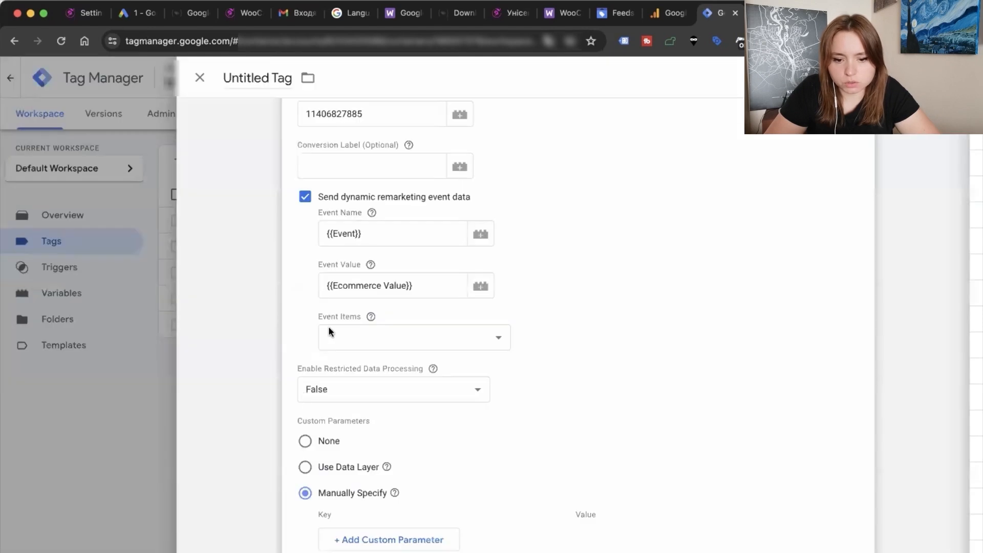
Read the Event Items help on required item properties and set Event Items to the Ecommerce Items variable.
click(357, 343)
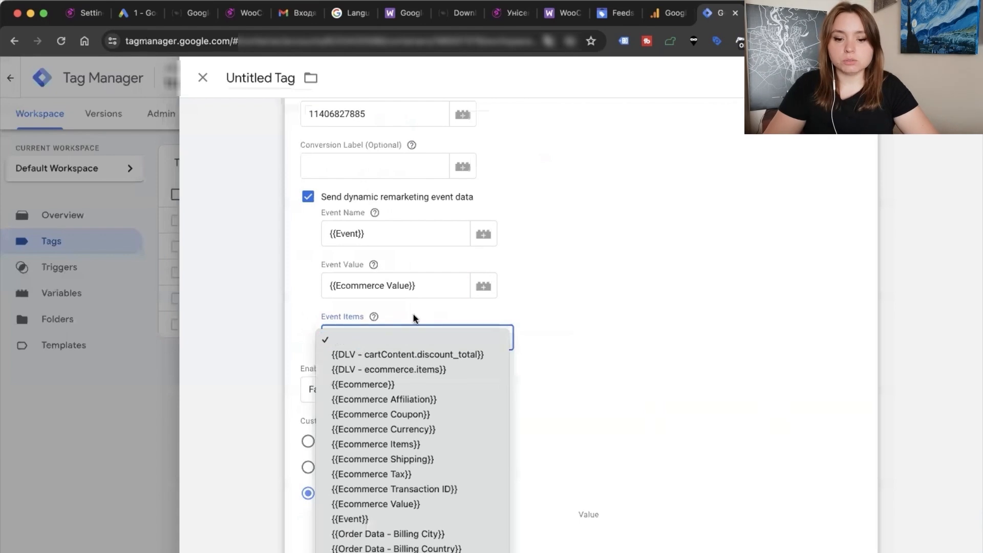
click(374, 319)
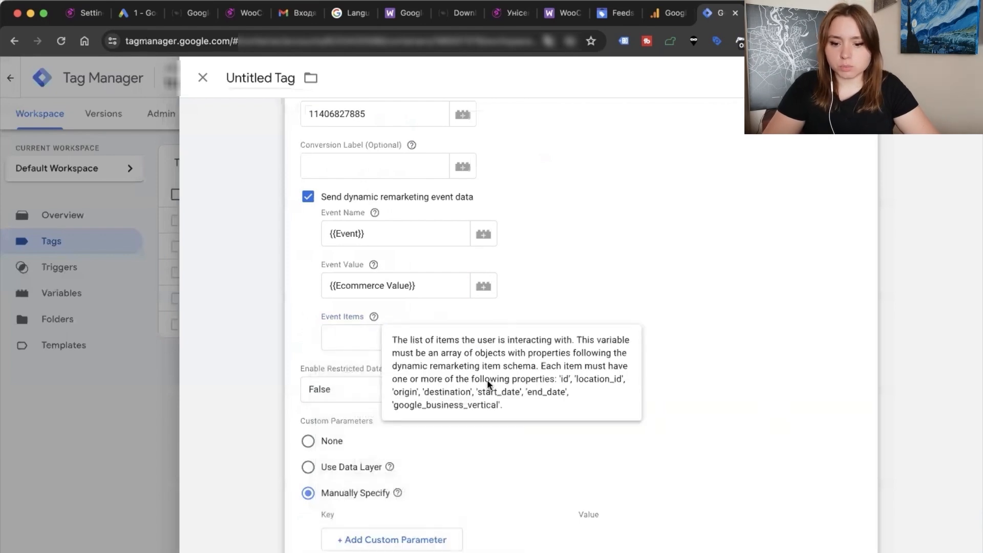
drag(394, 408, 509, 412)
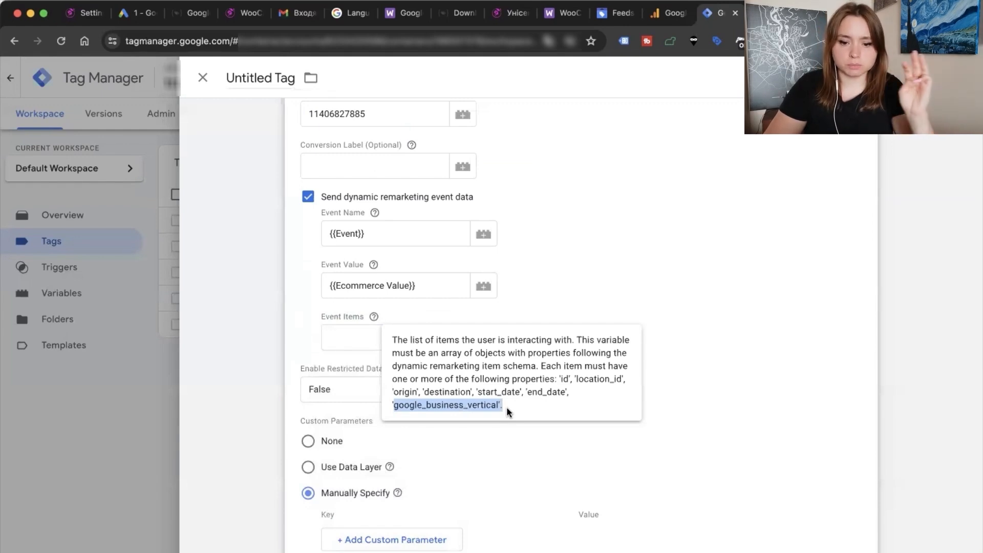
click(508, 412)
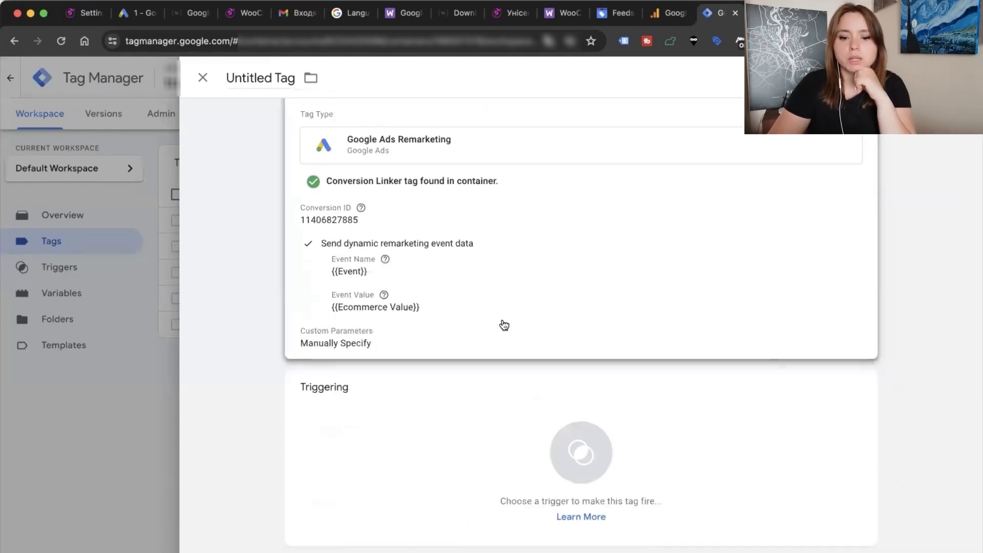
click(486, 322)
scroll(444, 443, down, 2)
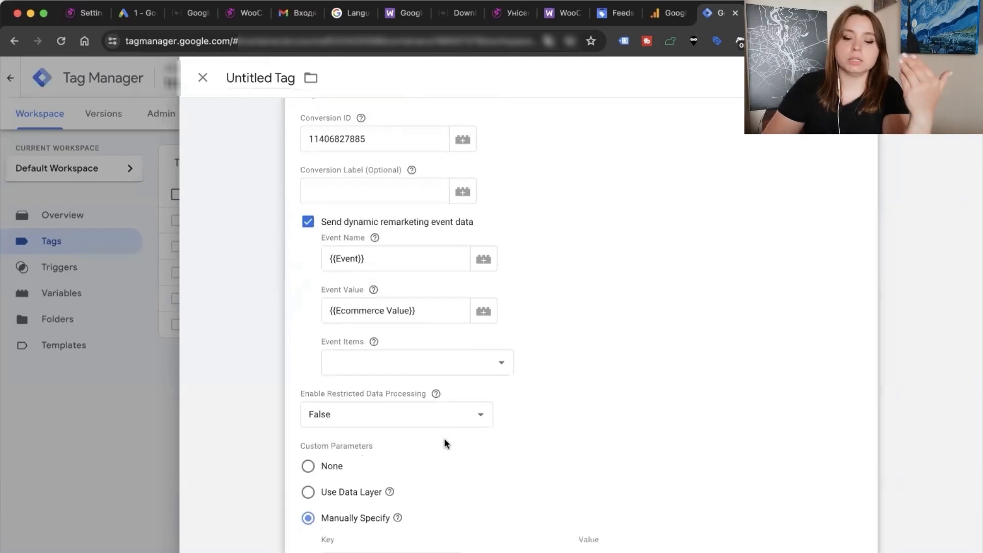
click(457, 366)
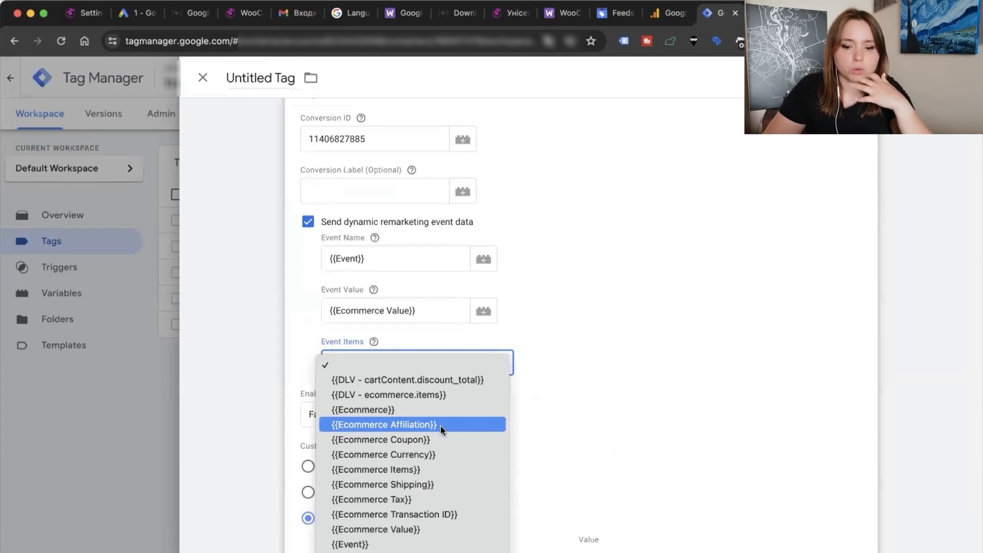
scroll(441, 430, down, 2)
click(448, 382)
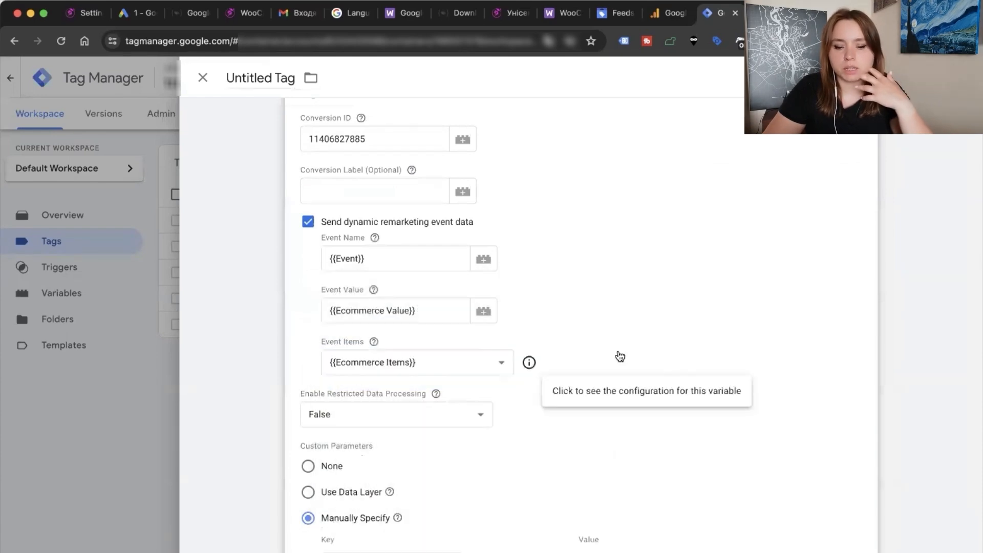
click(596, 393)
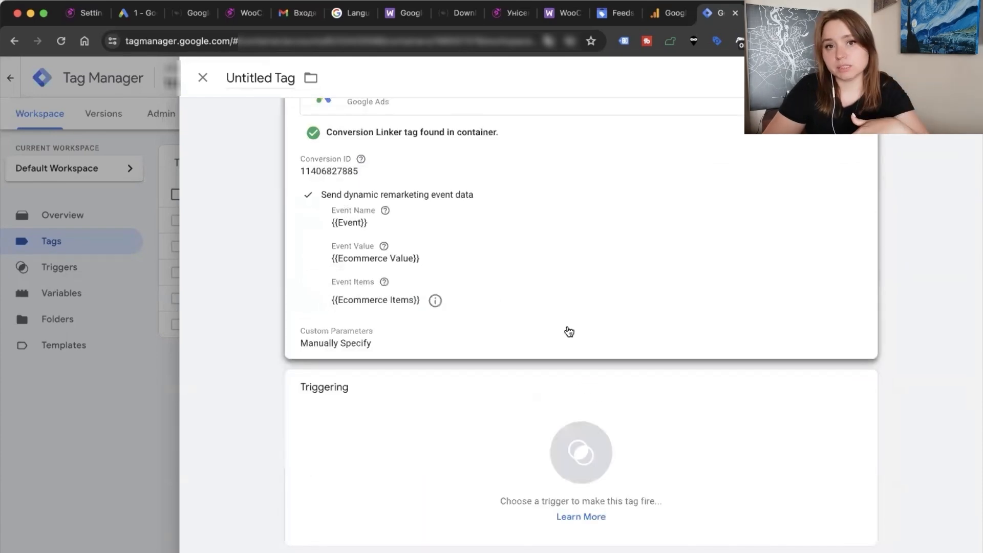
Set the tag's additional consent checks, within the advanced consent settings, to No additional consent required.
click(506, 319)
scroll(450, 368, down, 8)
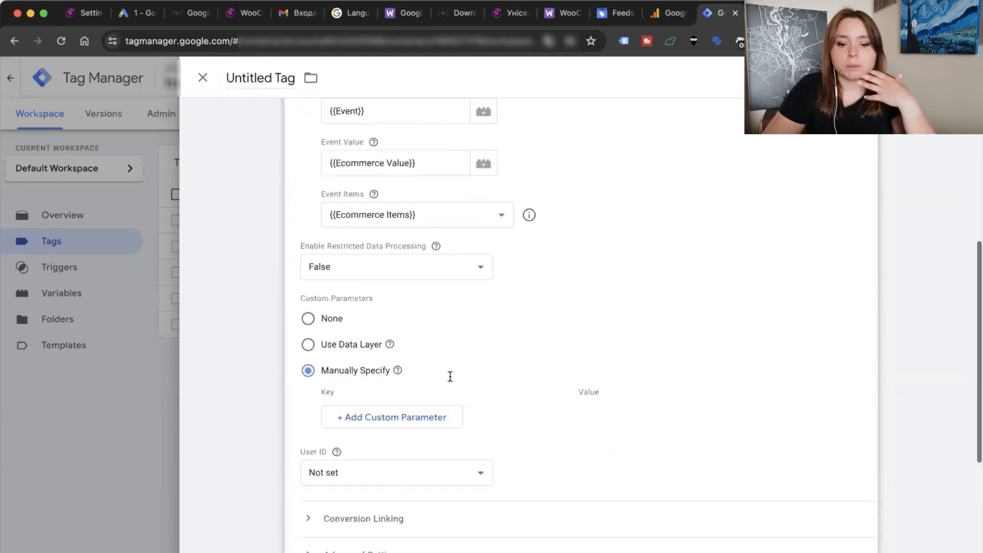
click(340, 340)
scroll(383, 359, down, 5)
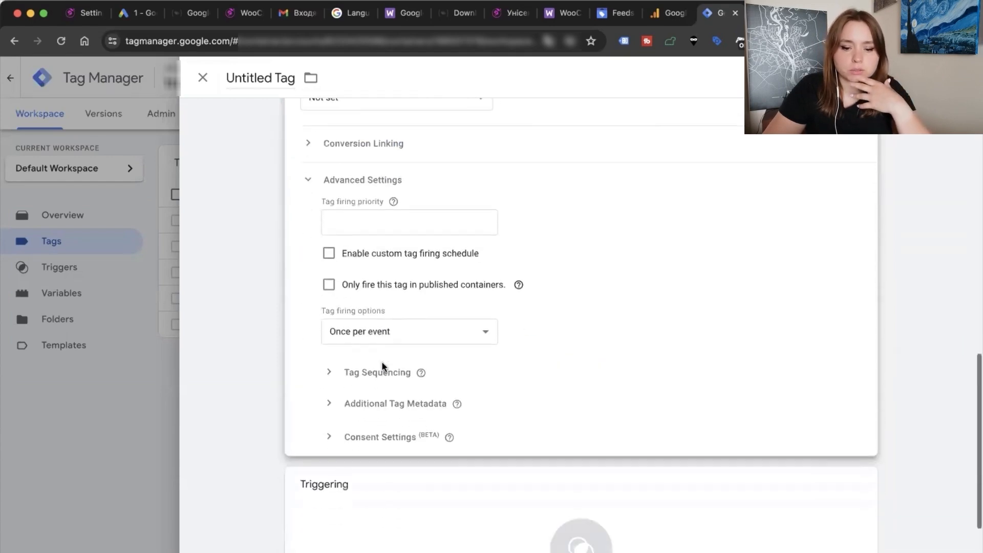
click(373, 340)
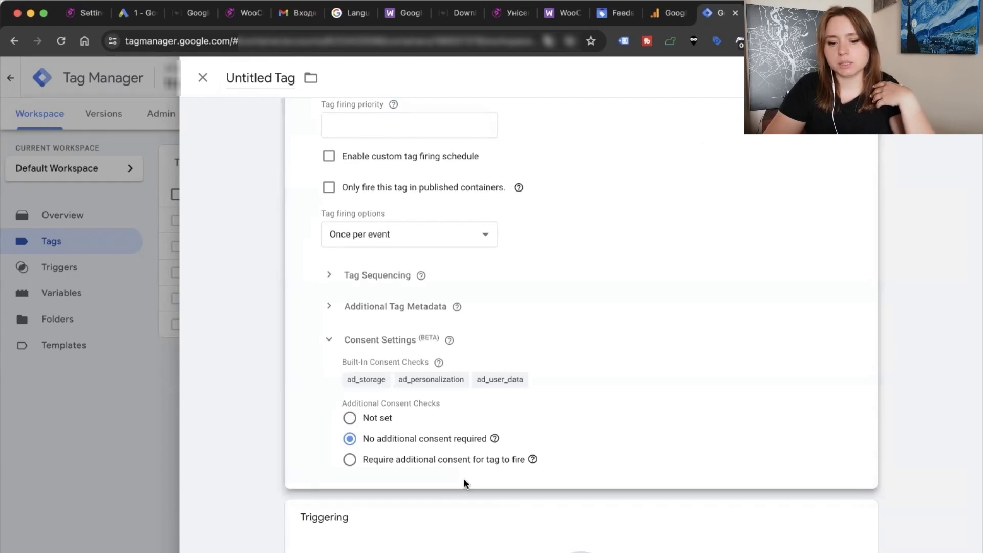
Open the trigger selection for the tag and examine the event names in the existing Event - Ecommerce Events trigger.
scroll(464, 483, down, 2)
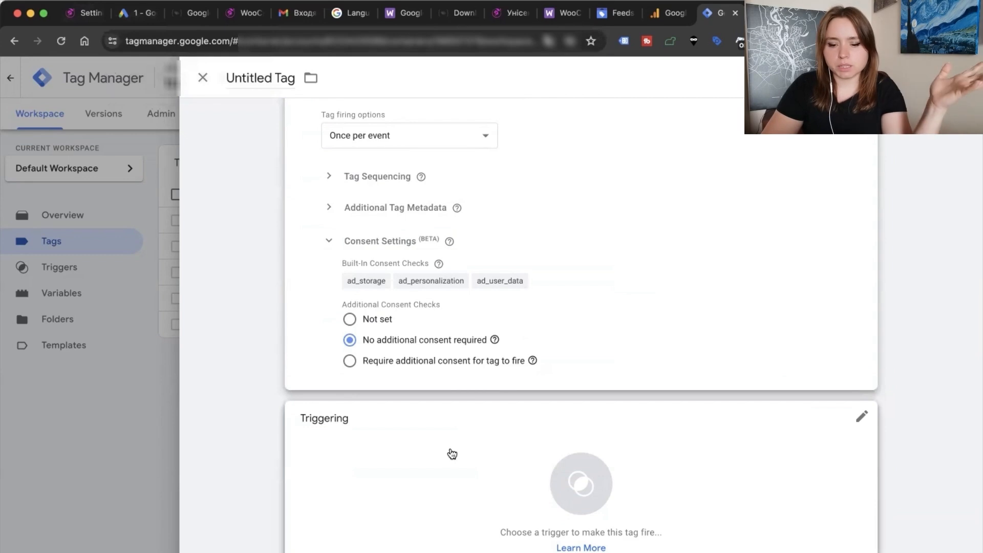
click(474, 467)
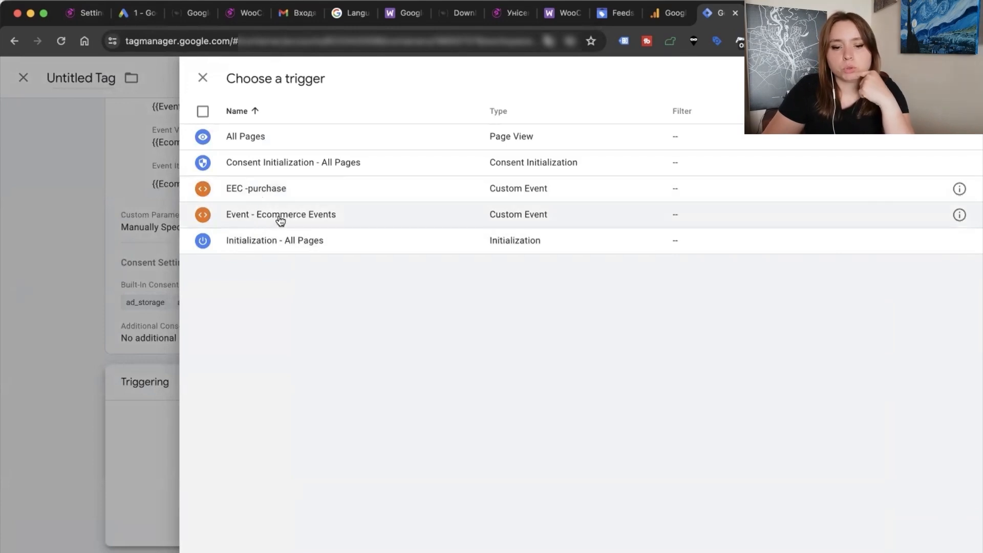
click(959, 215)
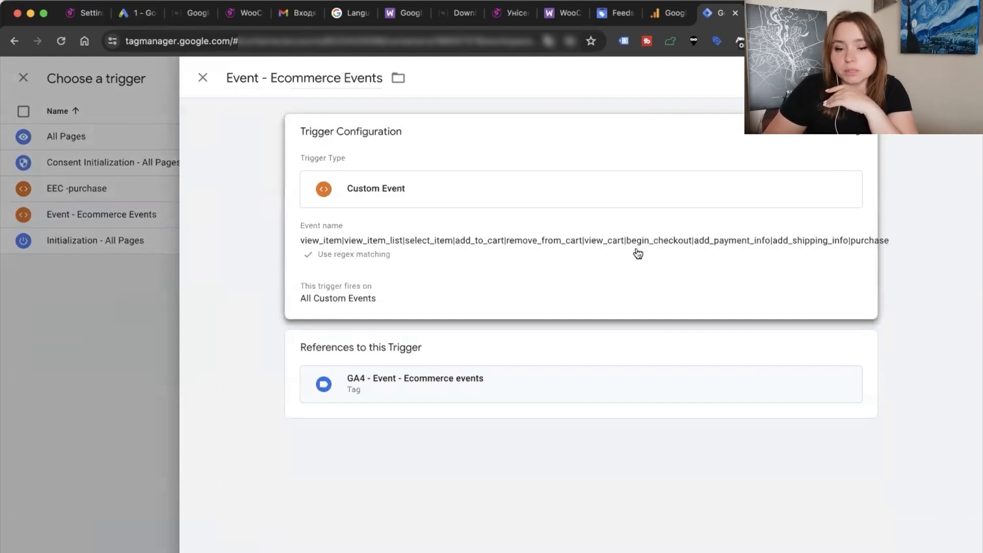
click(203, 78)
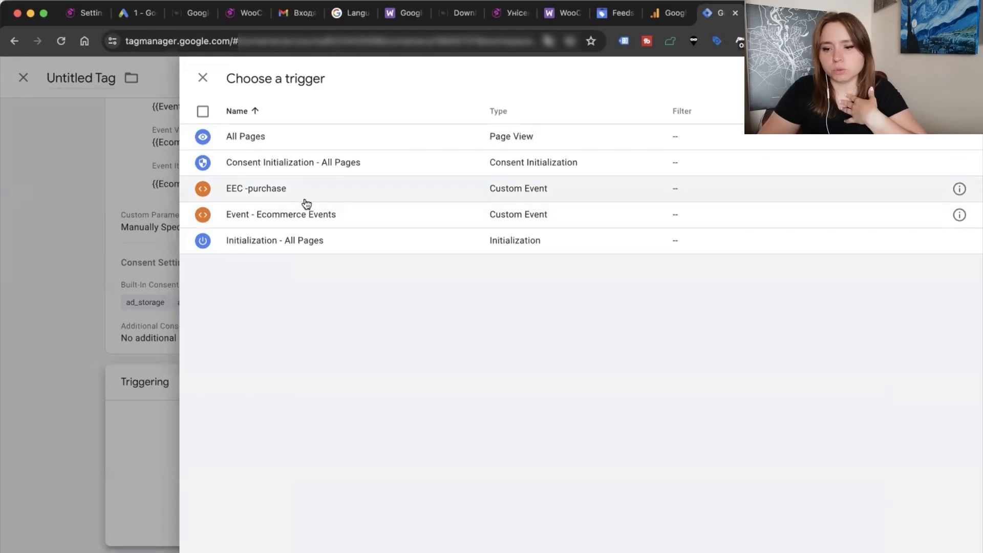
Create a new trigger for the remarketing tag with the trigger type Custom Event.
click(958, 78)
click(673, 158)
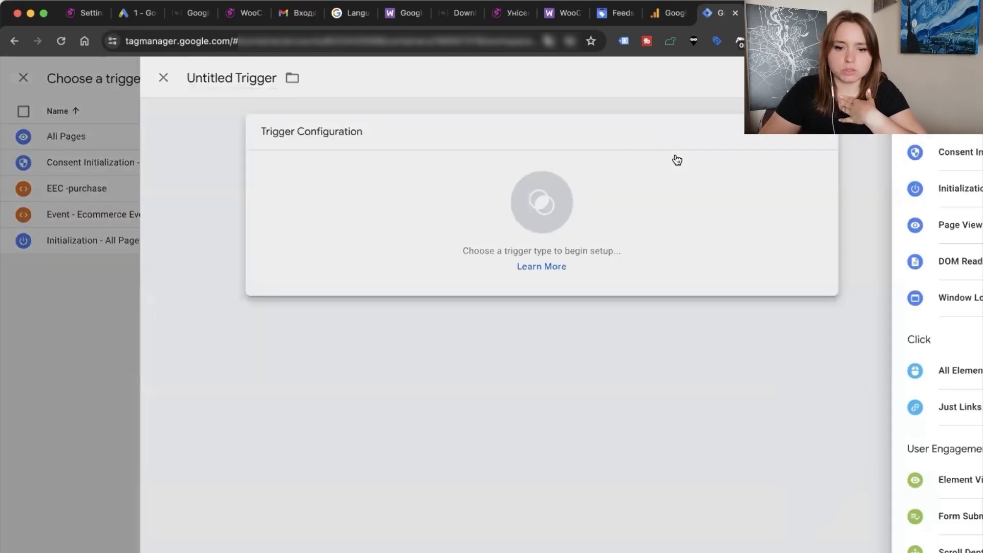
scroll(695, 320, down, 5)
click(664, 400)
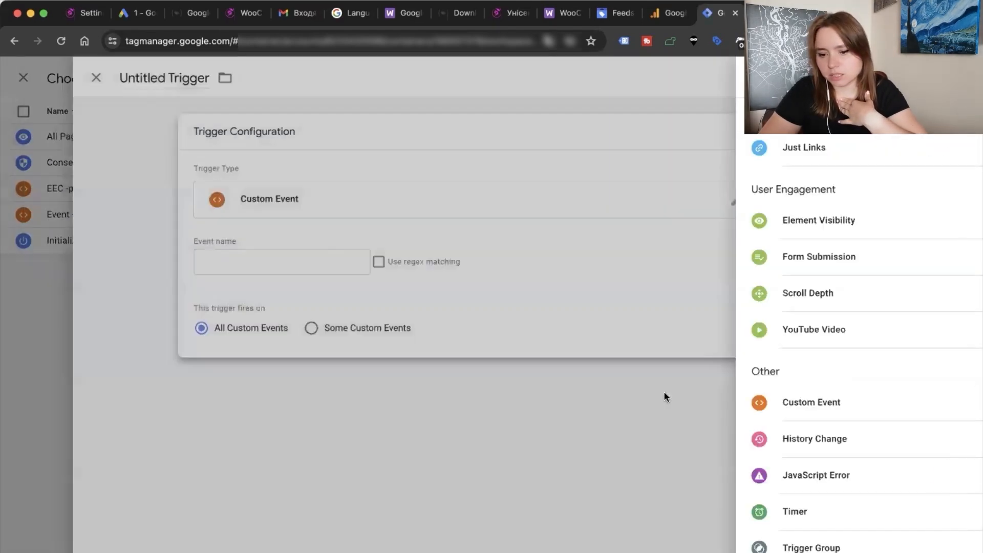
Fill the trigger's event name with a pipe-separated list starting view_item|select_item|add_to_cart|remove_from_cart|view_cart|begin_checkout.
click(364, 265)
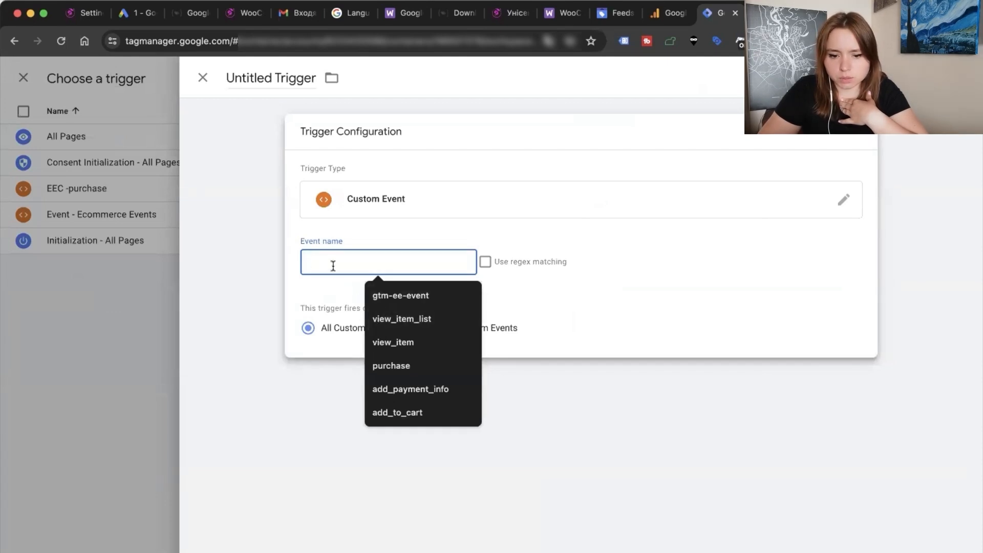
click(396, 346)
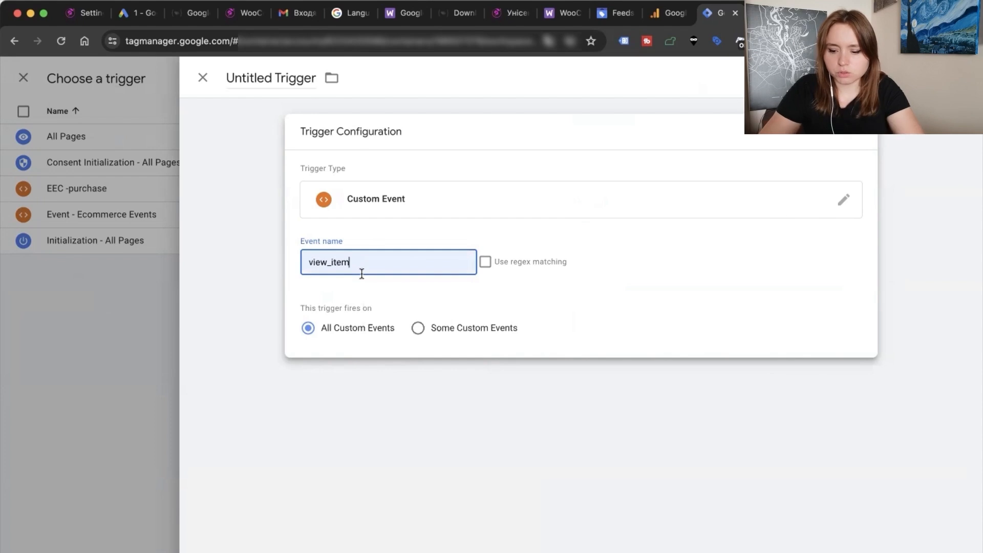
text(|select_item|add_to_cart|remc)
click(398, 297)
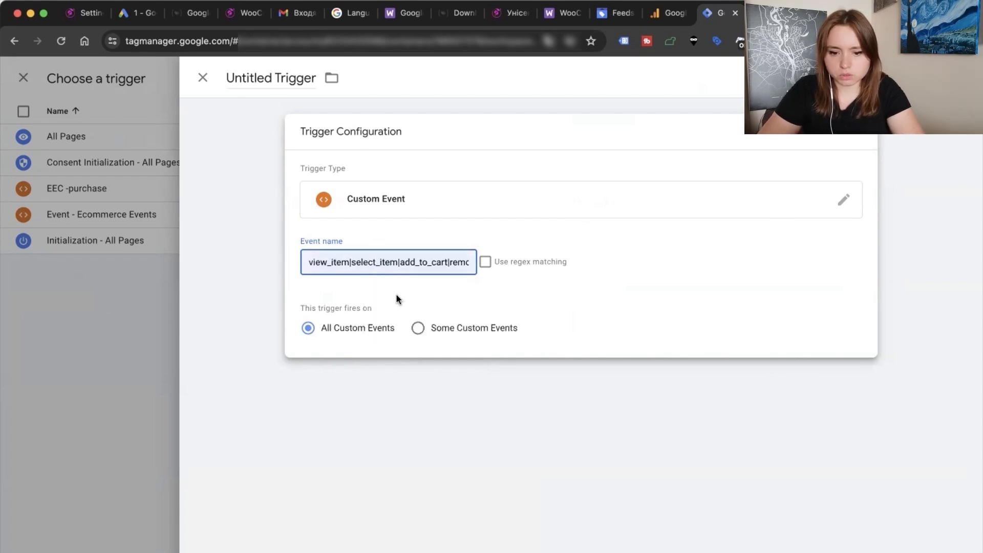
Remove select_item and remove_from_cart from the trigger's event name list, keeping view_item, add_to_cart and view_cart.
drag(353, 262, 381, 262)
key(BackSpace)
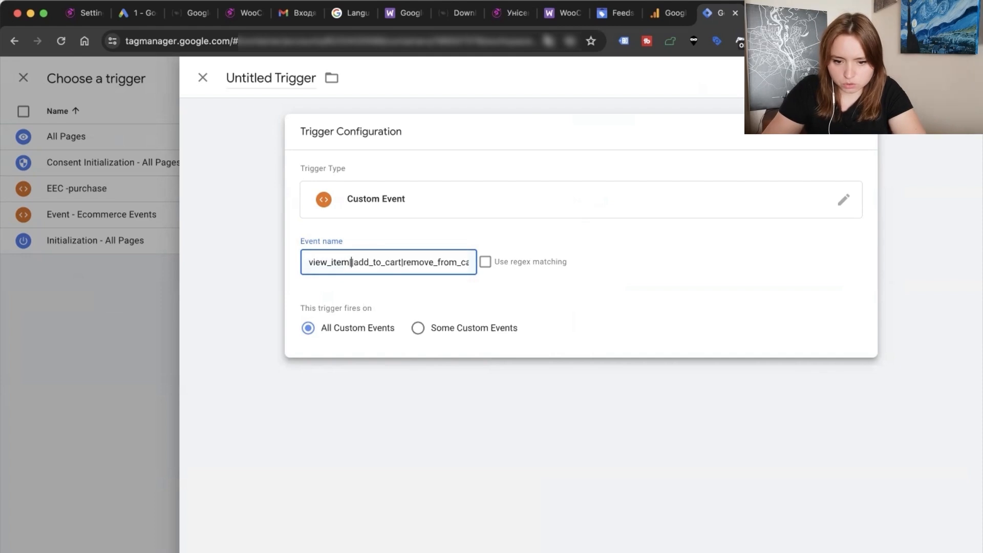
drag(403, 262, 473, 264)
double_click(330, 261)
key(BackSpace)
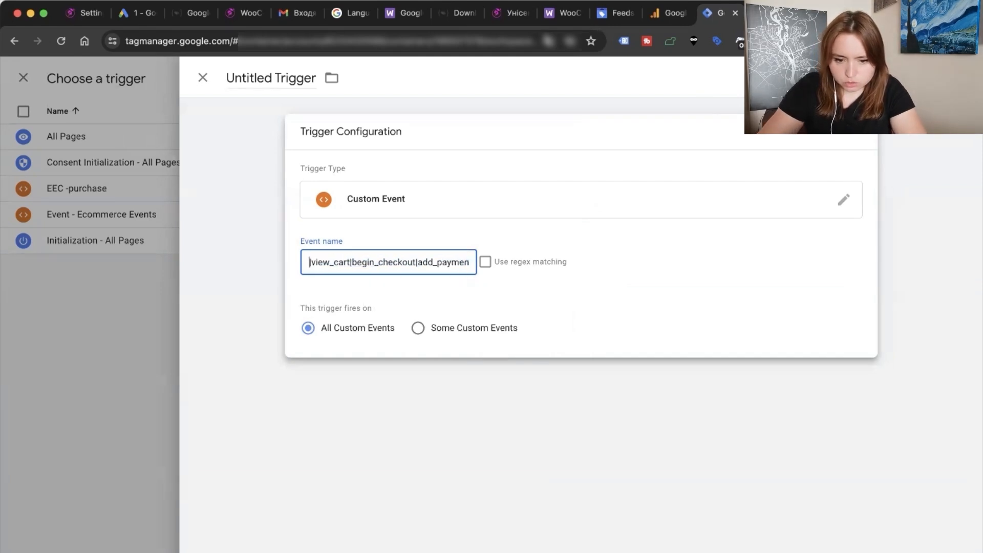
scroll(353, 262, left, 1)
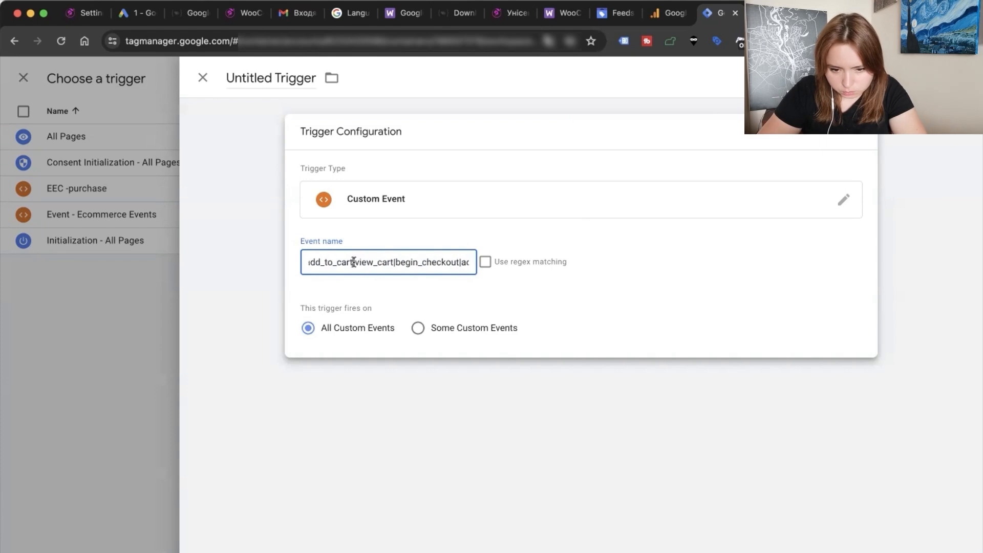
Remove view_cart, begin_checkout and the other events between add_to_cart and purchase from the trigger's event name list.
double_click(383, 262)
key(BackSpace)
key(BackSpace)
double_click(390, 261)
key(BackSpace)
key(BackSpace)
double_click(402, 262)
key(BackSpace)
key(BackSpace)
double_click(409, 263)
key(BackSpace)
key(BackSpace)
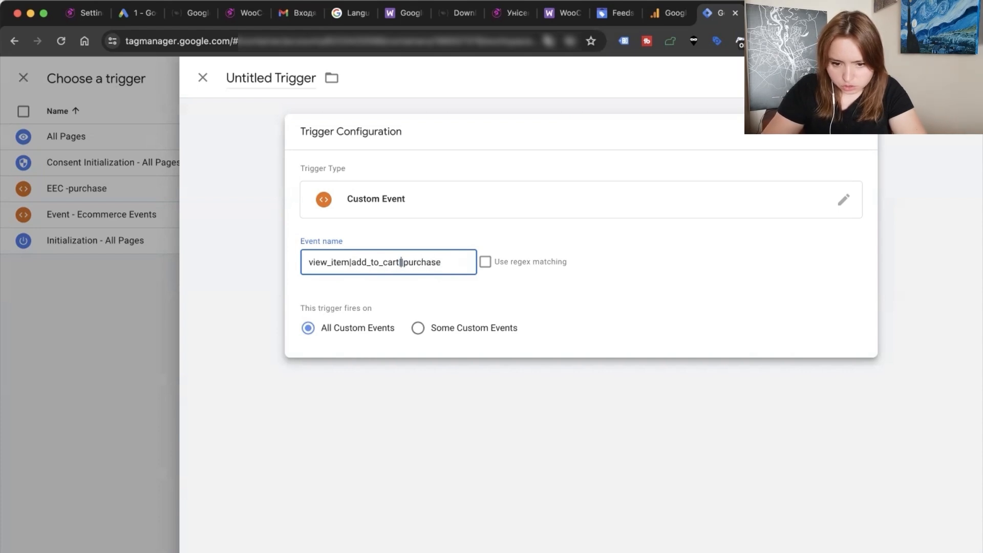
double_click(367, 261)
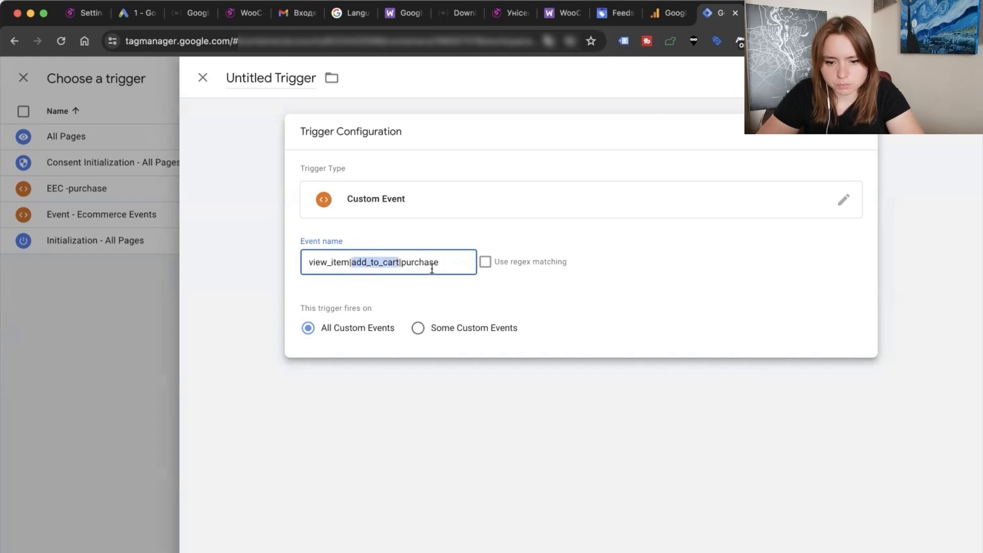
click(447, 263)
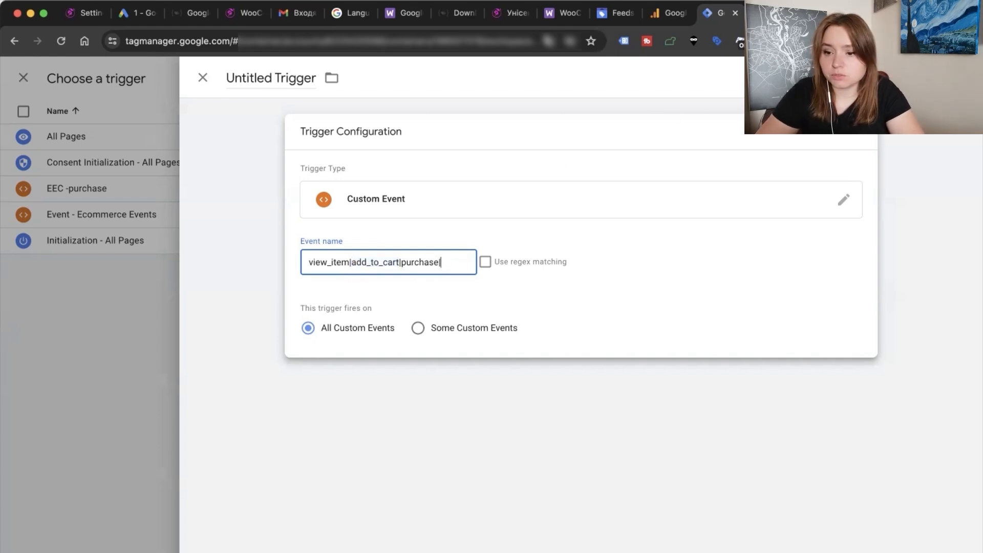
Switch to the store and open the Guerlain Aqua Allegoria Bergamote Calabria product page from the order details.
click(819, 14)
click(492, 162)
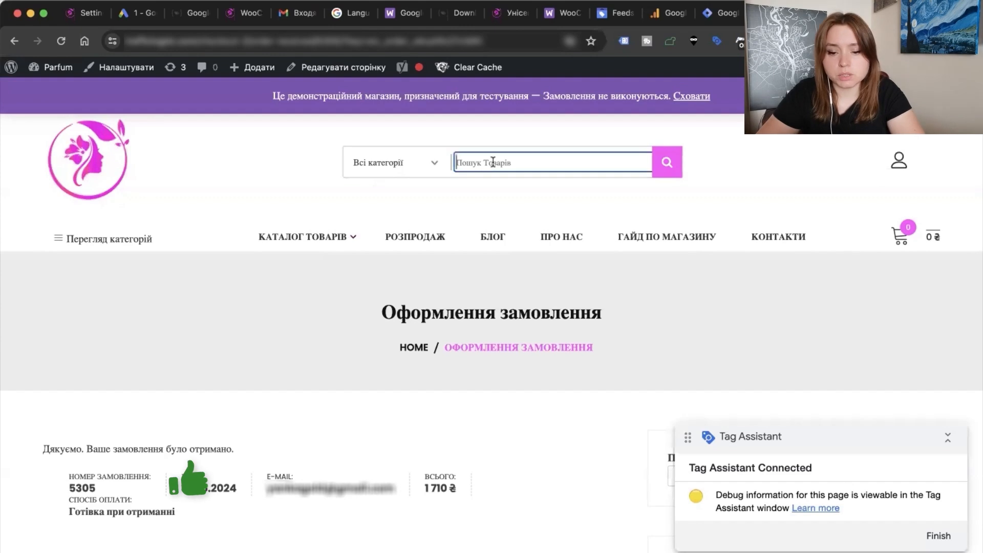
scroll(390, 338, down, 2)
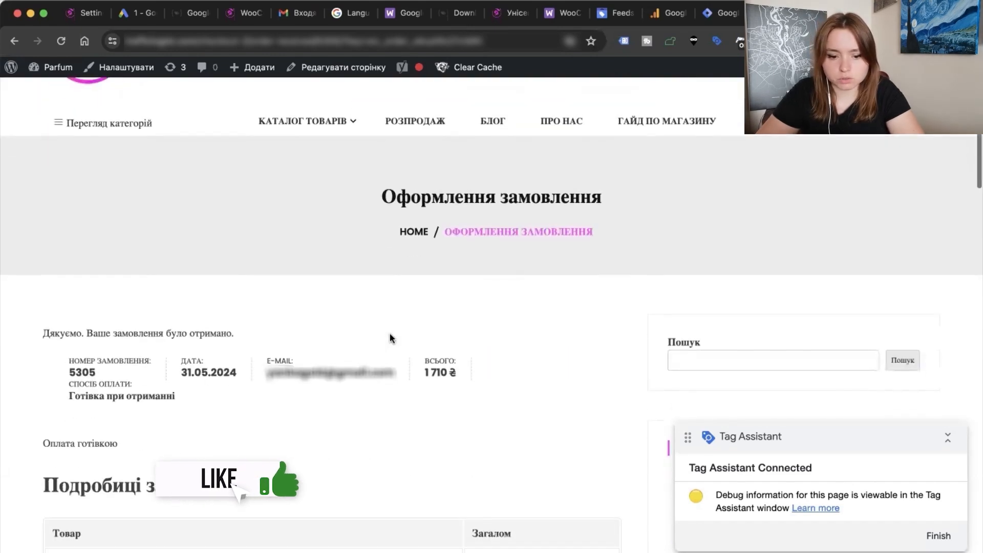
scroll(390, 338, up, 2)
scroll(390, 338, down, 7)
click(209, 228)
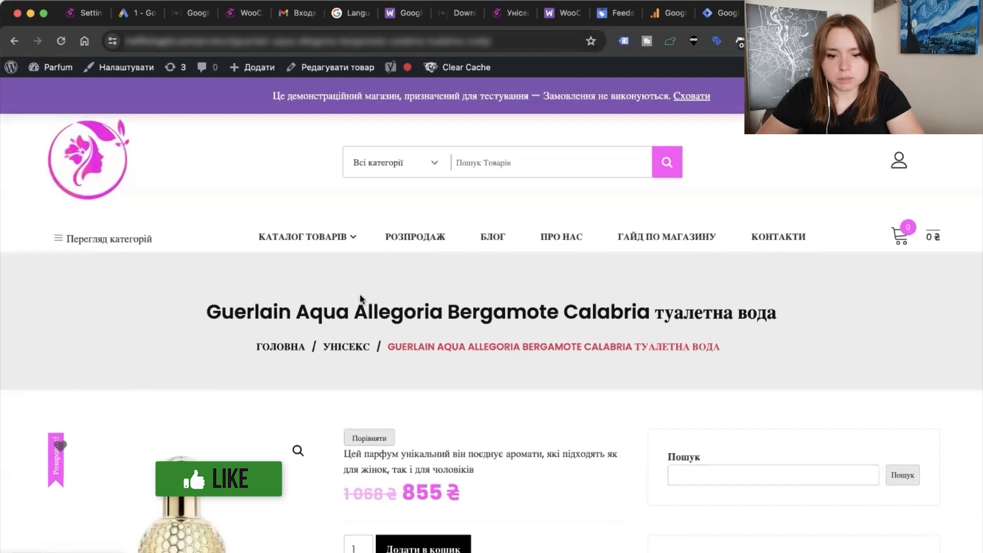
right_click(344, 199)
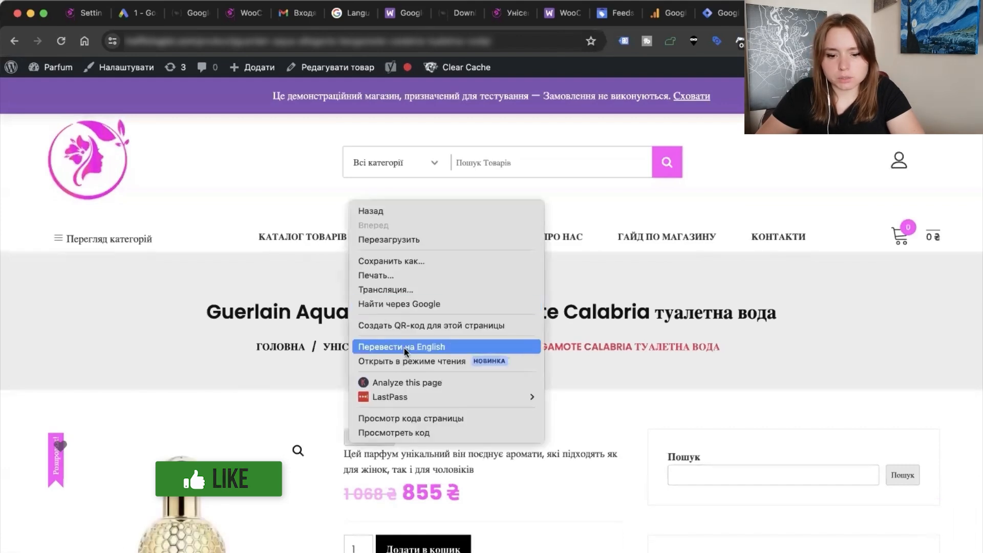
click(404, 346)
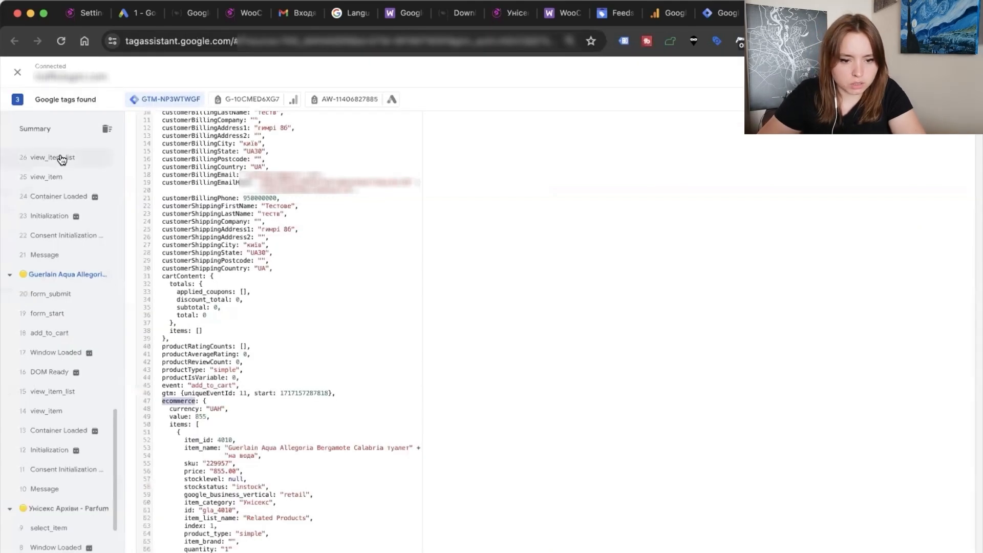
Copy the view_item_list event name from its data layer in Tag Assistant and append it, followed by a pipe, to the trigger's event names.
click(61, 158)
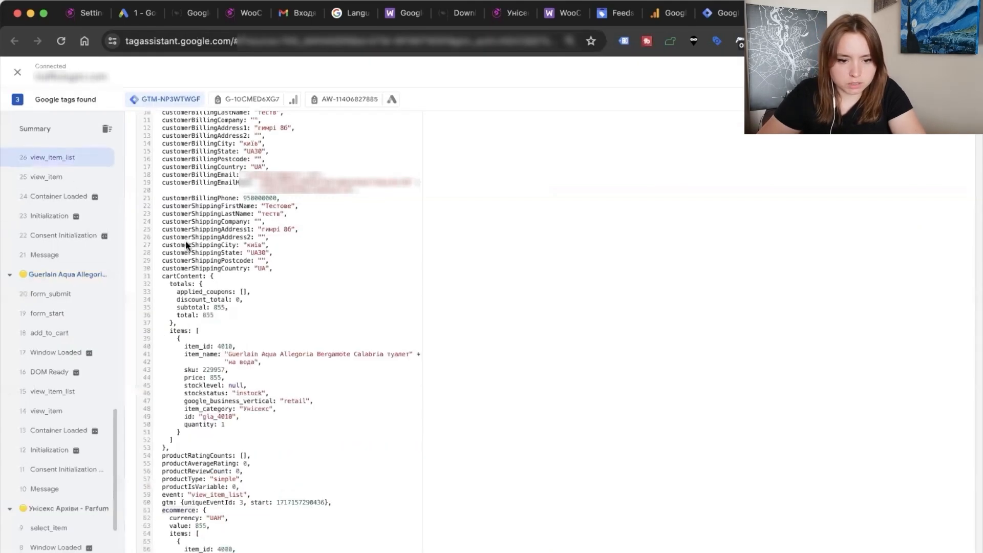
scroll(241, 354, up, 4)
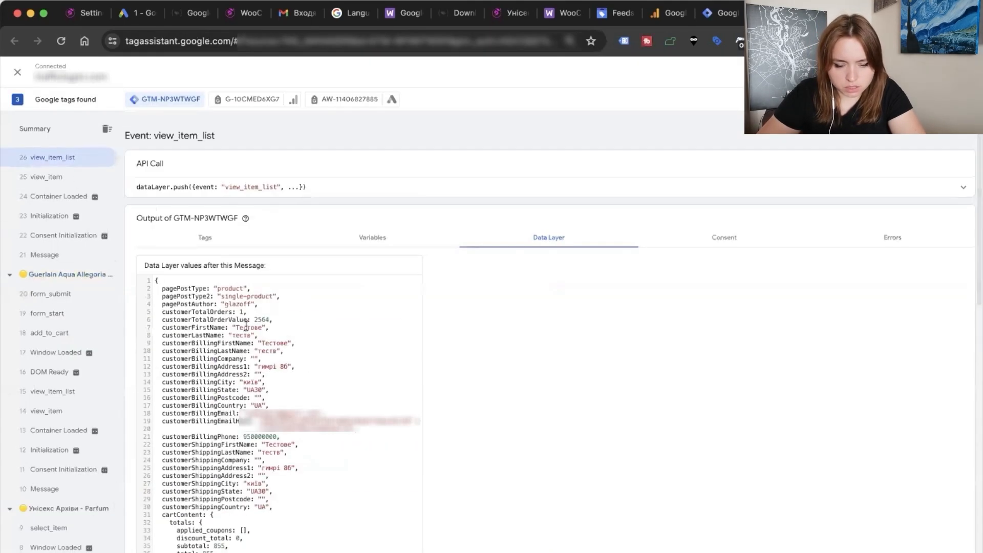
scroll(245, 327, down, 8)
scroll(246, 325, down, 2)
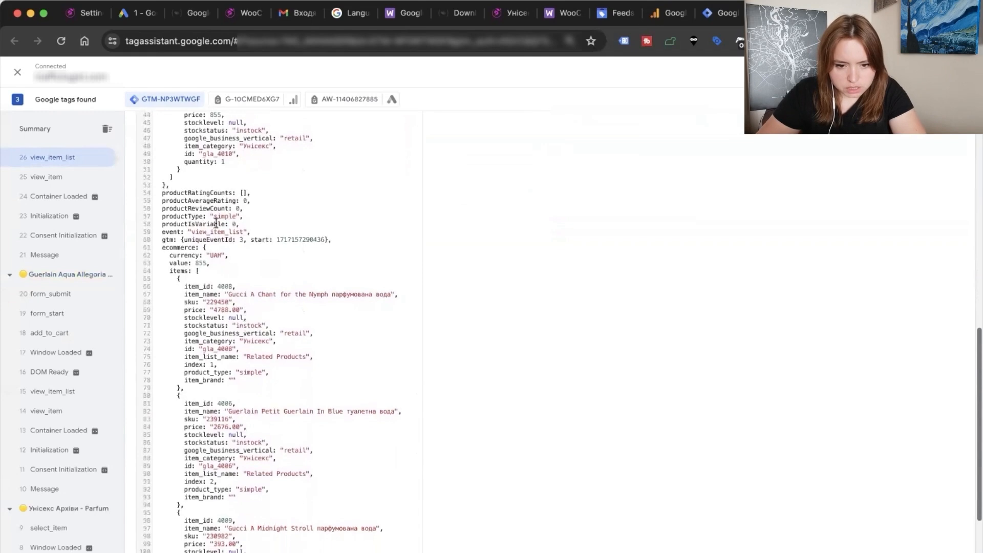
double_click(217, 231)
key(super+c)
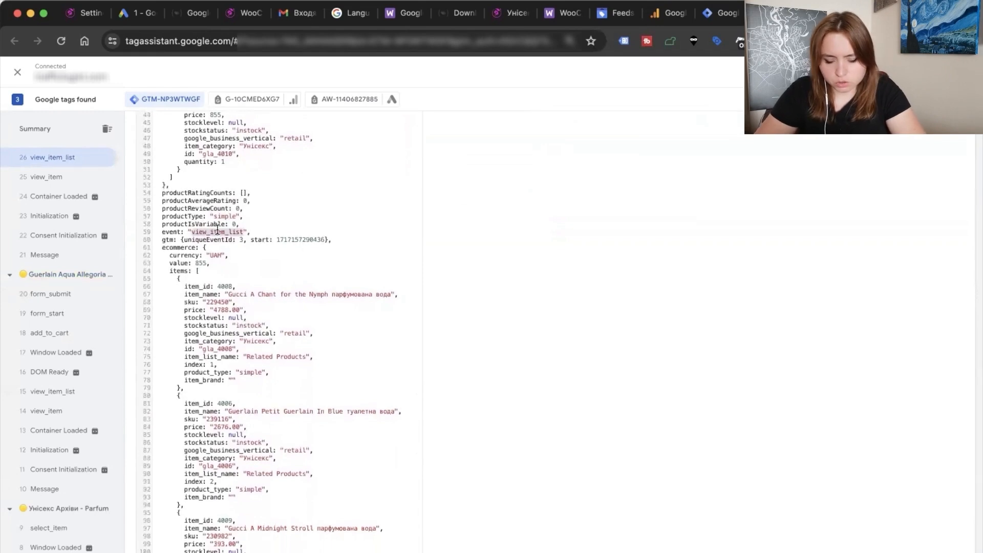
click(719, 13)
key(super+v)
text(|)
Search the store for Sdfsdf and look for a matching search event in Tag Assistant.
click(772, 13)
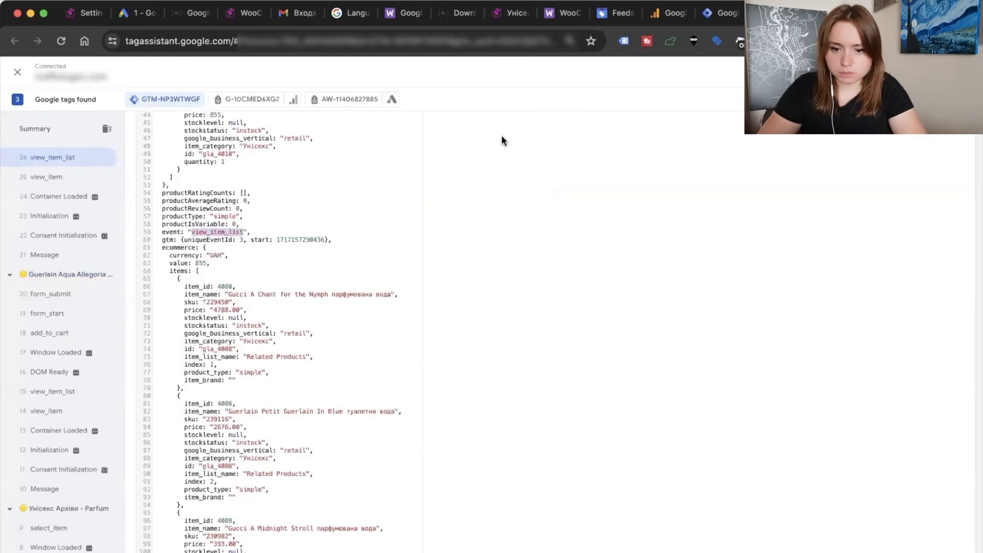
click(825, 12)
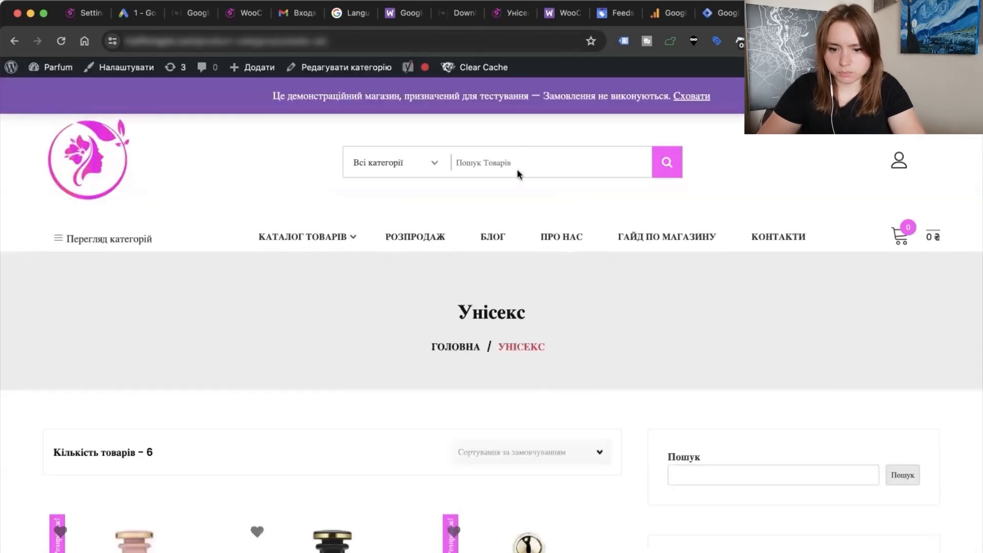
click(504, 163)
text(Sdfsdf)
key(Return)
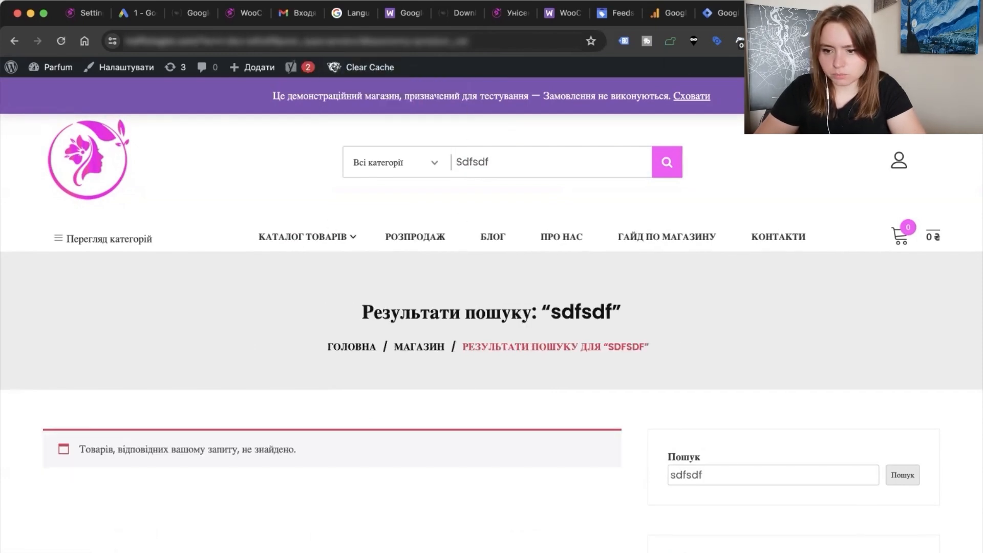
click(766, 14)
scroll(21, 259, up, 15)
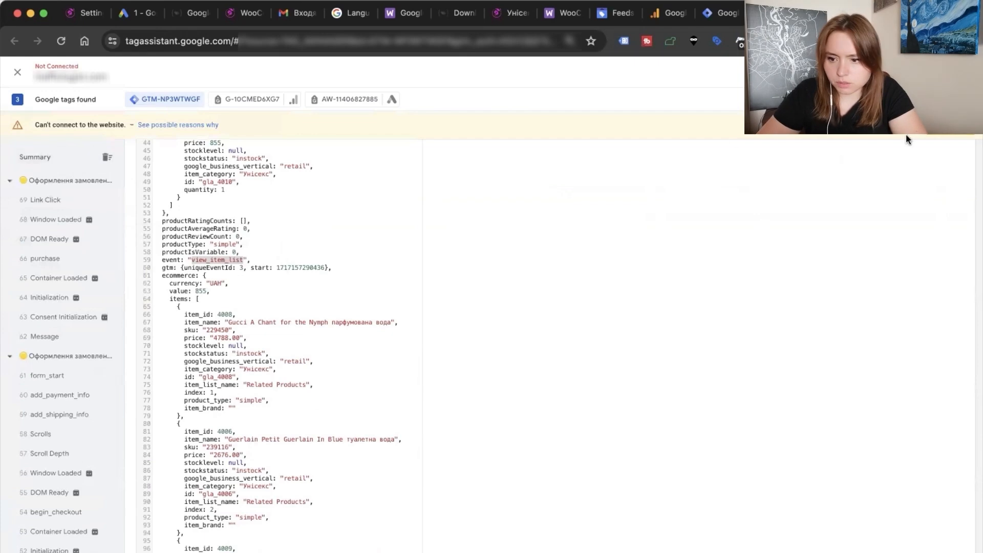
Search the store's debug-connected page for Dfsfd and examine the event list in Tag Assistant.
click(829, 13)
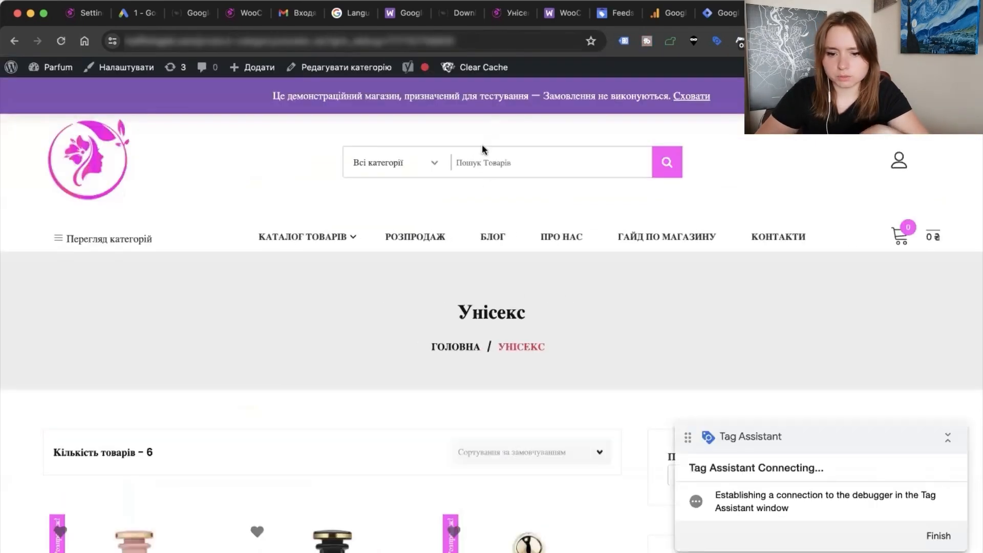
click(484, 162)
text(Dfsfd)
key(Return)
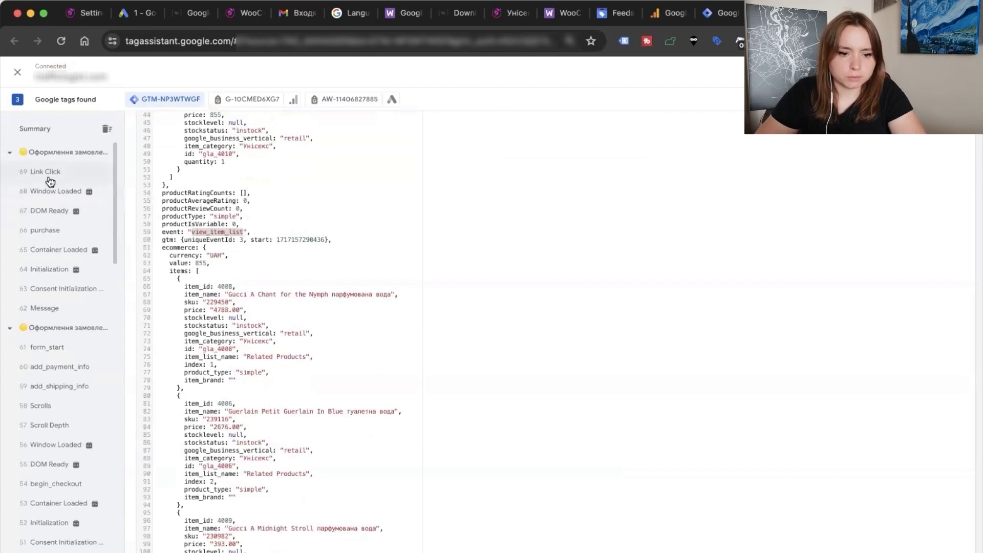
click(55, 158)
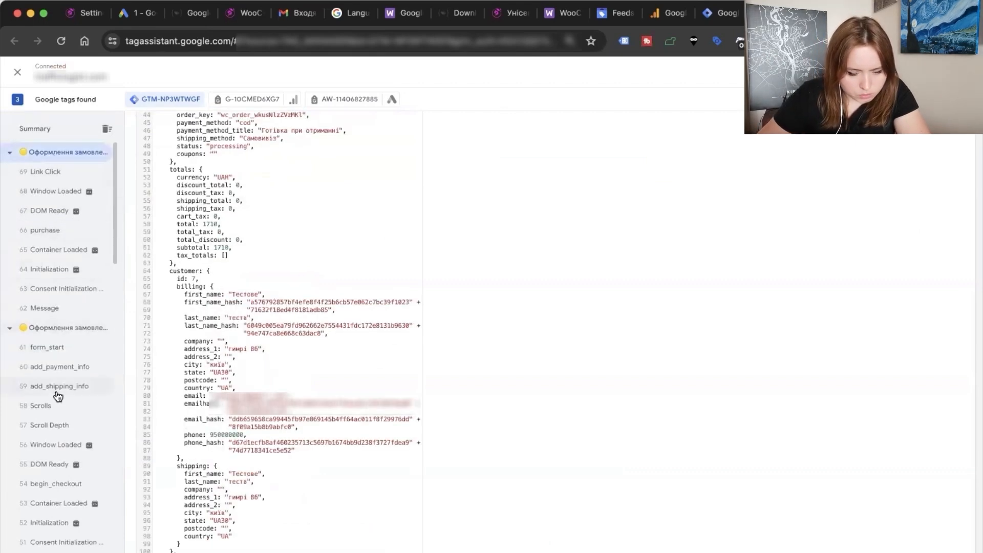
scroll(55, 395, down, 1)
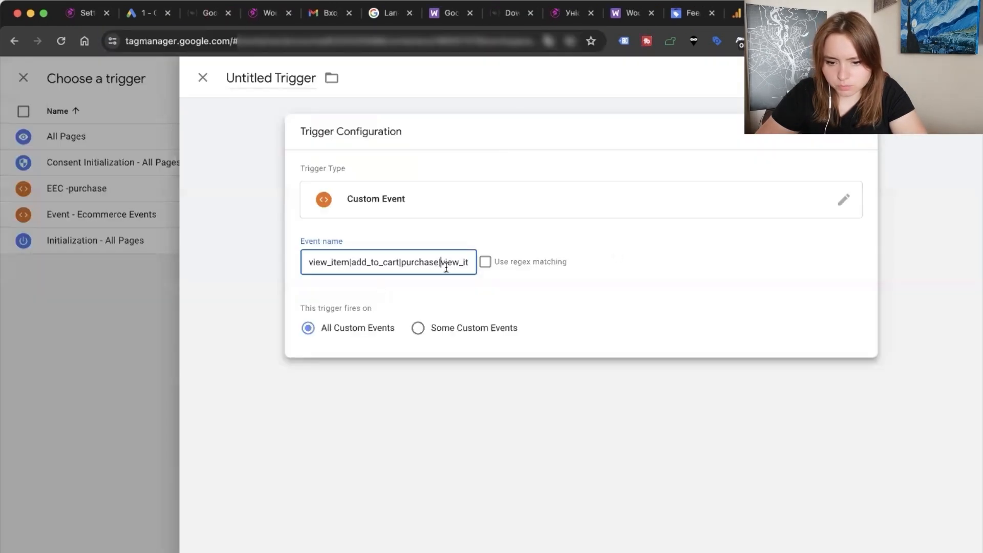
Save the new trigger under the name Custom Event and briefly open it from the tag.
click(951, 78)
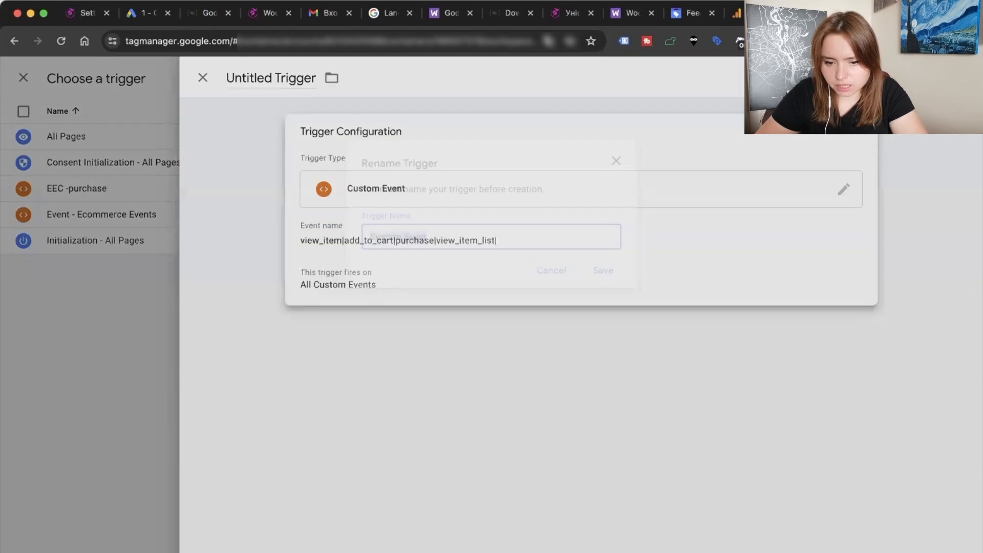
click(604, 276)
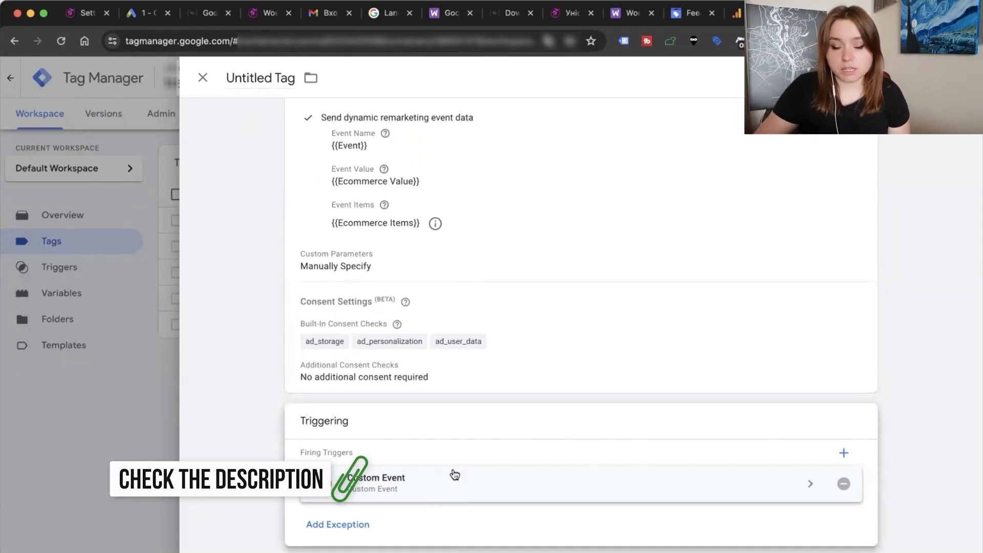
click(403, 492)
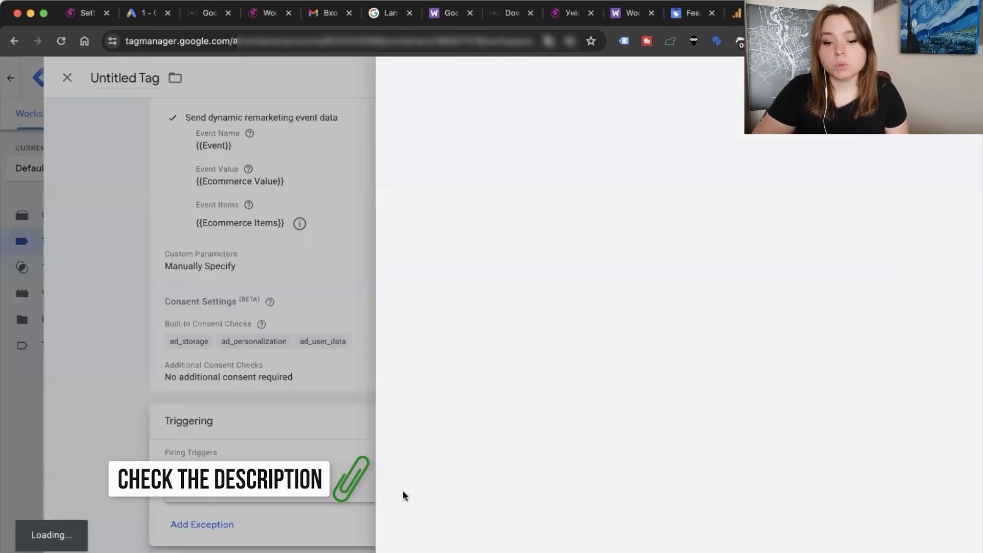
click(204, 83)
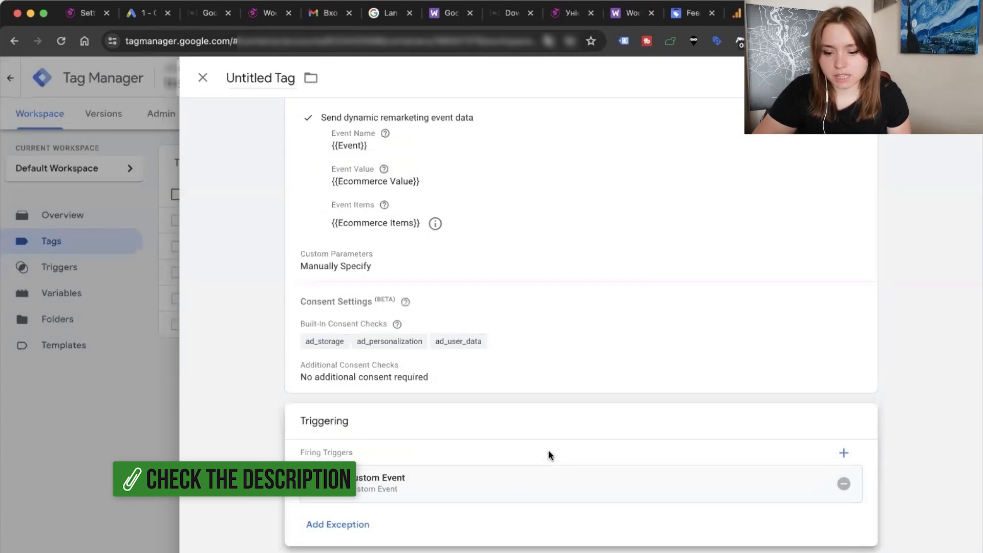
Replace the remarketing tag's Custom Event trigger with the existing Event - Ecommerce Events trigger.
click(843, 484)
click(410, 518)
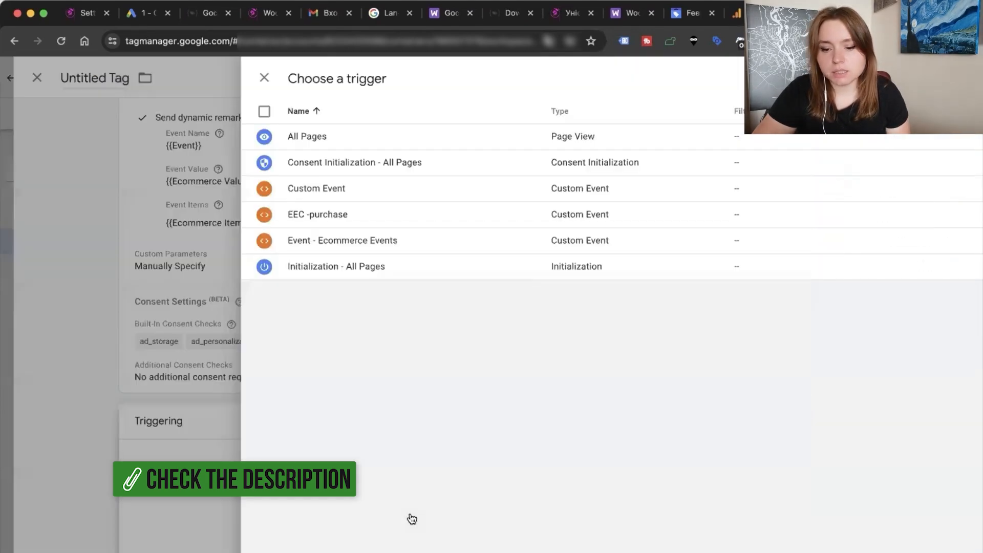
click(288, 244)
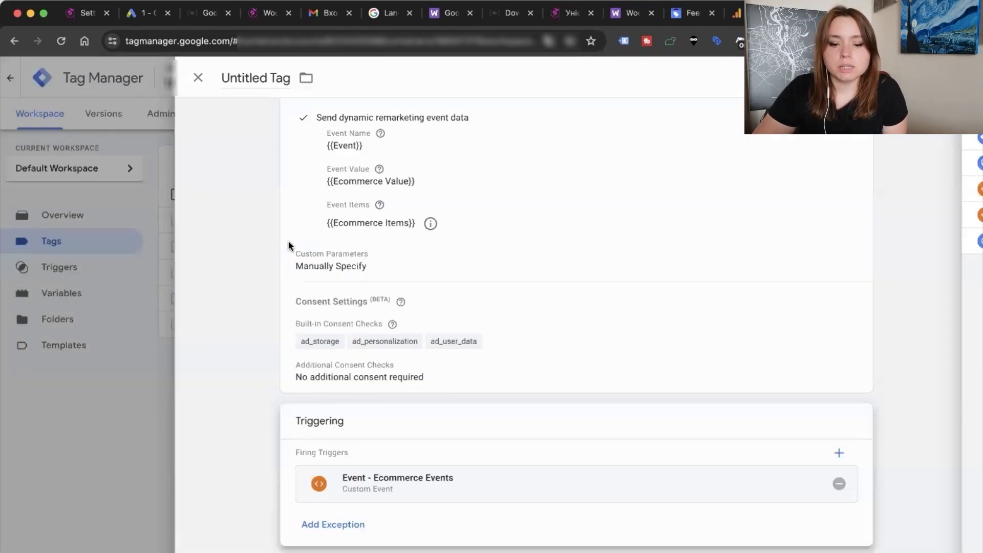
Check the Ecommerce Items variable's configuration and save the tag under the name Google Ads Remarketing.
click(434, 223)
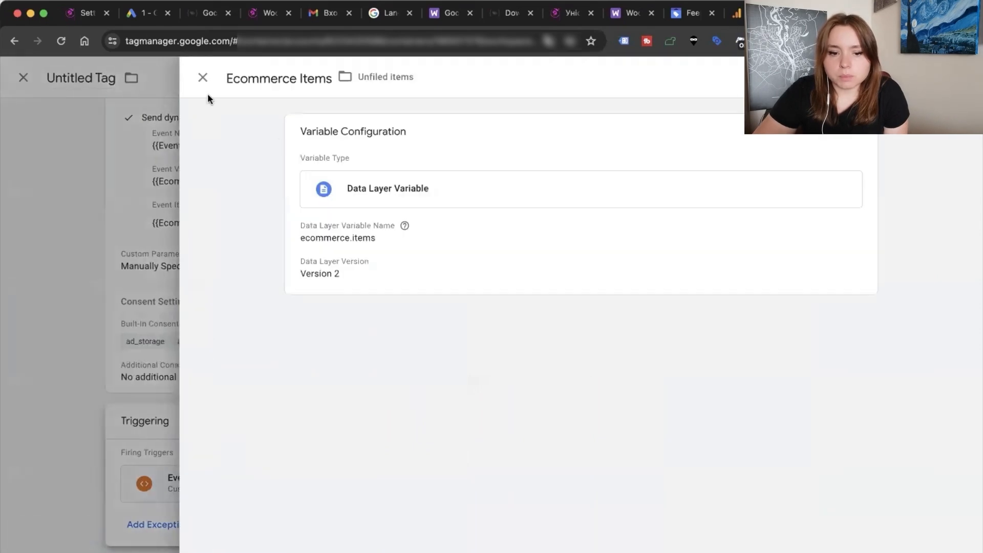
click(203, 75)
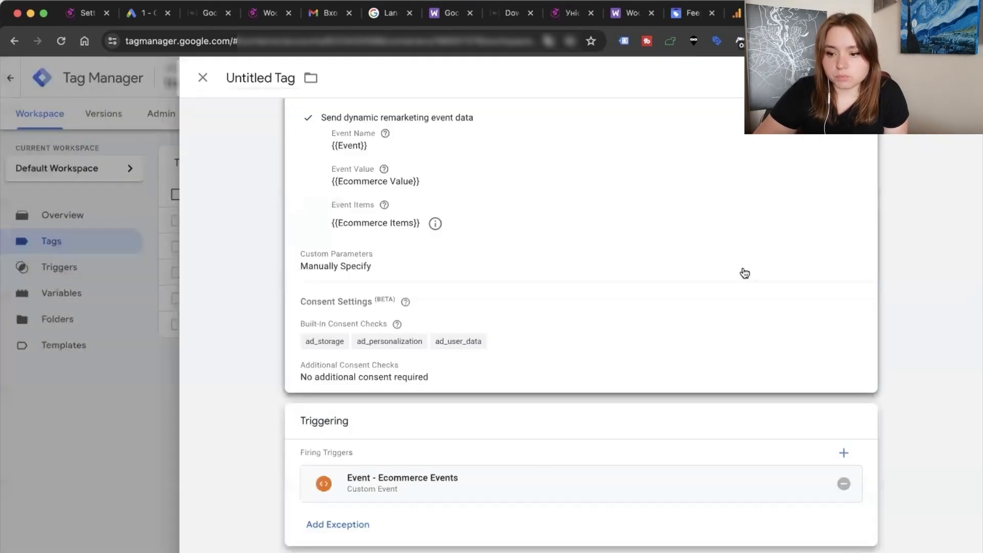
scroll(744, 273, up, 4)
click(922, 78)
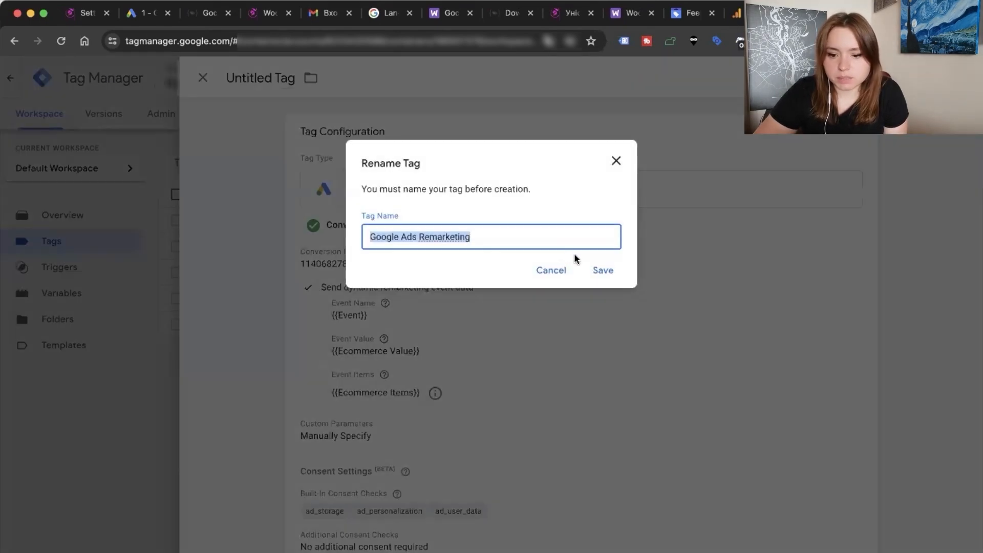
click(602, 271)
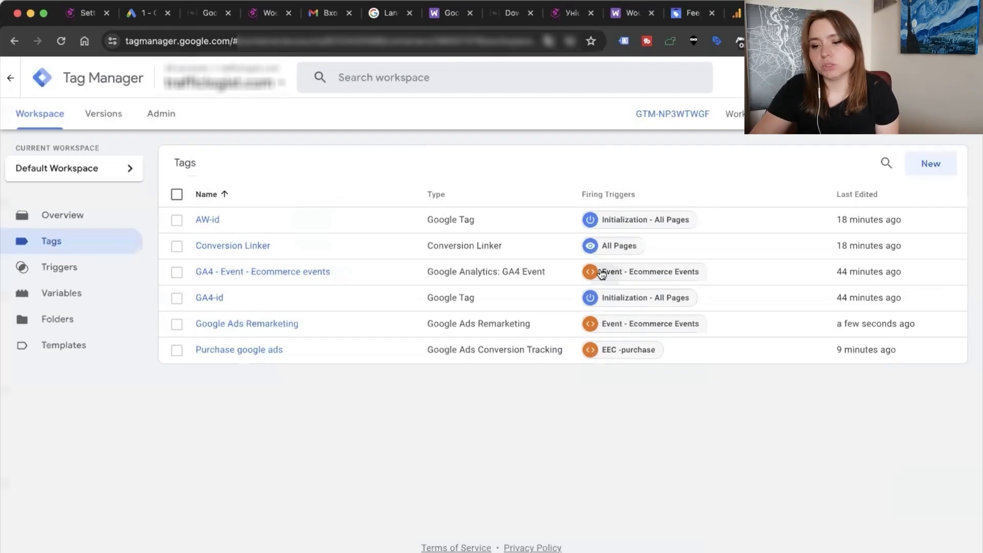
Start a preview session connected to the store and add the Guerlain Aqua Allegoria Bergamote Calabria product to the cart.
click(868, 114)
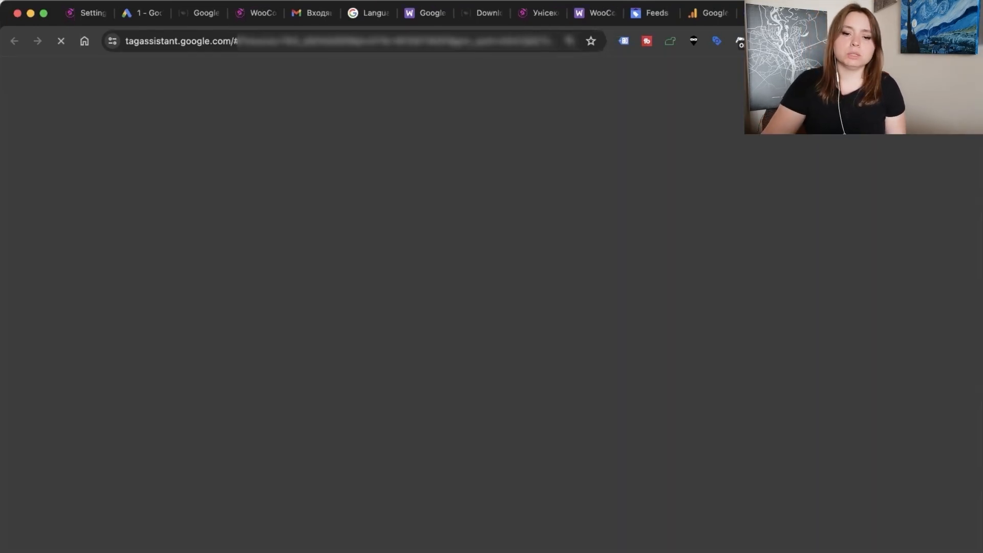
click(478, 293)
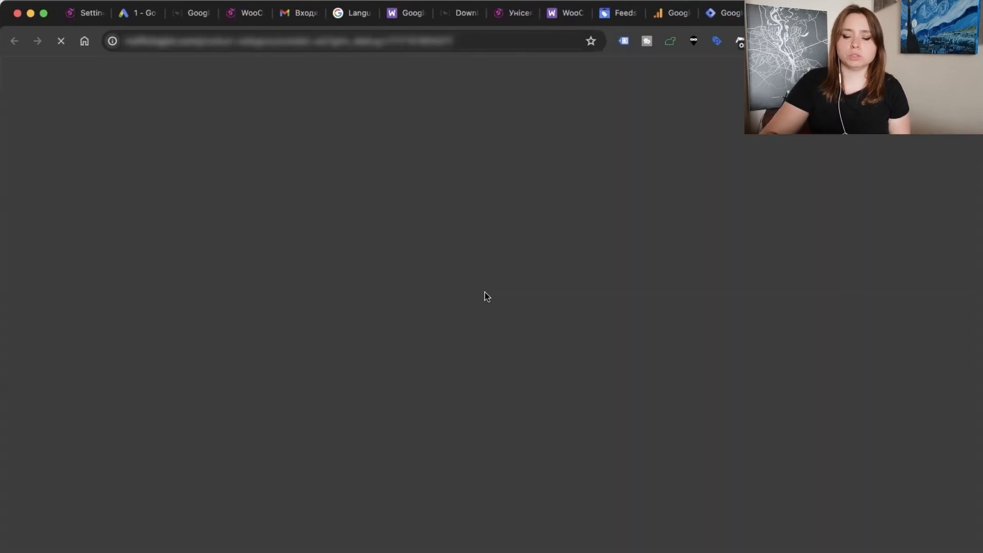
scroll(512, 353, down, 5)
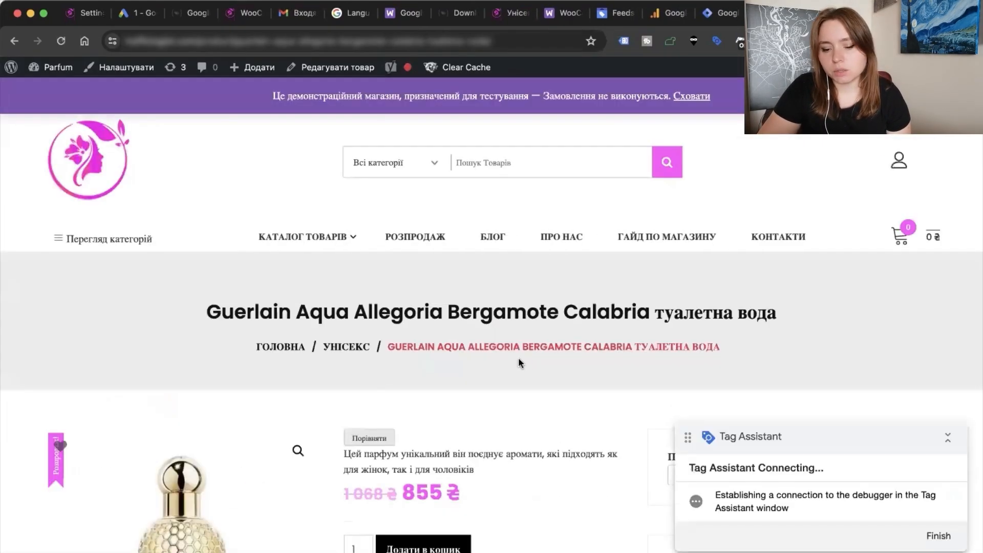
scroll(466, 414, down, 2)
click(423, 455)
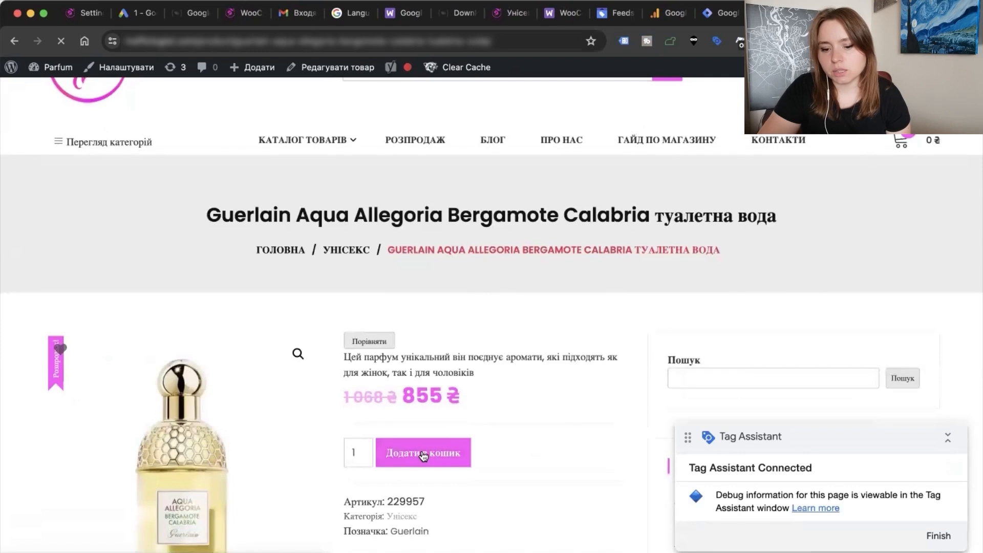
Search the previewed store for Wefsdfg to test the search event.
click(499, 164)
text(Wefsdfg)
key(Return)
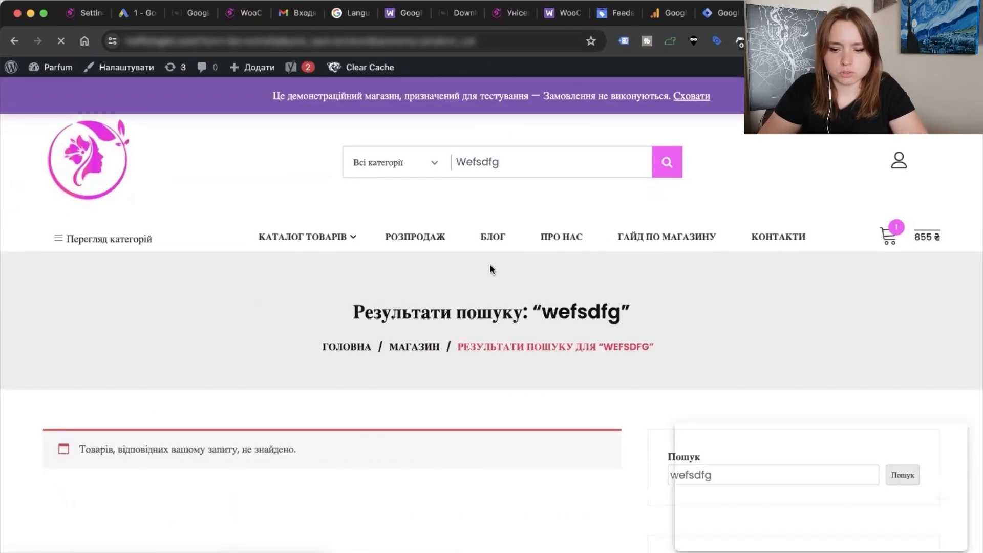
Open the store's cart, translated into English, and proceed to checkout with the Guerlain product.
mouse_move(888, 235)
click(773, 372)
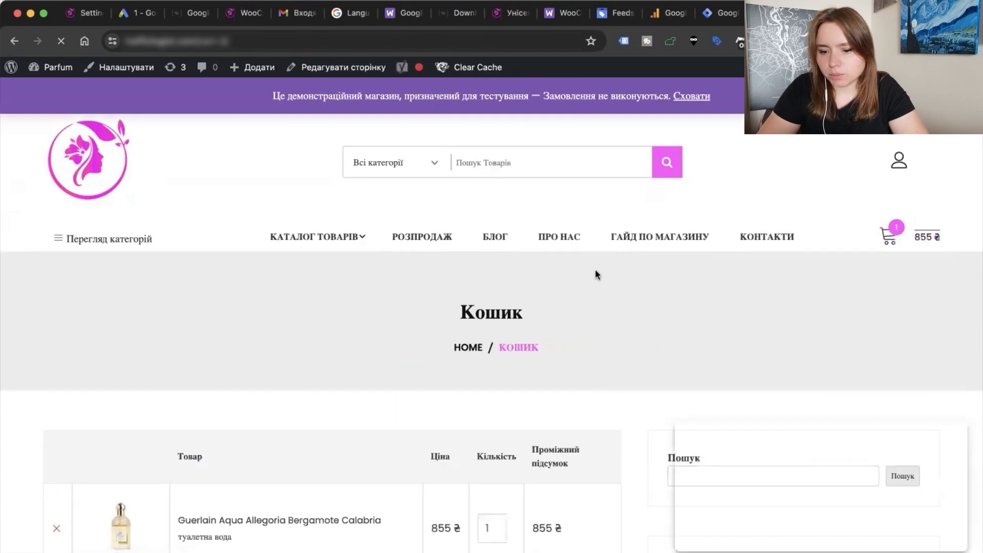
right_click(596, 270)
click(463, 500)
scroll(462, 501, down, 3)
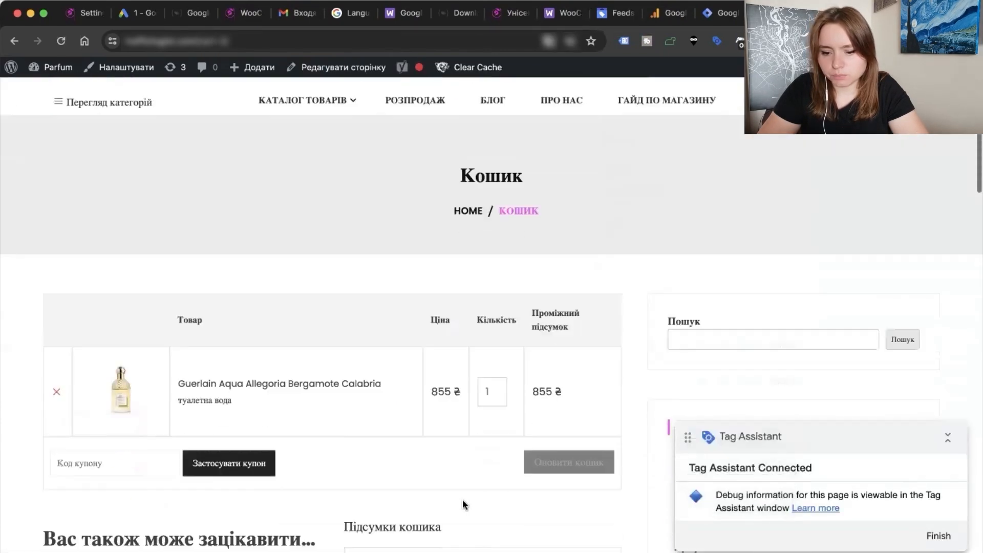
scroll(533, 371, down, 6)
click(560, 330)
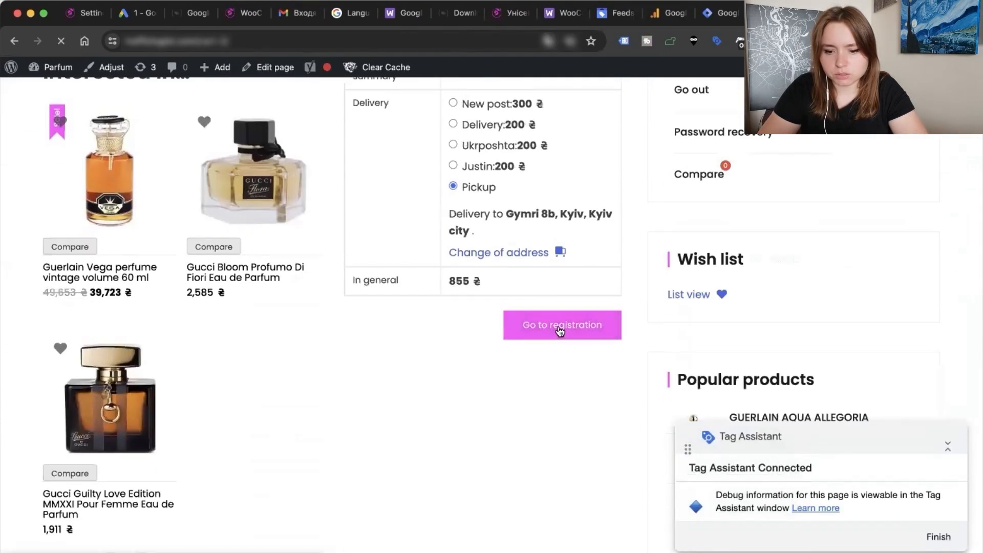
Complete the checkout with the prefilled delivery and billing details, accept the site terms and confirm the test order.
scroll(462, 398, down, 5)
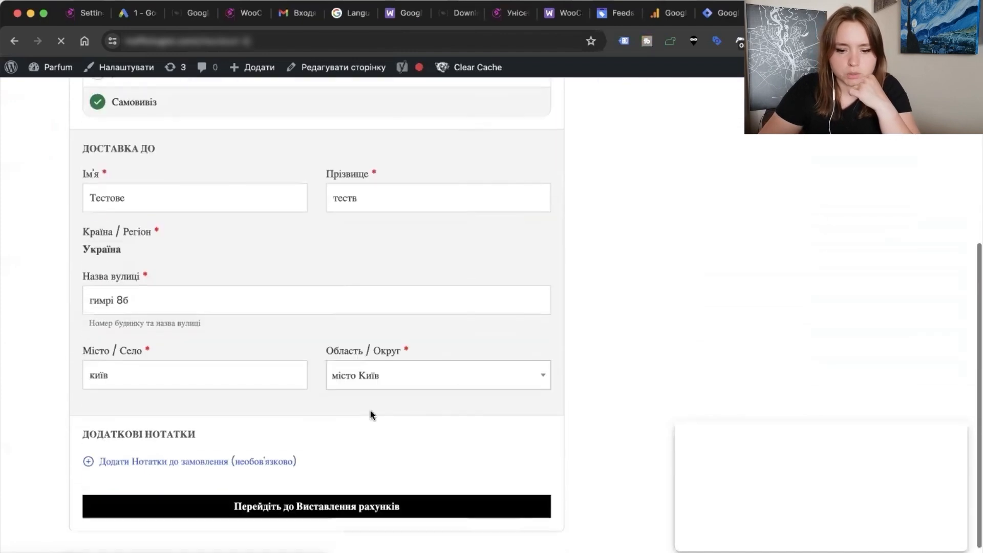
click(338, 520)
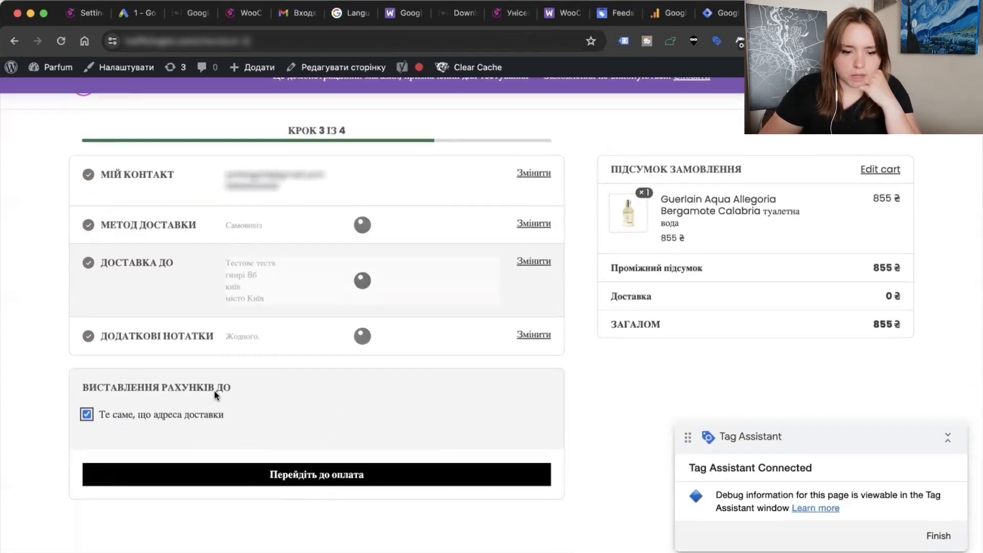
click(313, 475)
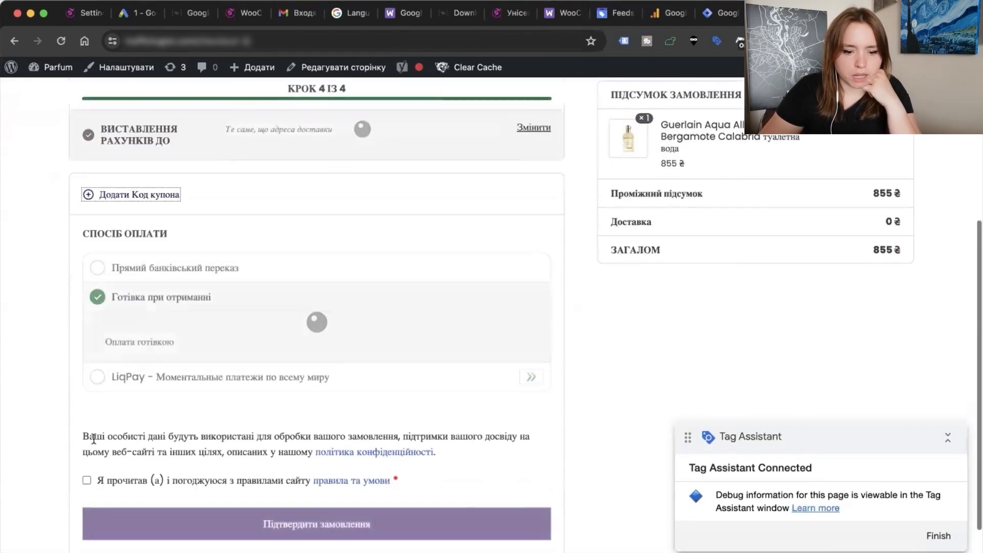
click(87, 481)
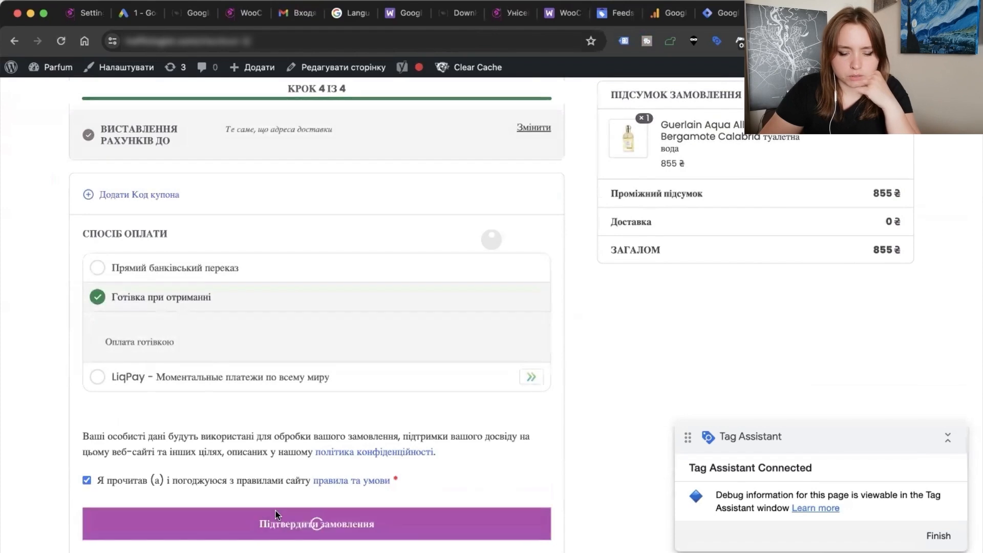
click(316, 523)
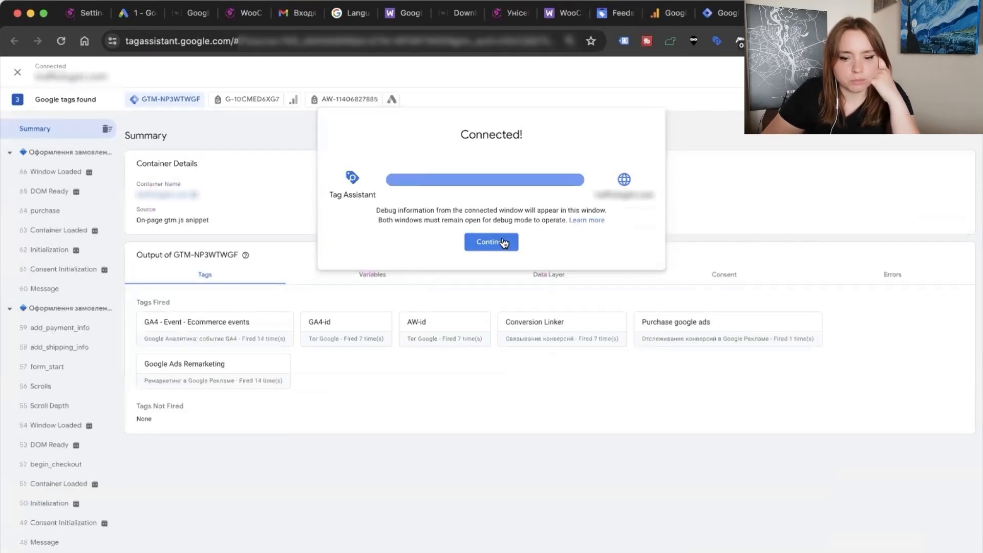
Continue the connected session in Tag Assistant and open the details of the fired Google Ads Remarketing tag.
click(504, 243)
scroll(35, 432, down, 15)
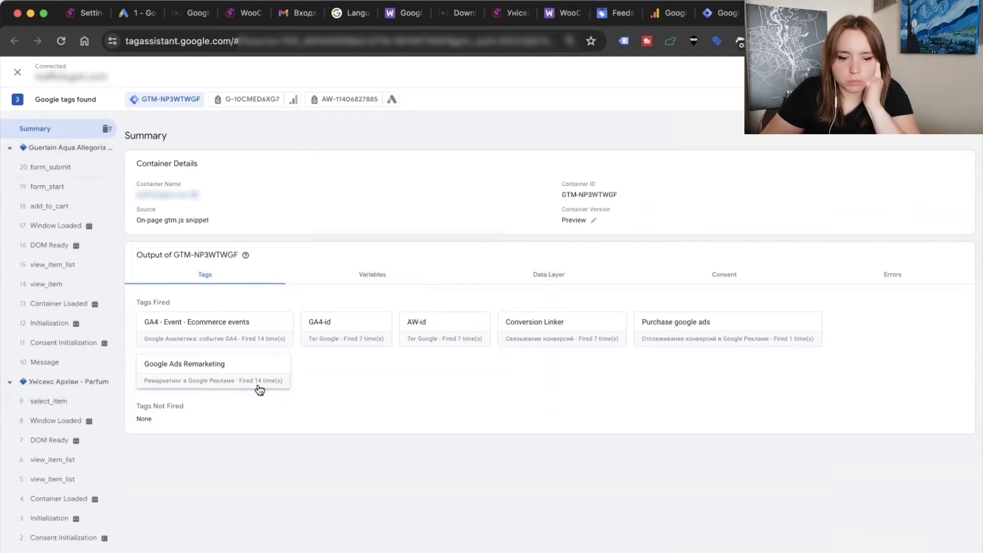
click(279, 377)
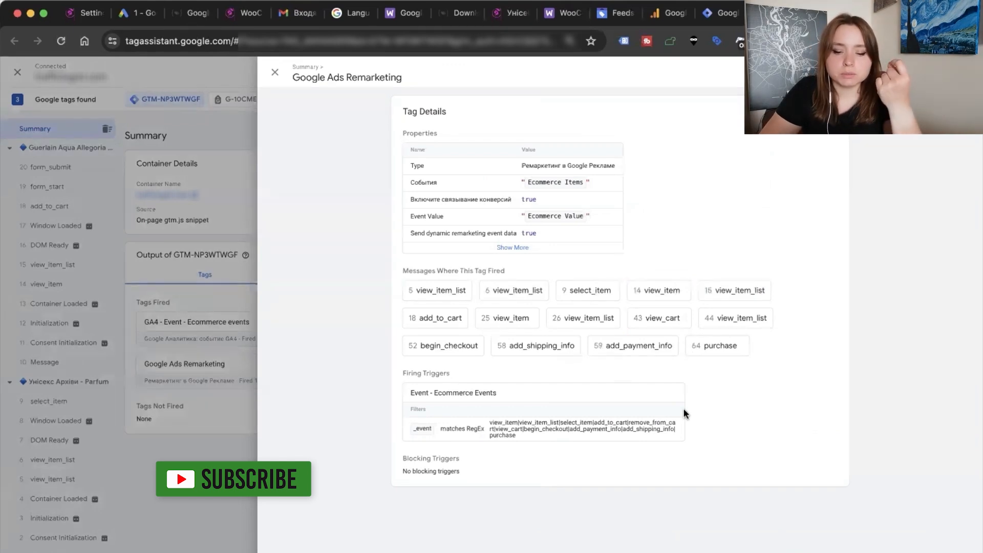
Examine the full remarketing tag properties for the first view_item_list event, including each item's id and google_business_vertical.
click(423, 295)
scroll(472, 365, down, 8)
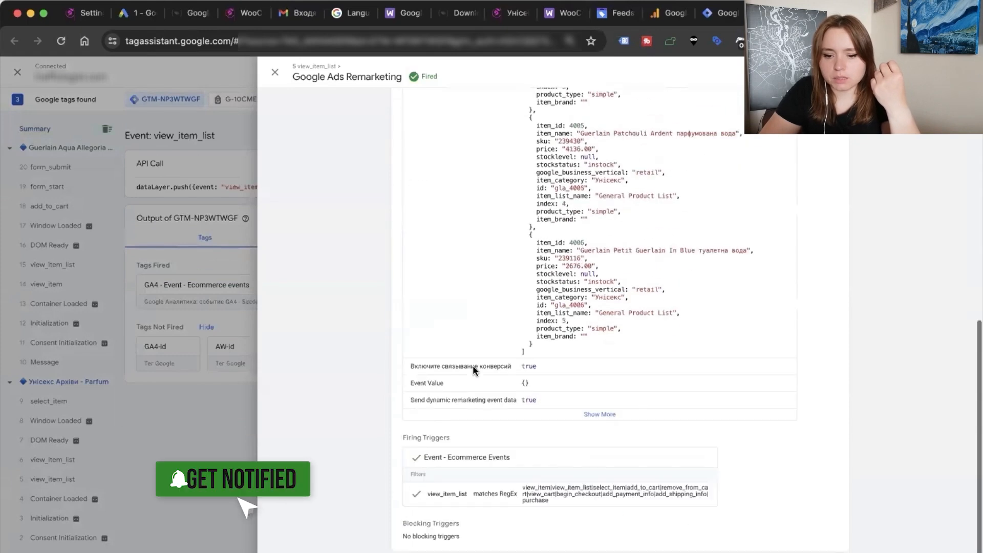
click(589, 421)
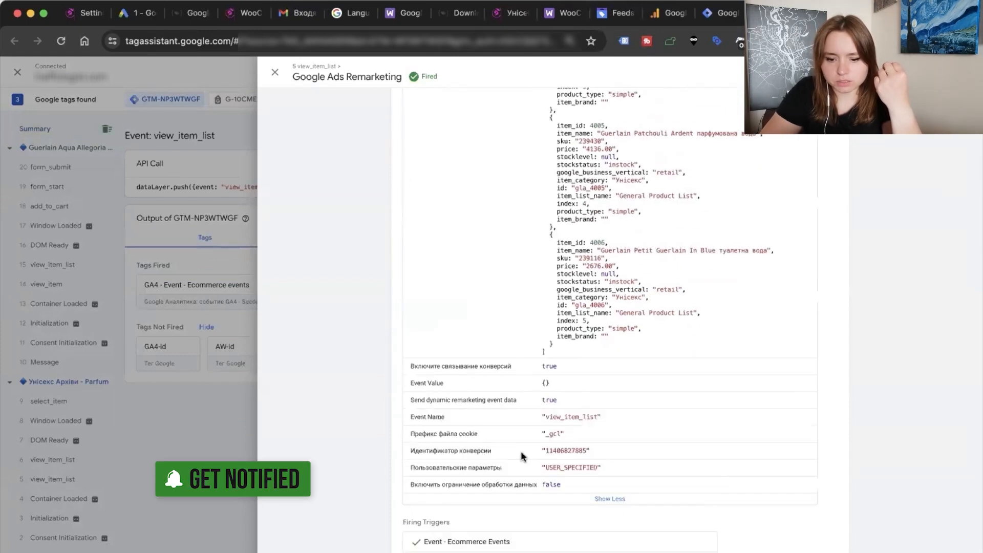
scroll(559, 379, up, 5)
scroll(559, 380, up, 3)
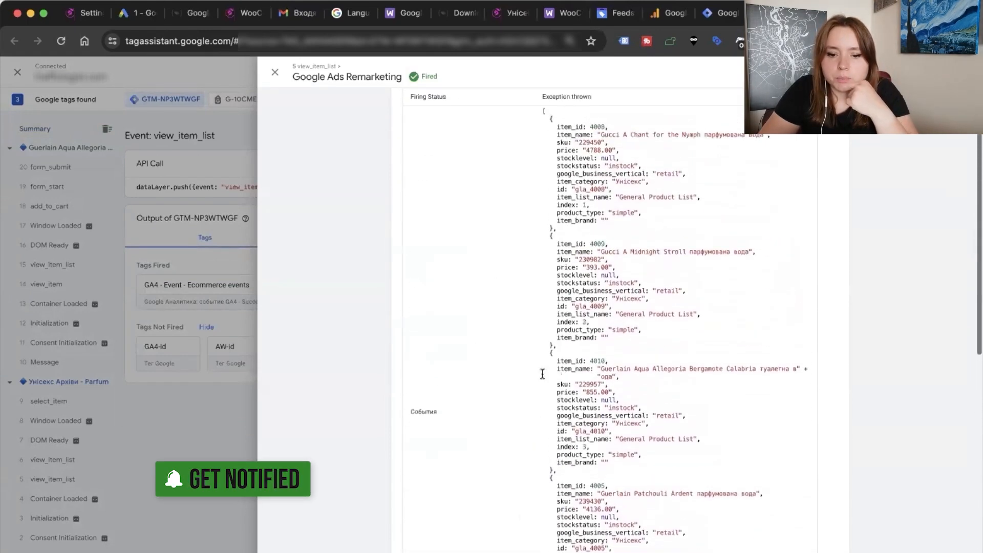
drag(557, 144, 587, 463)
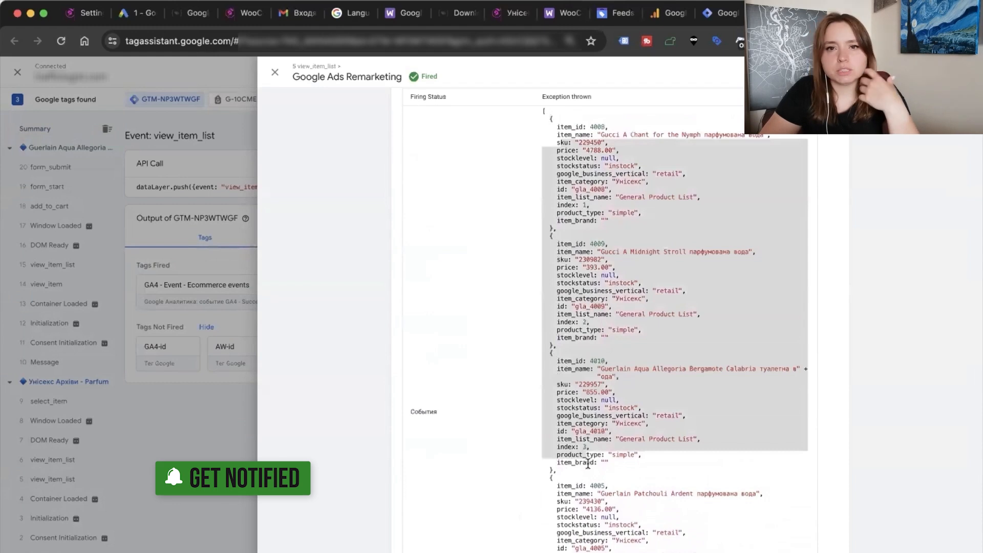
click(624, 364)
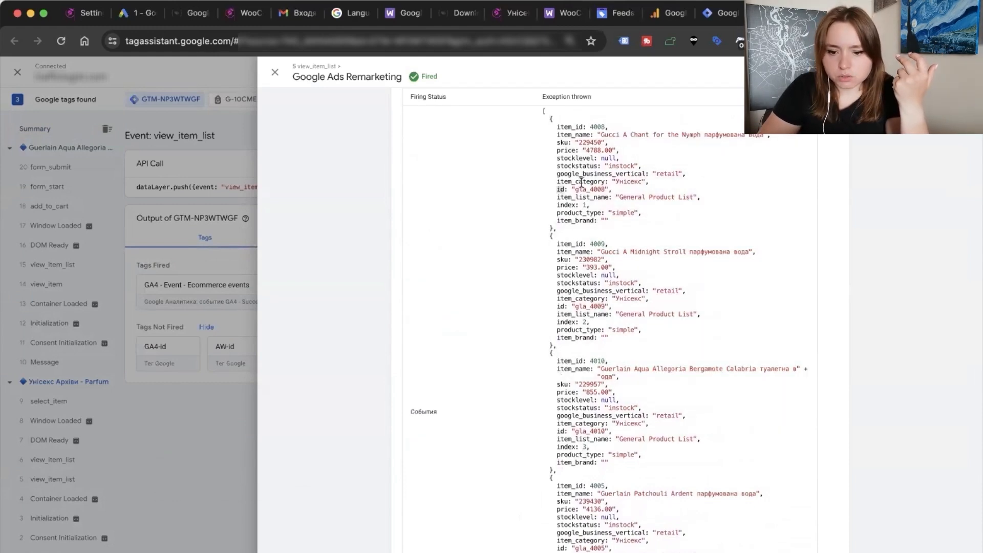
double_click(577, 173)
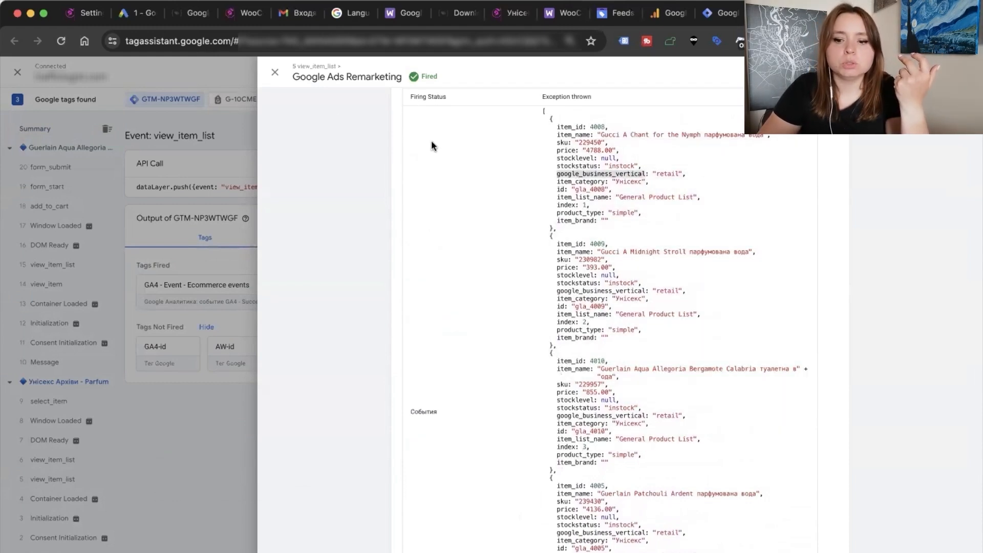
click(274, 76)
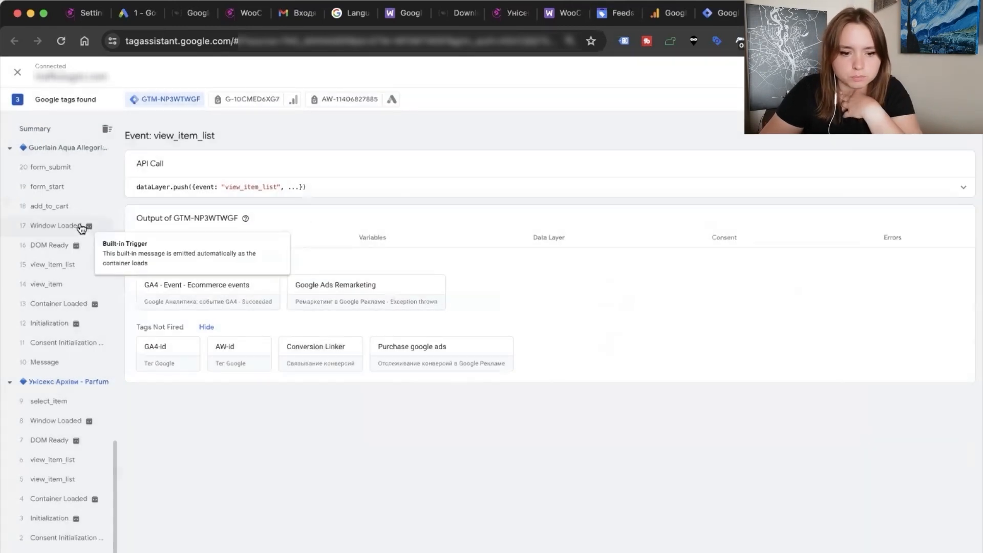
Check the item data and google_business_vertical that the Google Ads Remarketing tag sent on the first view_item event.
click(45, 131)
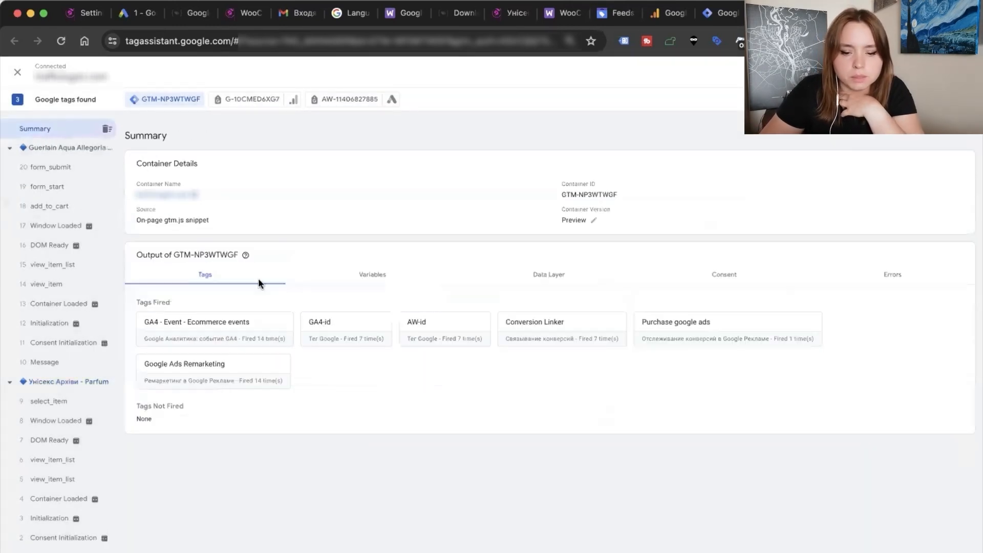
click(226, 389)
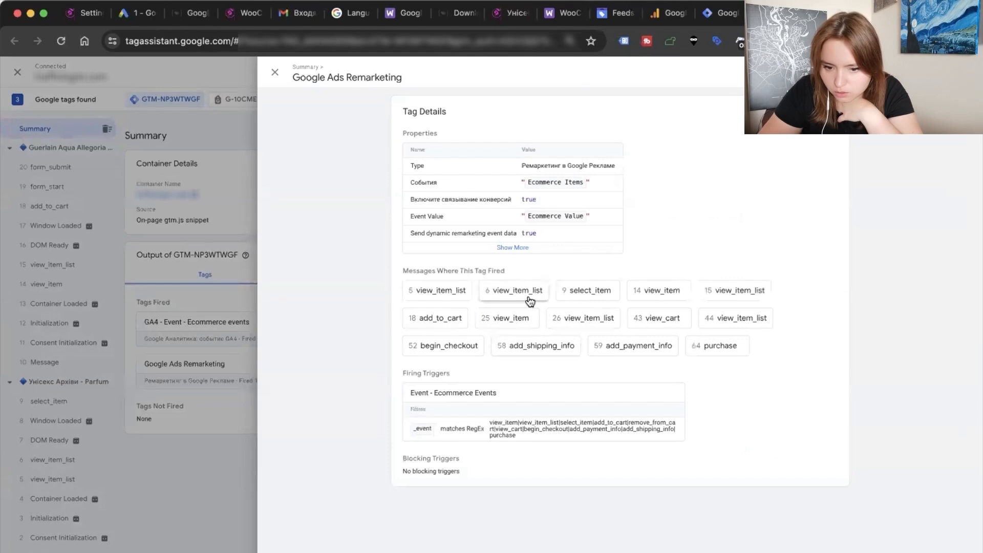
click(658, 296)
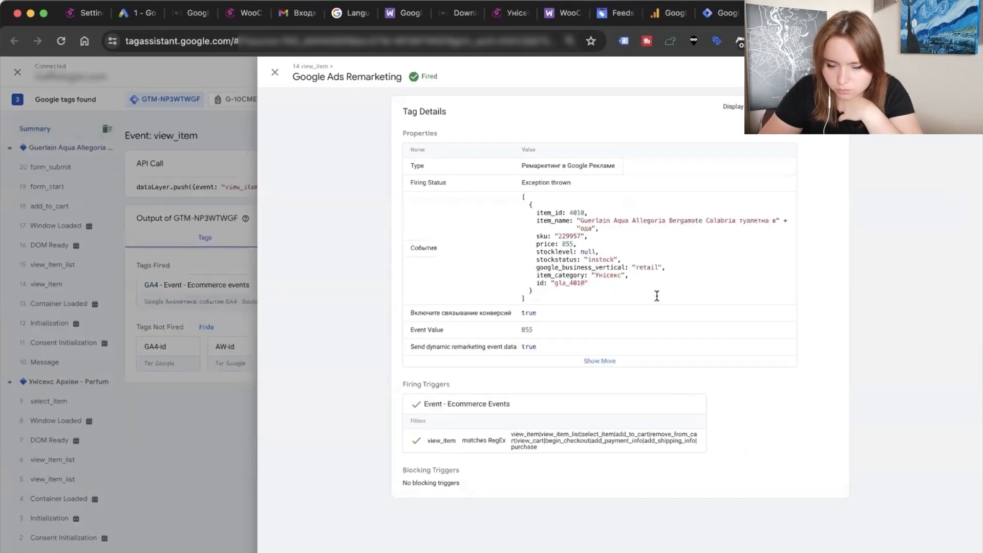
double_click(550, 264)
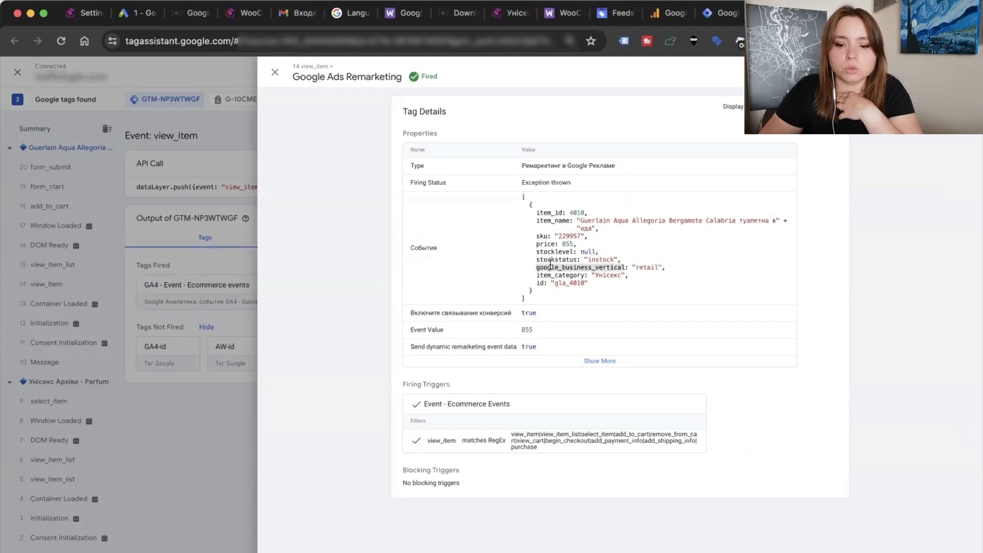
click(276, 74)
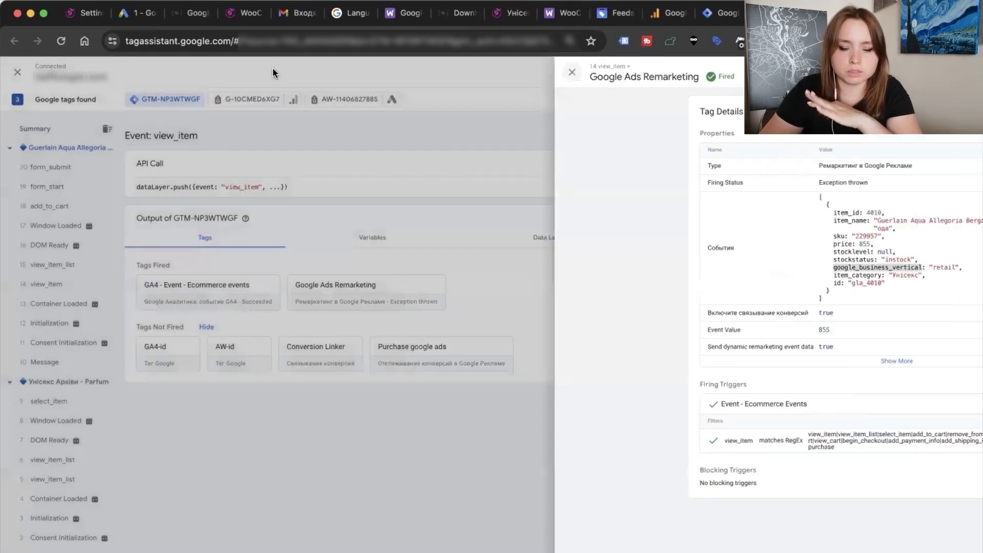
Review the item data that the Google Ads Remarketing tag sent on the add_to_cart event.
click(70, 127)
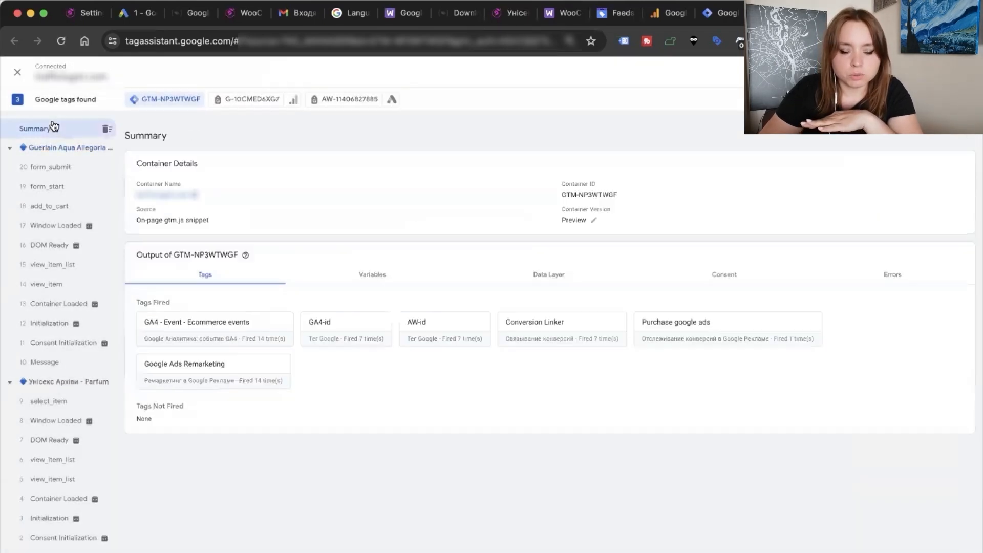
click(243, 360)
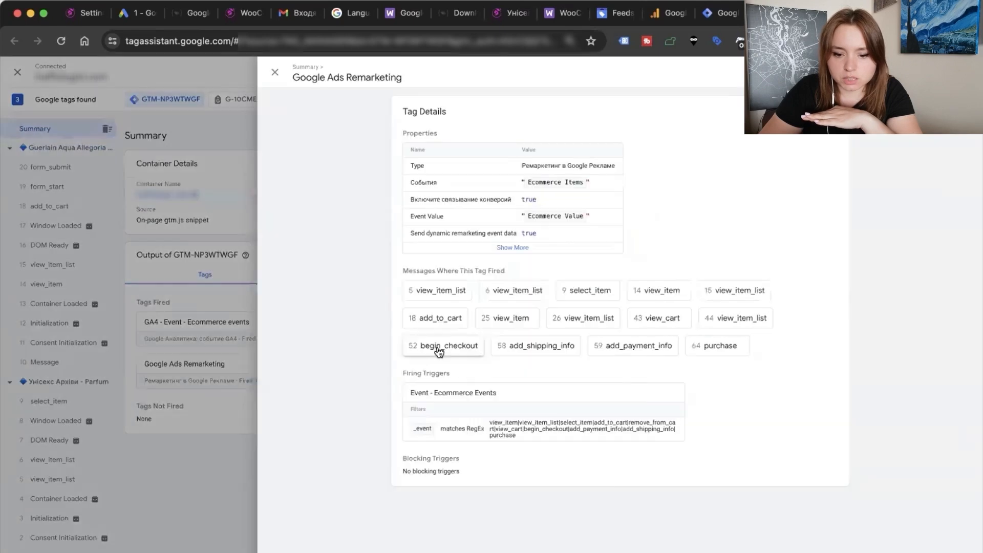
click(448, 317)
scroll(551, 285, down, 5)
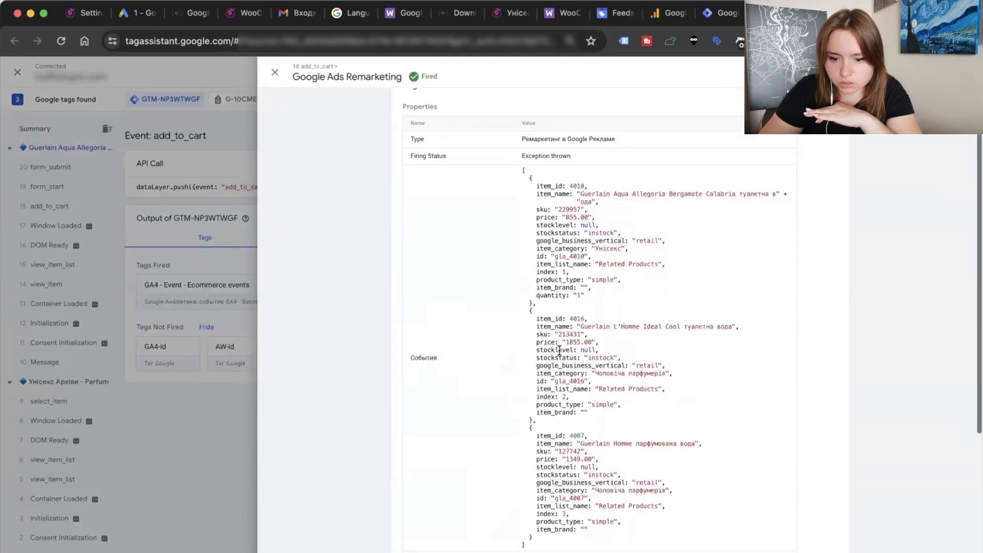
scroll(558, 211, up, 5)
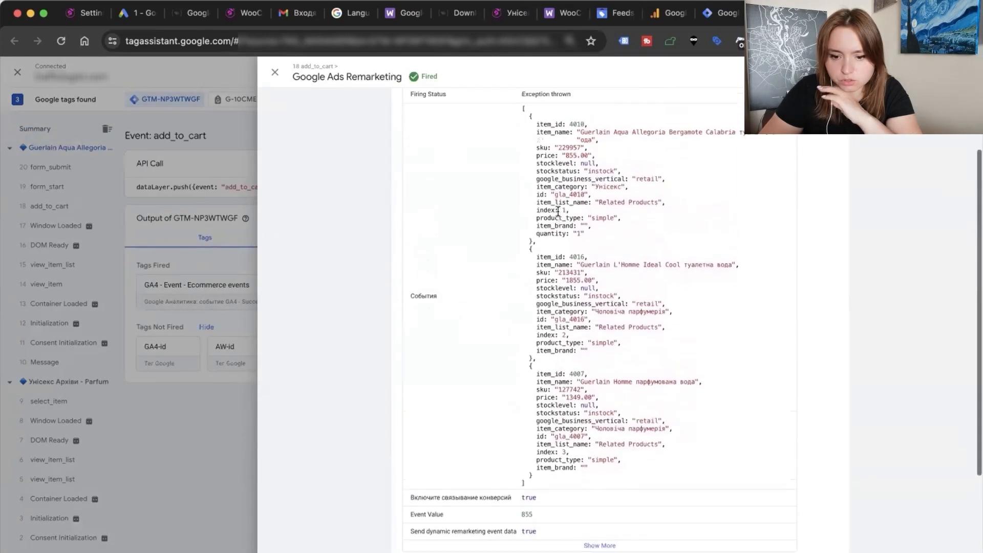
click(275, 72)
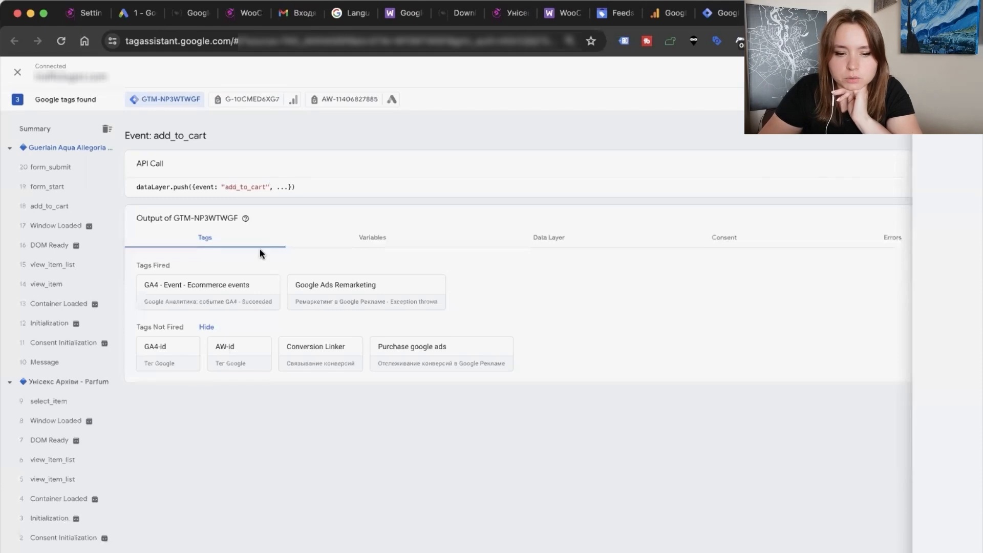
Check the remarketing tag's data for the purchase event, and inspect the event name in the first view_item_list message.
click(49, 128)
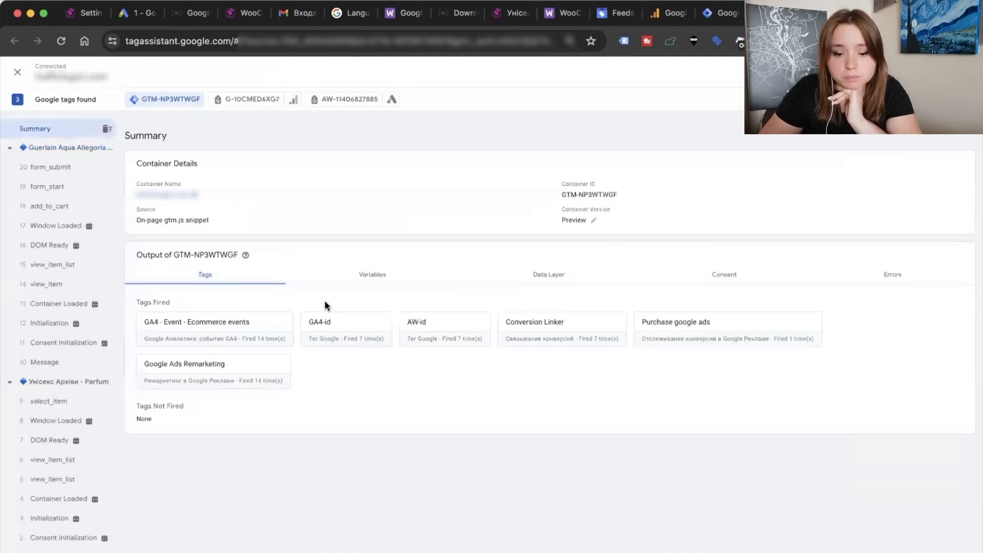
click(239, 371)
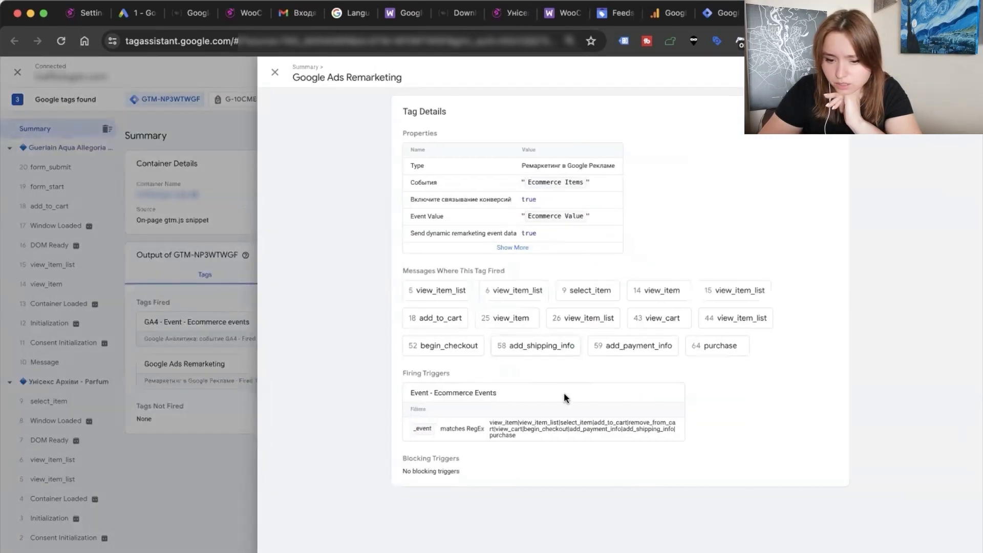
click(715, 351)
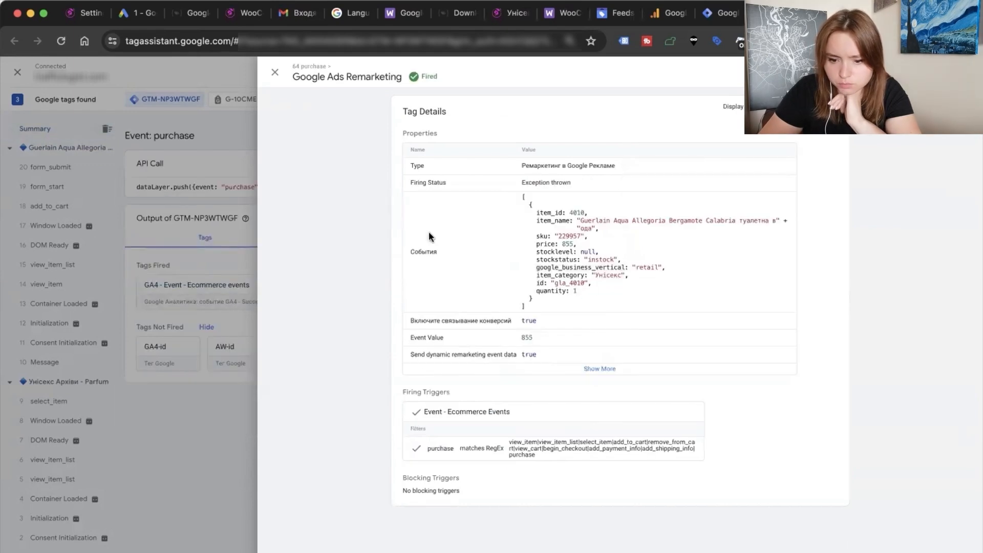
click(274, 73)
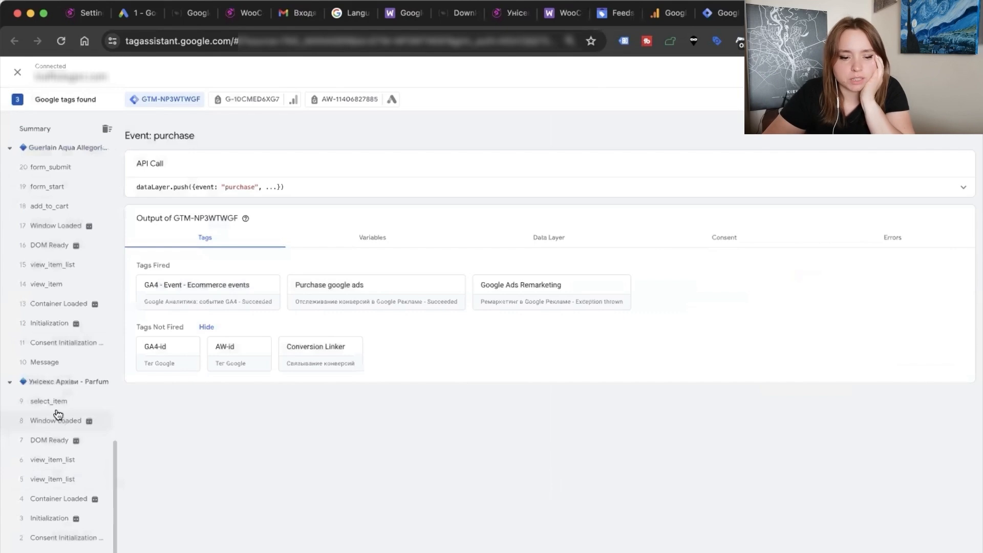
click(57, 483)
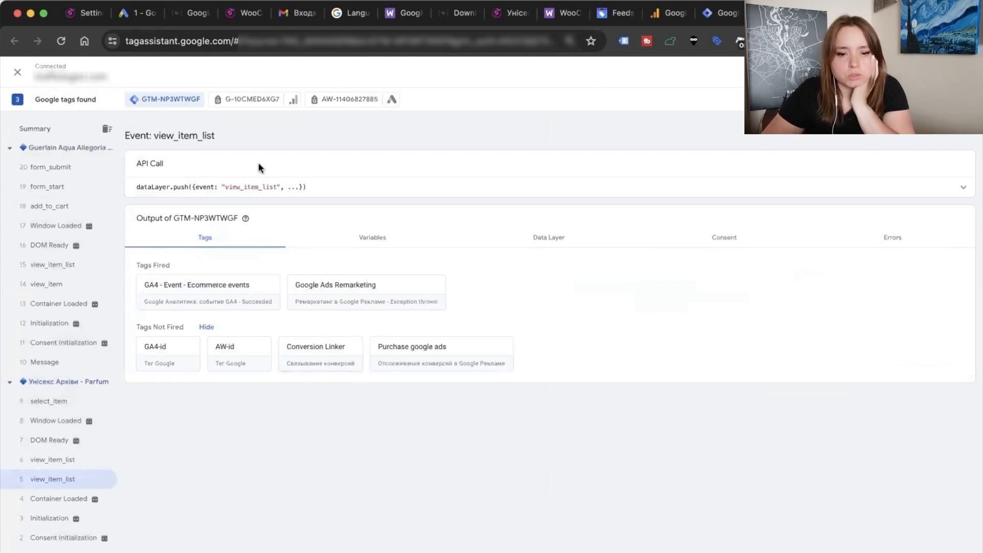
double_click(255, 186)
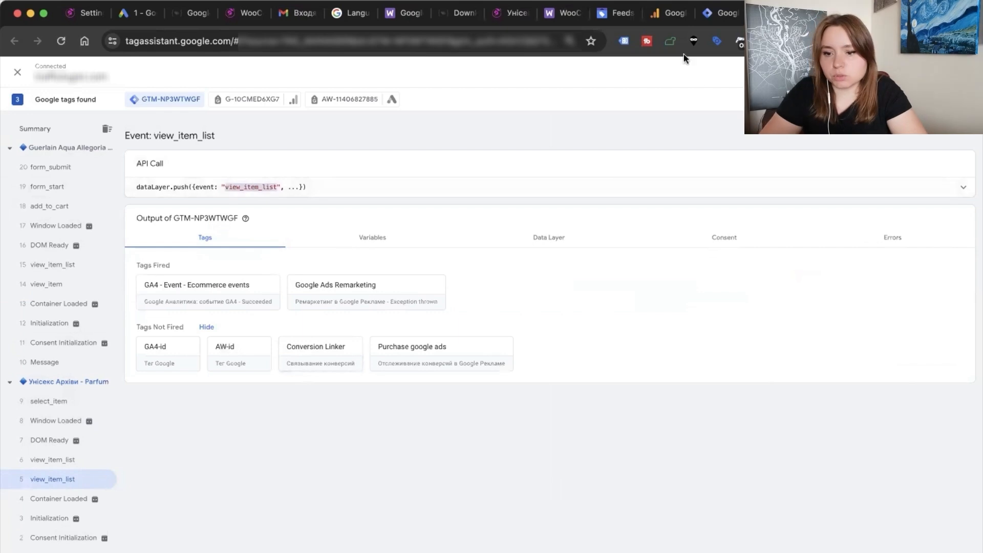
Open the Google Ads Remarketing tag in Tag Manager, remove its Event - Ecommerce Events trigger, and bring up the list of available triggers.
click(709, 15)
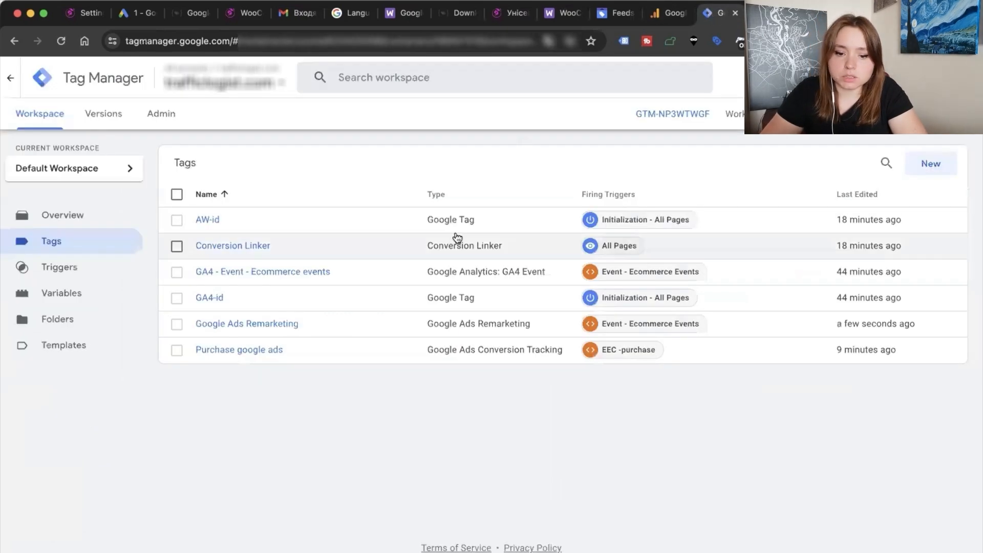
click(270, 323)
scroll(609, 361, down, 5)
click(686, 464)
click(844, 530)
click(567, 515)
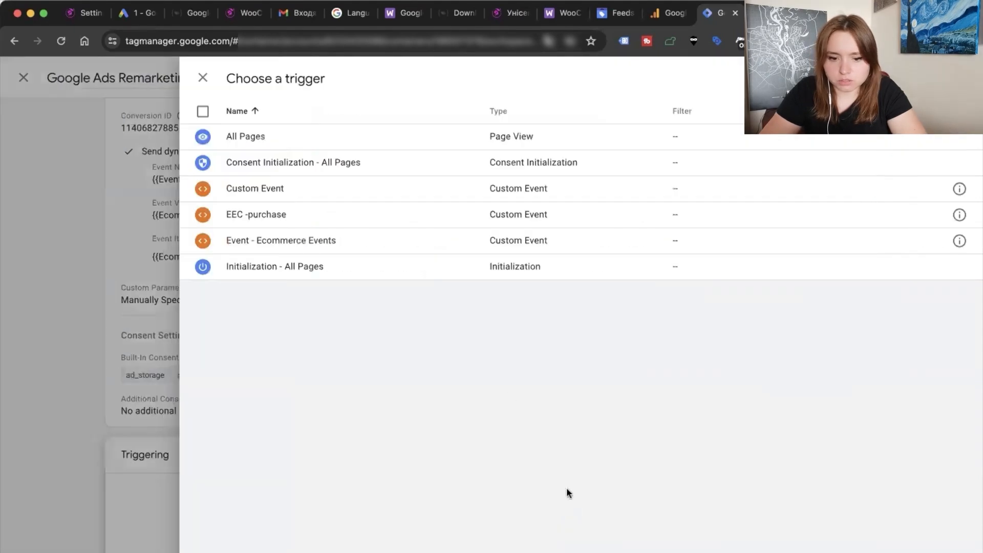
Open the configuration of the Custom Event trigger and make its event name editable.
click(958, 189)
click(337, 291)
click(341, 310)
scroll(383, 310, right, 1)
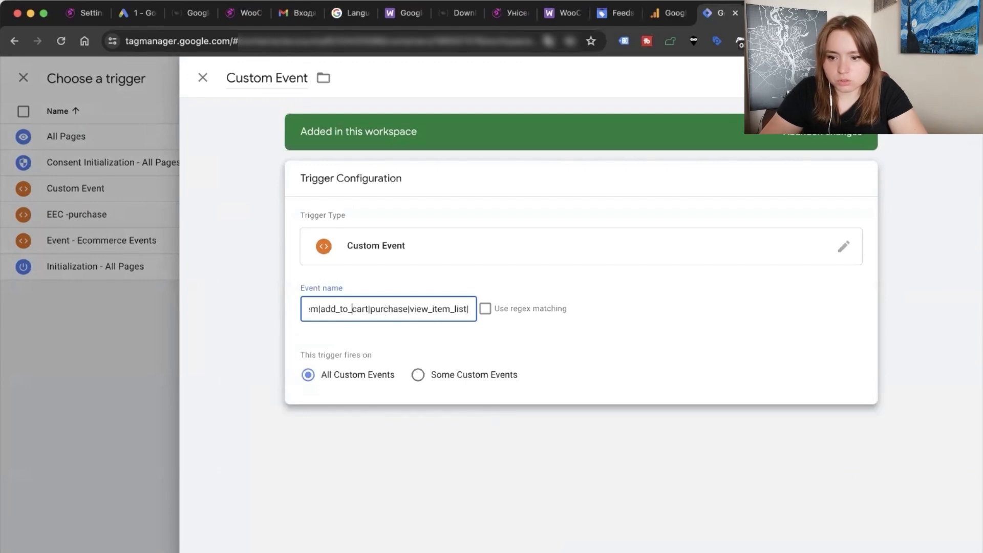
Find the Site Search event in the Tag Assistant summary and copy its event name, view_search_results.
click(773, 14)
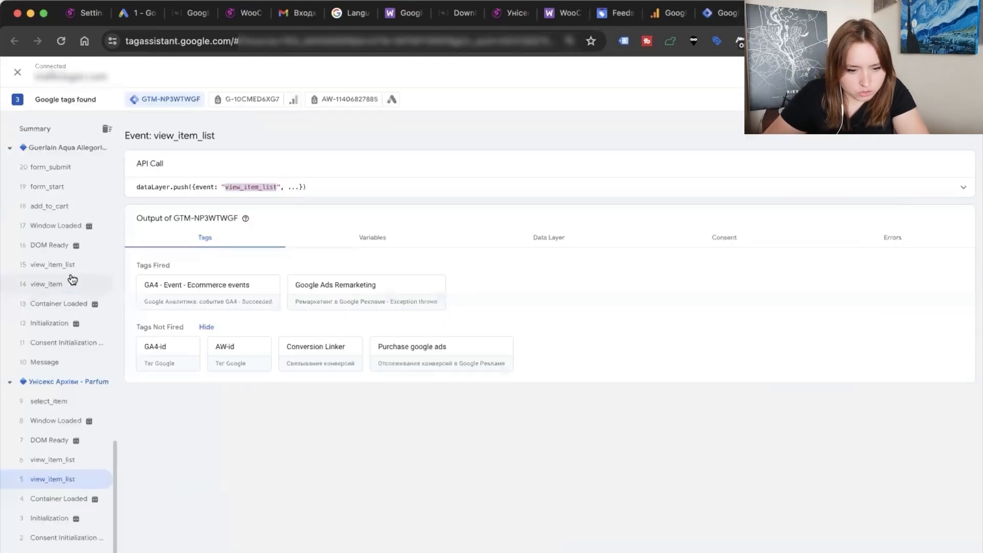
scroll(64, 453, up, 2)
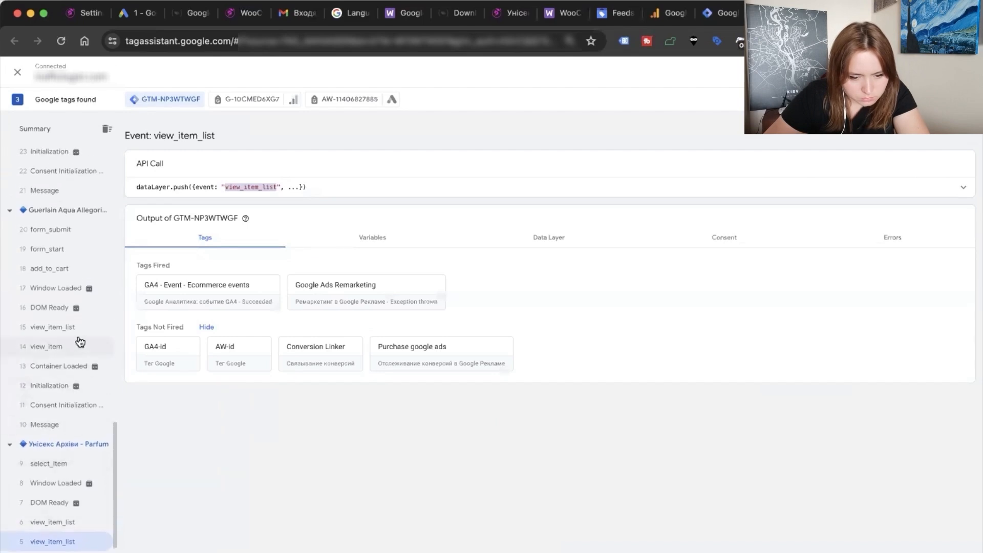
scroll(76, 380, up, 5)
scroll(77, 380, up, 3)
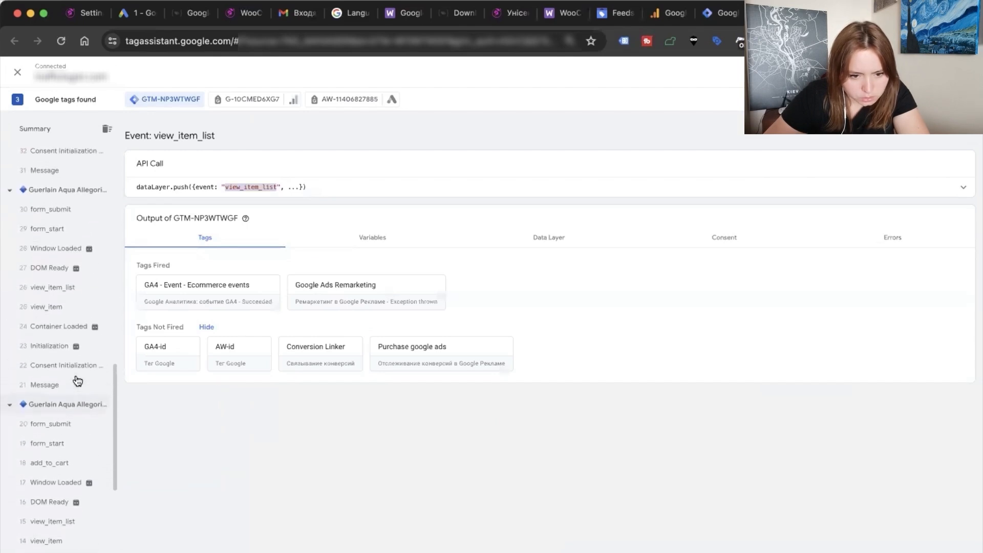
scroll(77, 380, up, 6)
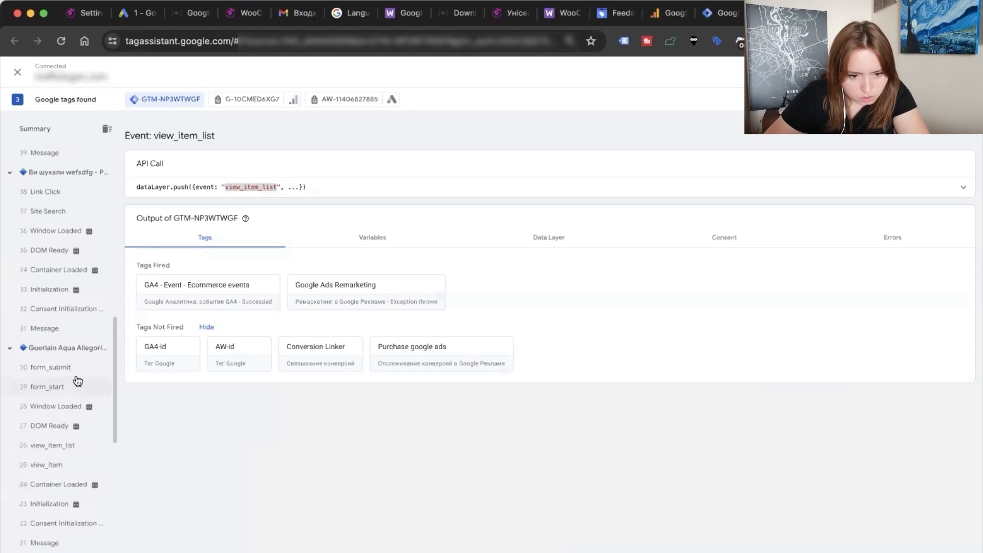
click(62, 287)
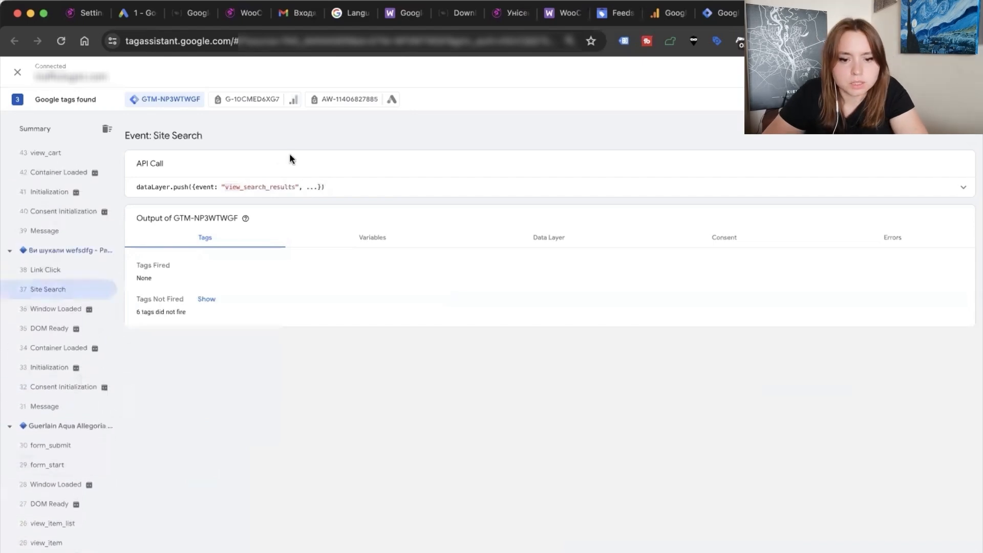
double_click(261, 187)
key(super+c)
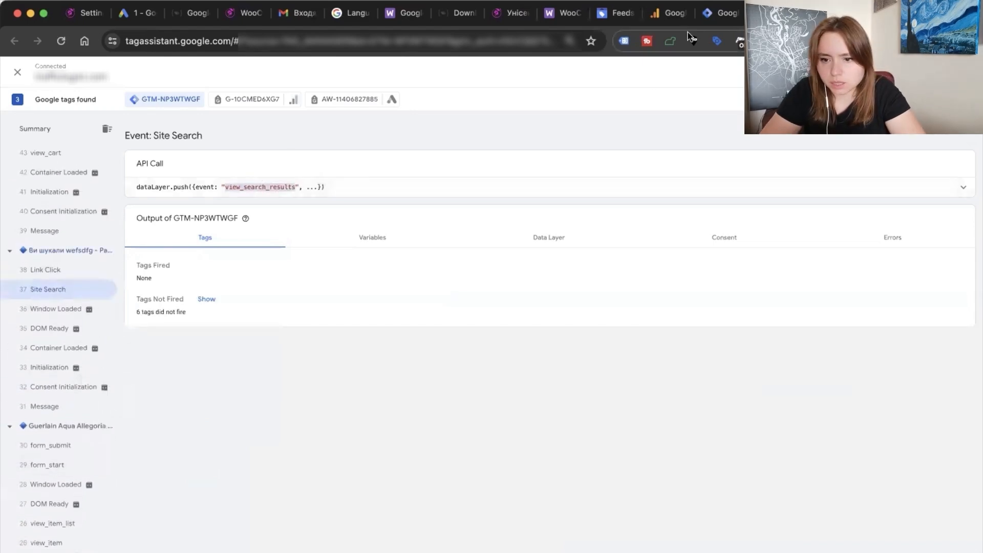
Append view_search_results to the event names of the Custom Event trigger in Tag Manager, followed by a | separator.
click(716, 14)
text(em_list|)
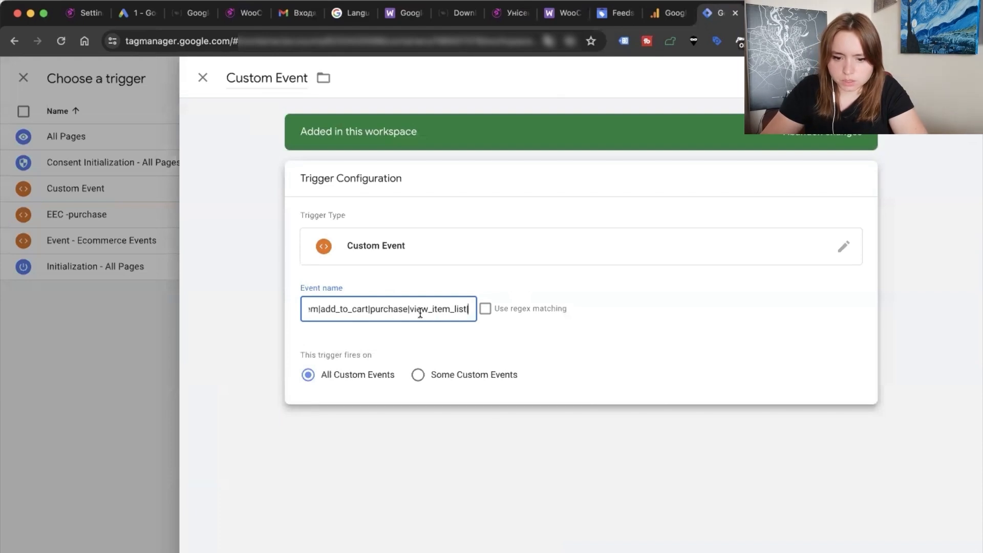
key(super+v)
text(|)
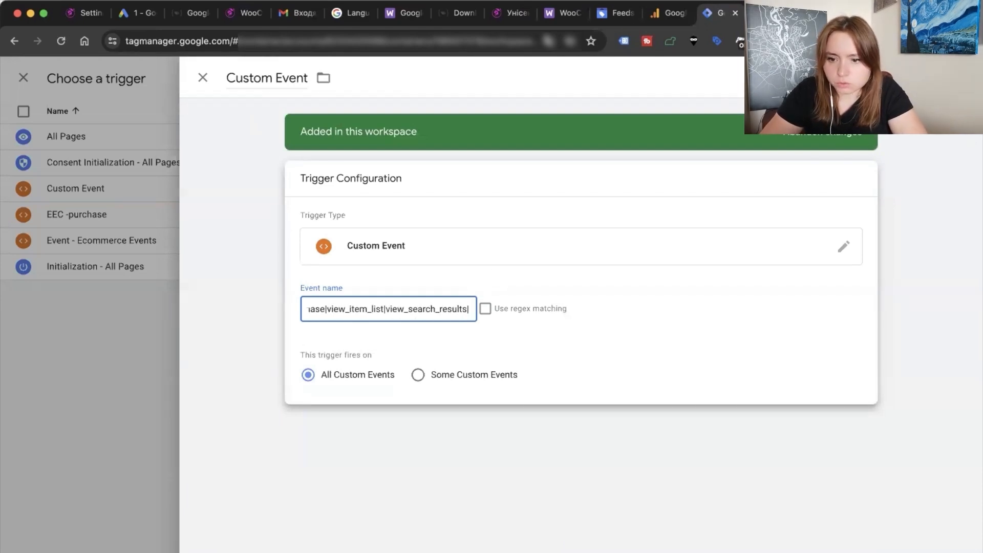
Check the event name pushed by the purchase event in Tag Assistant, and return to the trigger in Tag Manager.
key(ctrl+Tab)
scroll(56, 247, up, 10)
click(54, 219)
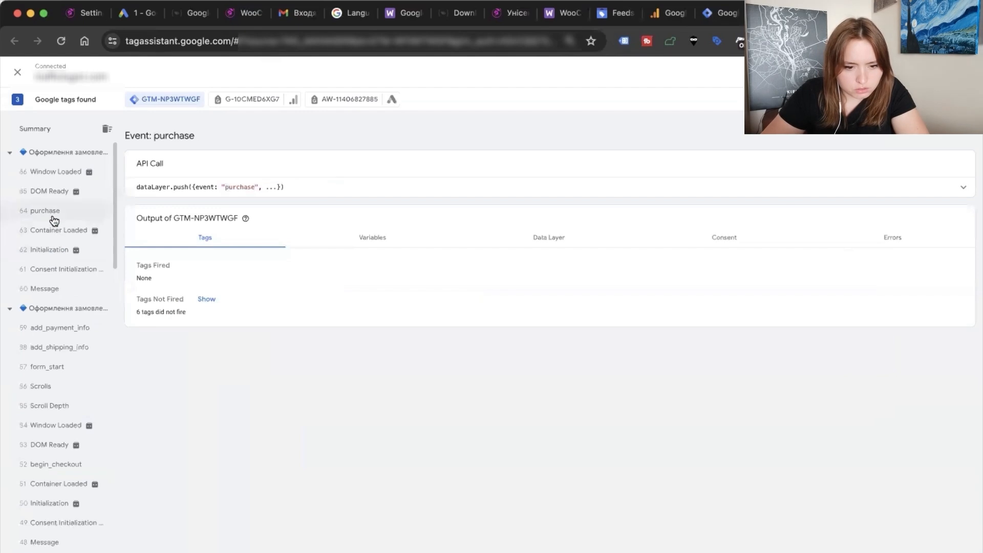
double_click(240, 186)
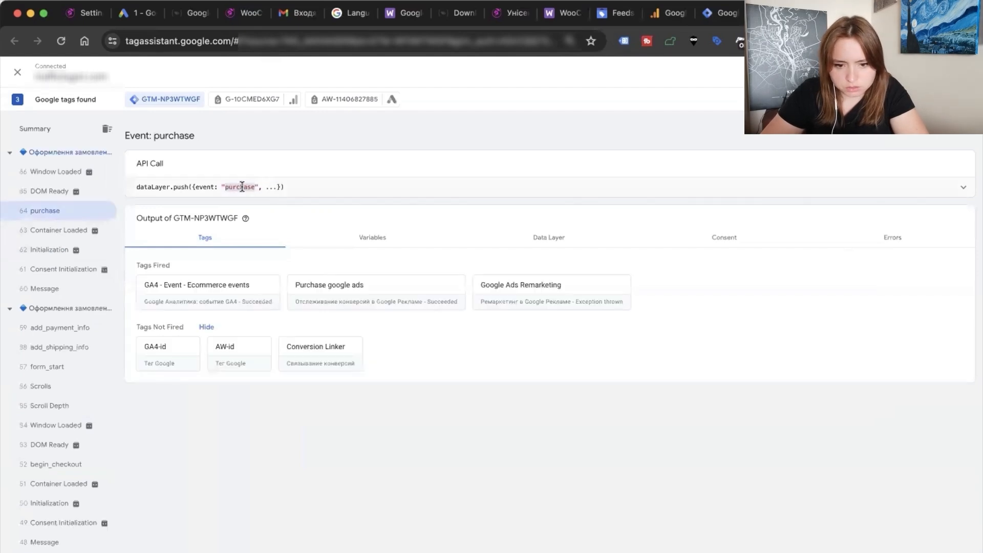
click(719, 11)
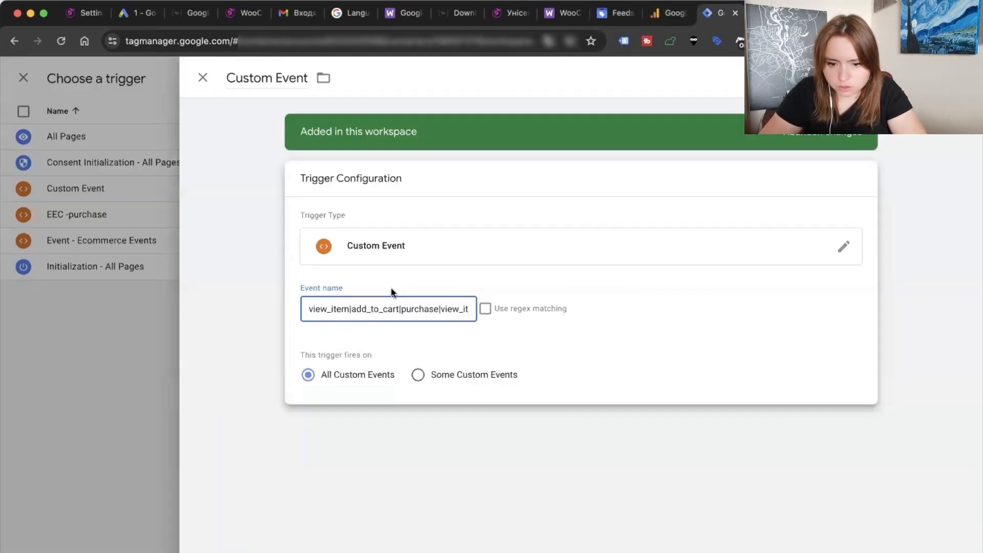
Review each event name in the Custom Event trigger and remove the trailing | after view_search_results.
double_click(326, 310)
double_click(378, 310)
double_click(413, 310)
scroll(358, 317, right, 3)
double_click(408, 309)
scroll(407, 313, right, 2)
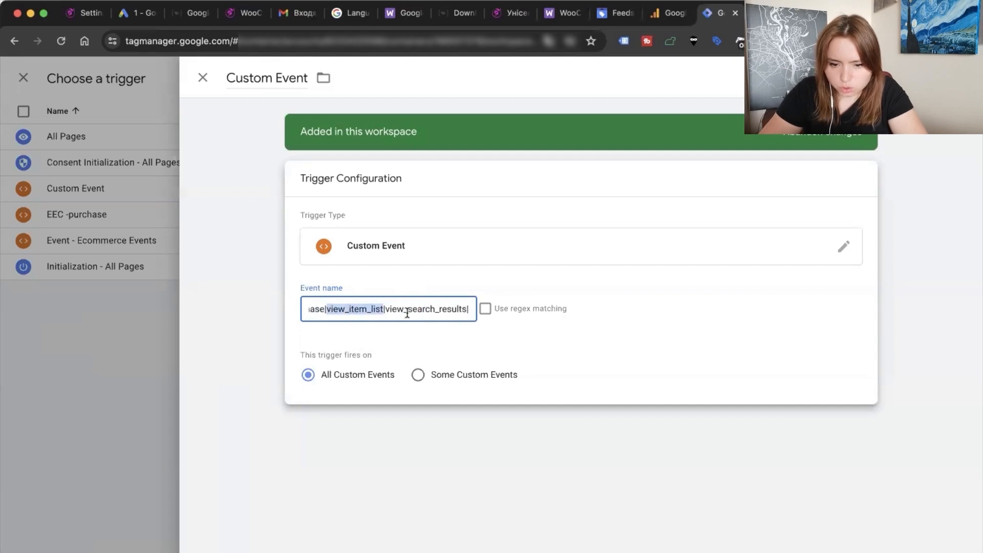
double_click(433, 309)
click(470, 309)
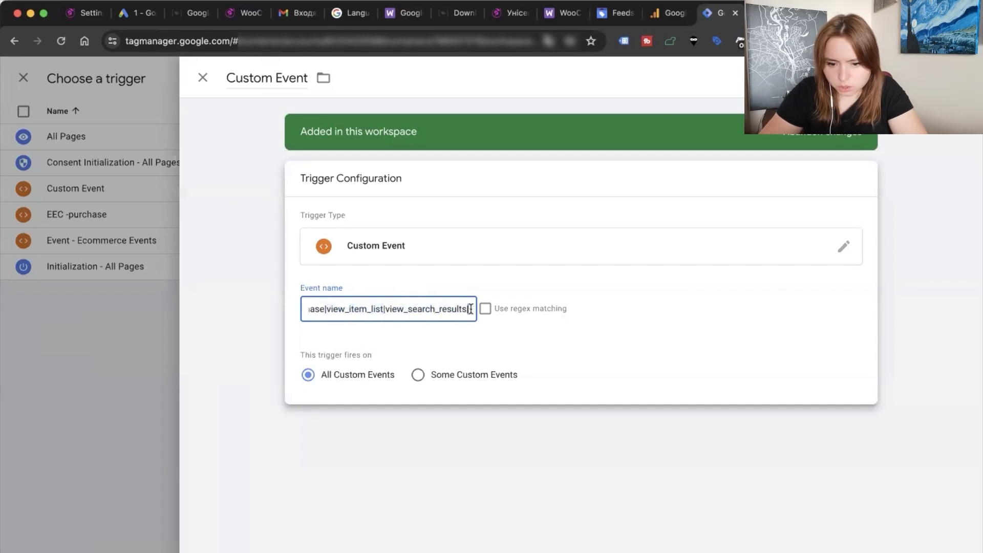
key(BackSpace)
Rename the Custom Event trigger as "Events - rem" and save it.
click(251, 78)
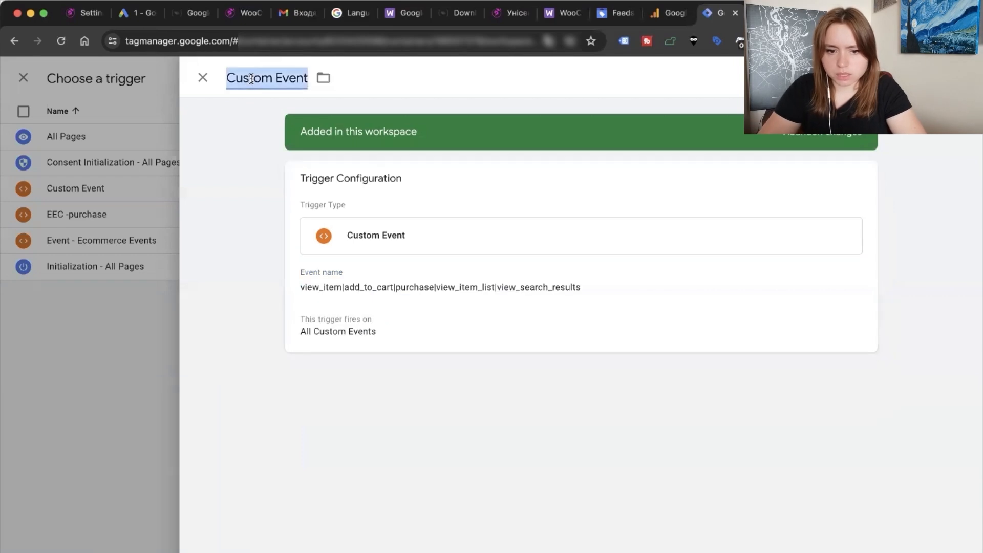
text(Eve)
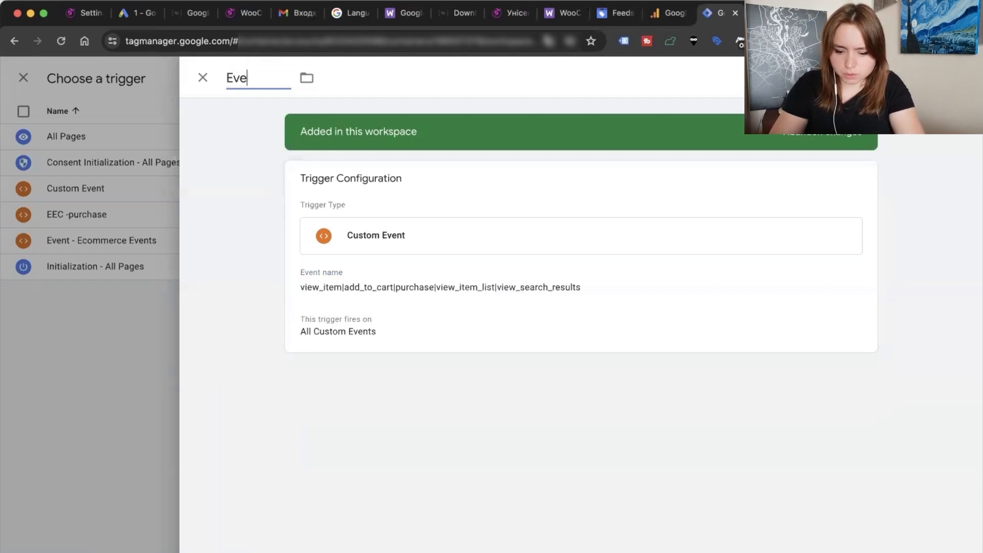
text(nts - rem)
key(Return)
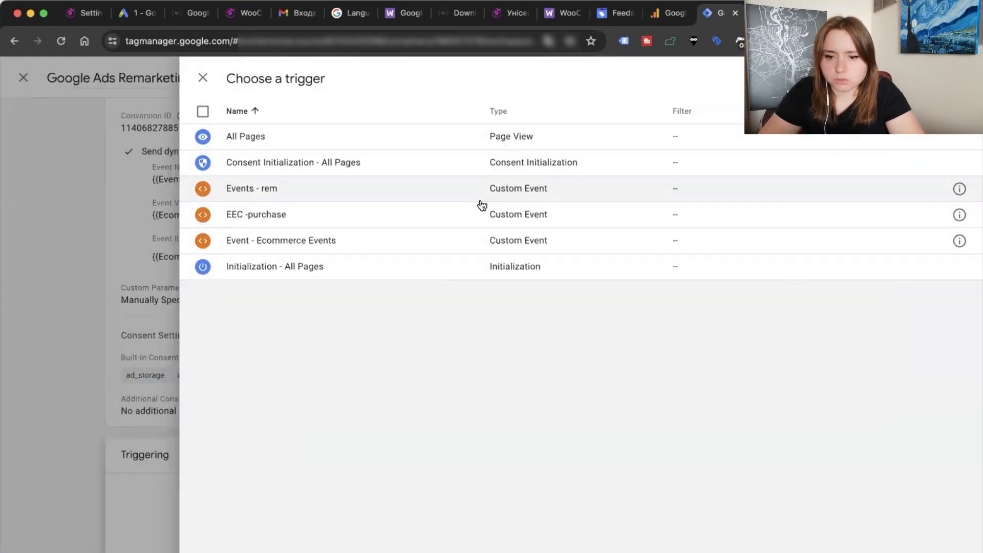
Assign the Events - rem trigger to the Google Ads Remarketing tag and save the tag.
click(204, 78)
scroll(864, 160, down, 2)
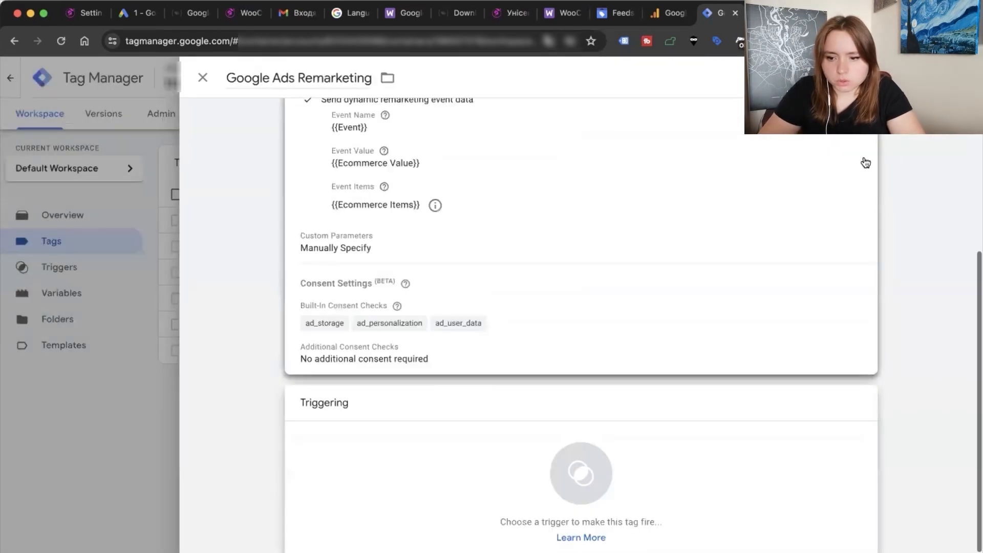
click(599, 446)
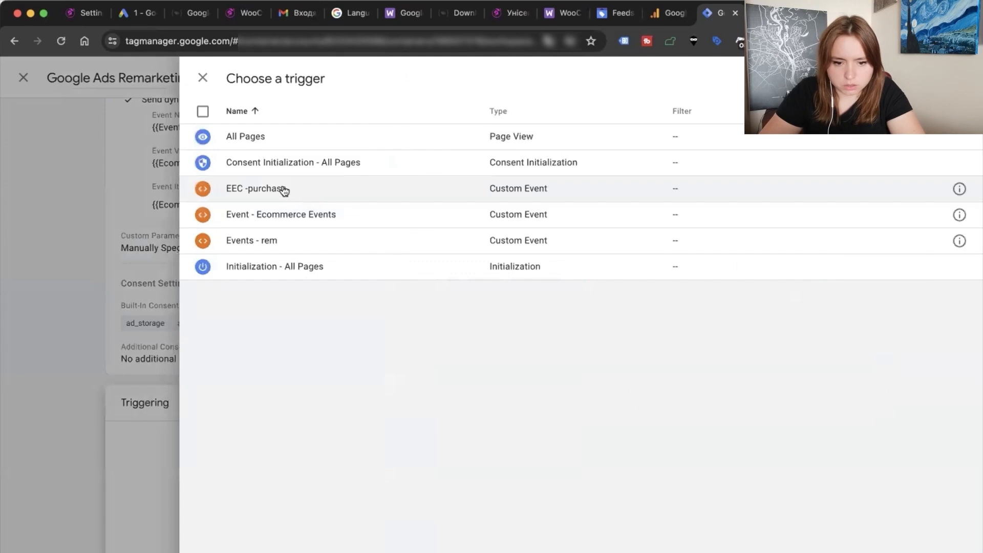
click(303, 240)
click(922, 78)
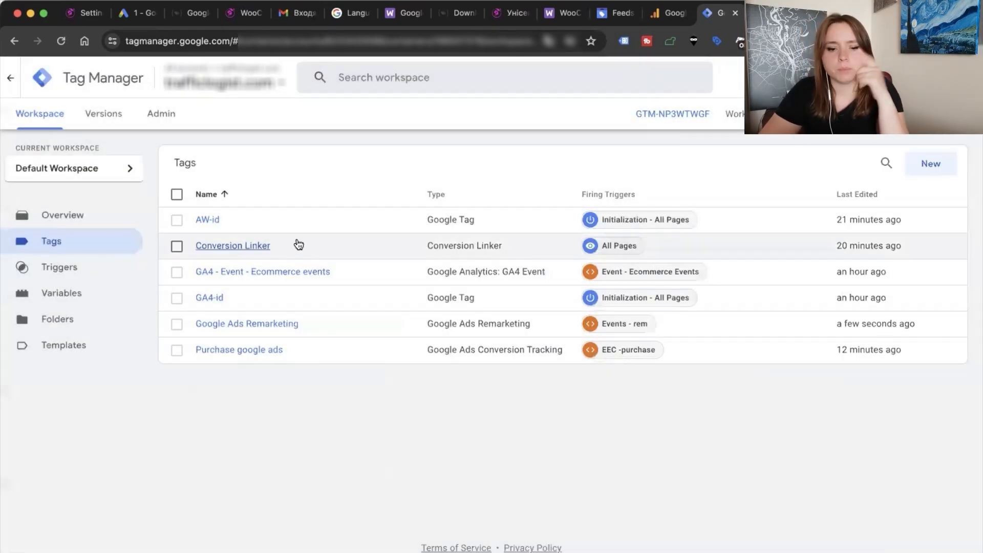
Set the Google Ads Remarketing tag's firing option to Once per page in its advanced settings and save the tag.
click(250, 324)
scroll(446, 337, down, 5)
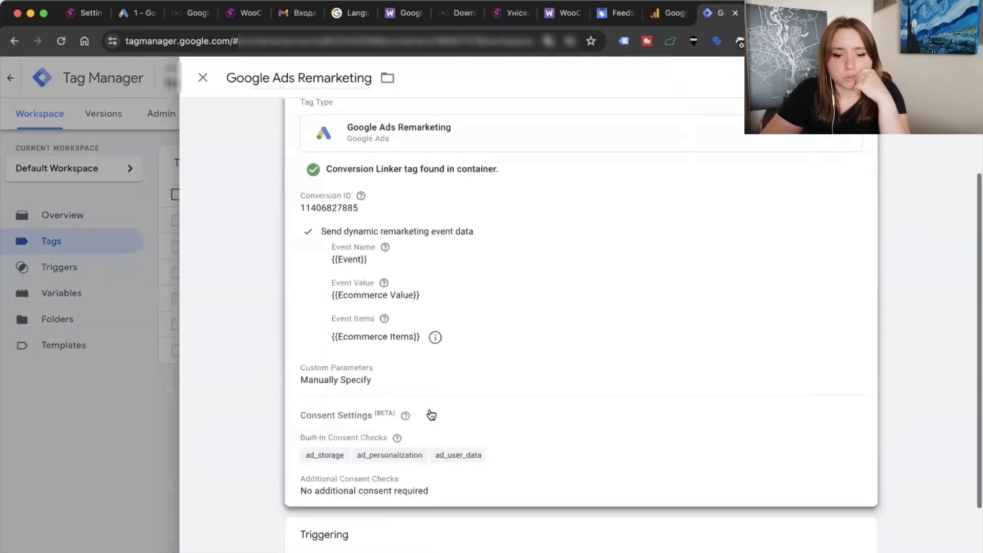
click(445, 338)
scroll(414, 380, down, 10)
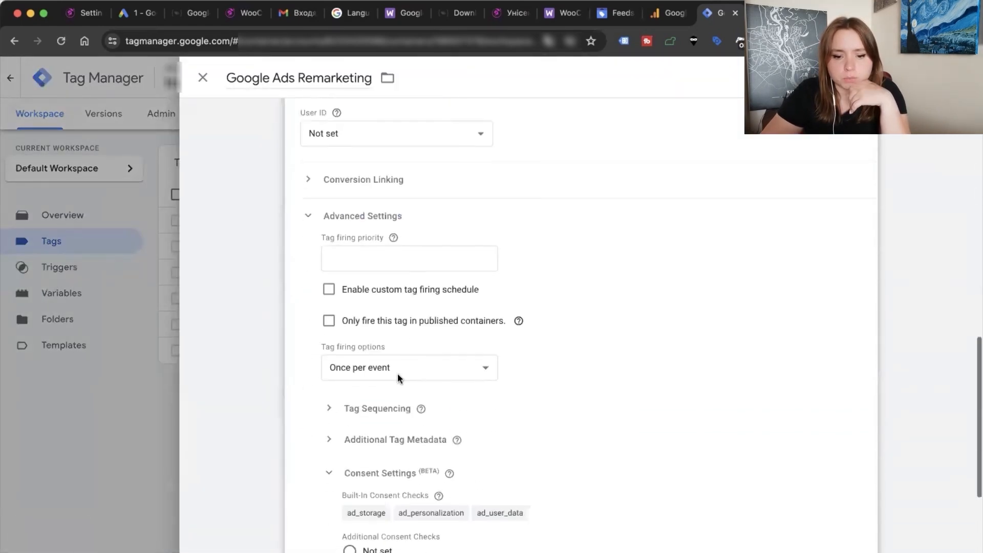
scroll(397, 377, down, 3)
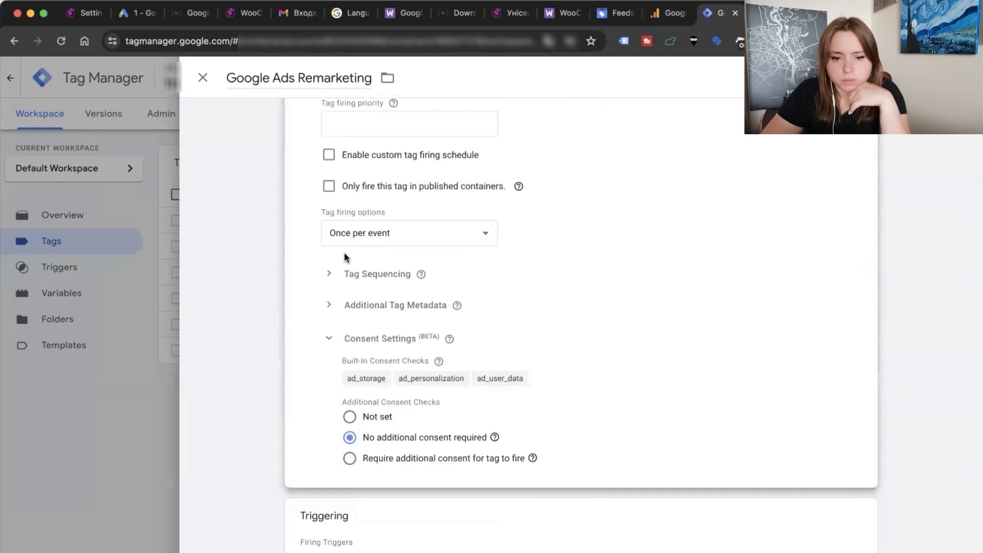
scroll(344, 257, up, 3)
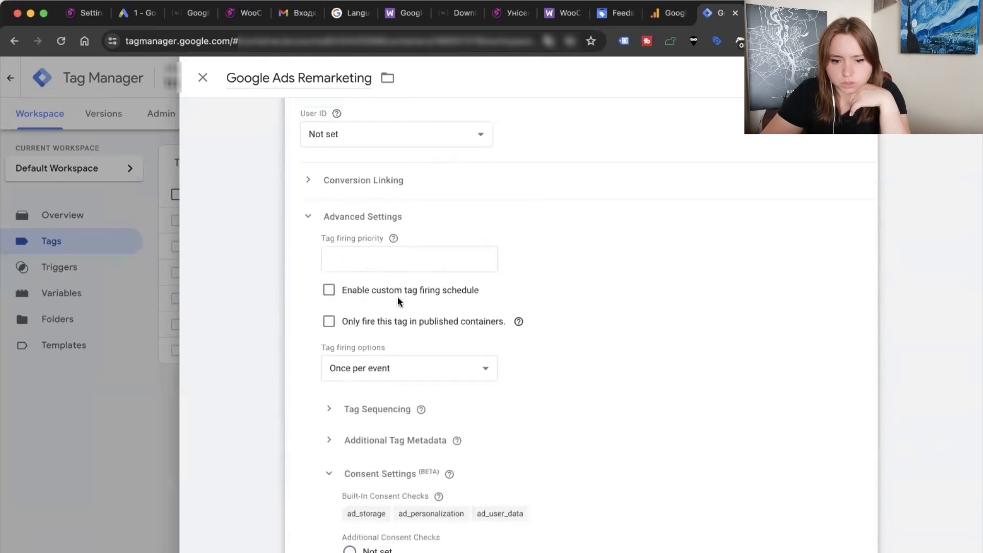
click(400, 369)
click(397, 384)
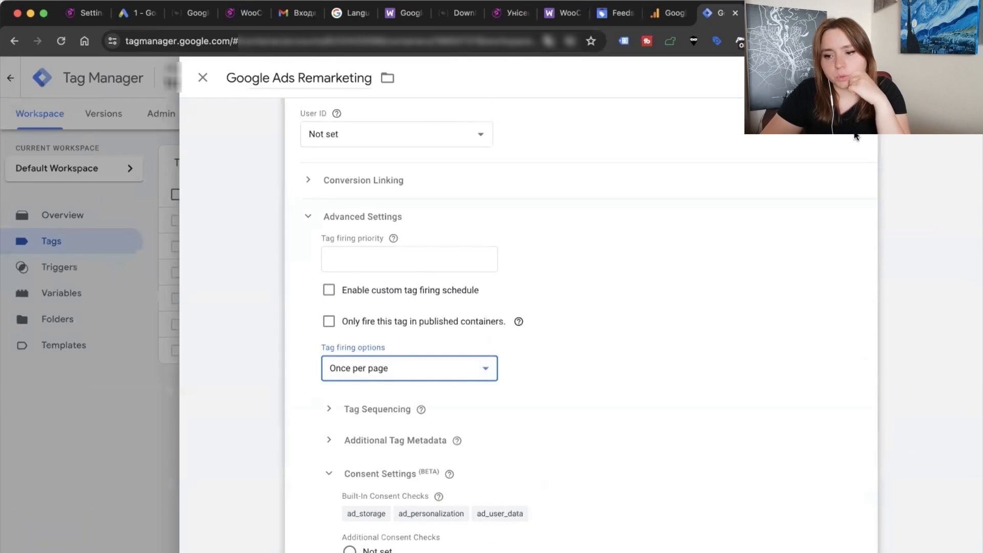
click(928, 78)
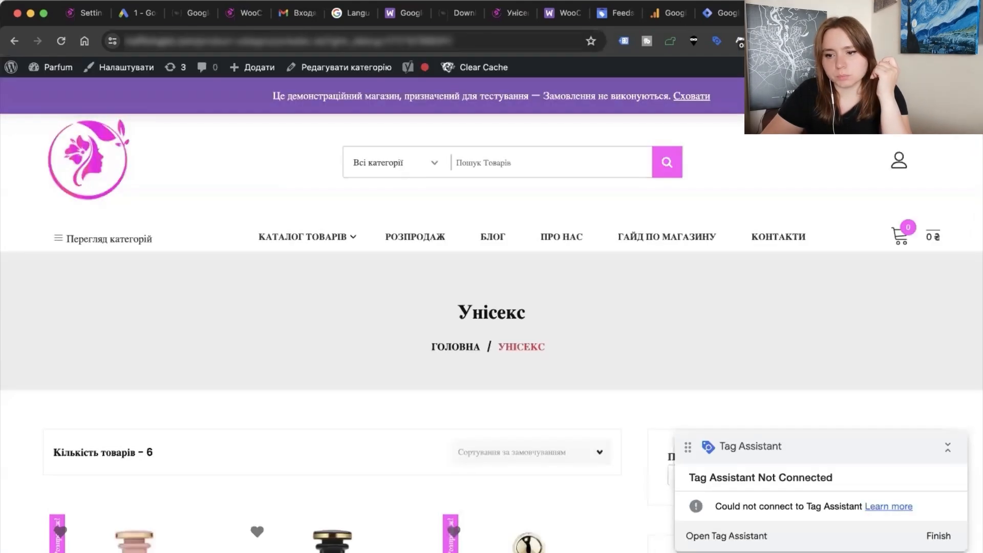
Leave the disconnected preview page and open the Guerlain Aqua Allegoria Bergamote Calabria product page in the shop.
click(791, 13)
click(719, 18)
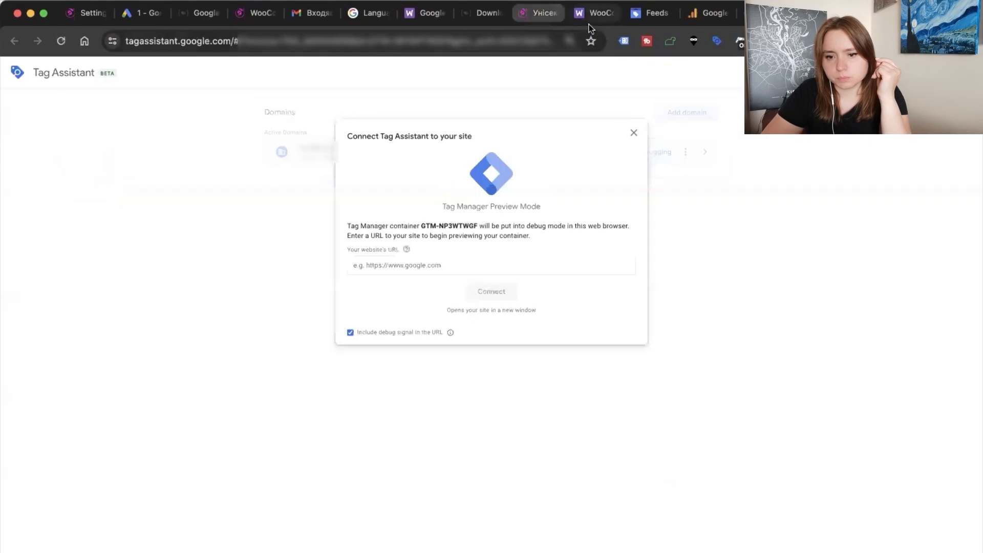
click(534, 16)
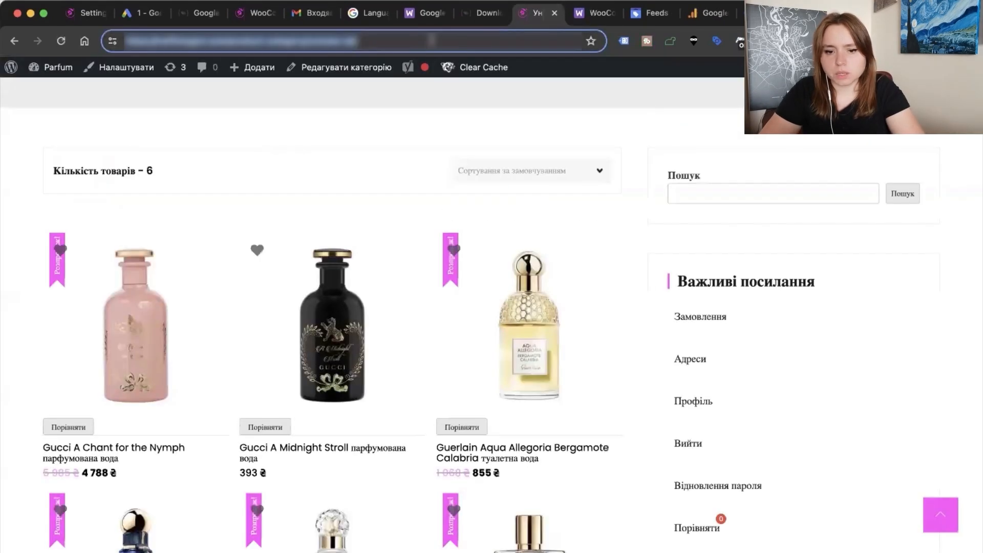
click(548, 320)
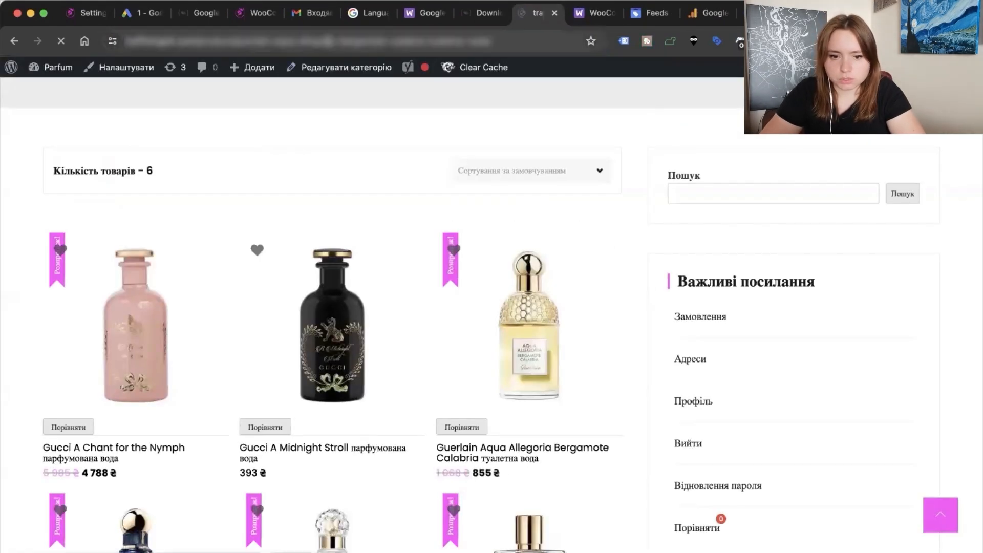
Connect Tag Assistant's preview mode to the website using the copied Guerlain product page URL.
click(829, 14)
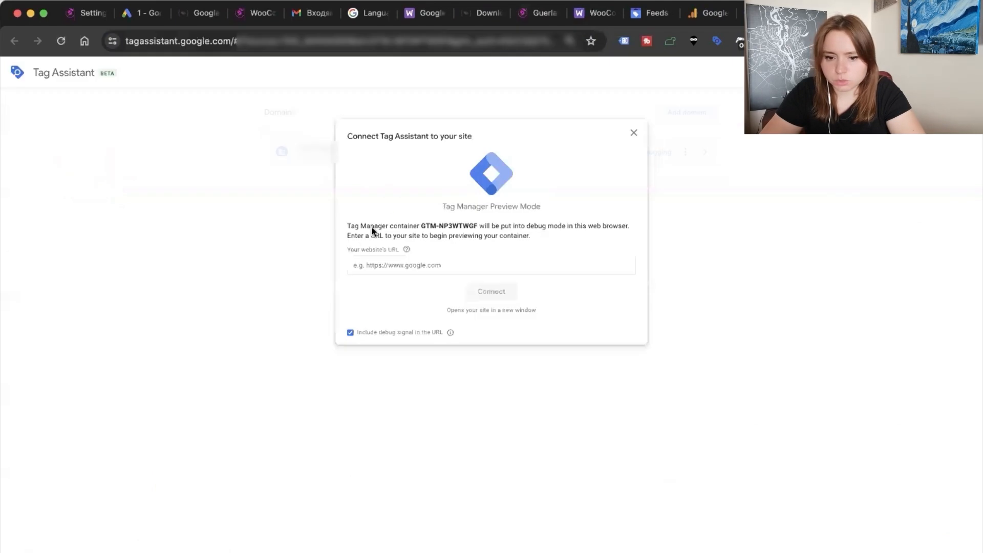
click(361, 262)
key(super+v)
click(502, 293)
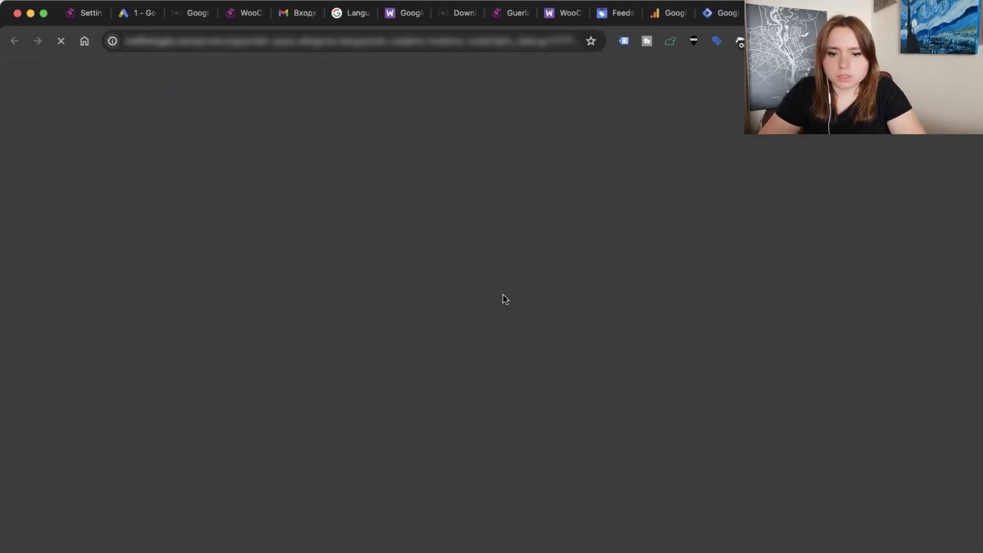
Add the Guerlain Aqua Allegoria Bergamote Calabria product to the cart and search the shop for "Sfdsd".
scroll(477, 372, down, 3)
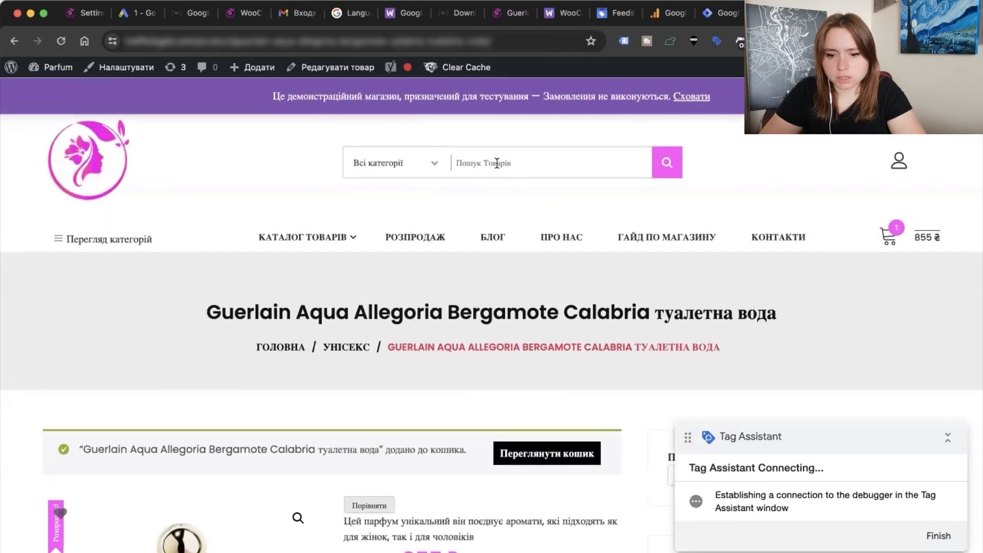
click(495, 161)
text(Sfdsd)
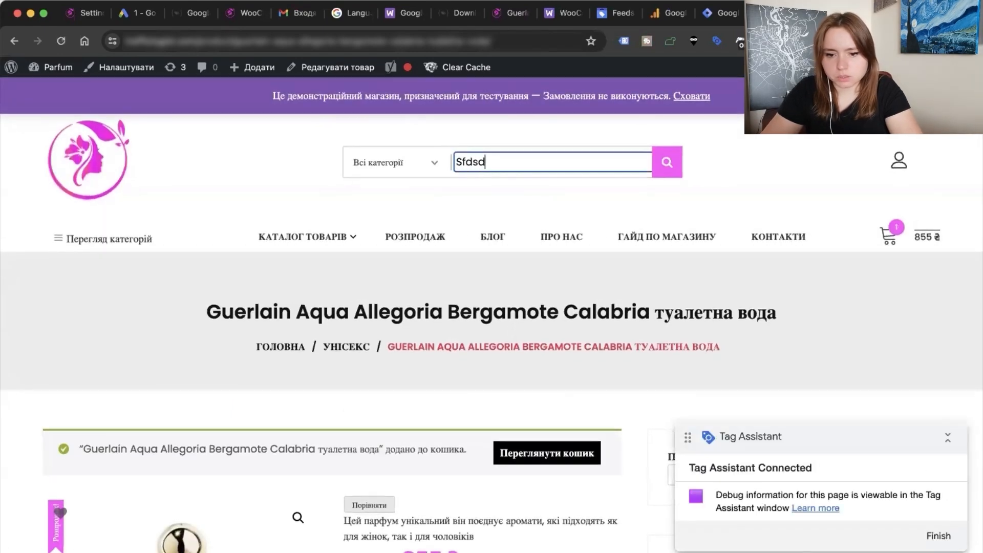
key(Return)
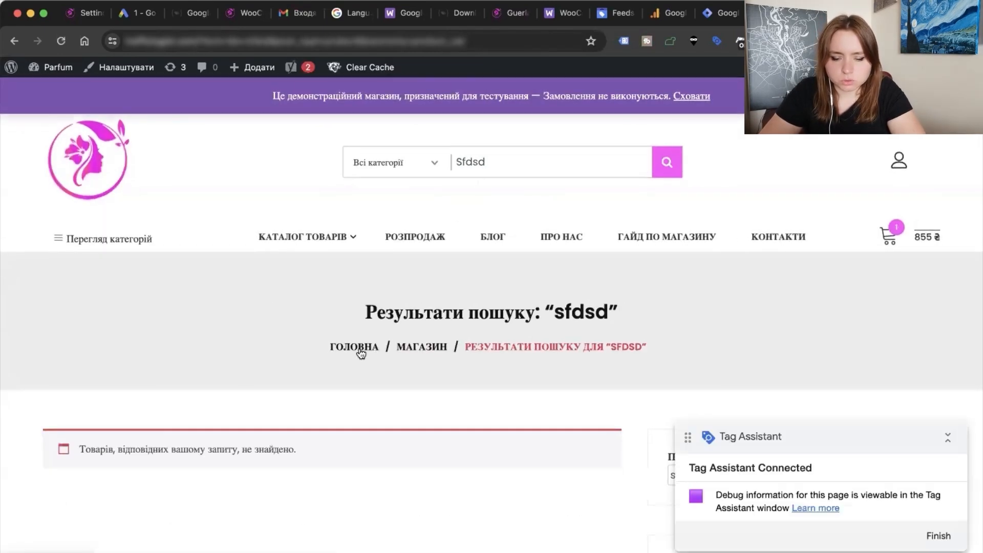
Go back to the Guerlain product page, visit its Унісекс category and open the shopping cart.
click(14, 41)
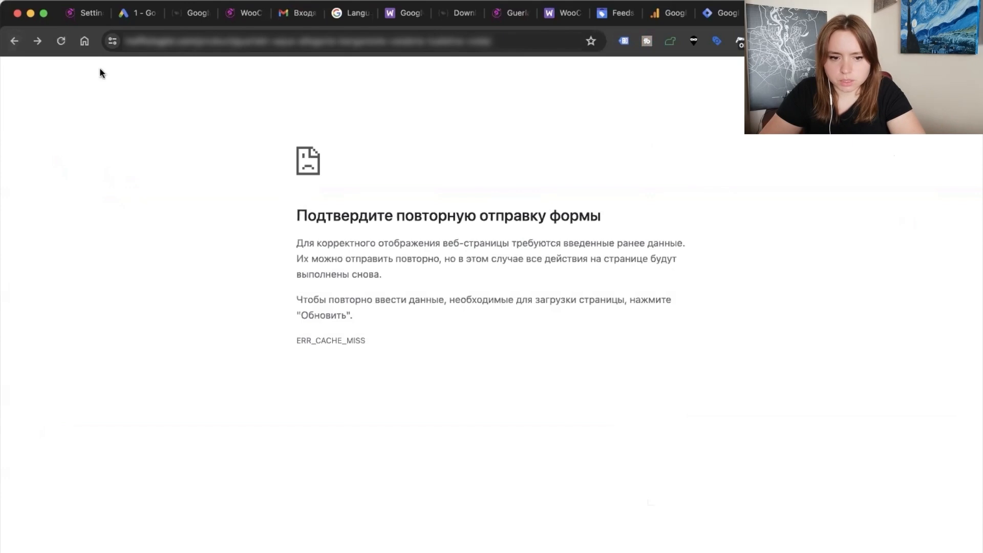
click(14, 41)
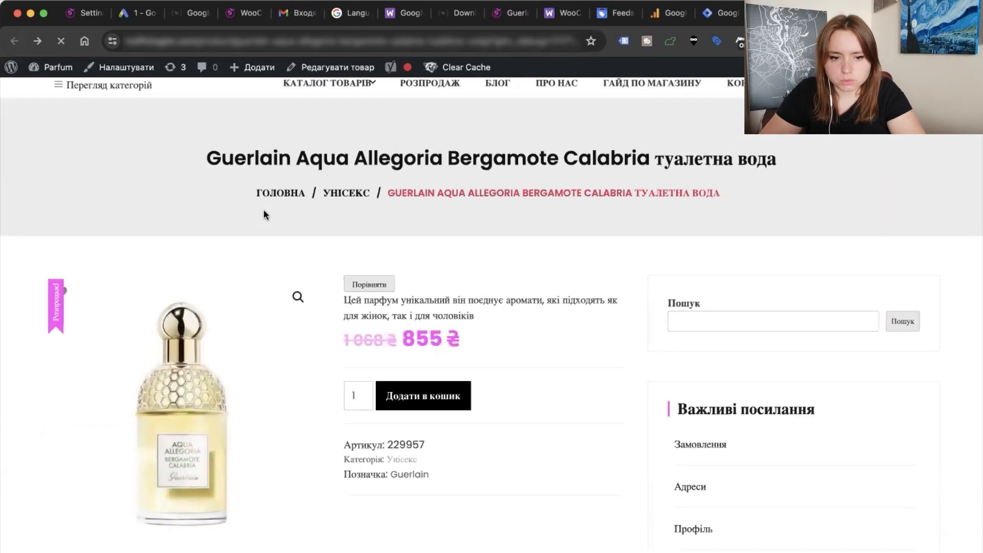
click(343, 194)
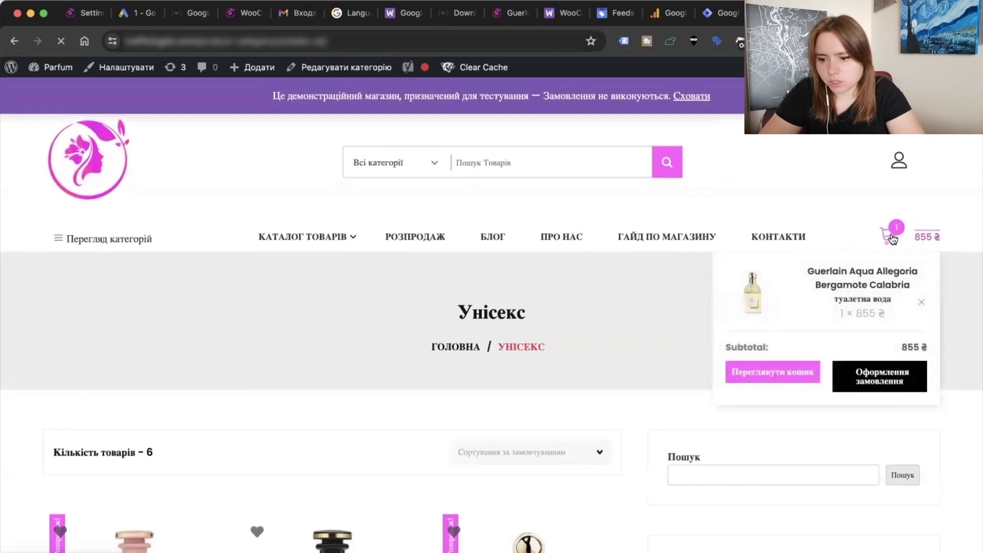
click(890, 238)
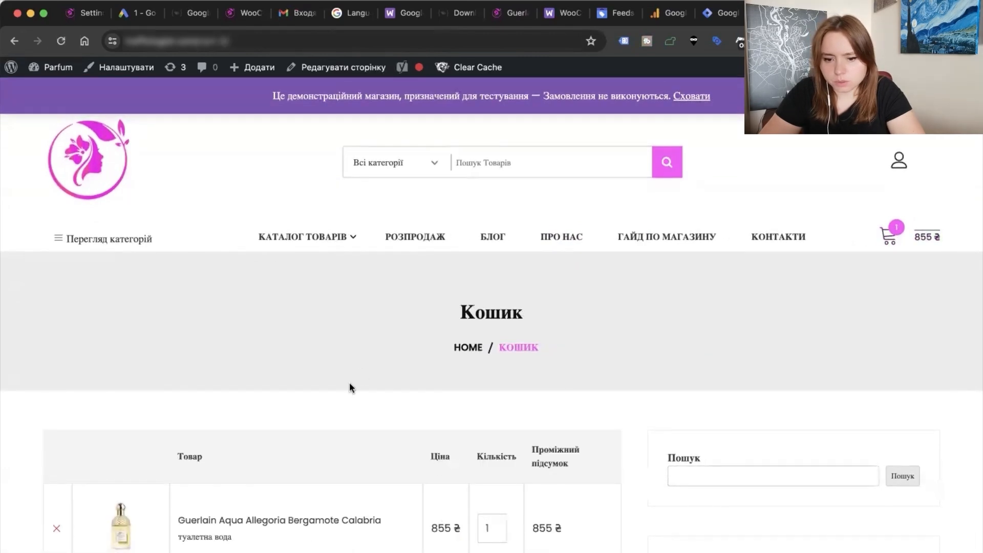
Translate the cart page into English and proceed to checkout with the Guerlain product.
right_click(349, 381)
click(409, 469)
scroll(373, 498, down, 15)
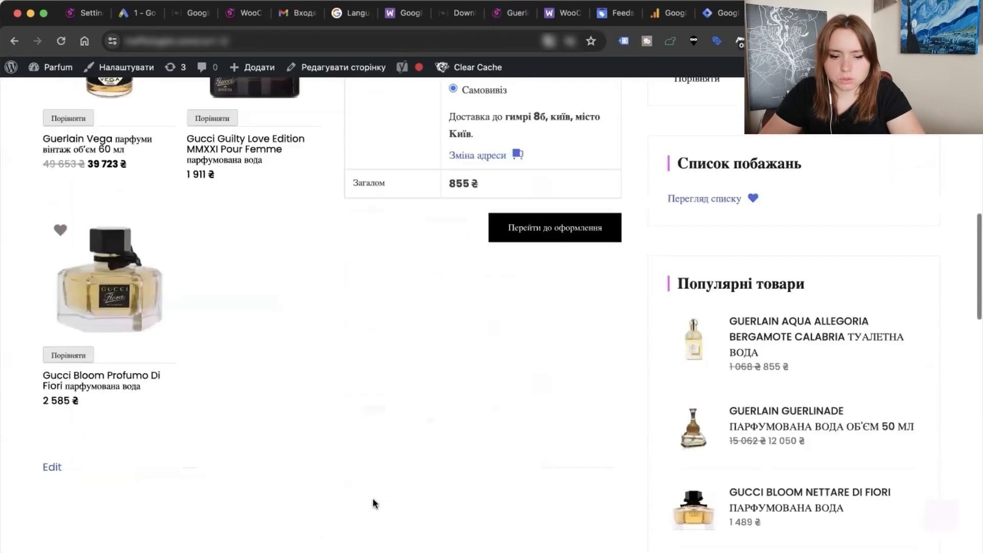
scroll(373, 499, down, 10)
scroll(393, 332, up, 8)
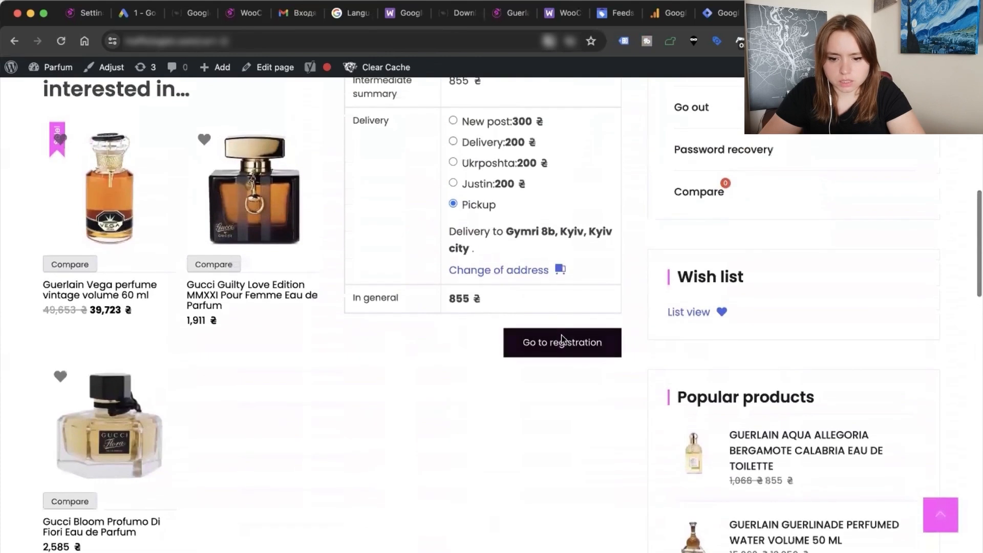
click(561, 334)
Complete the delivery, billing and payment stages of the checkout, accept the site's terms and confirm the test order.
scroll(424, 381, down, 7)
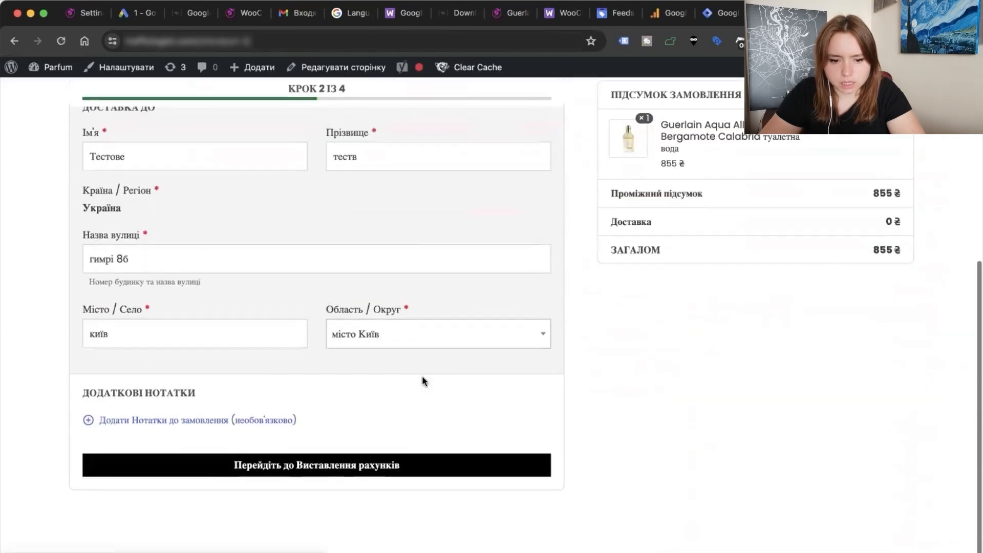
click(315, 475)
click(346, 478)
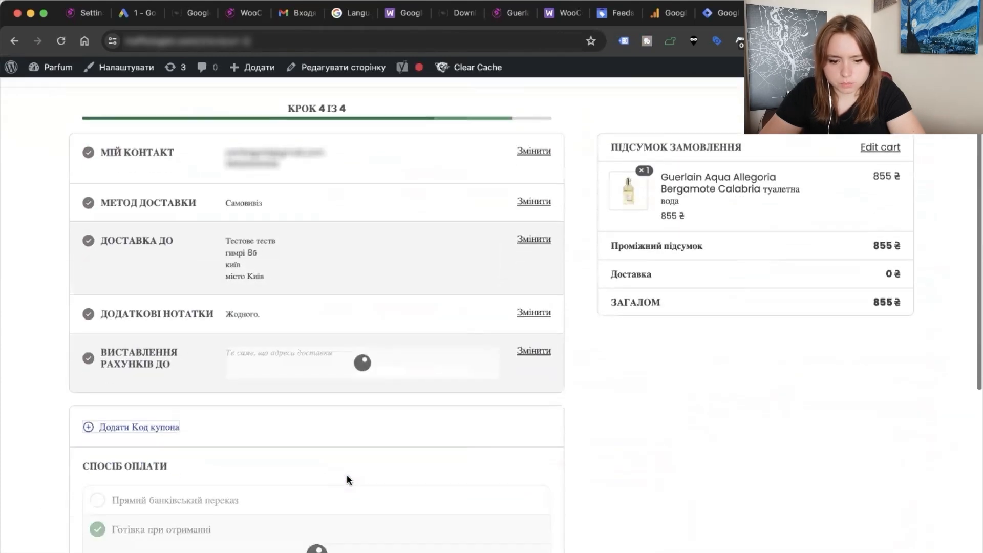
click(87, 480)
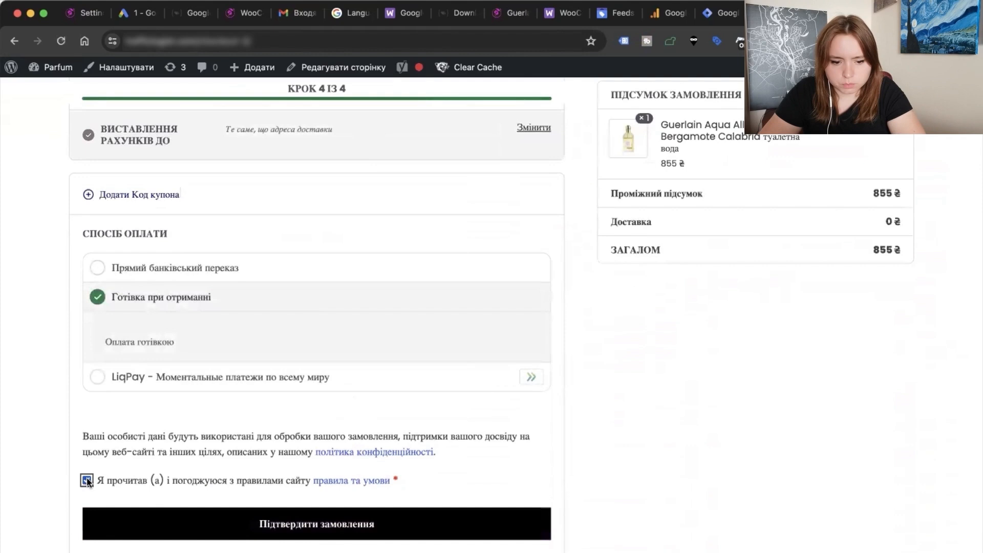
click(253, 527)
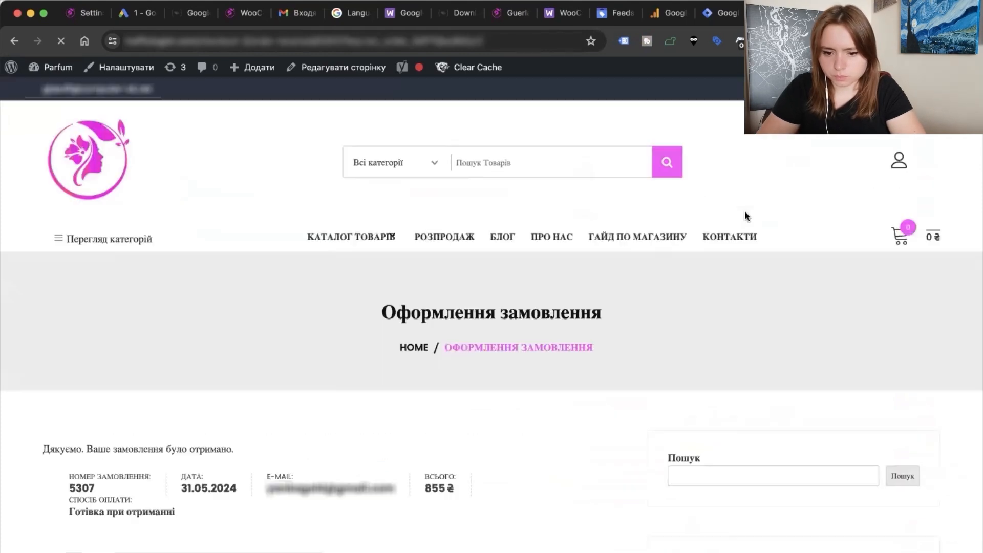
Switch to Tag Assistant and examine which tags fire on the Site Search and view_item events.
key(ctrl+Tab)
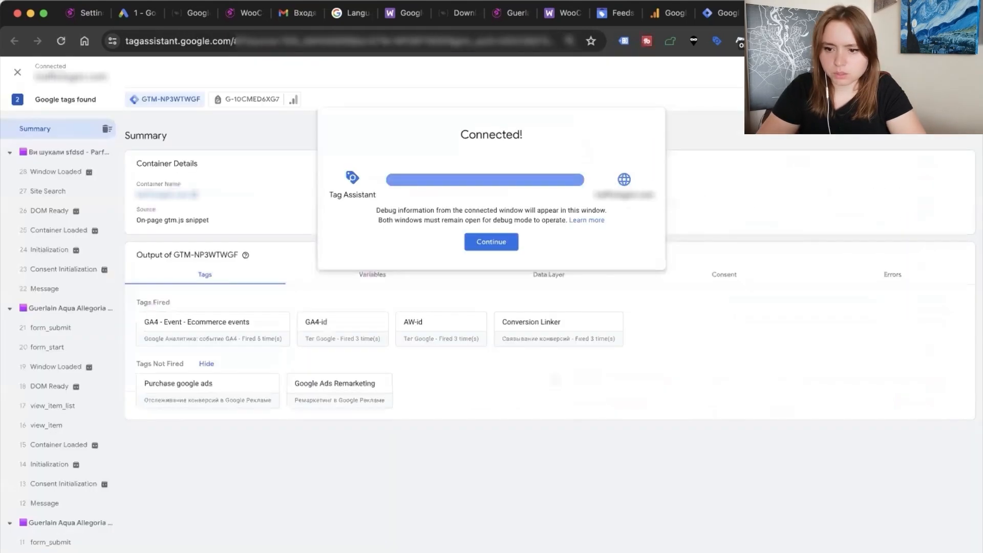
click(491, 241)
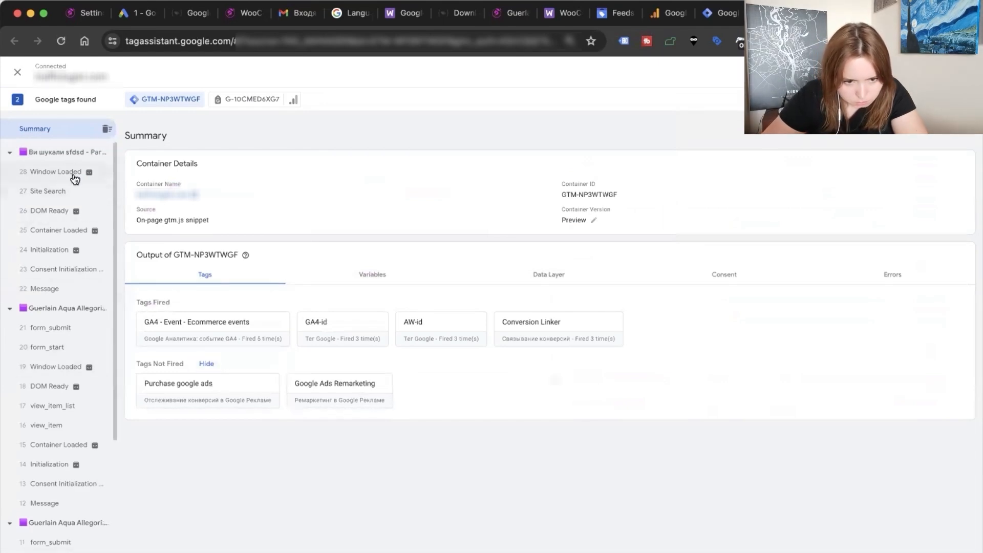
click(51, 220)
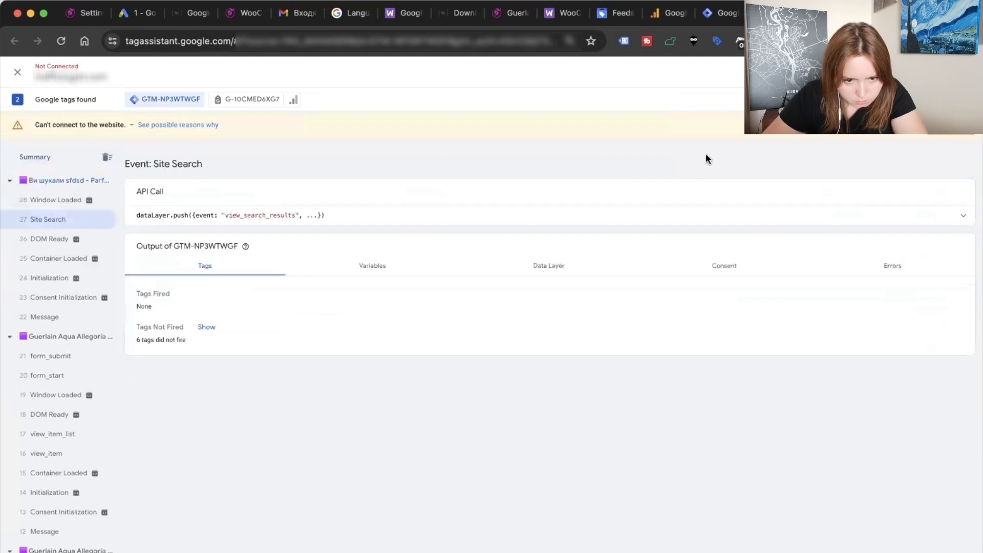
click(66, 453)
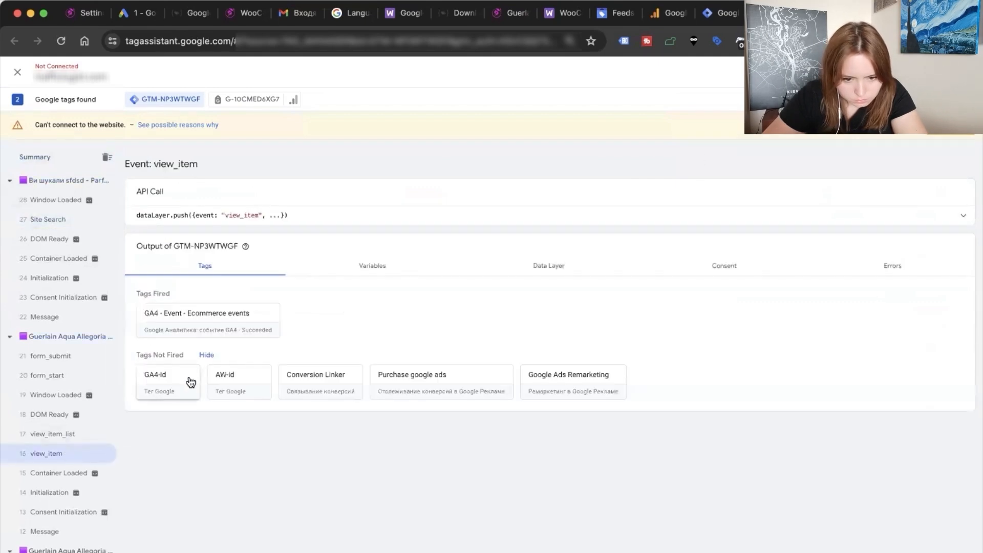
Enable regex matching for the event name of the Events - rem trigger in Tag Manager and save the trigger.
click(719, 13)
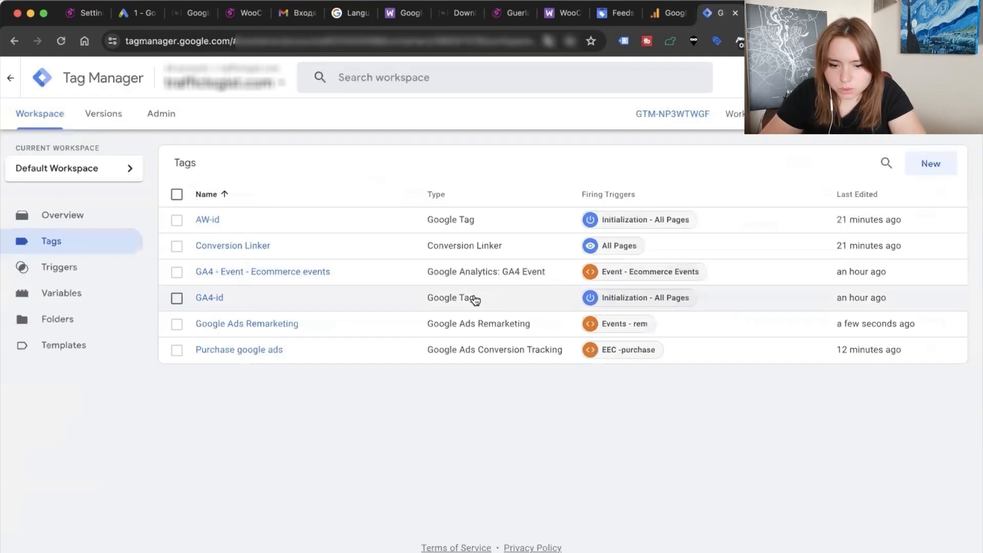
click(617, 321)
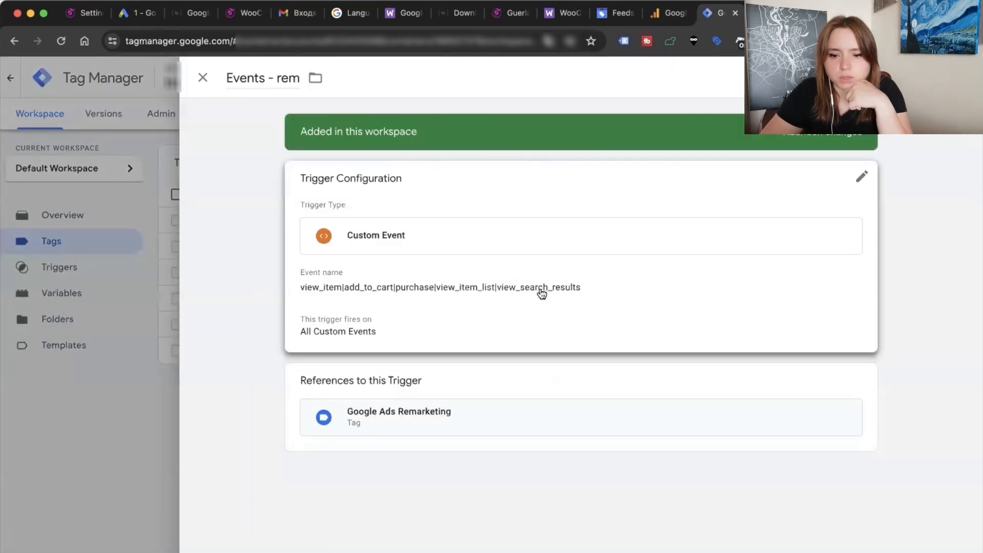
click(485, 310)
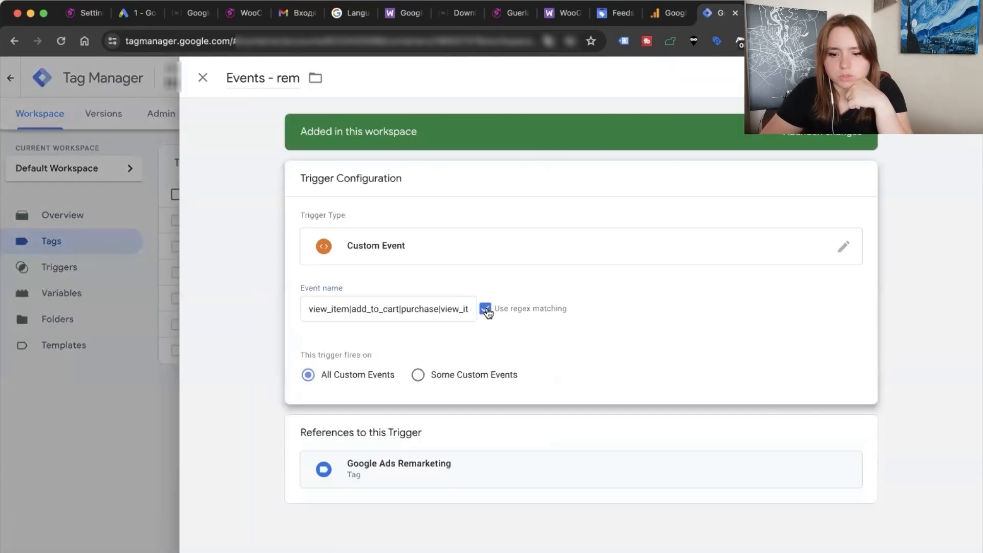
click(923, 78)
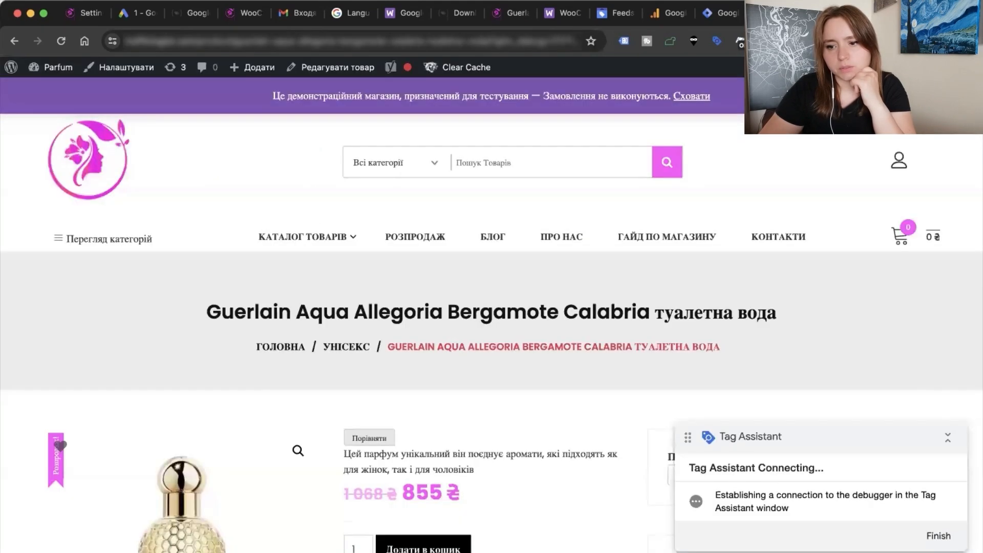
Restart the container preview and connect Tag Assistant to the Guerlain product page's URL.
key(super+t)
click(500, 13)
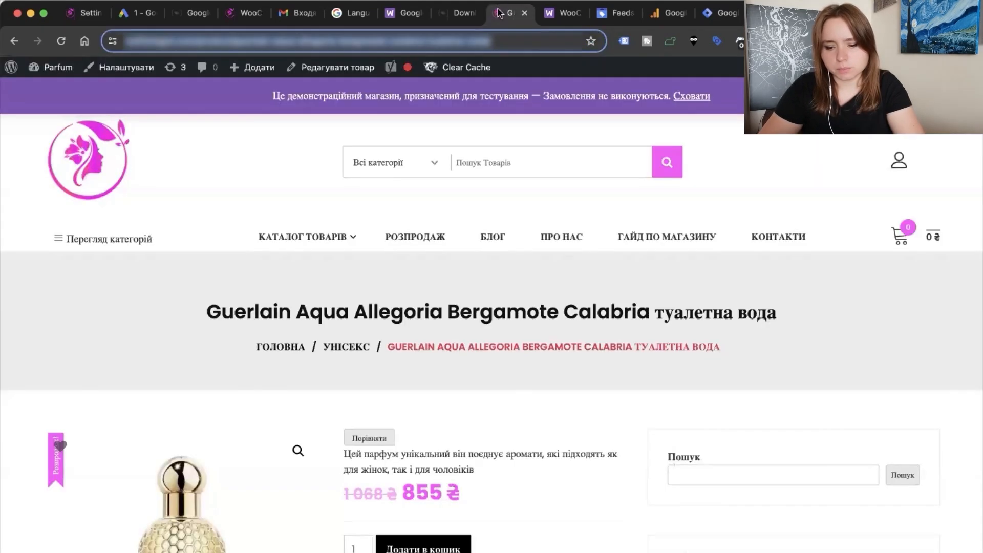
click(736, 15)
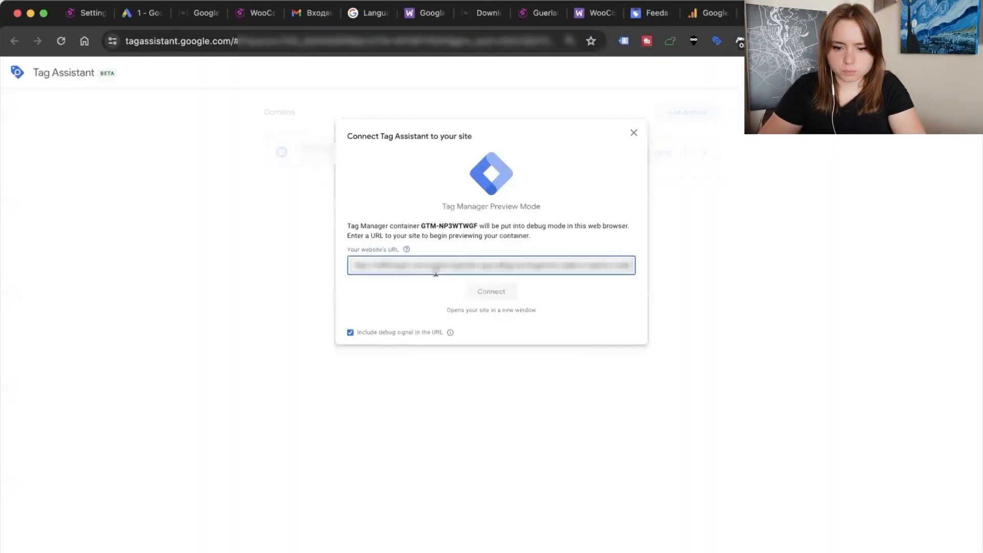
click(490, 297)
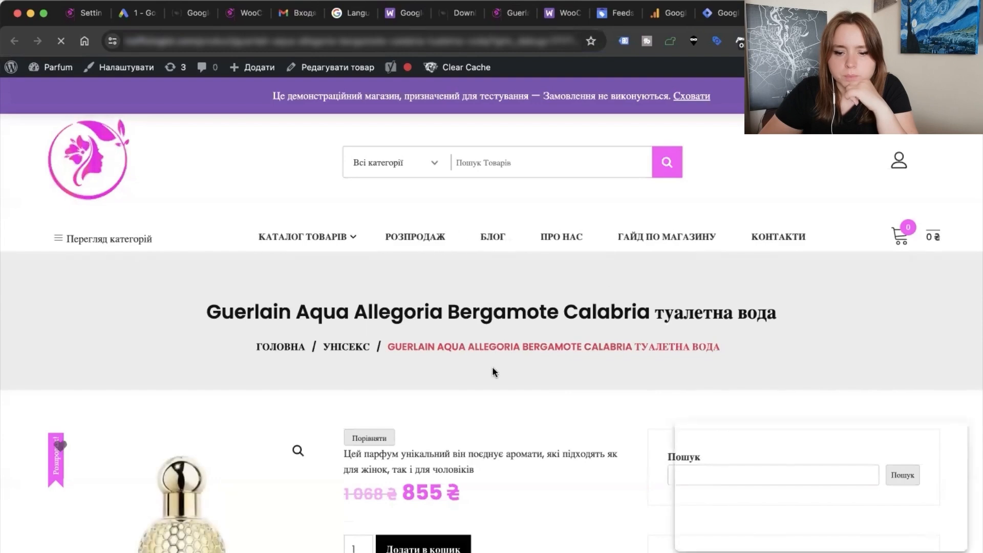
Add the Guerlain product to the cart, visit the Унісекс category and search the shop for "Gdg".
scroll(491, 367, down, 3)
click(441, 435)
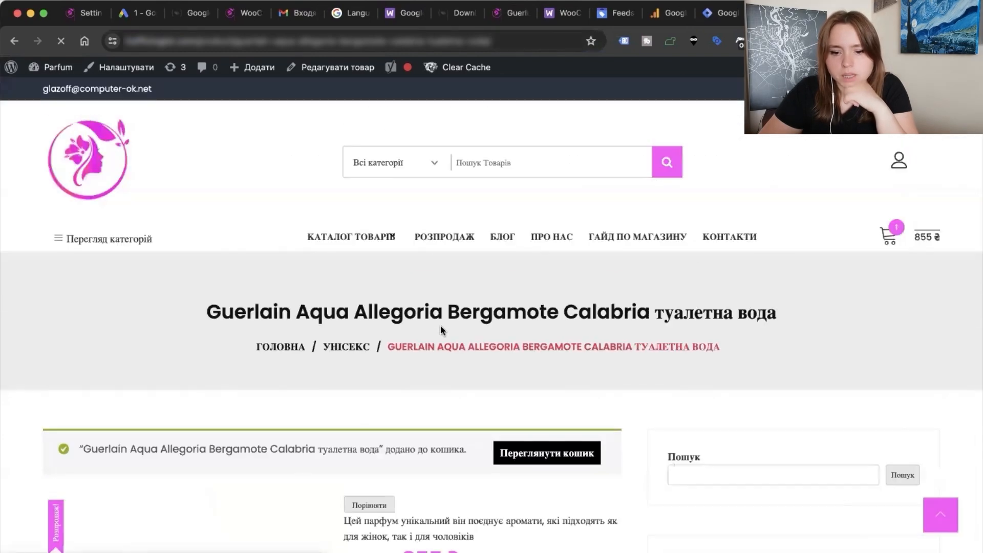
click(339, 348)
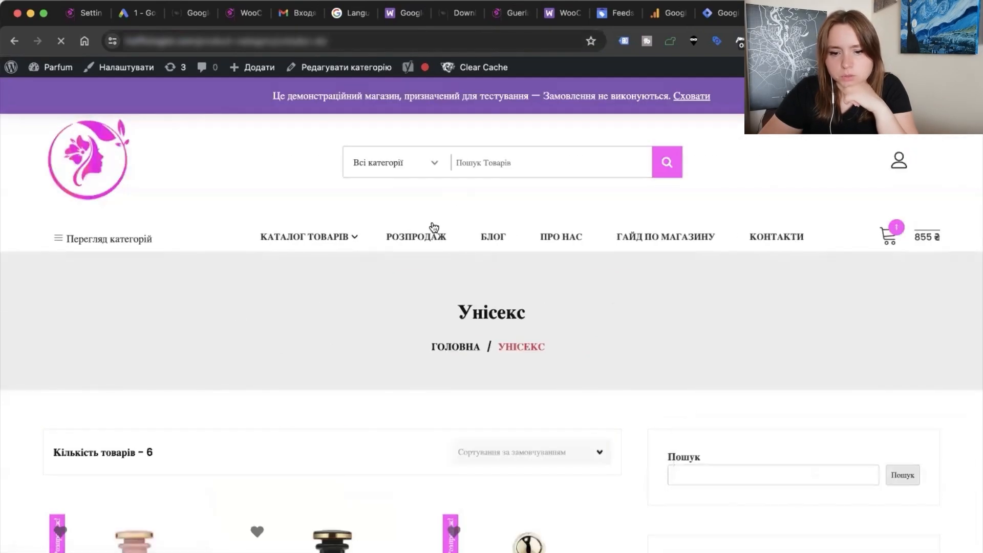
click(483, 172)
text(Gdg)
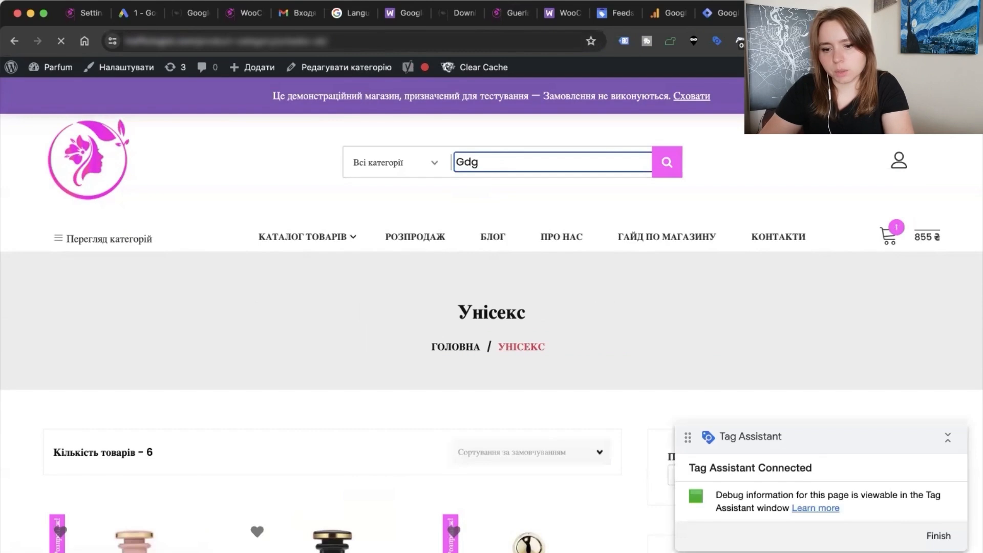
key(Return)
Check out the Guerlain product from the cart preview, pass the delivery and billing stages, accept the terms and confirm the order.
mouse_move(889, 236)
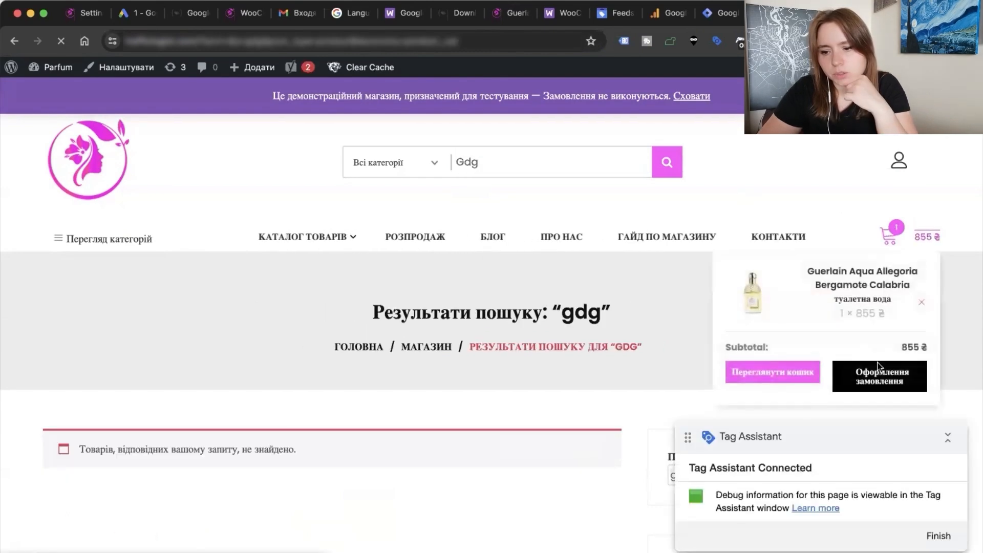
click(878, 366)
scroll(544, 437, down, 10)
click(527, 511)
scroll(526, 511, down, 7)
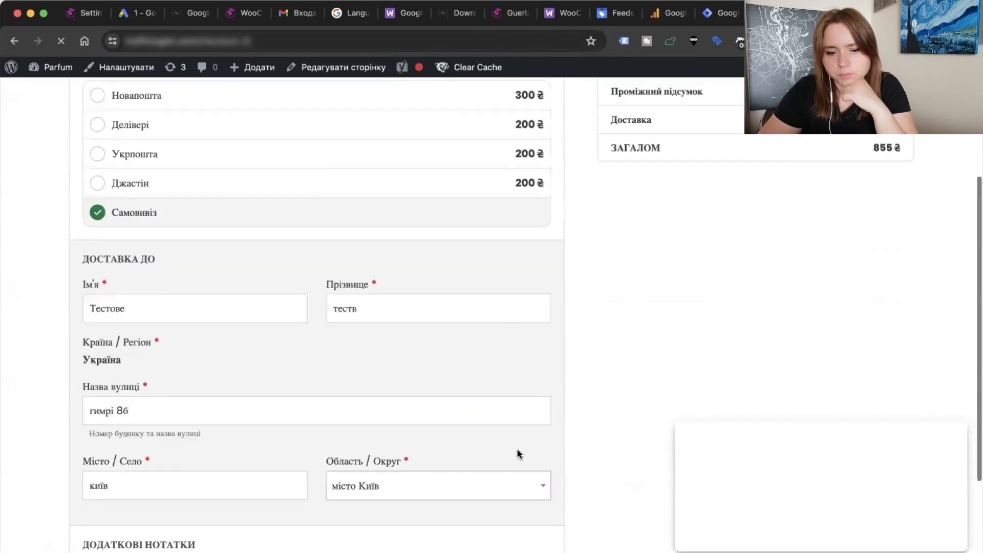
click(346, 481)
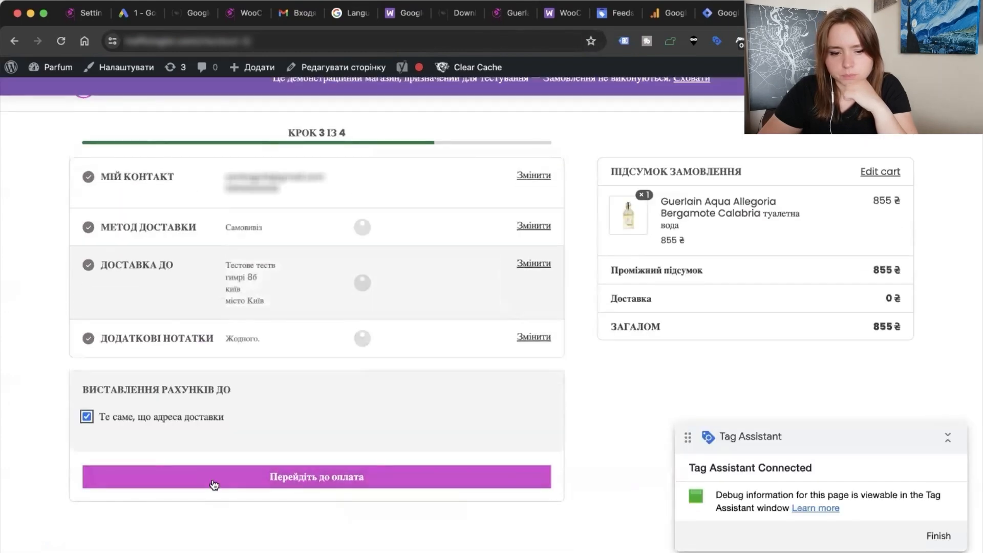
click(263, 471)
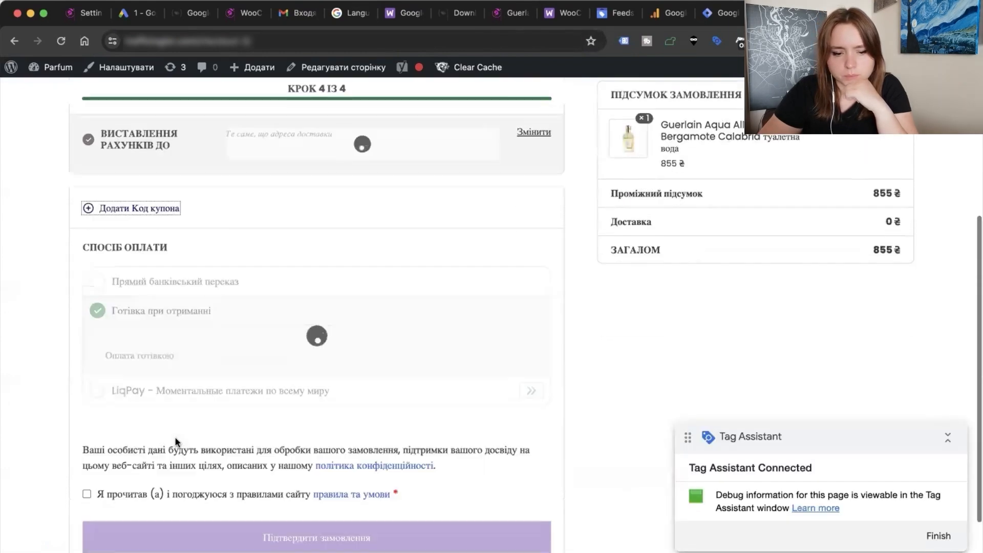
click(86, 480)
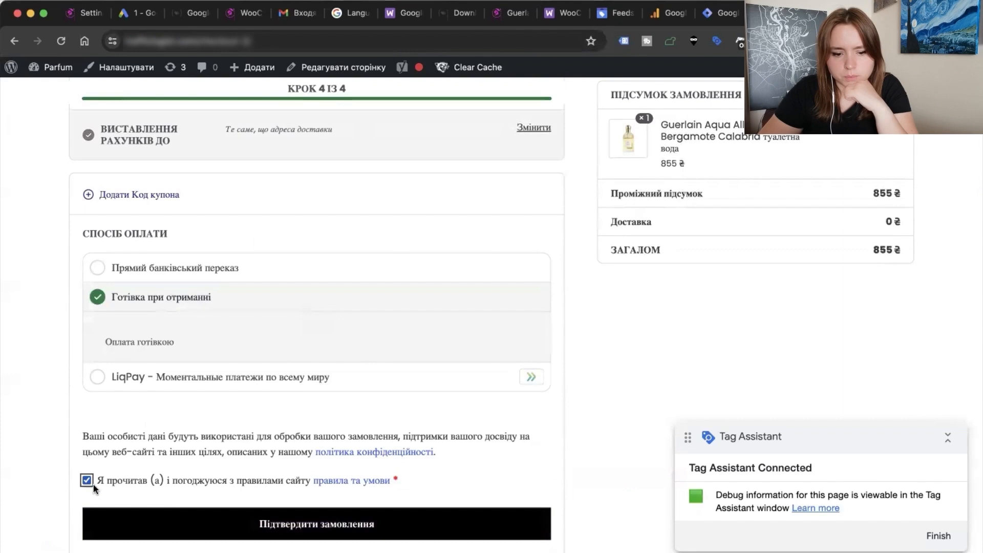
click(270, 521)
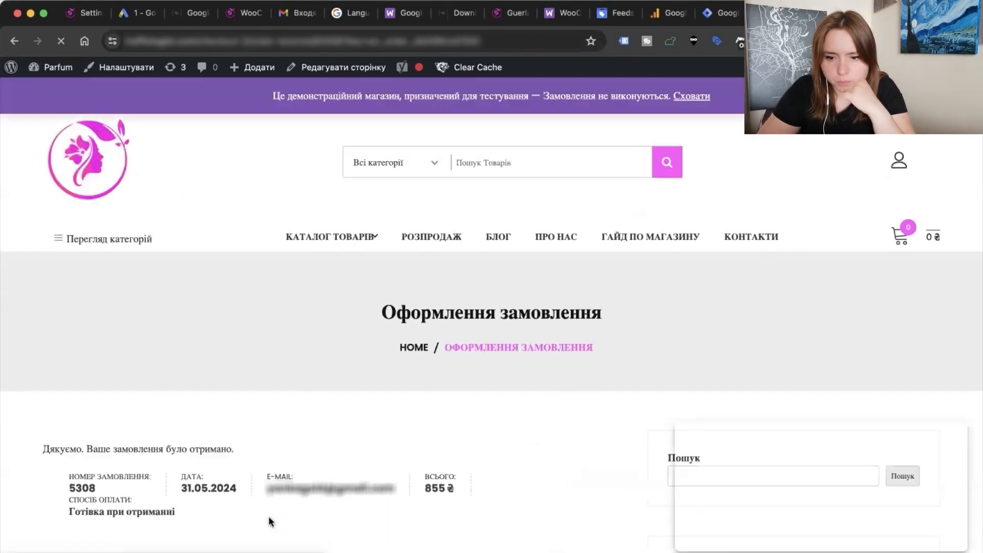
In Tag Assistant, check which events fired the Google Ads Remarketing tag and inspect the tags for the add_to_cart event.
click(780, 14)
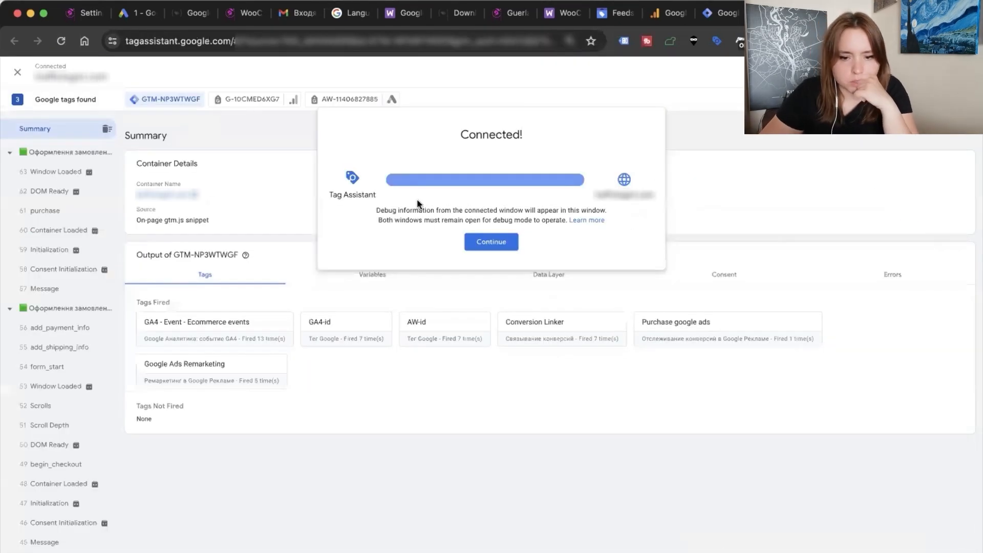
click(483, 242)
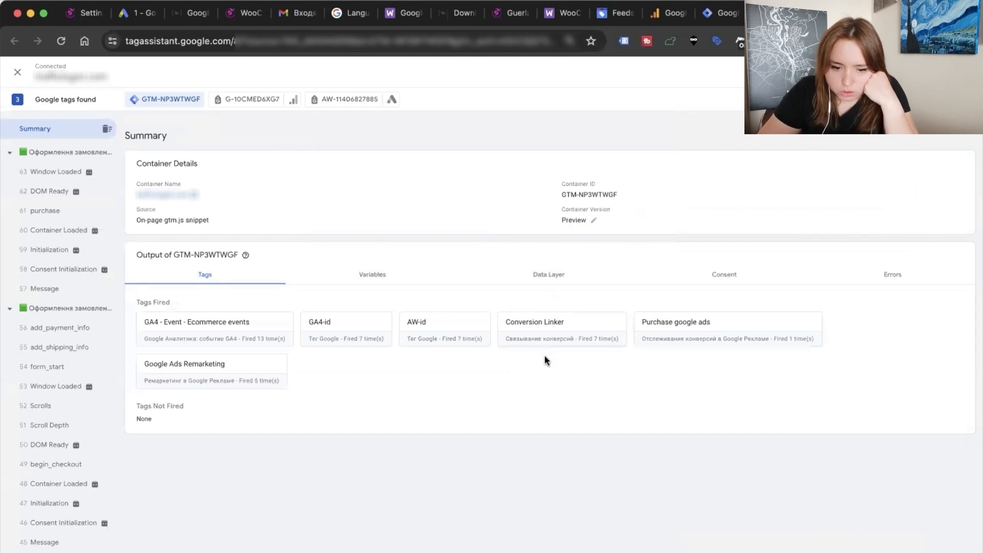
click(252, 381)
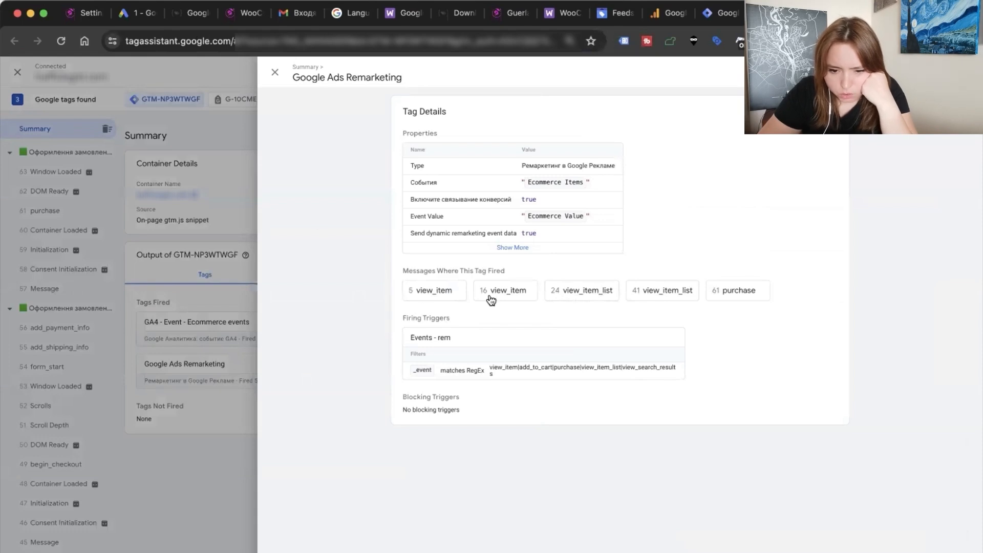
click(276, 72)
scroll(79, 386, down, 10)
click(70, 400)
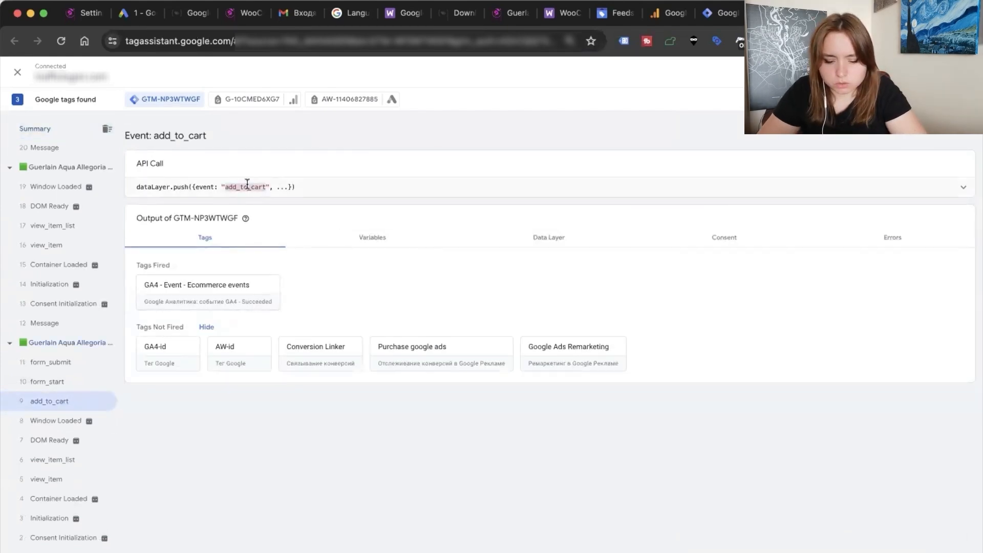
In Tag Manager, remove add_to_cart from the Events - rem trigger's event name pattern and save the trigger.
click(720, 13)
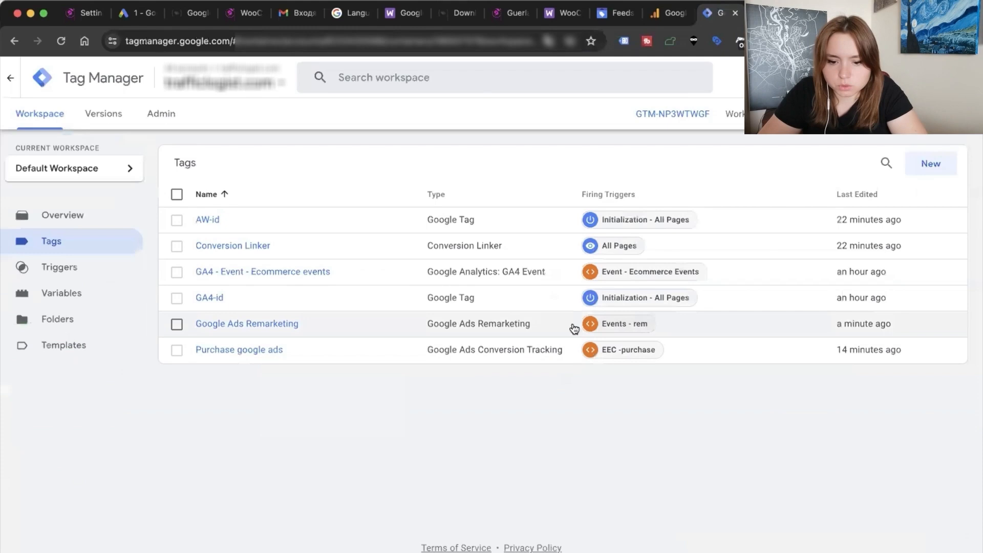
click(611, 329)
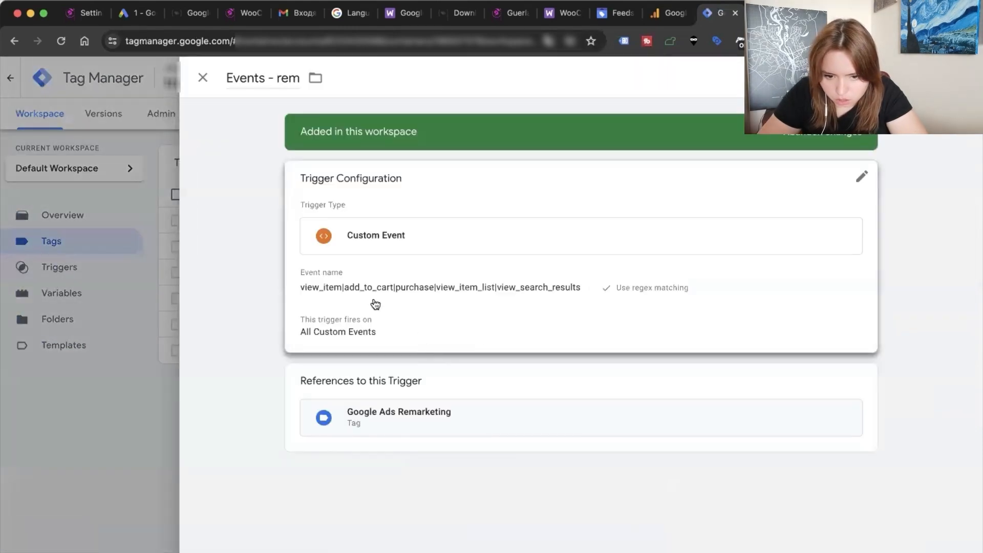
click(366, 300)
double_click(355, 309)
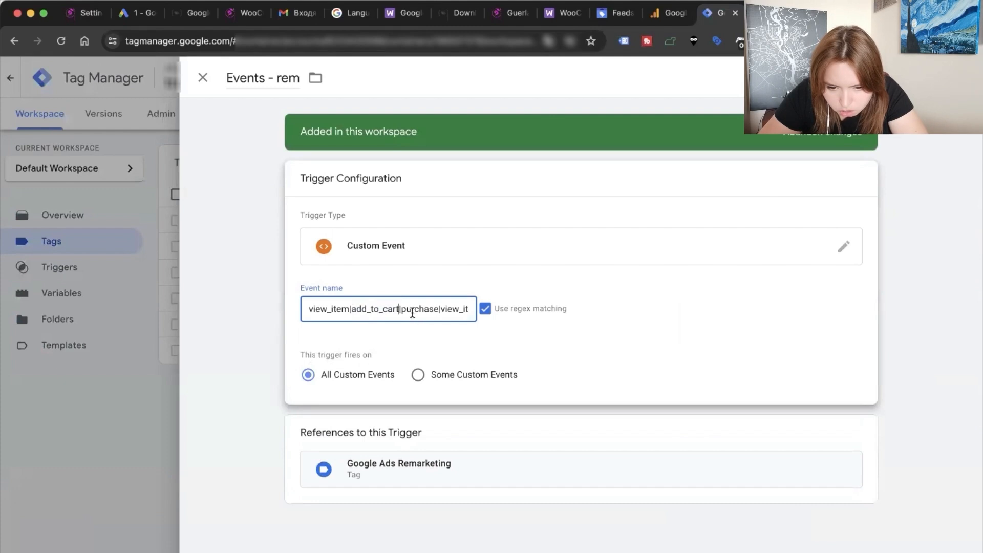
scroll(421, 312, right, 3)
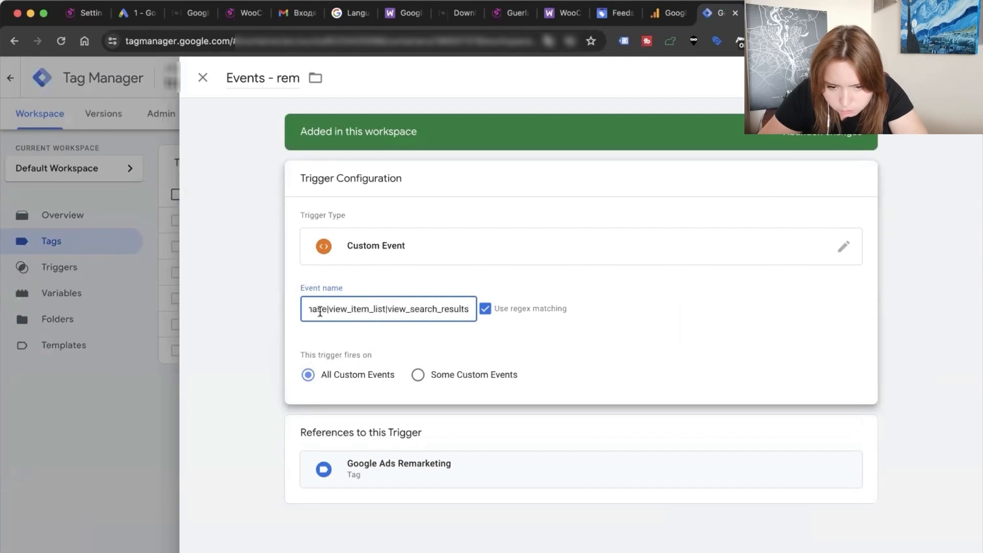
scroll(340, 309, left, 3)
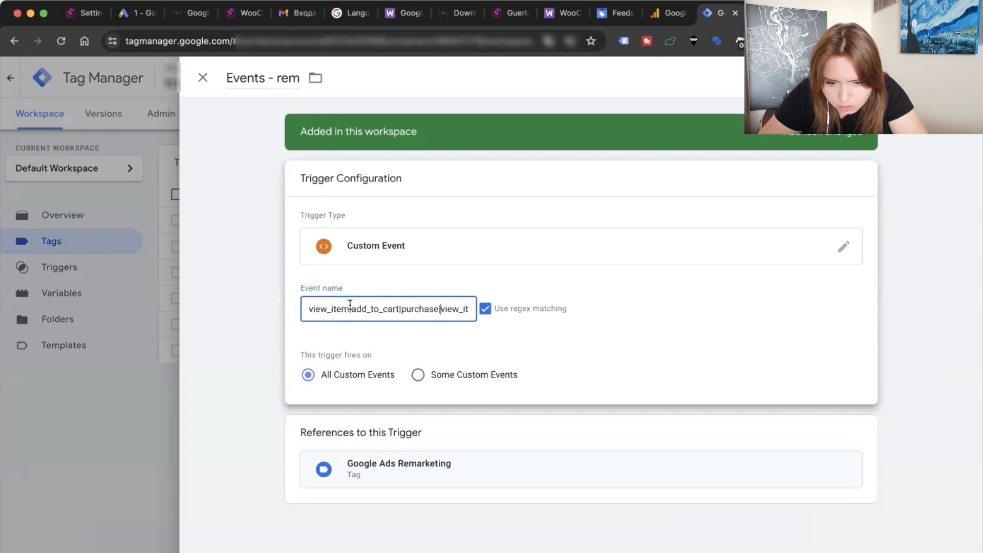
key(BackSpace)
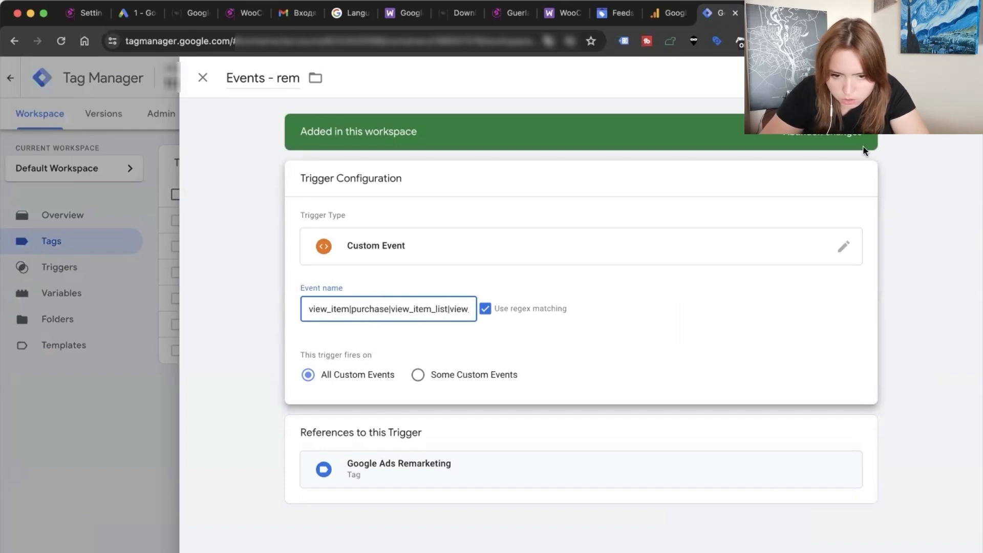
click(928, 77)
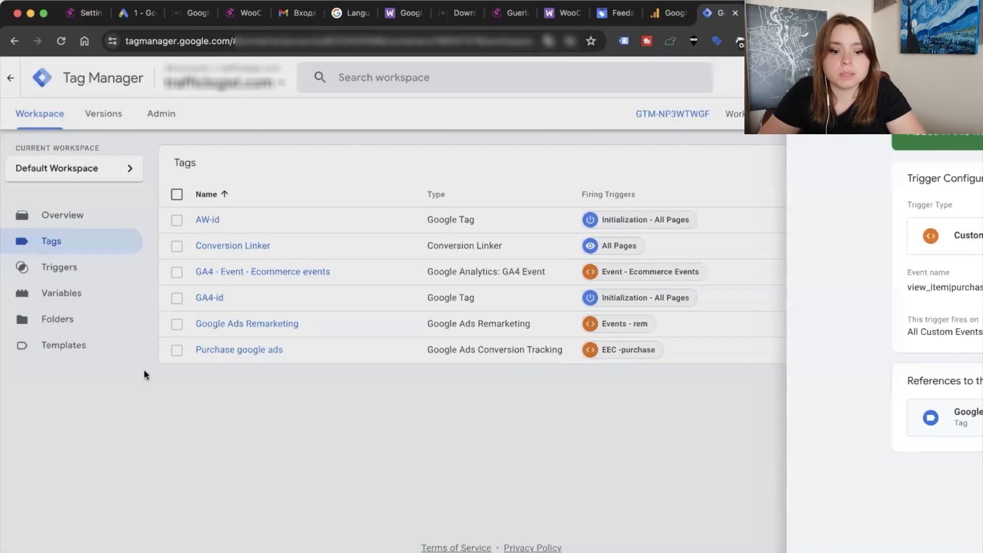
Copy the Google Ads Remarketing tag and name the copy "Google Ads Remarketing add_to_cart".
click(264, 323)
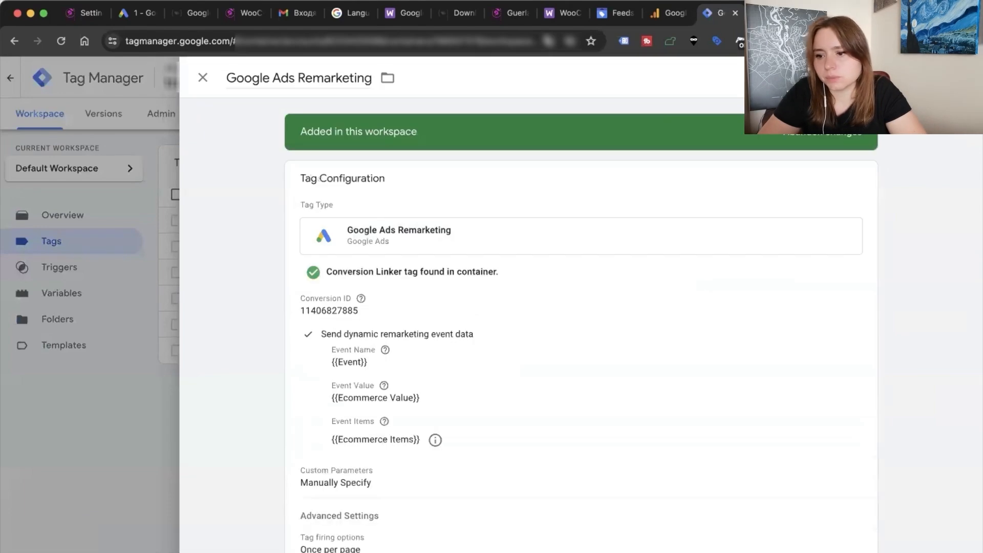
click(962, 77)
click(919, 107)
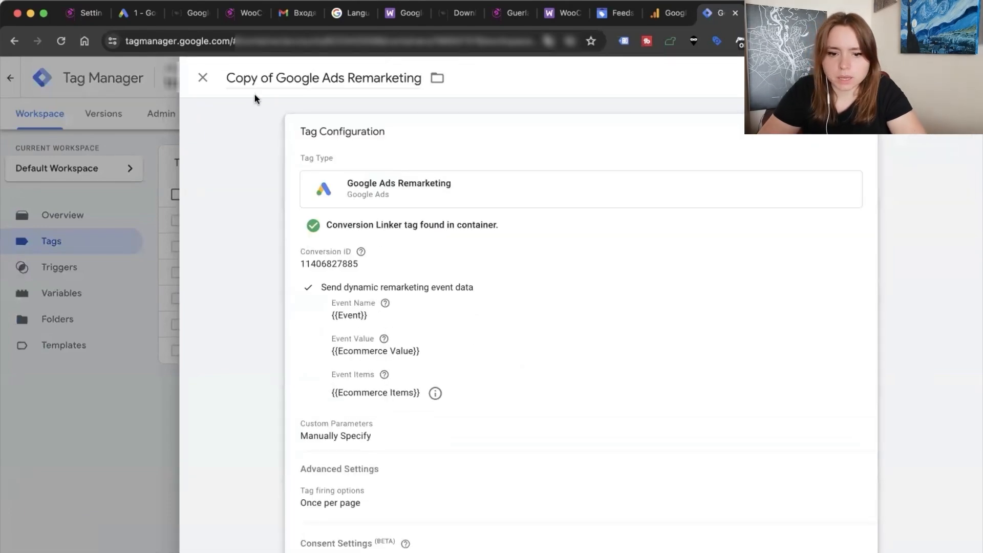
drag(272, 78, 207, 80)
key(BackSpace)
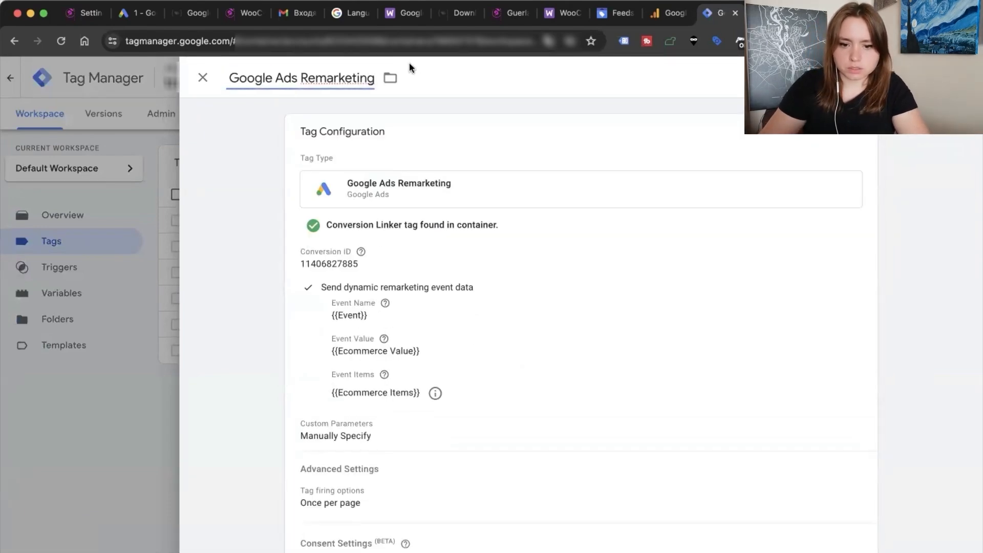
text(add_to_cart)
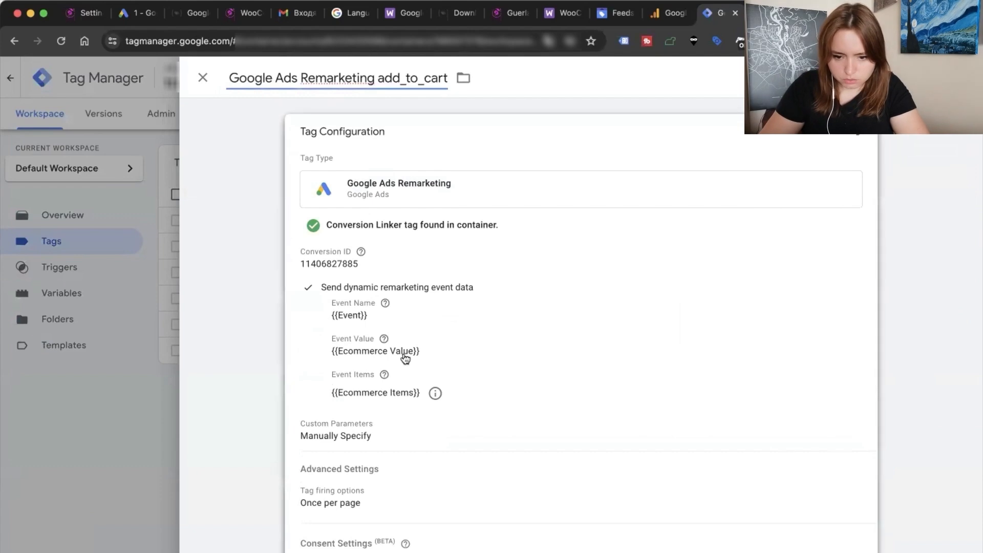
Set the copied tag's dynamic remarketing event name to add_to_cart and remove its Events - rem firing trigger.
scroll(402, 353, down, 2)
click(372, 251)
click(364, 307)
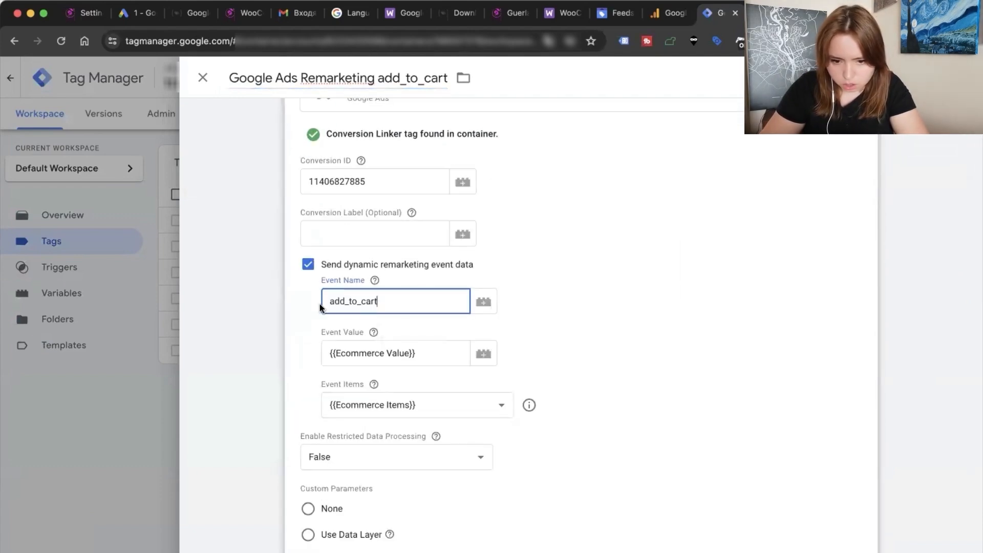
scroll(609, 367, down, 15)
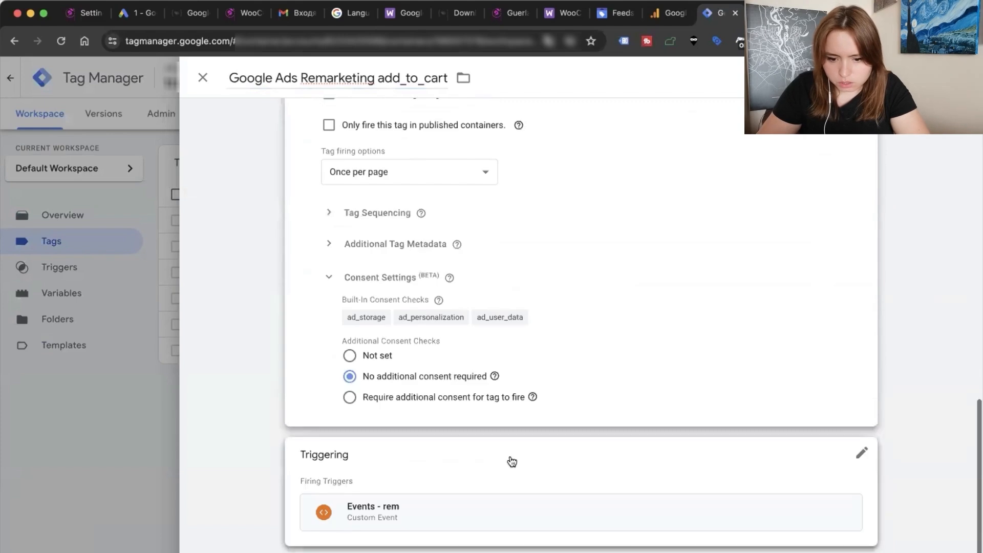
click(512, 461)
click(843, 483)
Create a new Custom Event trigger for the copied tag with the event name add_to_cart.
click(648, 486)
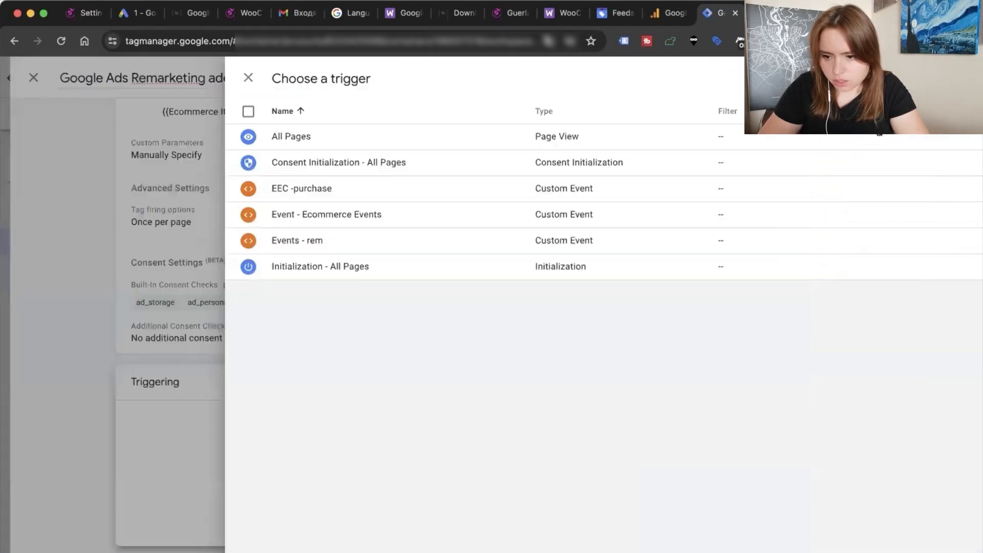
click(955, 78)
click(810, 202)
scroll(847, 281, down, 5)
click(669, 410)
click(348, 256)
key(super+v)
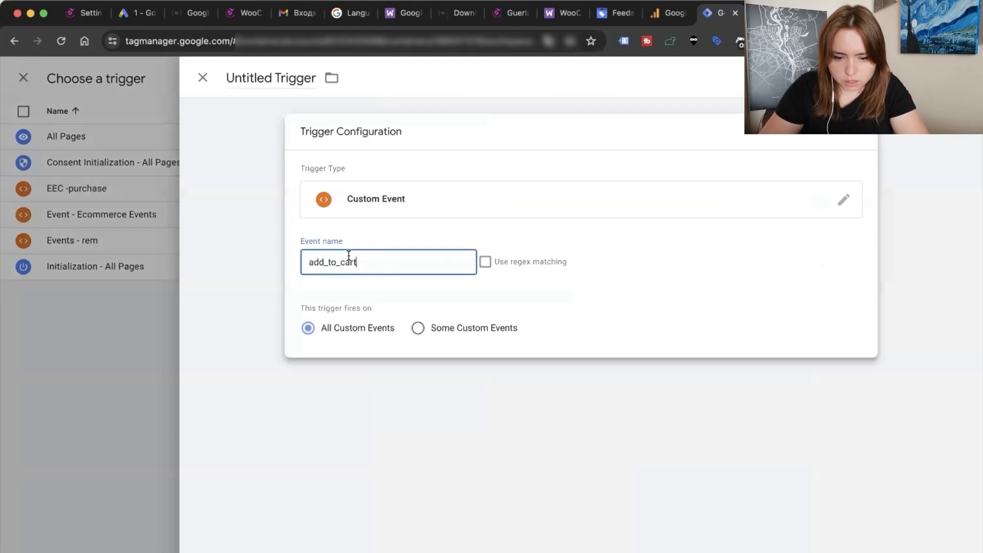
Name the new trigger "REM -add_to_cart" and save it together with the tag.
click(270, 79)
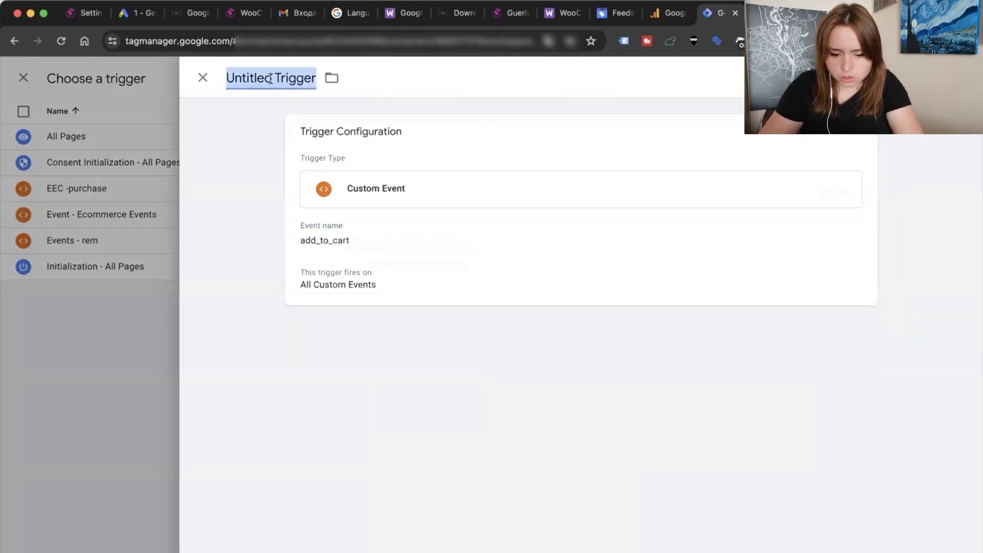
key(super+v)
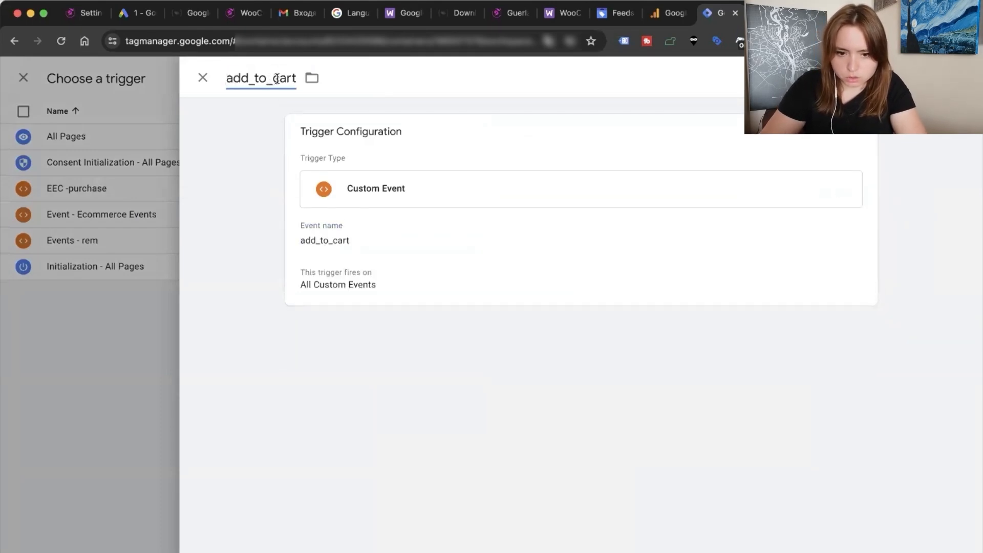
text(REM)
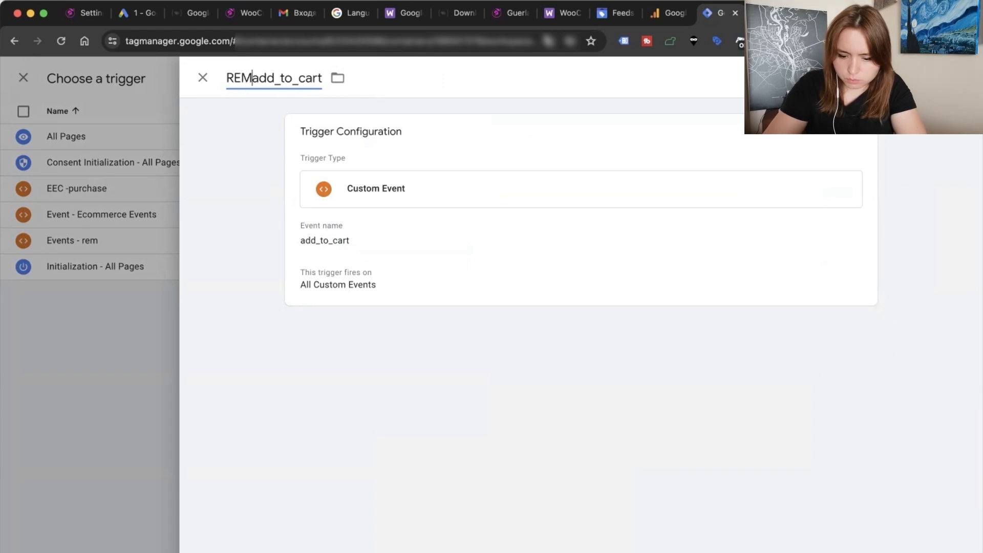
text(  -)
click(951, 77)
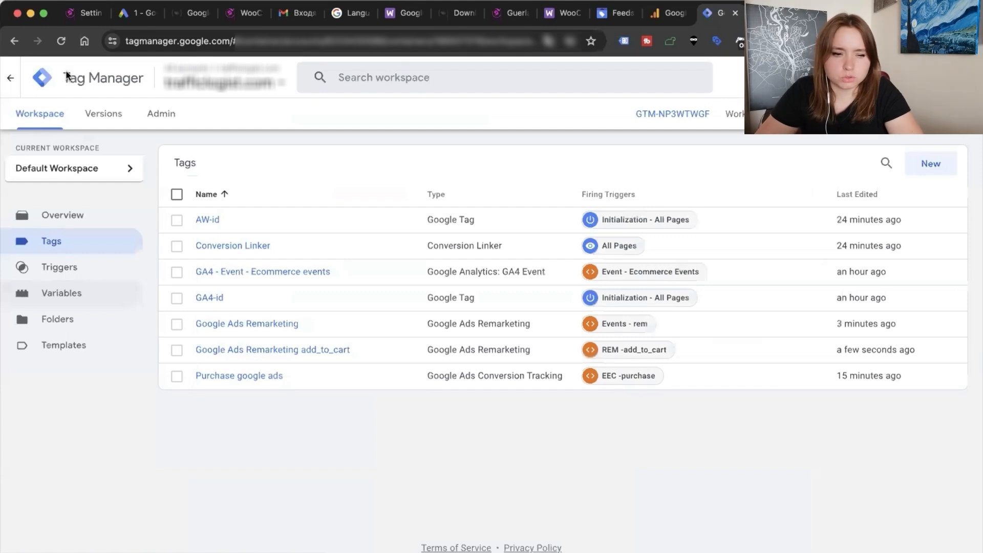
Reconnect Tag Assistant to the shop and examine the Google Ads Remarketing tag's full properties and firing trigger.
click(61, 42)
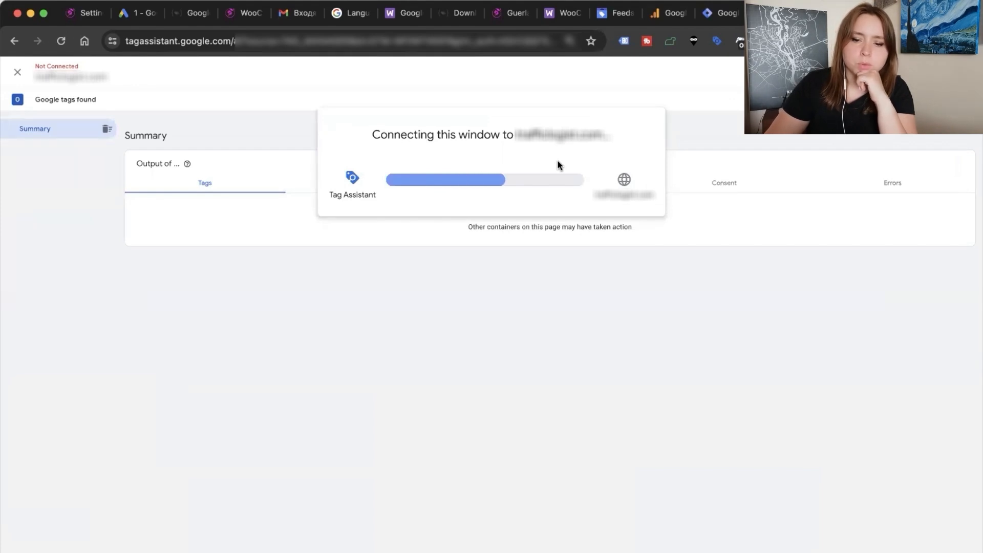
click(485, 243)
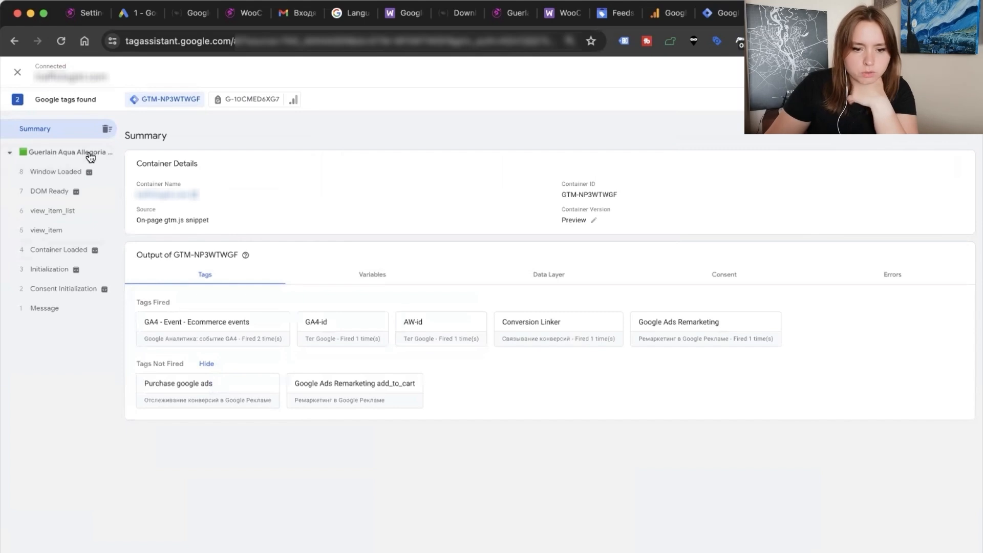
click(686, 343)
click(512, 246)
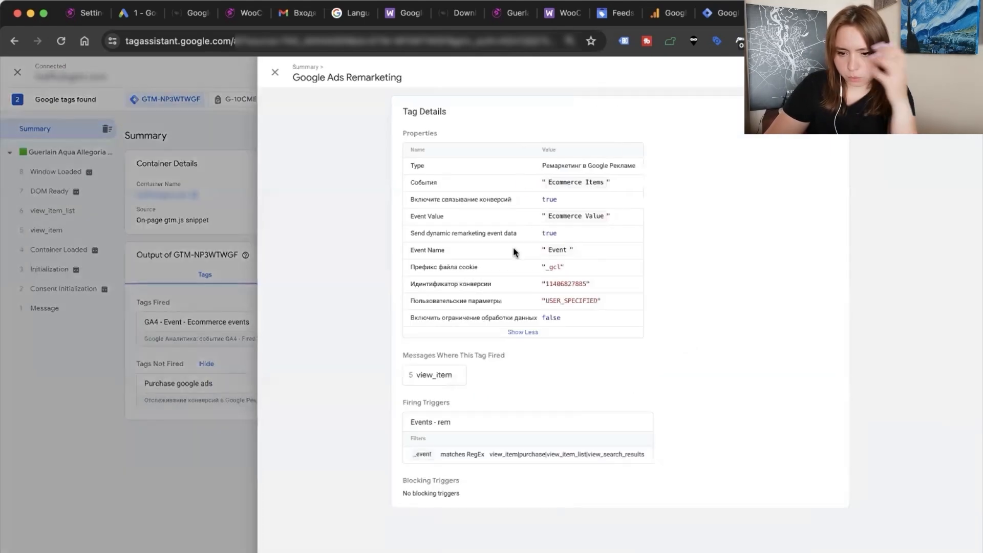
click(277, 73)
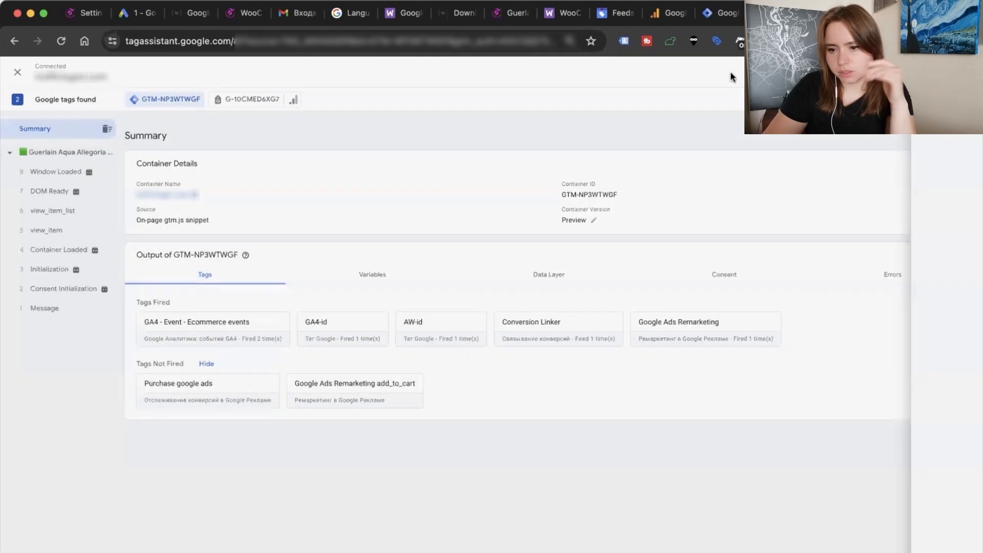
Add the Guerlain Aqua Allegoria Bergamote Calabria product to the cart on the connected shop page.
click(829, 13)
scroll(563, 321, down, 1)
scroll(563, 321, down, 2)
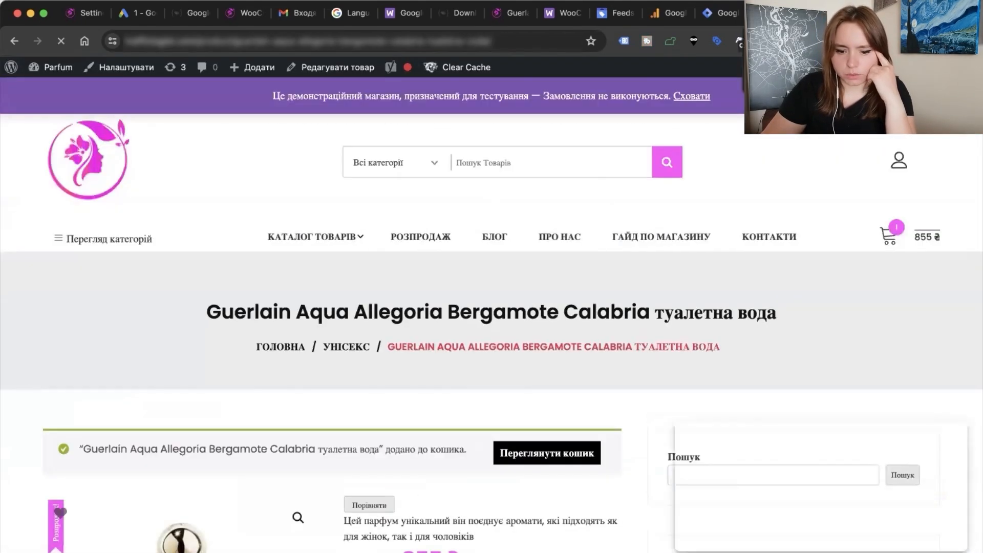
In Tag Assistant, examine the details of the Google Ads Remarketing add_to_cart tag under the add_to_cart event.
click(775, 13)
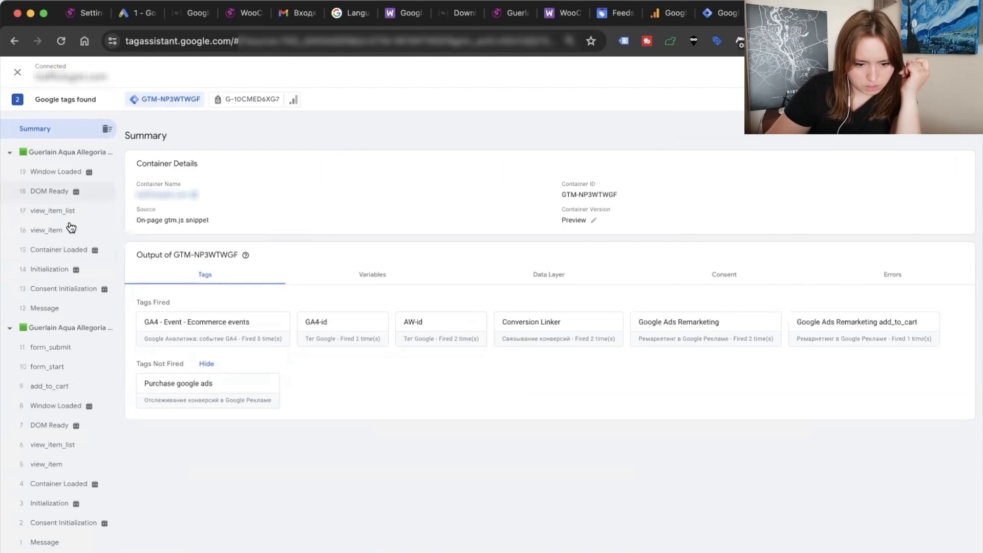
click(60, 384)
click(361, 288)
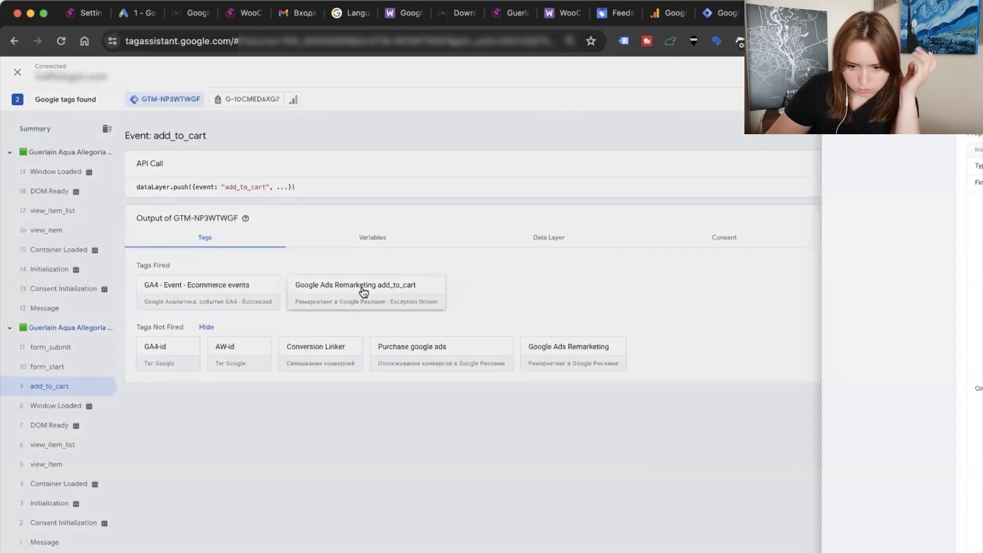
scroll(614, 276, down, 5)
scroll(588, 295, up, 5)
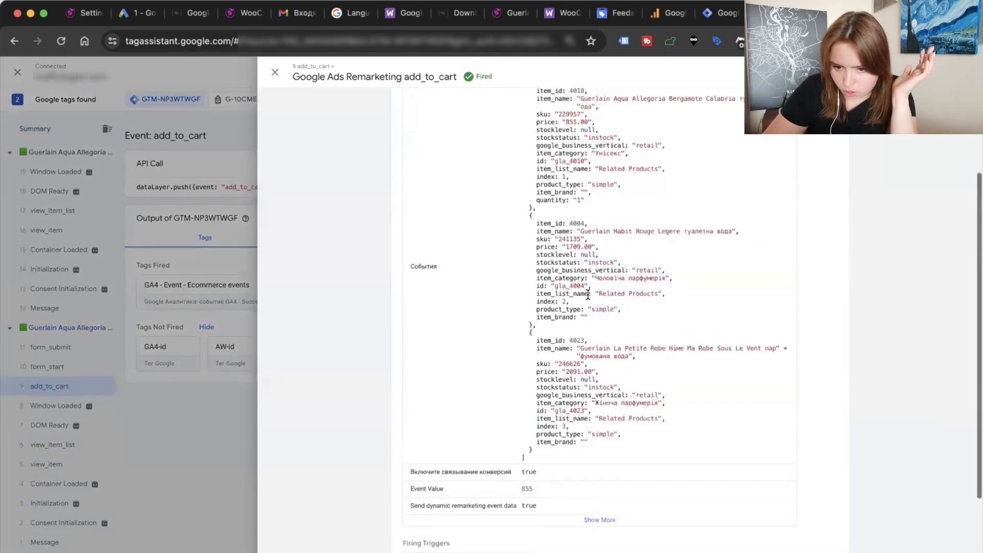
click(275, 72)
Examine the ecommerce items in the Data Layer values of the add_to_cart event.
click(538, 240)
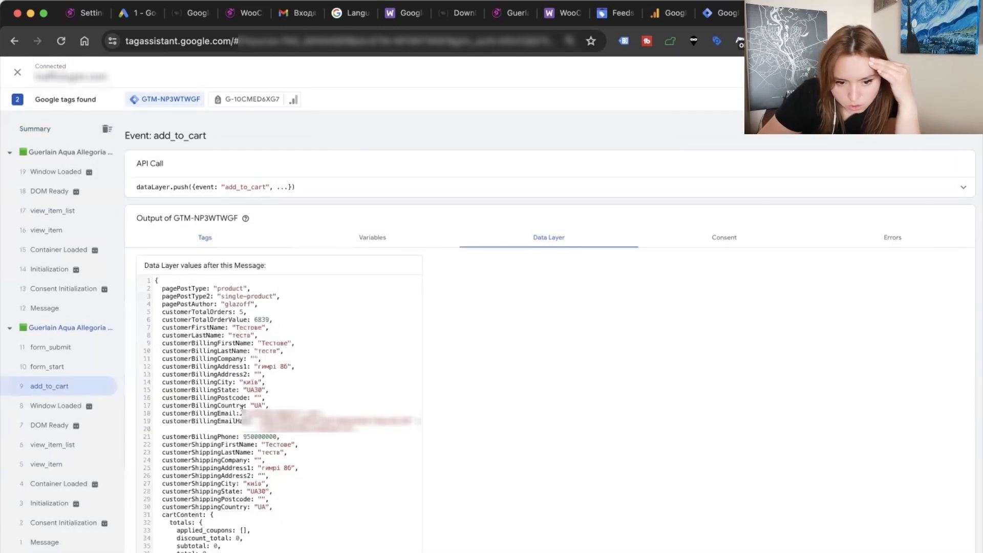
scroll(243, 409, down, 10)
scroll(242, 409, down, 3)
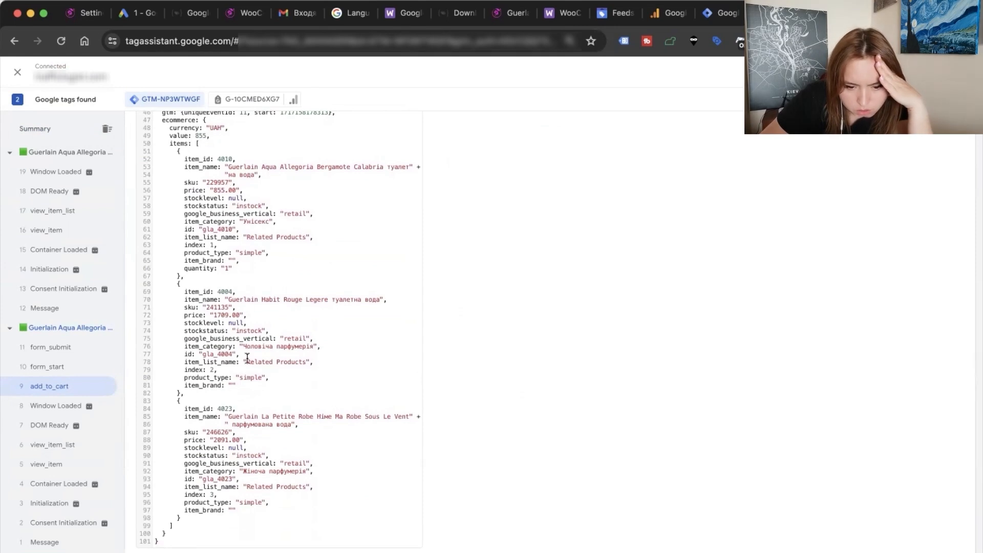
Log out of the shop's WordPress admin account.
click(839, 13)
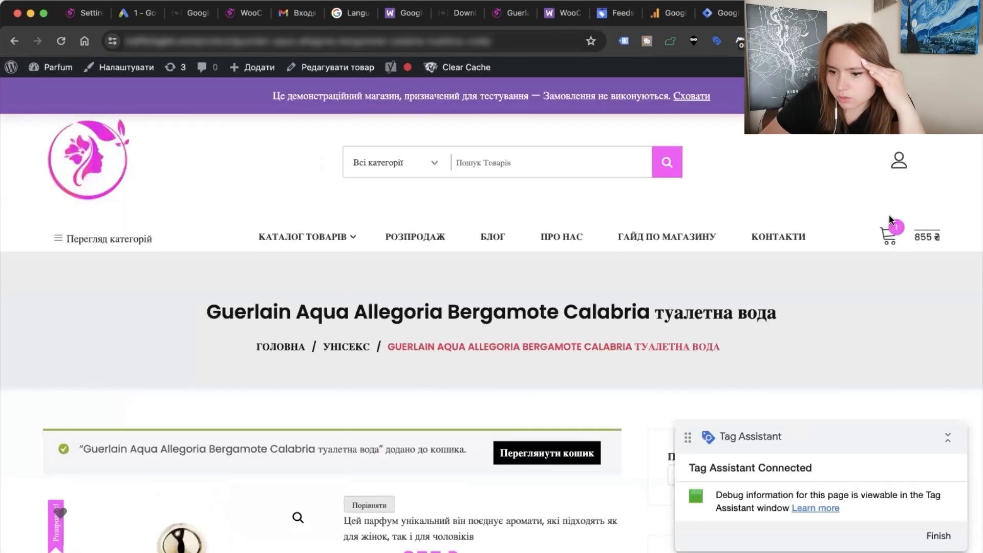
scroll(521, 373, down, 12)
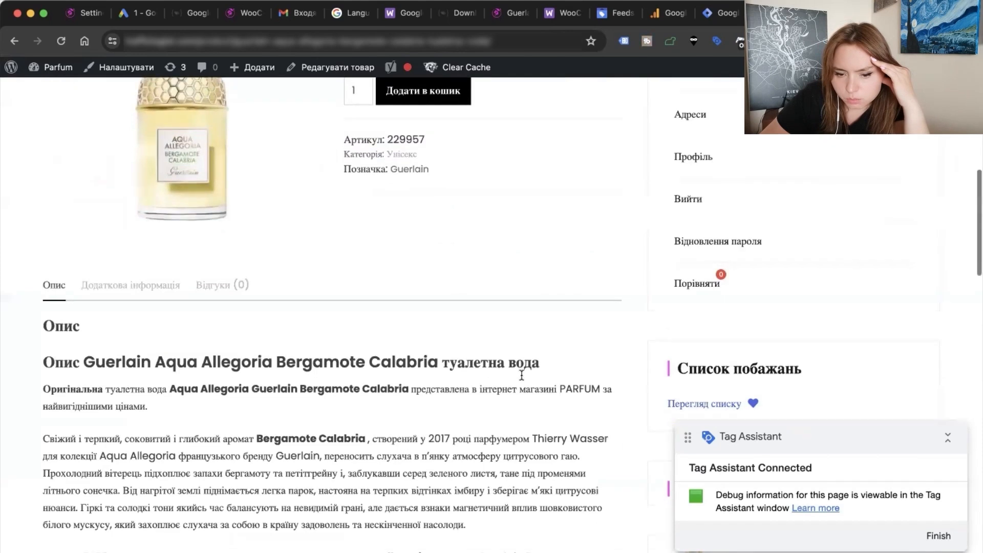
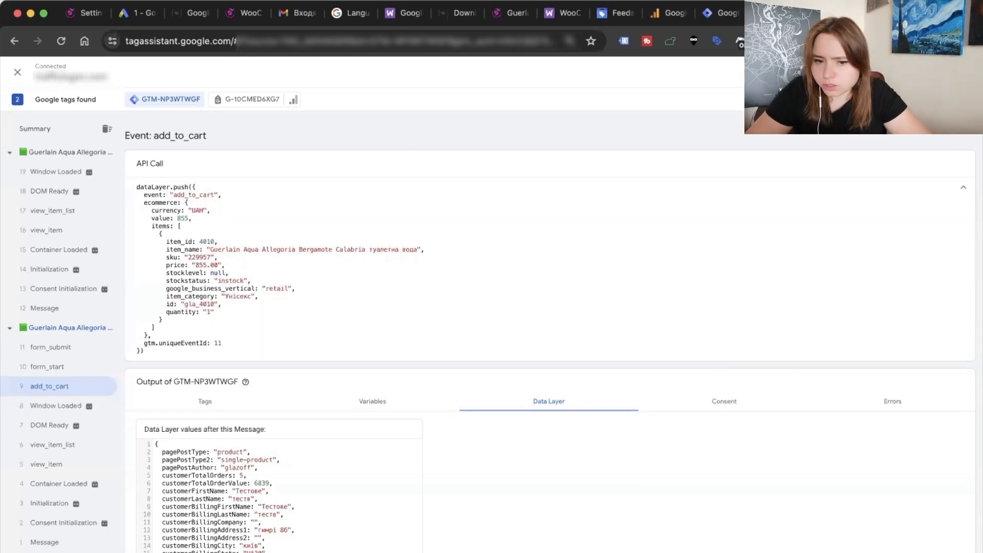
click(831, 13)
click(884, 13)
click(72, 15)
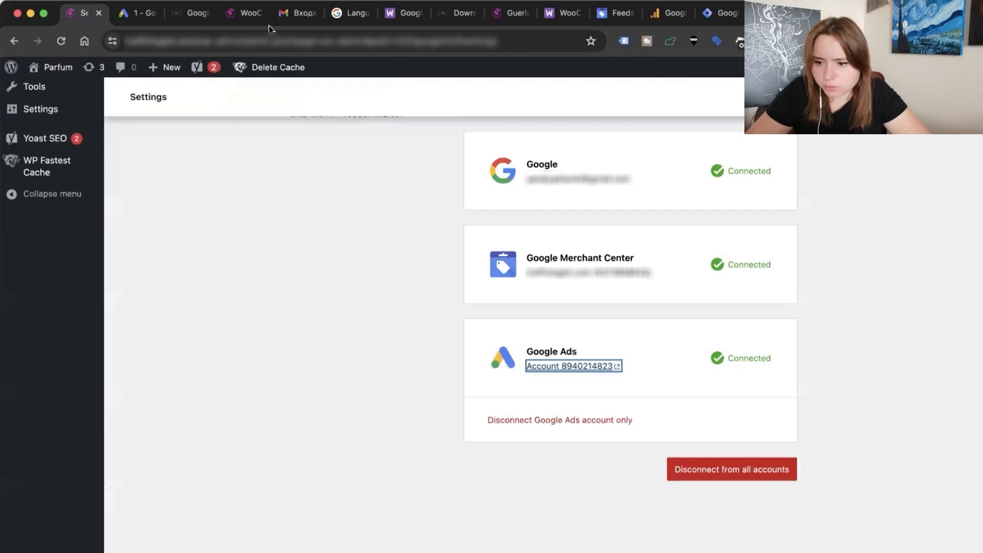
click(931, 67)
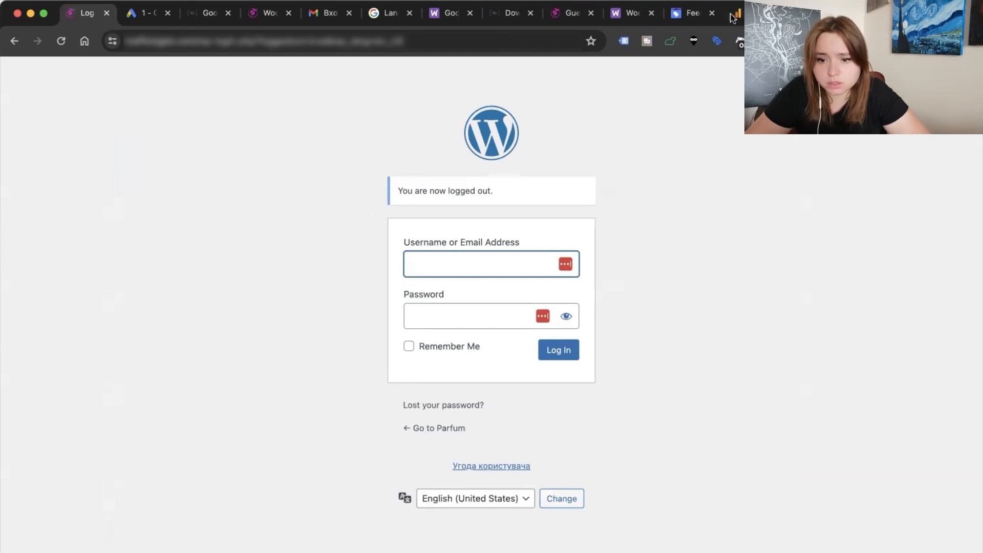
Start a new Tag Manager preview connected to the Guerlain Aqua Allegoria Bergamote Calabria page and add that product to the cart.
click(513, 16)
click(563, 15)
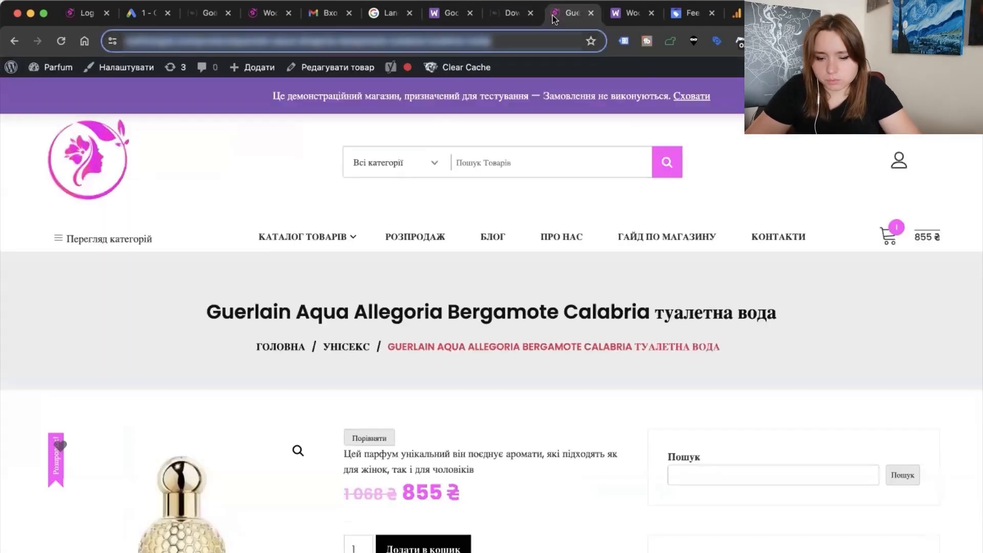
click(813, 13)
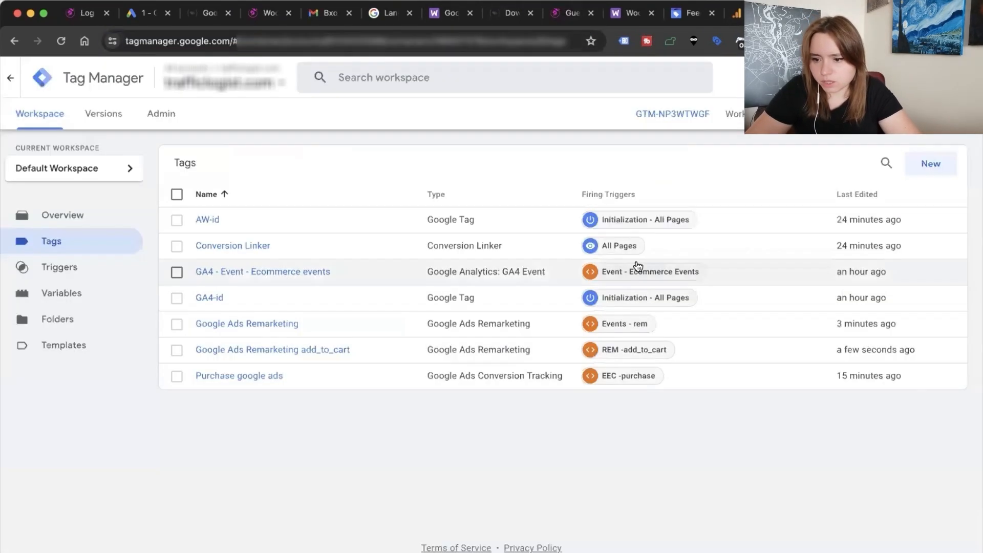
click(869, 114)
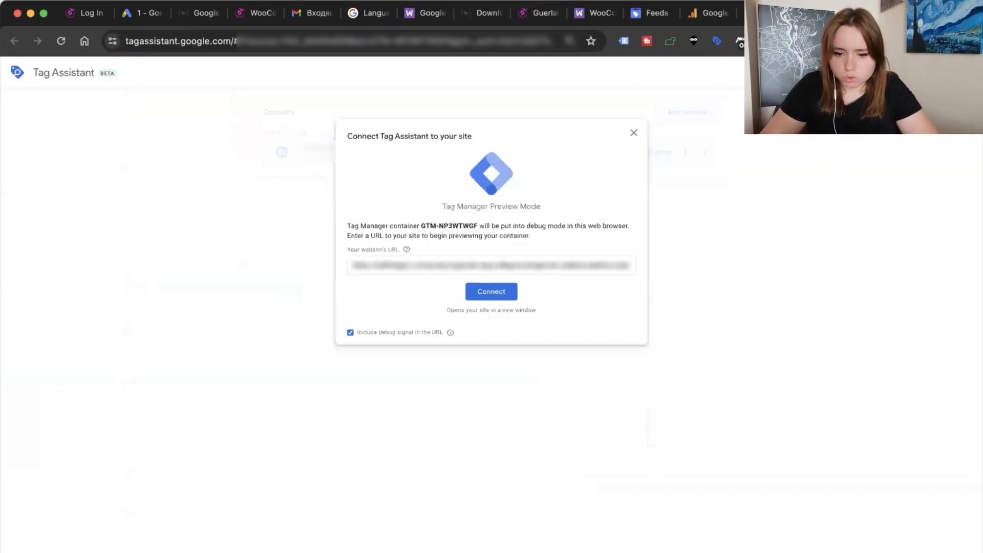
click(500, 302)
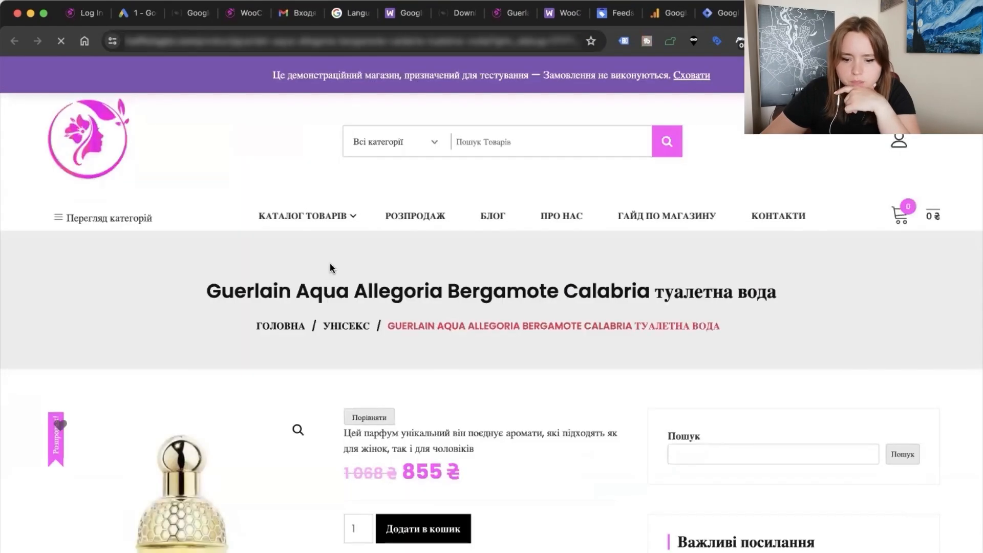
click(423, 528)
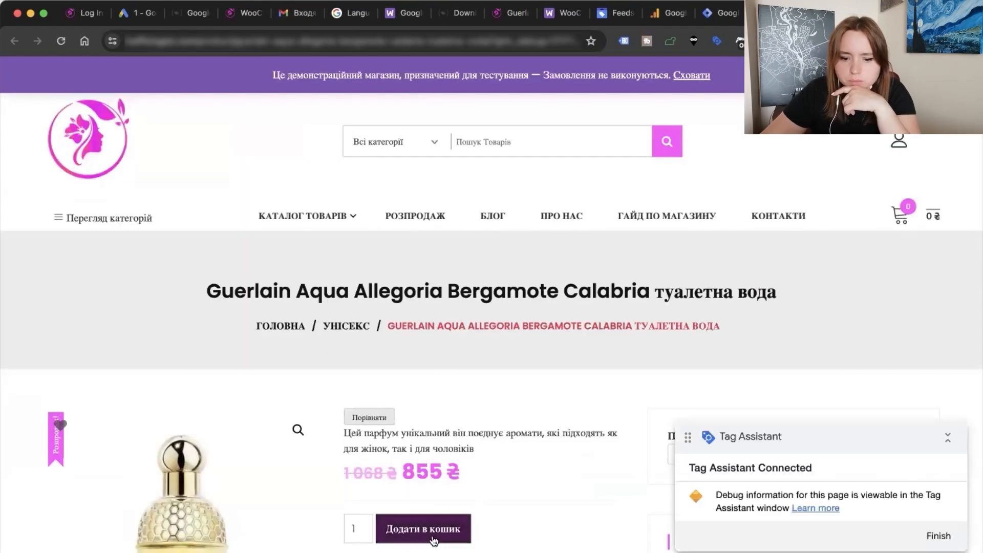
On the connected shop, open the Унісекс category and search all categories for "Fg".
click(348, 328)
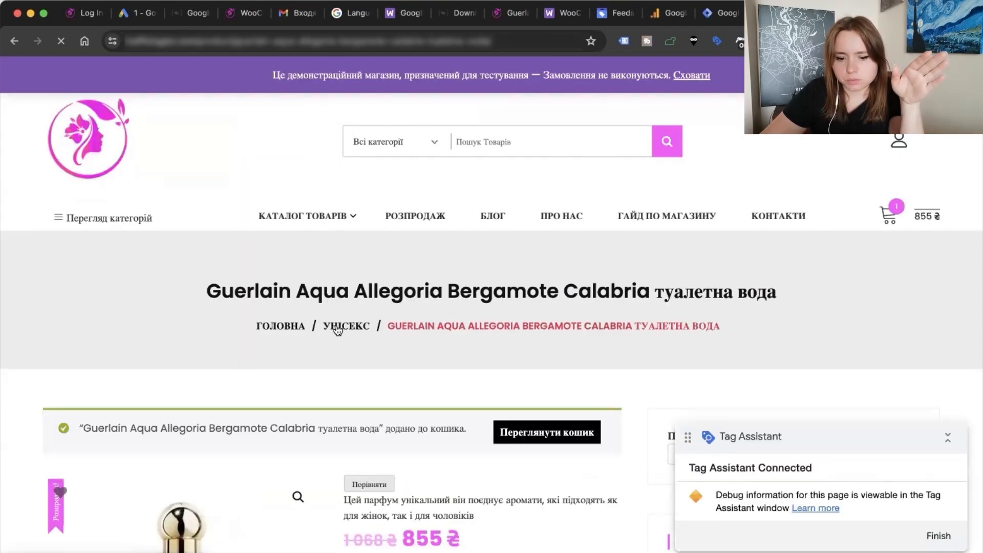
click(486, 141)
text(Fg)
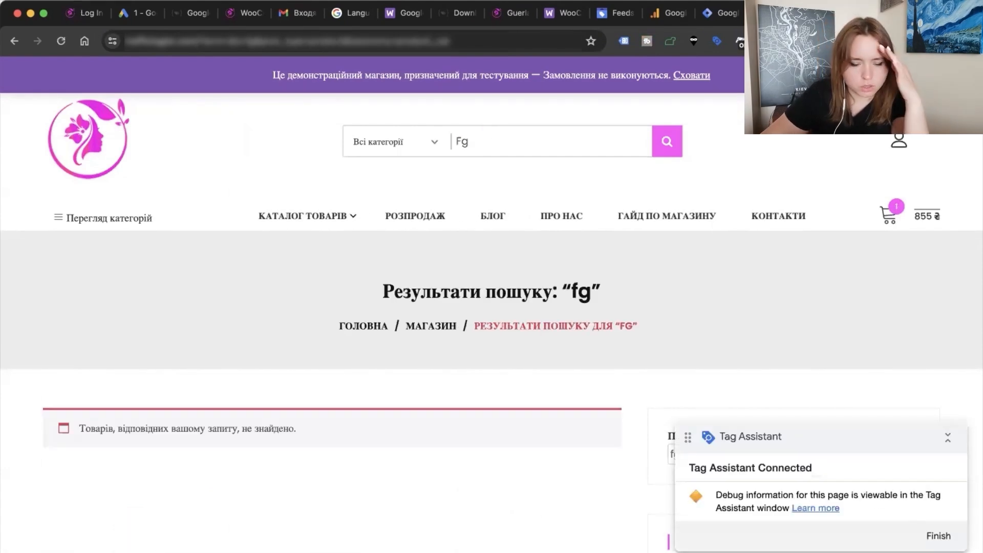
In Tag Assistant, review the summary details of the fired Google Ads Remarketing add_to_cart tag.
click(775, 14)
click(477, 245)
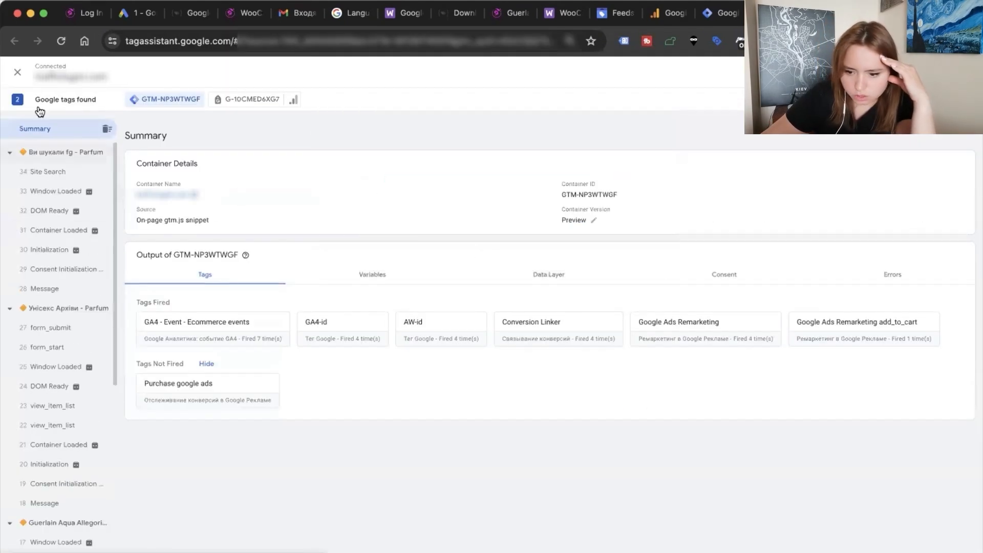
click(858, 327)
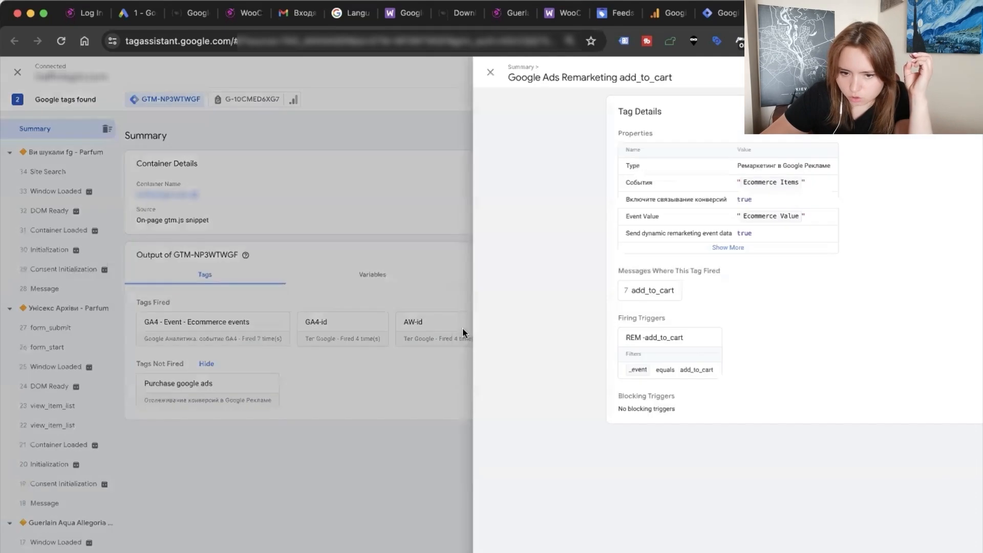
click(274, 72)
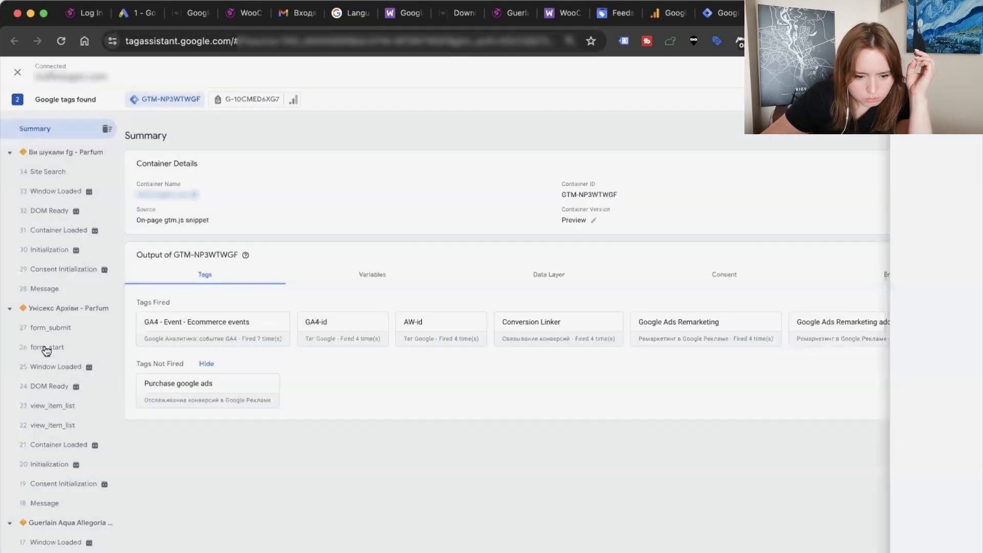
Inspect the Google Ads Remarketing tag details for the first product page's view_item event.
scroll(44, 345, down, 6)
click(57, 481)
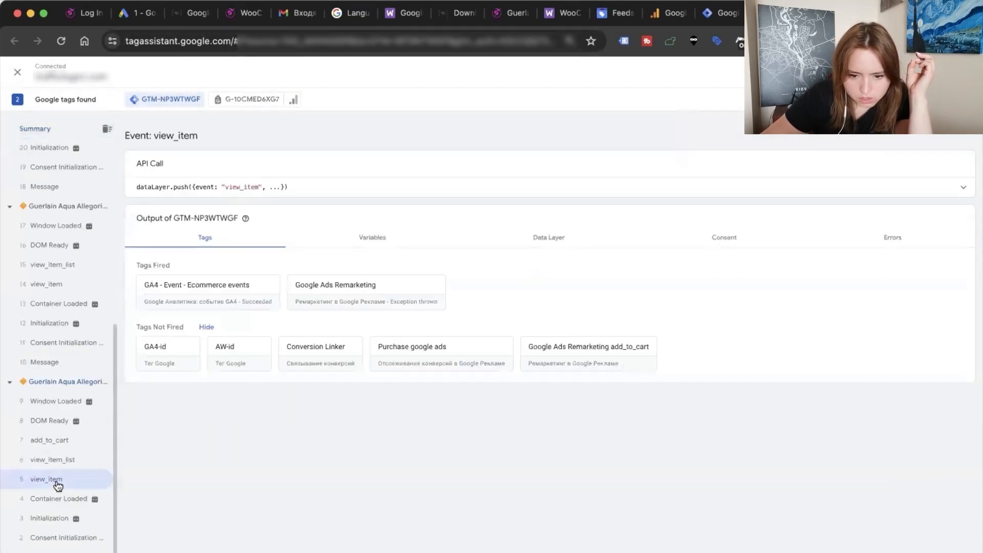
click(371, 300)
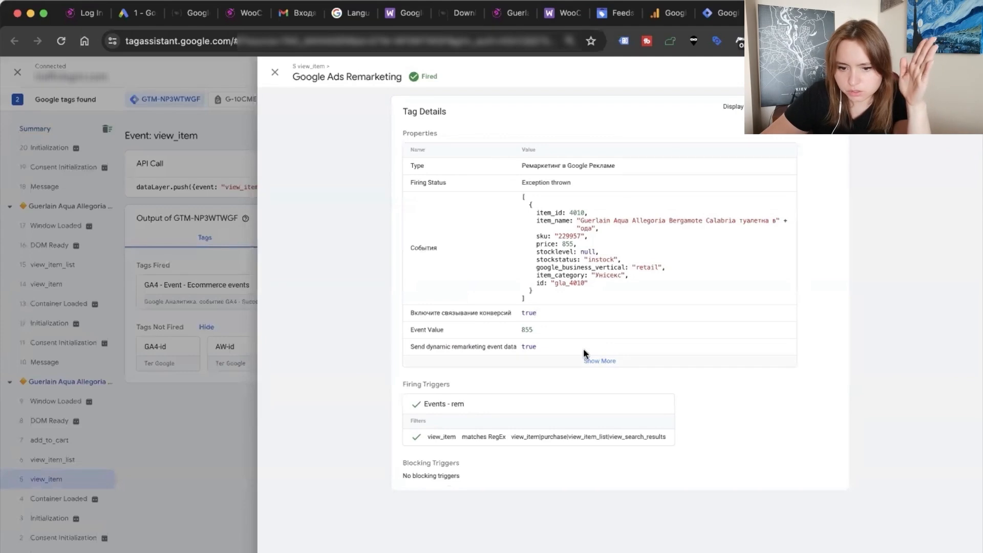
click(273, 72)
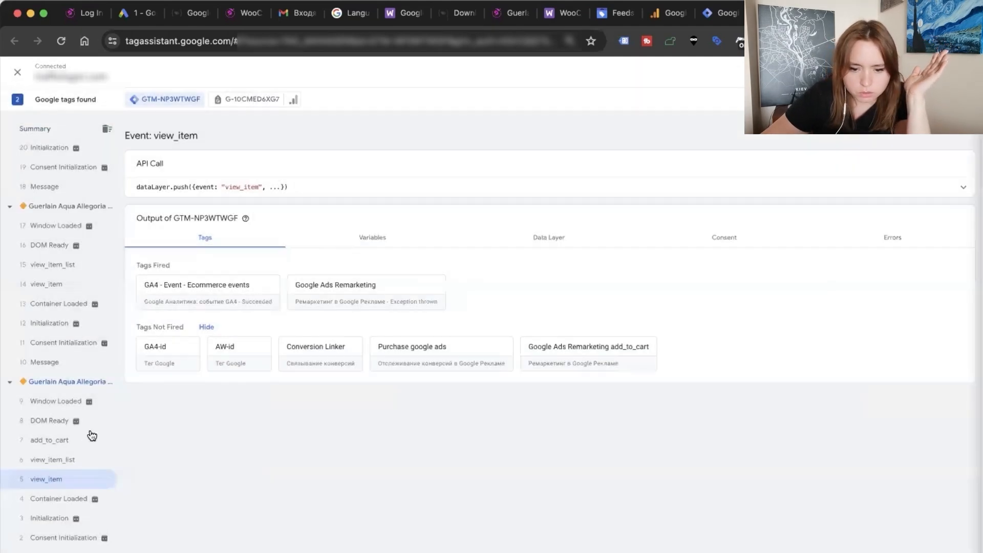
Check the first product page's view_item_list and add_to_cart events, examining the items sent by the Google Ads Remarketing add_to_cart tag.
click(81, 460)
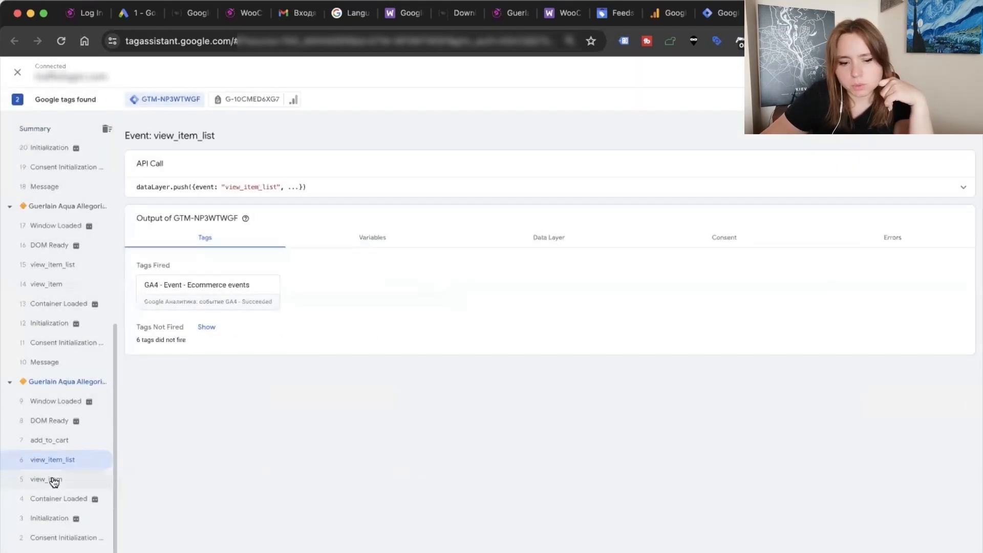
click(59, 440)
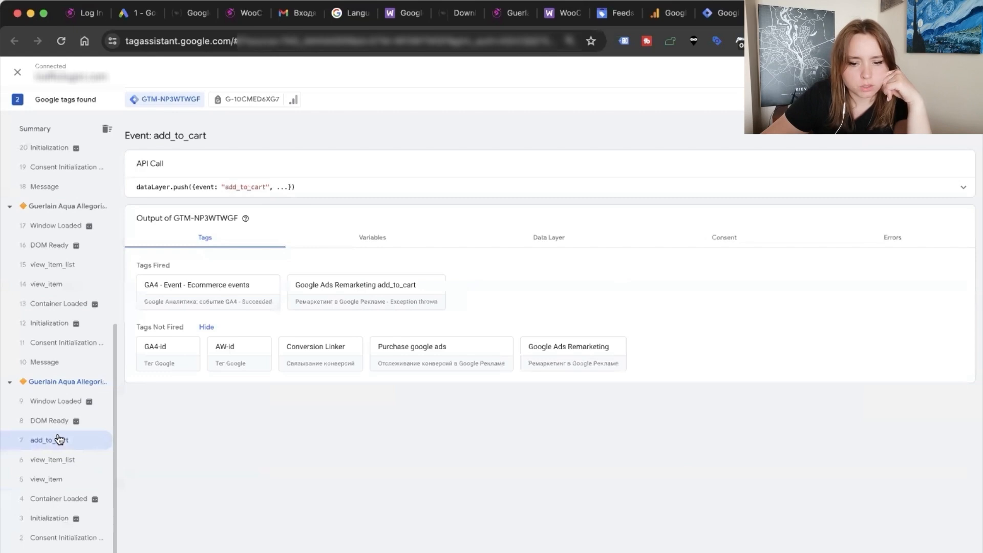
click(399, 306)
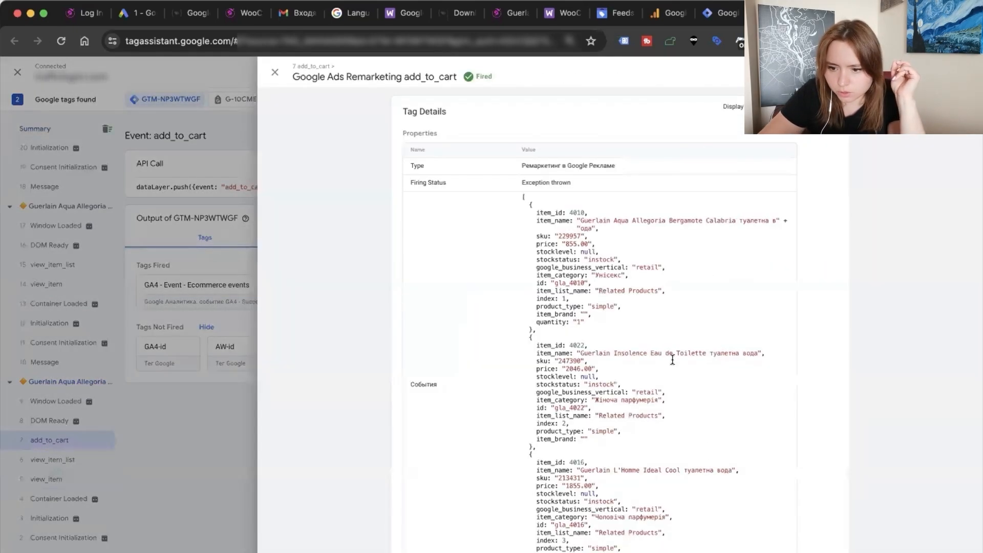
scroll(610, 394, down, 10)
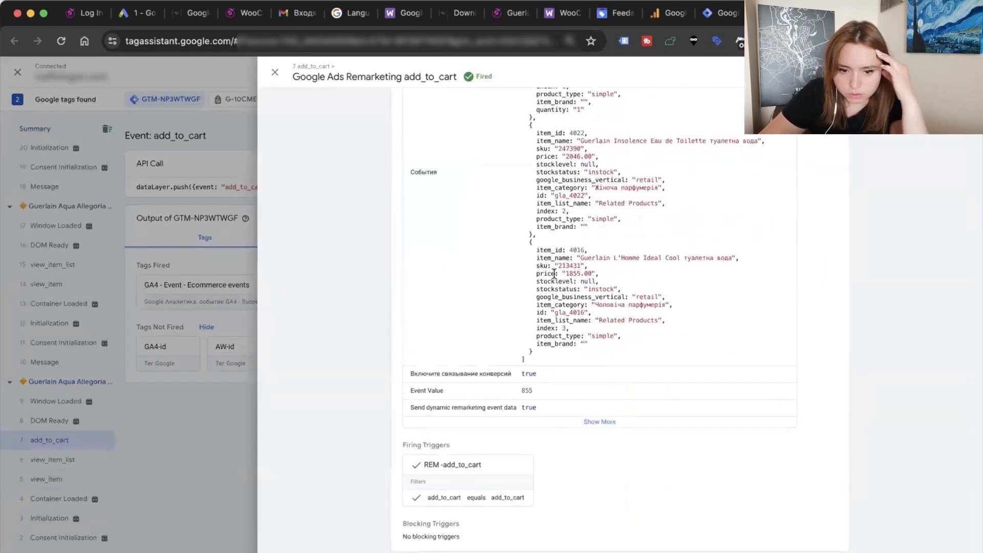
scroll(611, 394, up, 10)
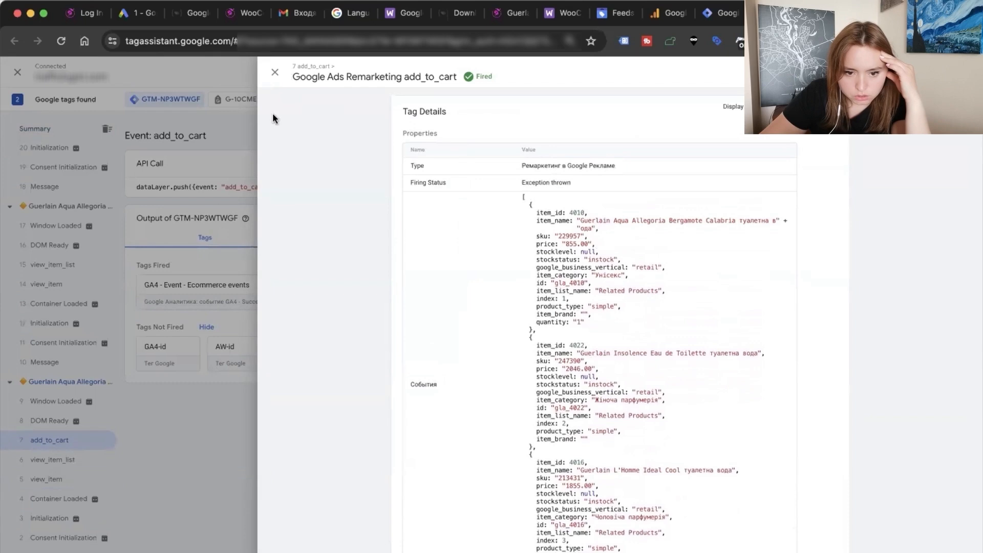
click(274, 73)
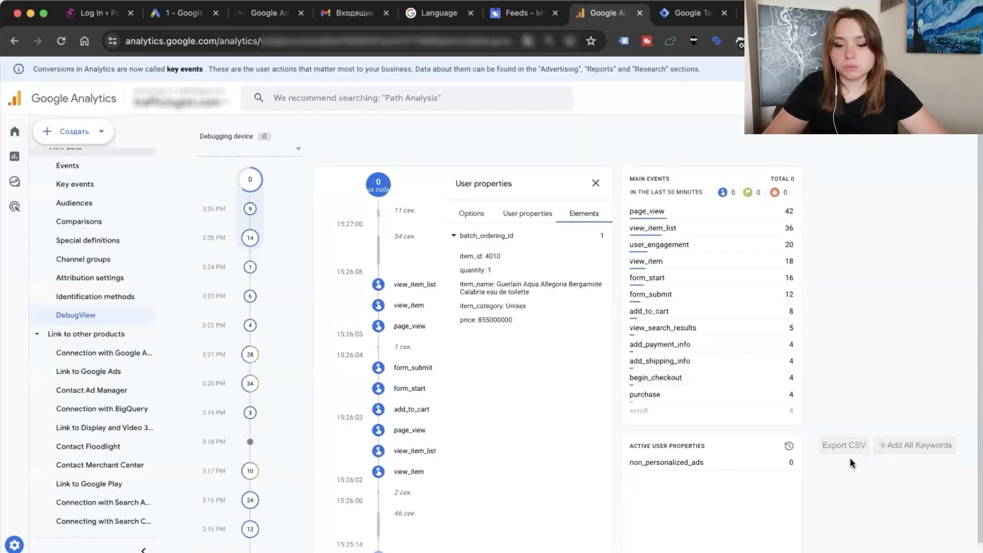
Highlight the item parameters in Google Analytics DebugView and inspect the add_to_cart remarketing tag's event items in Tag Assistant.
drag(464, 255, 502, 342)
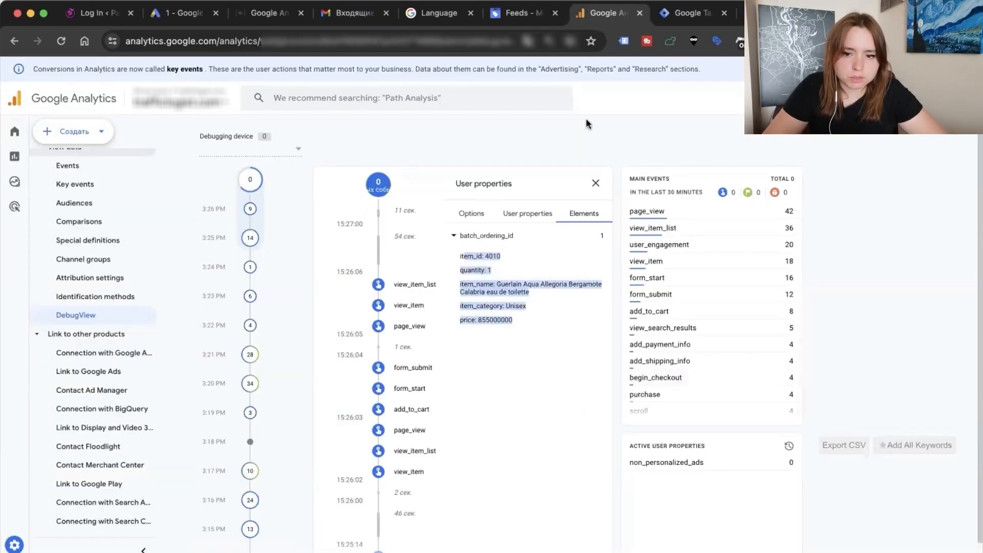
click(775, 13)
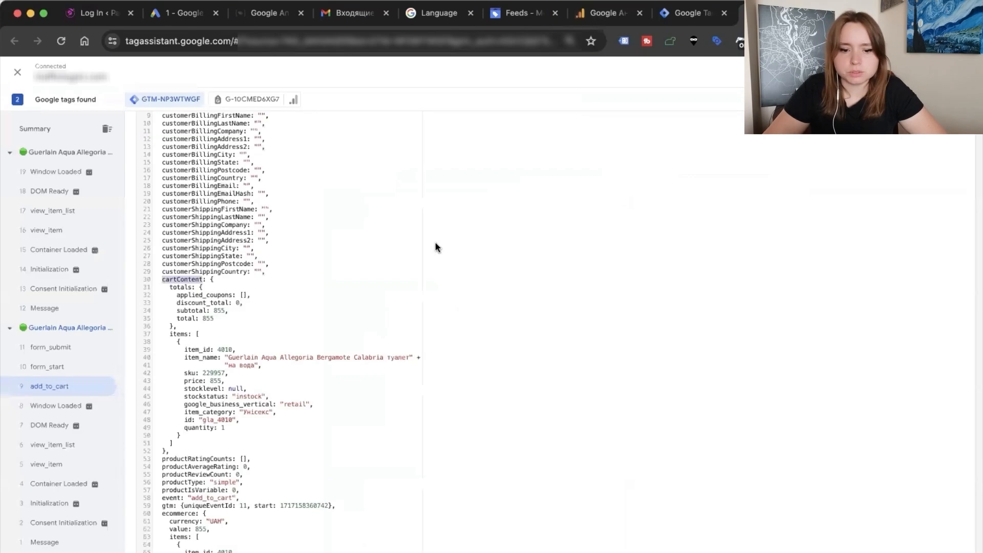
scroll(316, 286, up, 10)
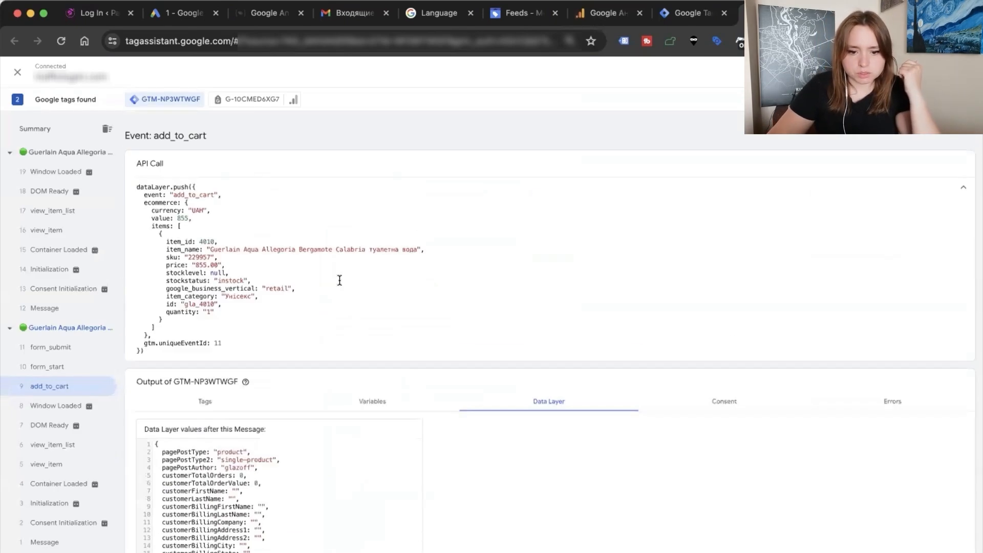
click(204, 403)
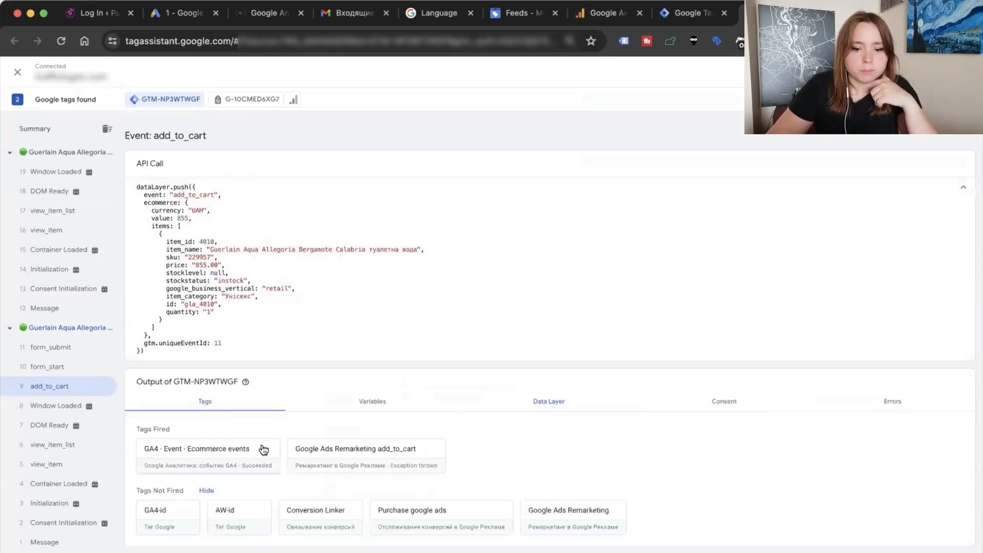
click(330, 455)
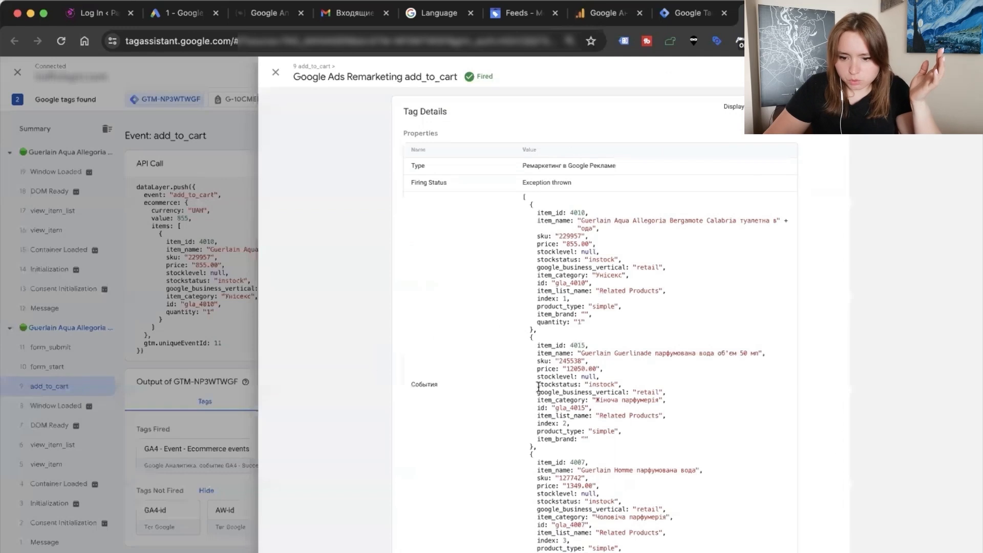
scroll(538, 387, down, 5)
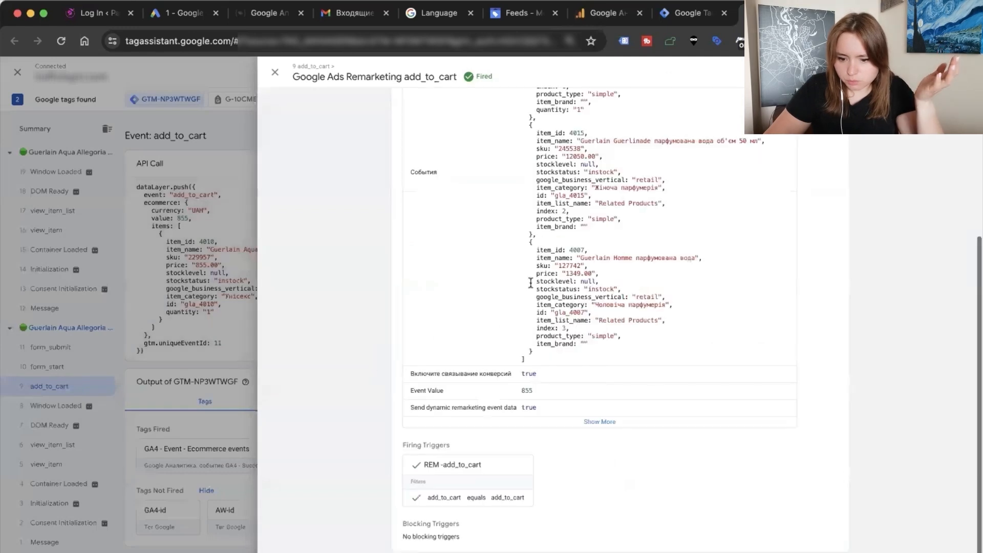
click(276, 73)
Examine the cartContent object in the data layer of the add_to_cart event.
click(529, 401)
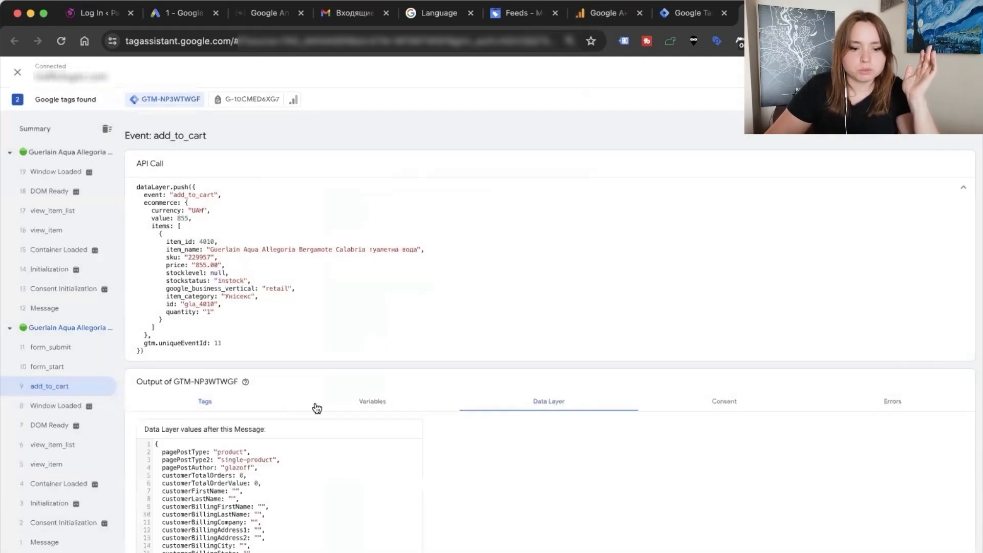
scroll(314, 406, down, 5)
scroll(263, 355, down, 3)
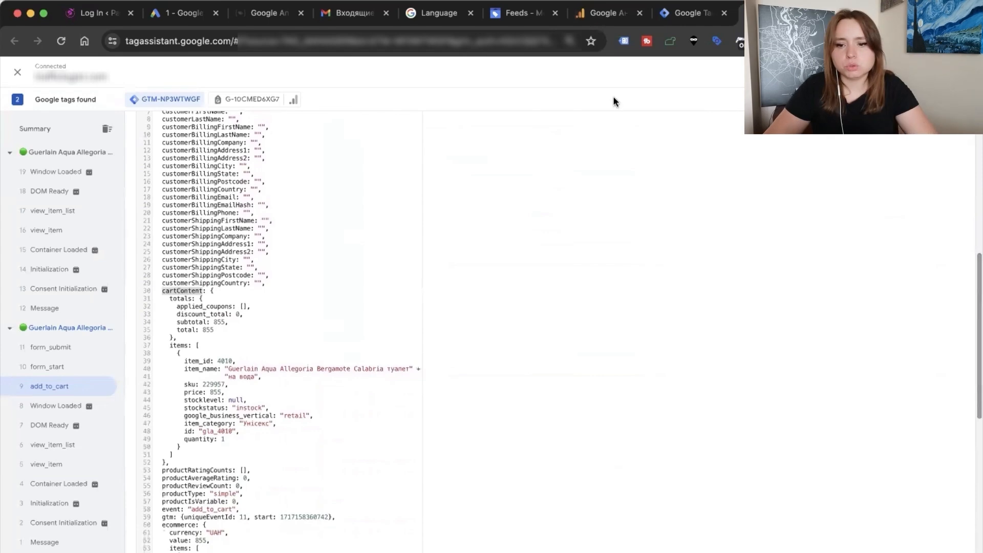
In Tag Manager, edit the Google Ads Remarketing add_to_cart tag and start a new Data Layer Variable for its Event Items.
click(681, 11)
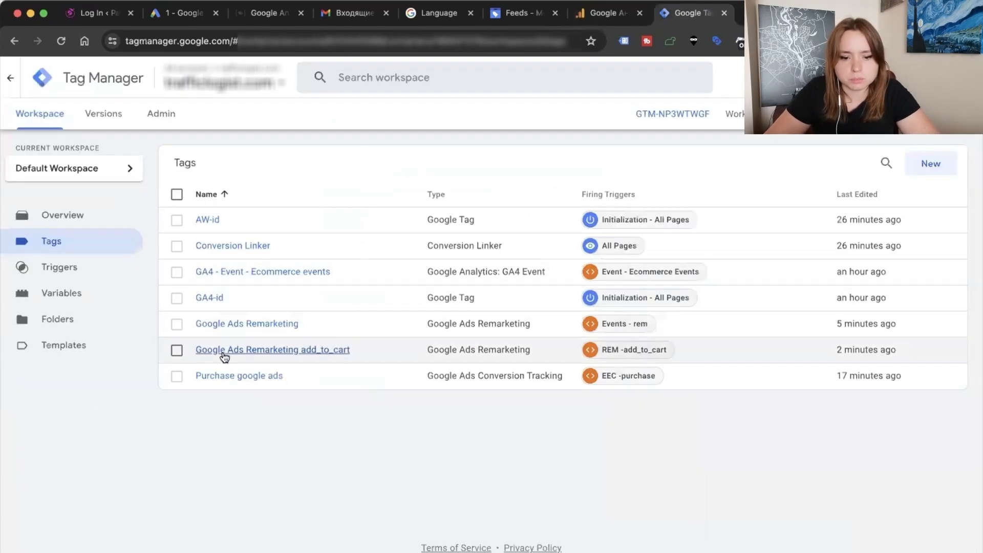
click(282, 349)
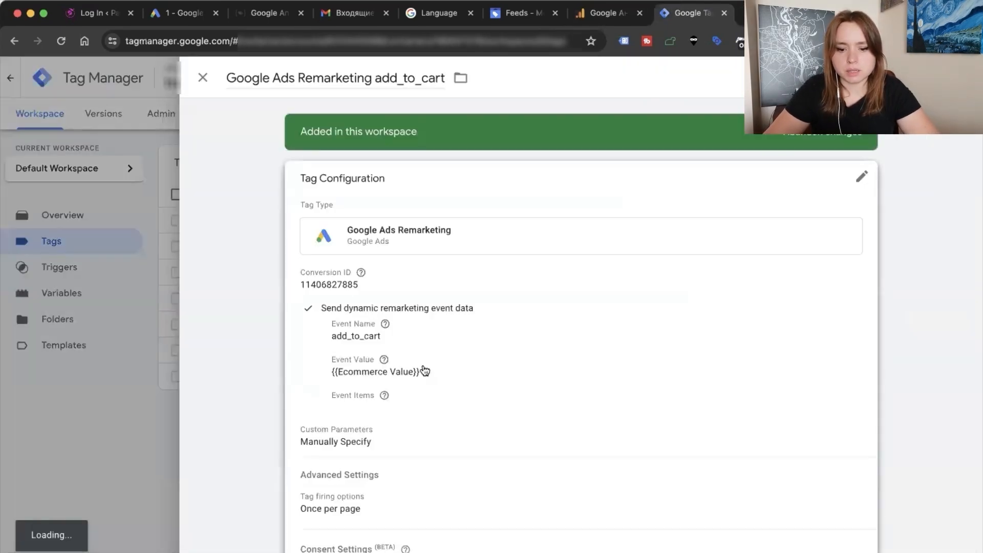
click(425, 370)
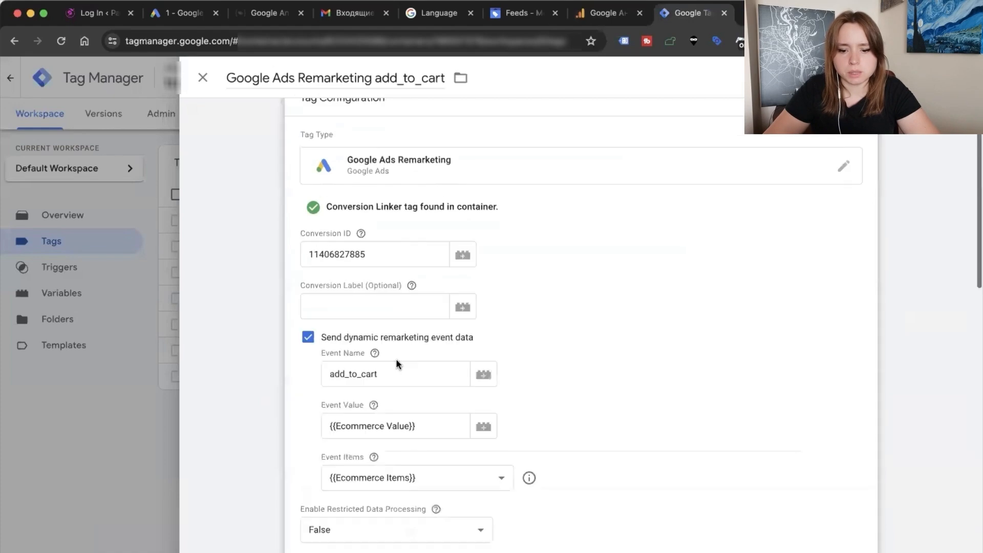
scroll(406, 389, down, 3)
click(399, 338)
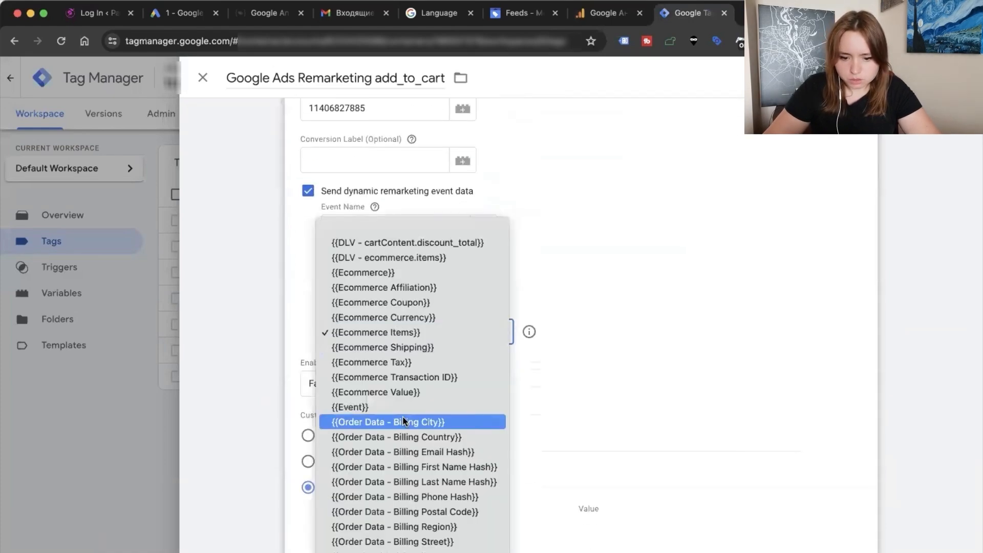
click(412, 551)
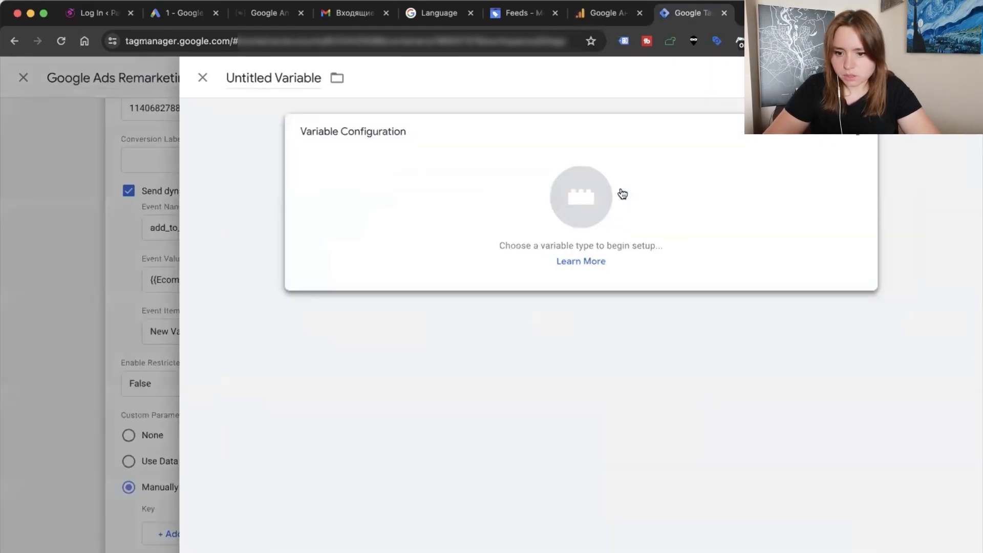
click(621, 193)
click(668, 380)
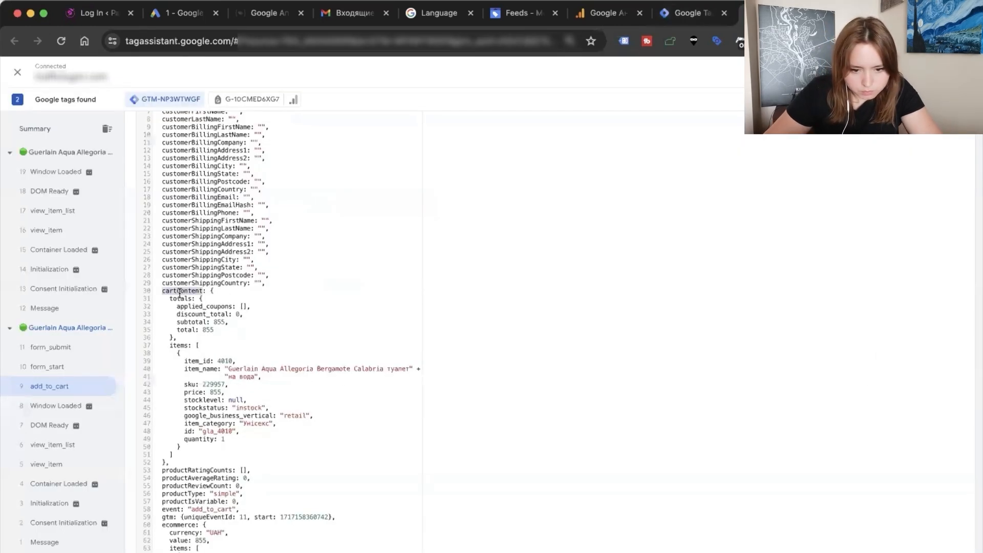
Set the Data Layer Variable Name to cartContent.items, taking the key names from the add_to_cart data layer in Tag Assistant.
click(665, 15)
click(372, 252)
text(cartContent)
click(741, 13)
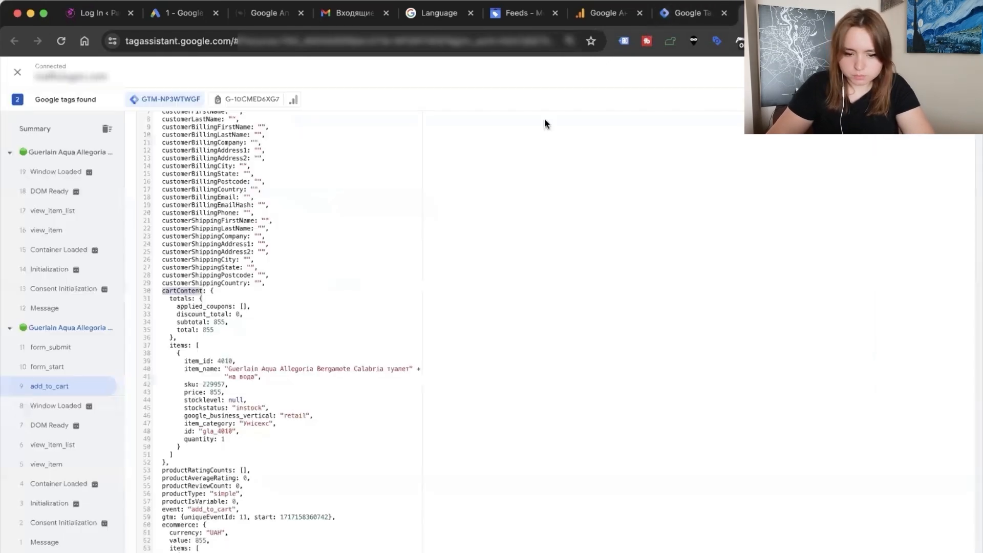
double_click(173, 346)
key(ctrl+c)
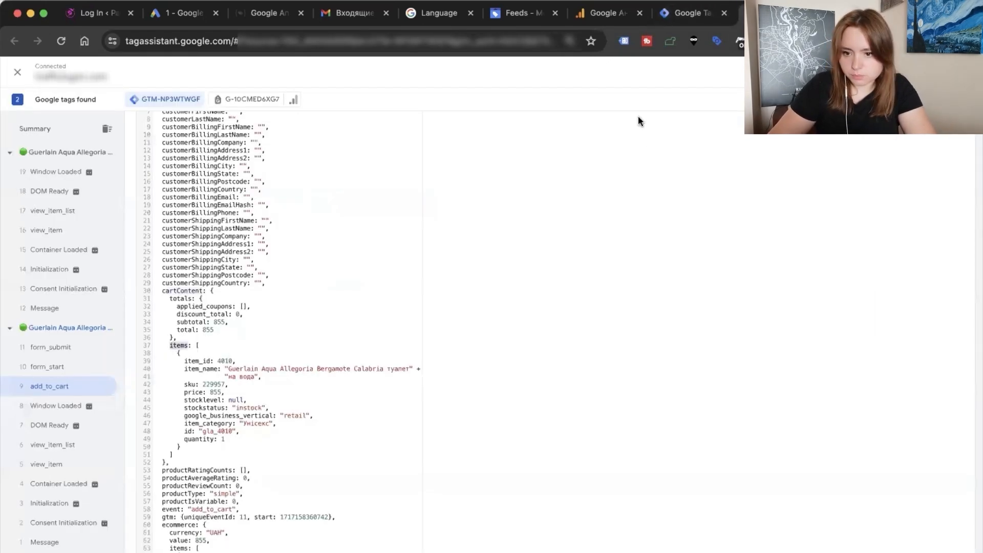
click(686, 13)
click(408, 266)
key(ctrl+v)
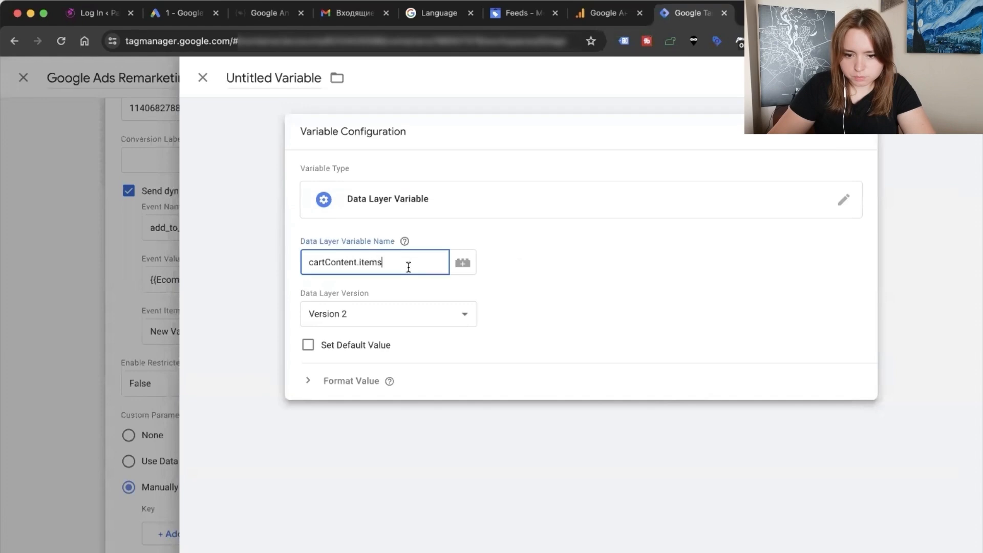
Name the new variable "DLV -cartContent.items" and save it.
key(ctrl+a)
key(super+c)
click(248, 78)
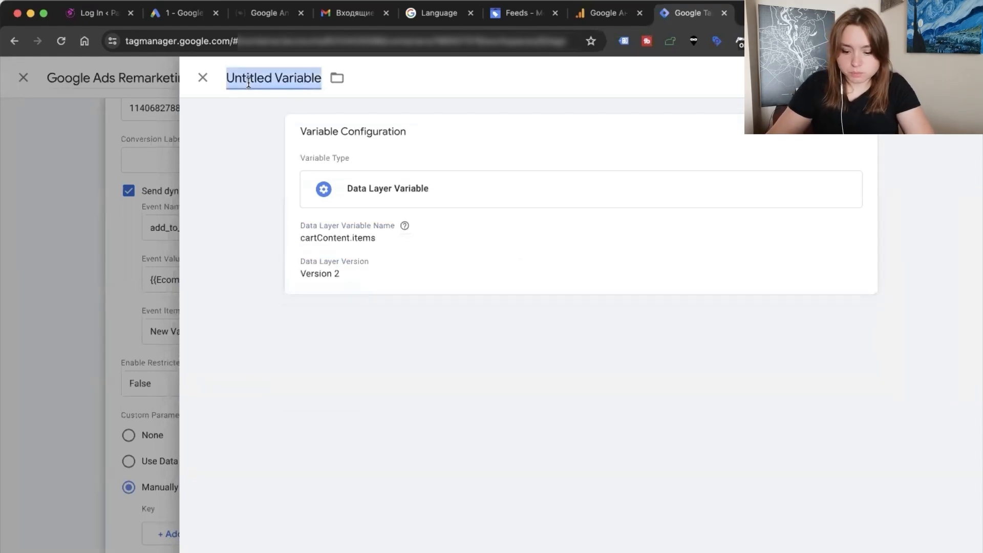
text(DLV  -)
key(super+v)
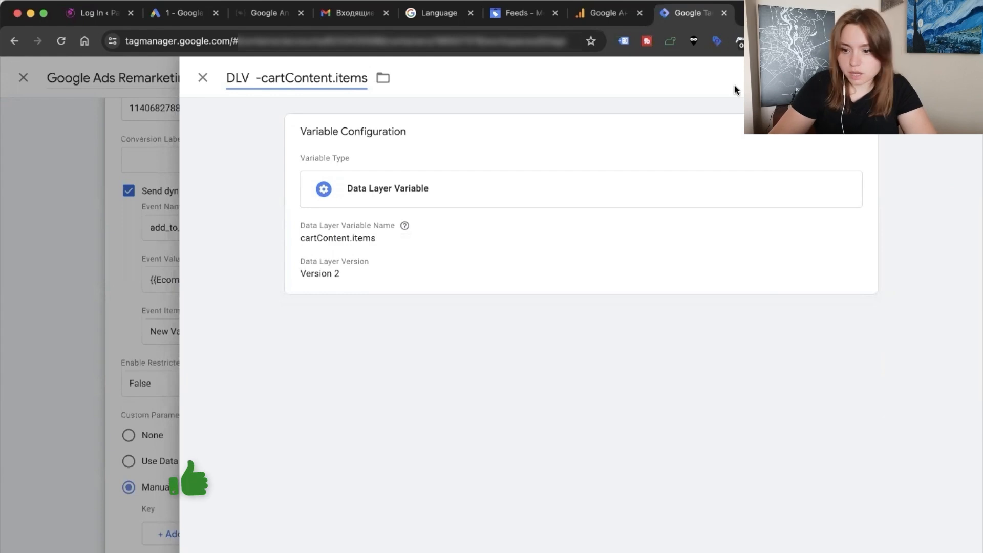
click(944, 78)
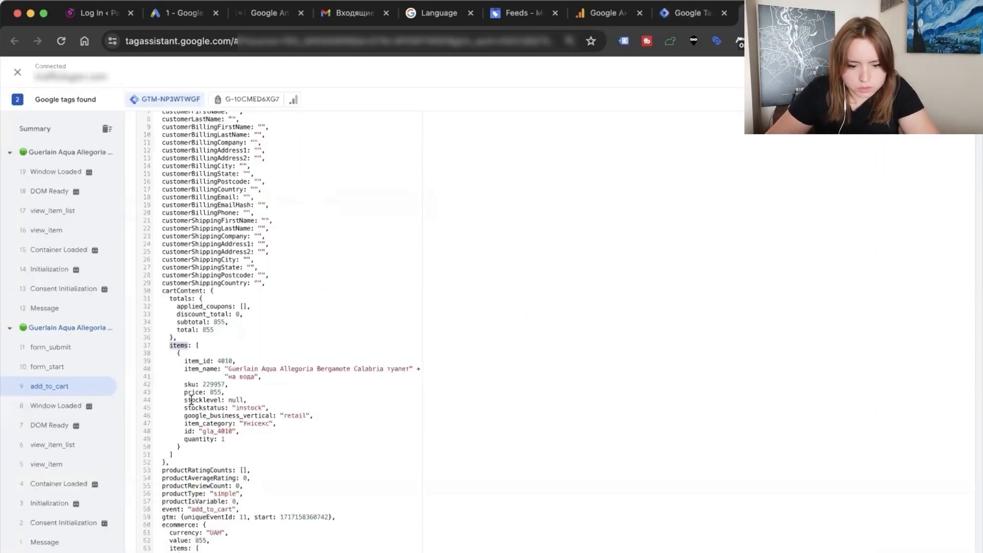
Compare the ecommerce items with the cartContent items in the add_to_cart data layer in Tag Assistant.
scroll(190, 399, down, 6)
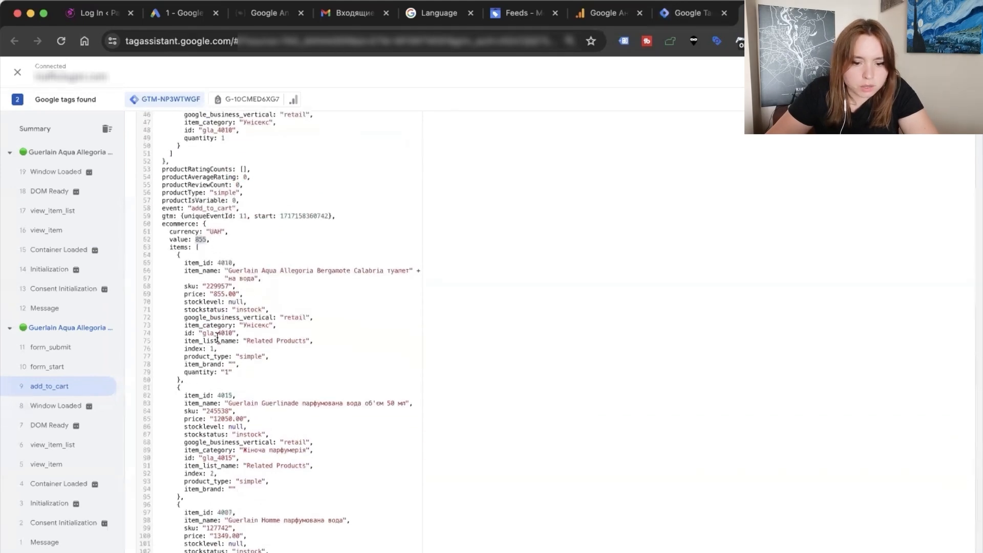
scroll(217, 338, down, 3)
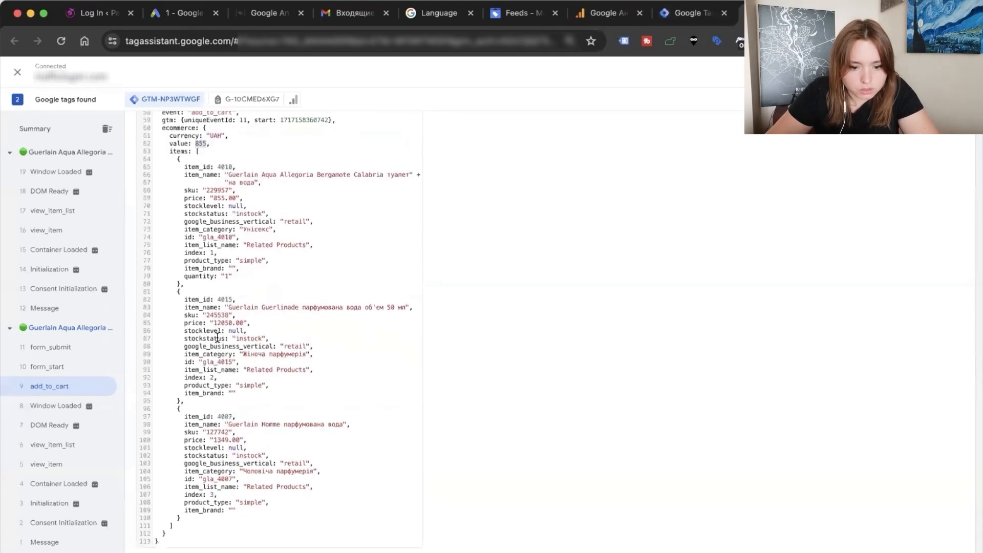
scroll(238, 330, up, 7)
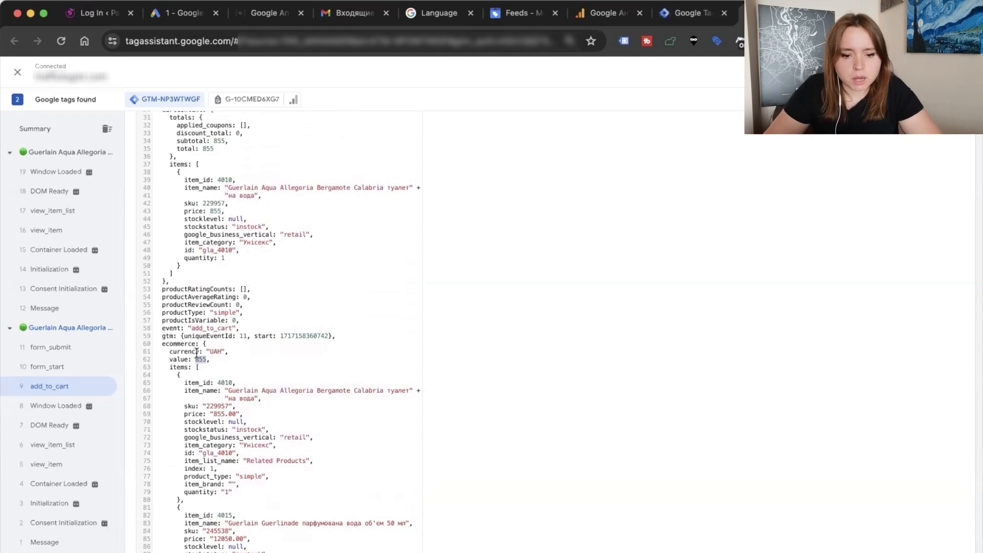
Compare the cartContent total with the ecommerce value, the fired Google Ads Remarketing add_to_cart tag's items and value, and the product page price.
scroll(197, 287, up, 3)
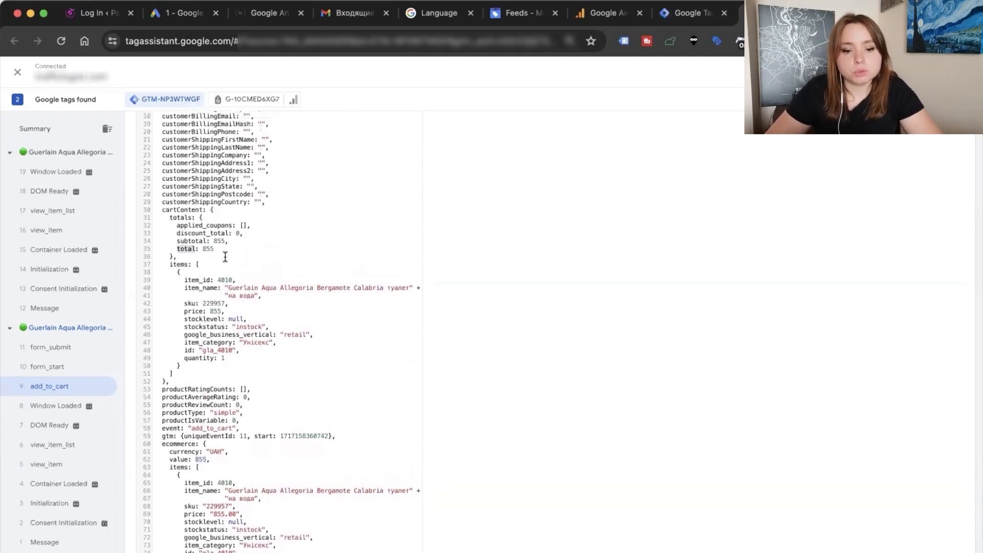
scroll(212, 315, down, 4)
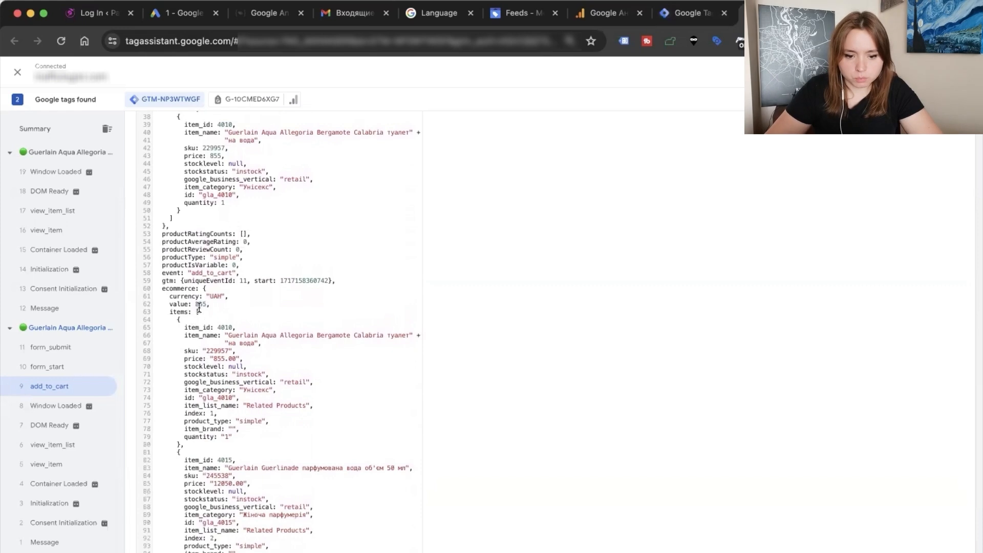
scroll(197, 383, up, 8)
click(277, 398)
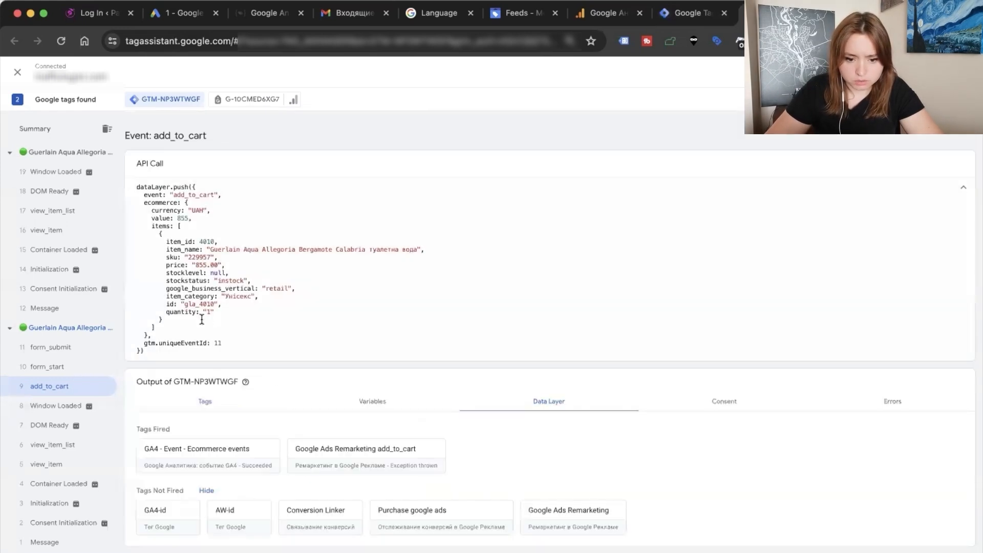
click(363, 451)
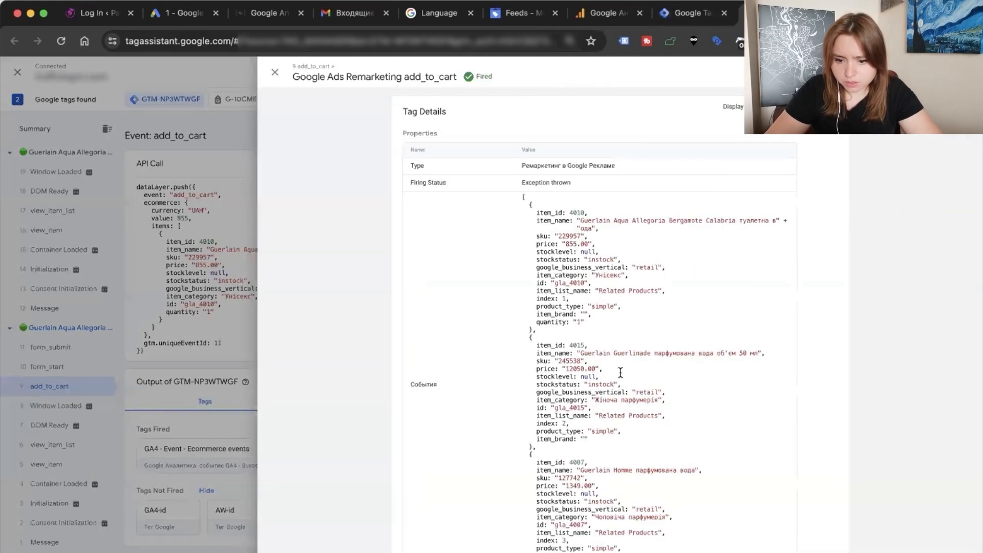
scroll(620, 372, down, 6)
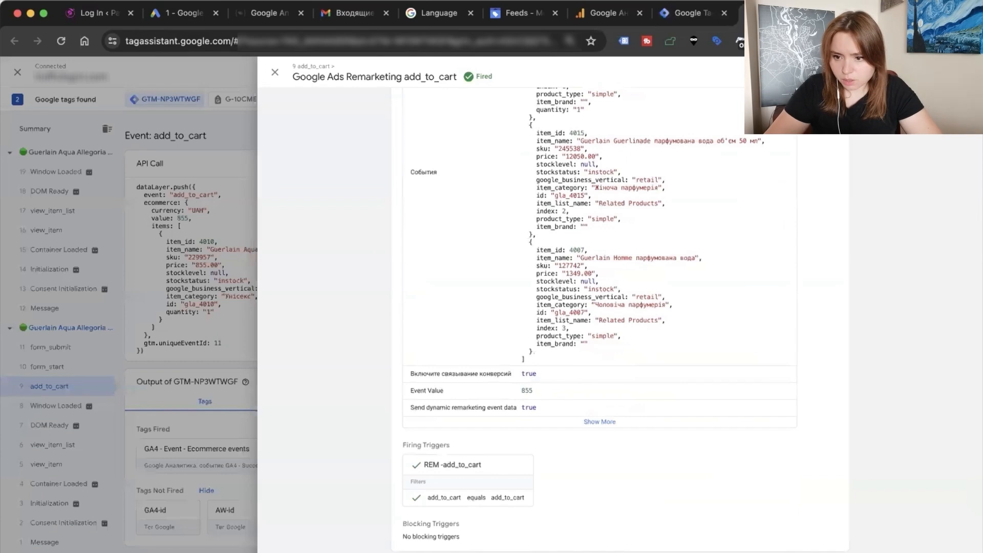
click(860, 13)
scroll(450, 419, down, 2)
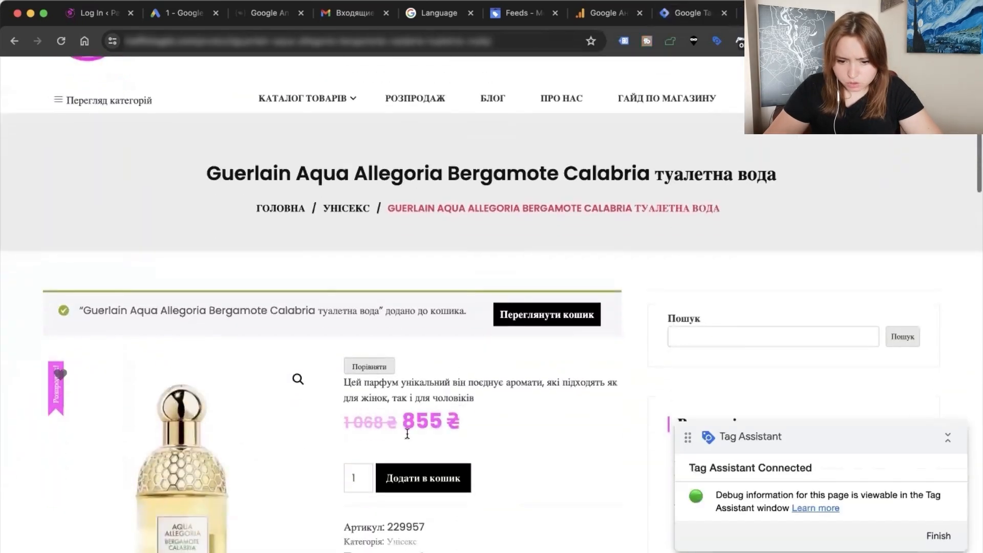
click(778, 13)
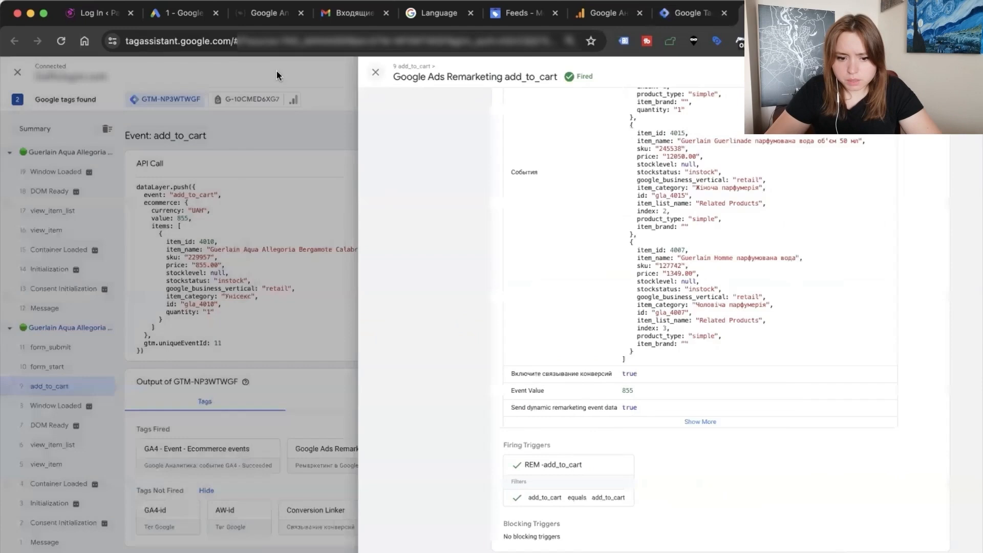
Check the cartContent total in the add_to_cart data layer, then save the add_to_cart tag in Tag Manager with DLV -cartContent.items as its Event Items.
click(276, 71)
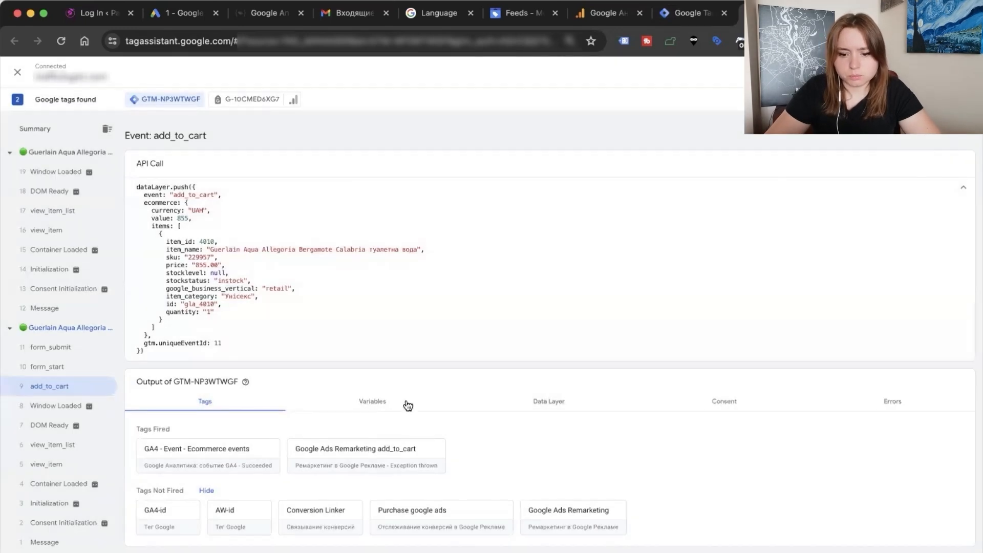
click(548, 401)
scroll(318, 434, down, 8)
double_click(176, 298)
double_click(184, 337)
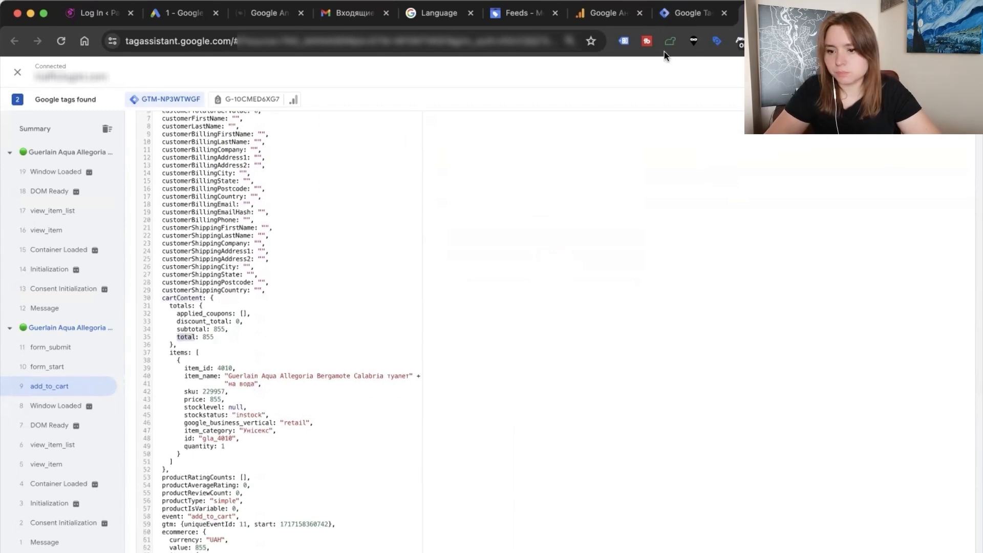
click(685, 13)
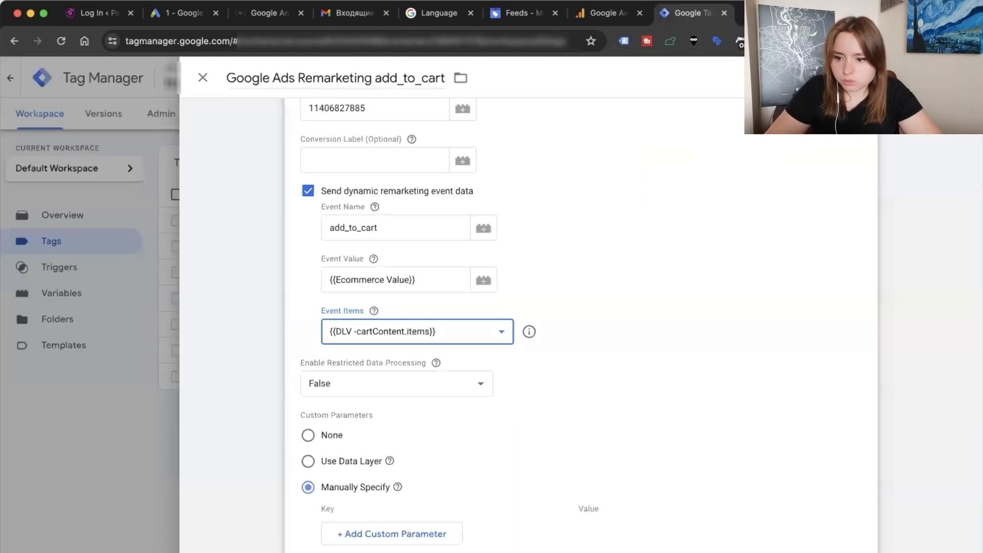
click(932, 78)
In Tag Assistant, examine the items and event value sent by the Google Ads Remarketing tag on the view_item event.
click(772, 13)
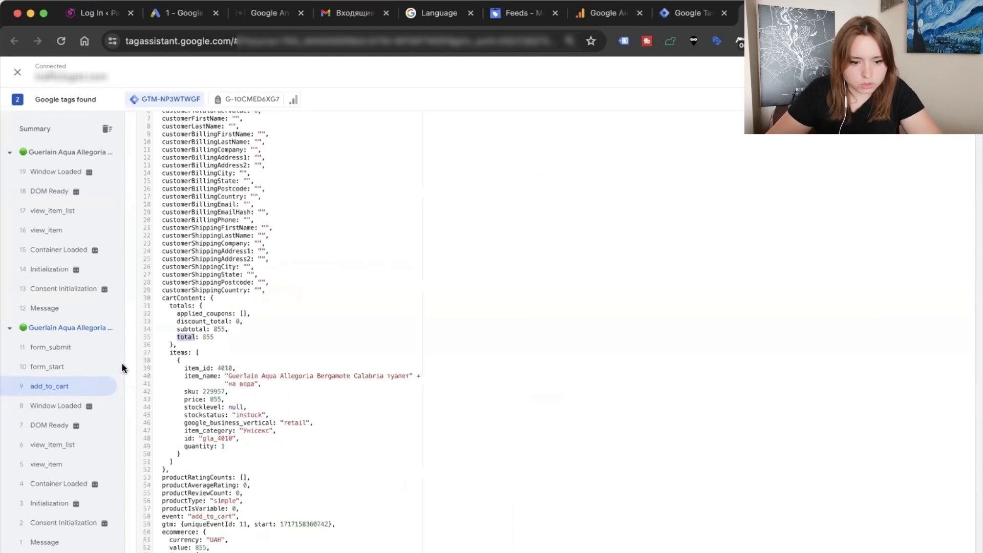
click(51, 463)
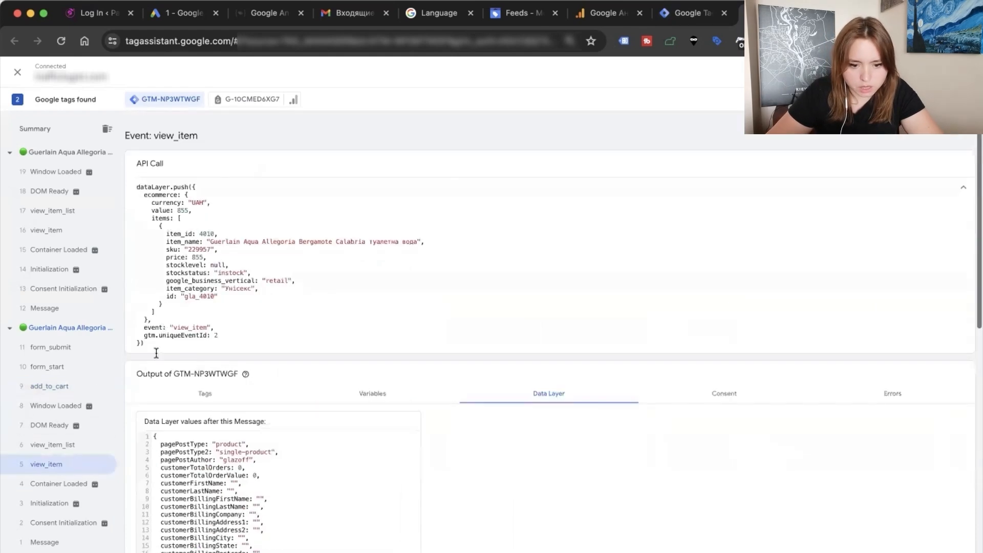
click(205, 393)
click(346, 443)
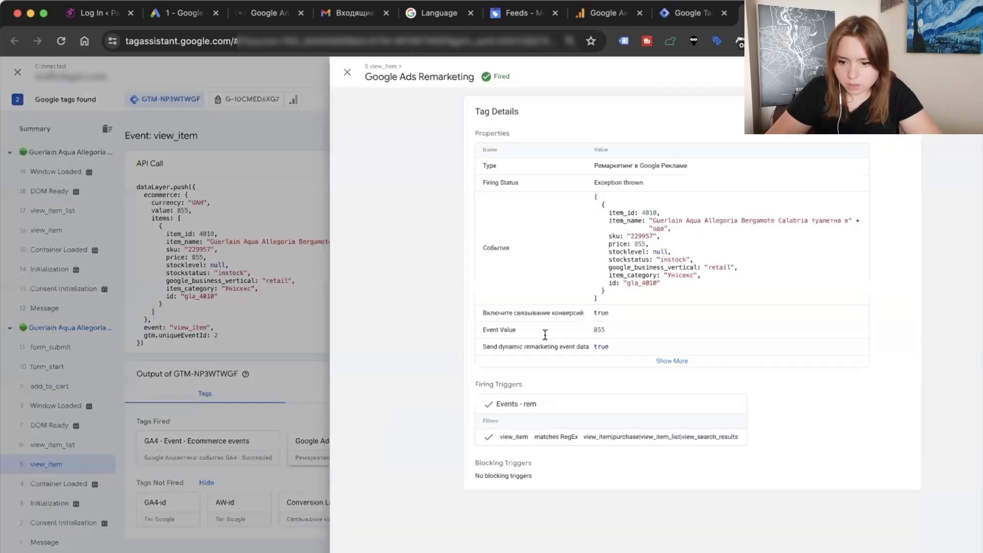
click(274, 76)
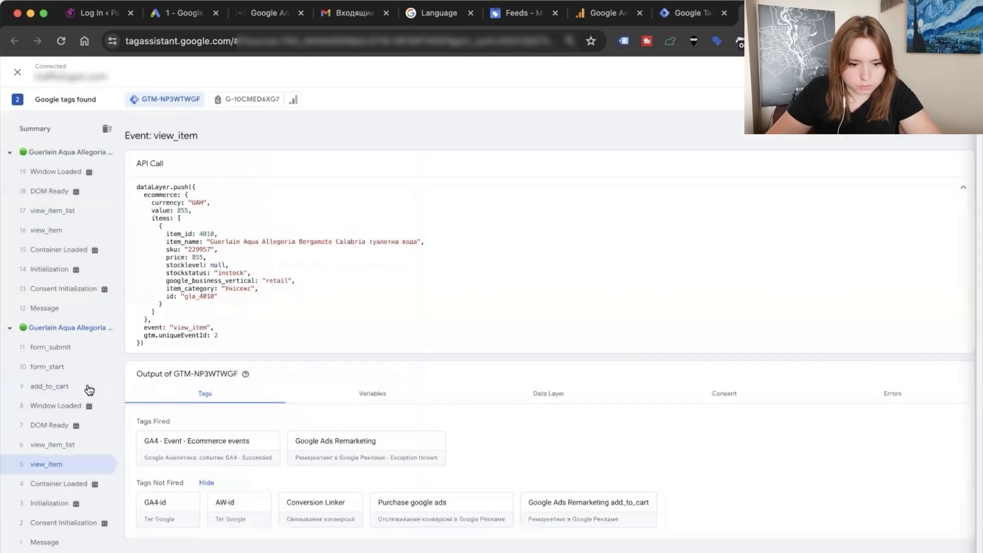
Examine the view_item_list event's pushed items and fired tags, comparing them with the view_item event.
click(72, 445)
scroll(276, 394, down, 5)
scroll(276, 394, down, 2)
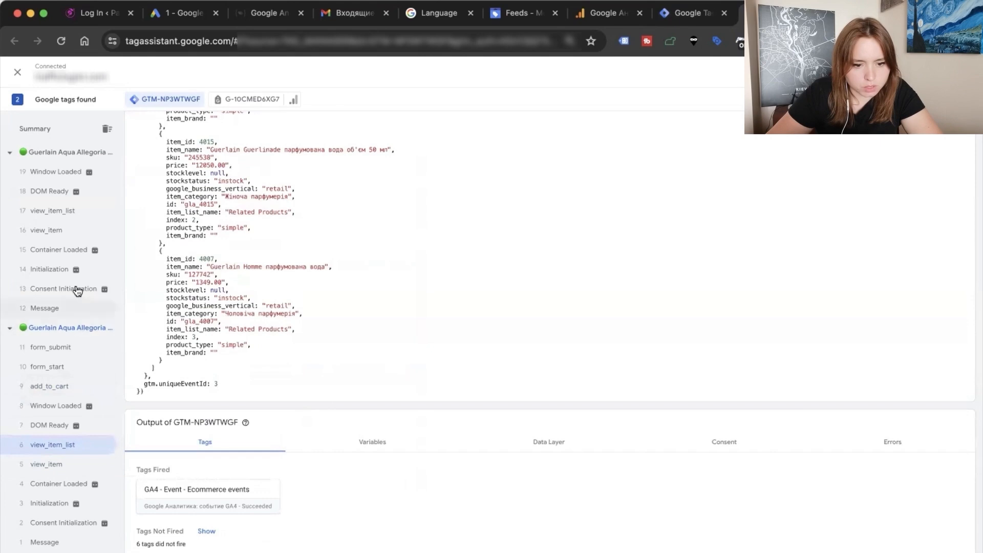
click(69, 231)
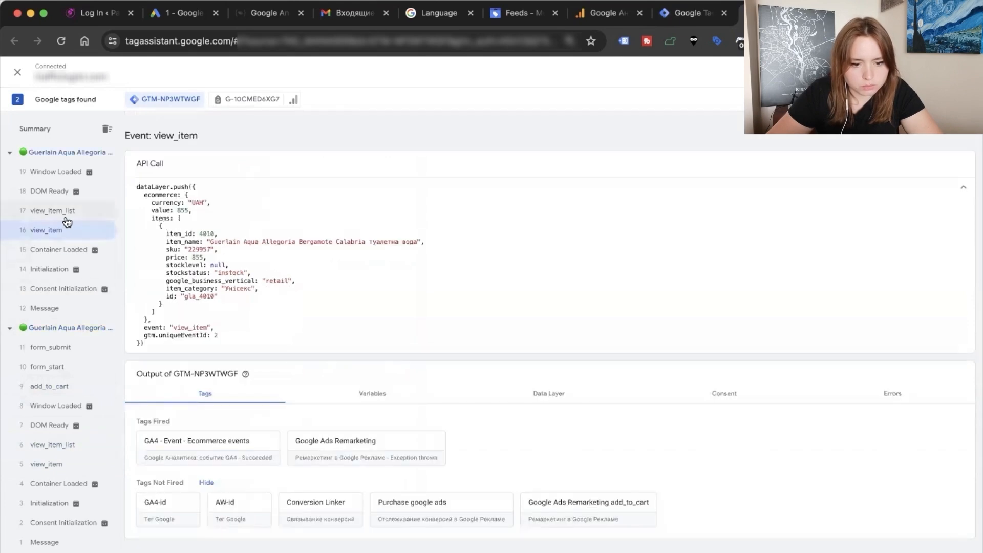
click(66, 443)
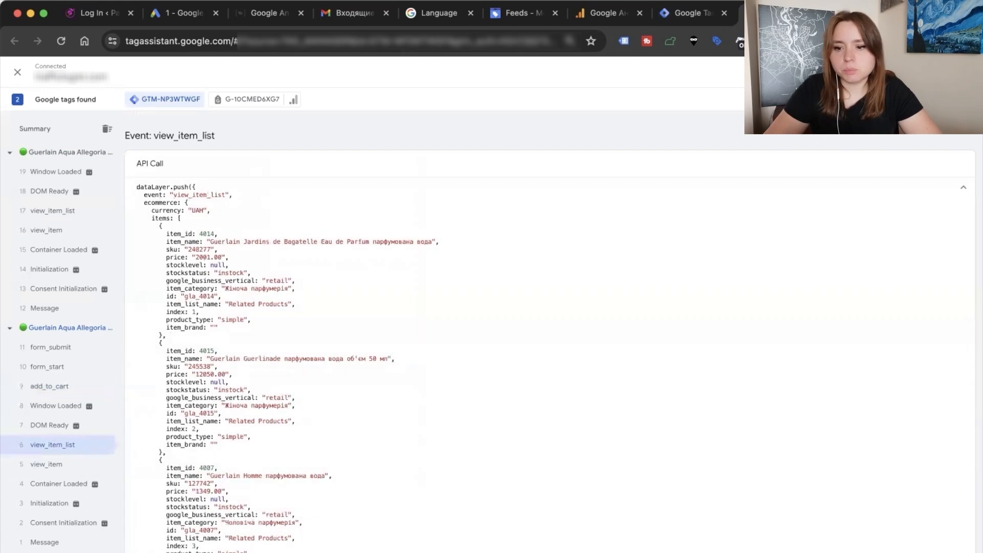
Open the Google Ads Remarketing tag in Tag Manager and copy the event name view_item_list from Tag Assistant.
click(703, 18)
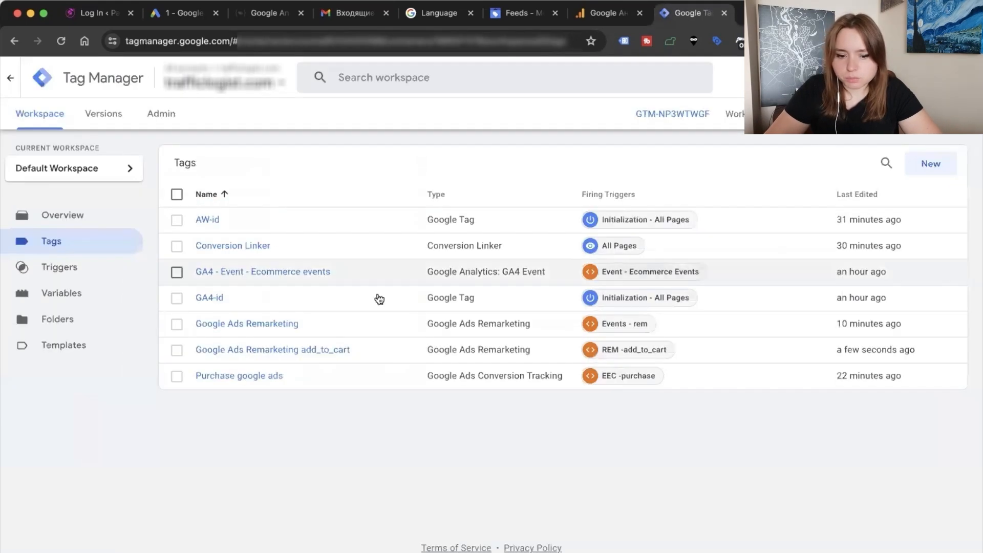
click(266, 329)
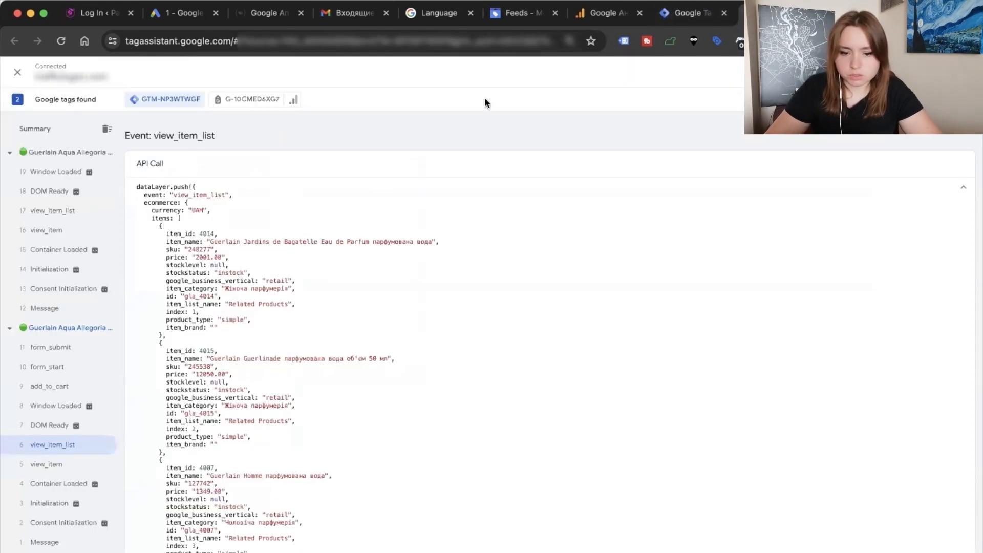
double_click(187, 195)
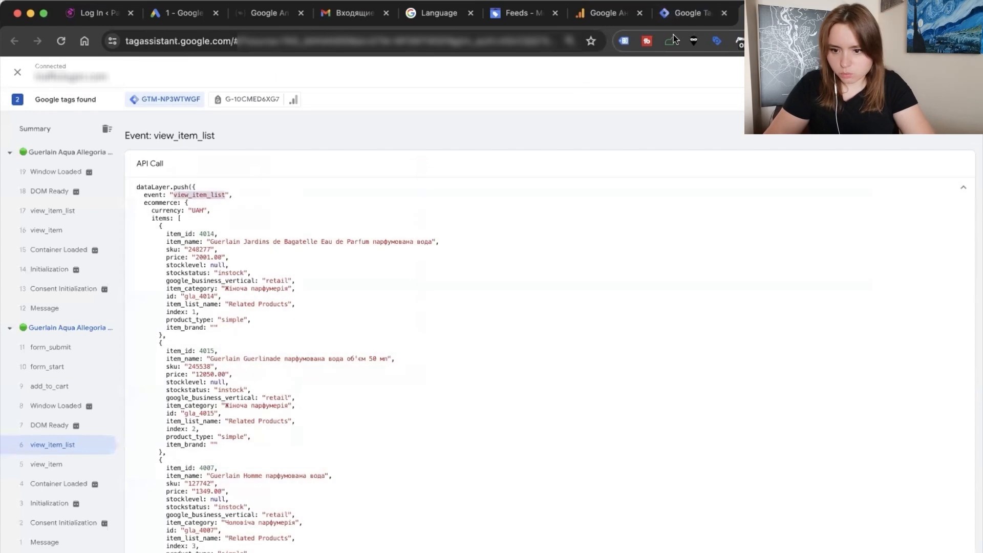
click(691, 12)
Duplicate the Google Ads Remarketing tag and name the copy "Google Ads Remarketing view_item_list".
click(962, 78)
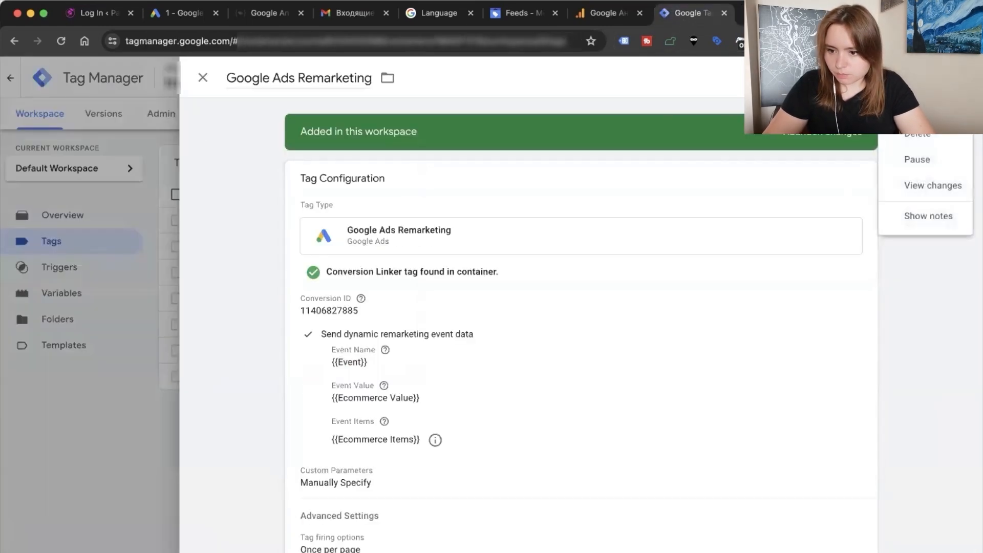
click(897, 106)
drag(279, 73, 355, 78)
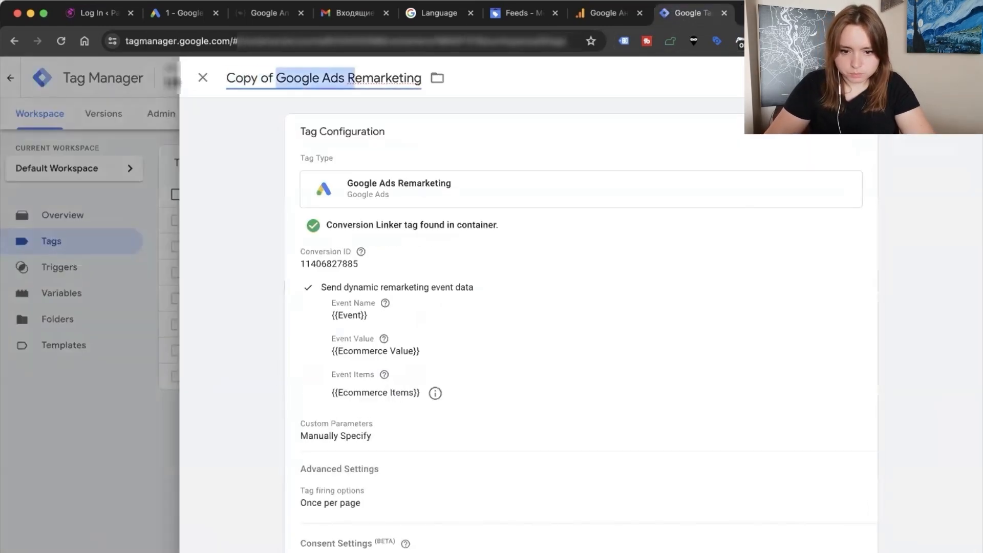
drag(276, 78, 190, 80)
key(BackSpace)
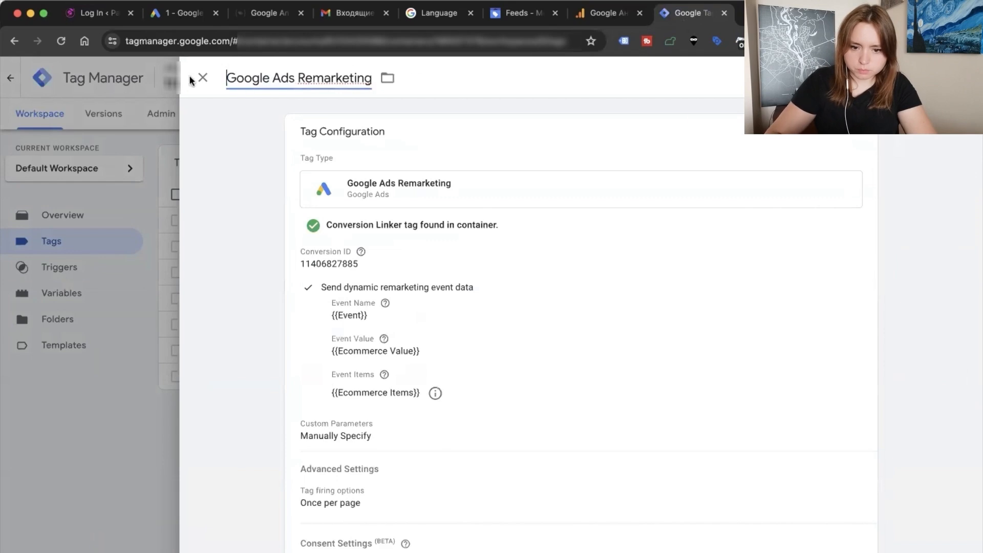
text(view_item_list)
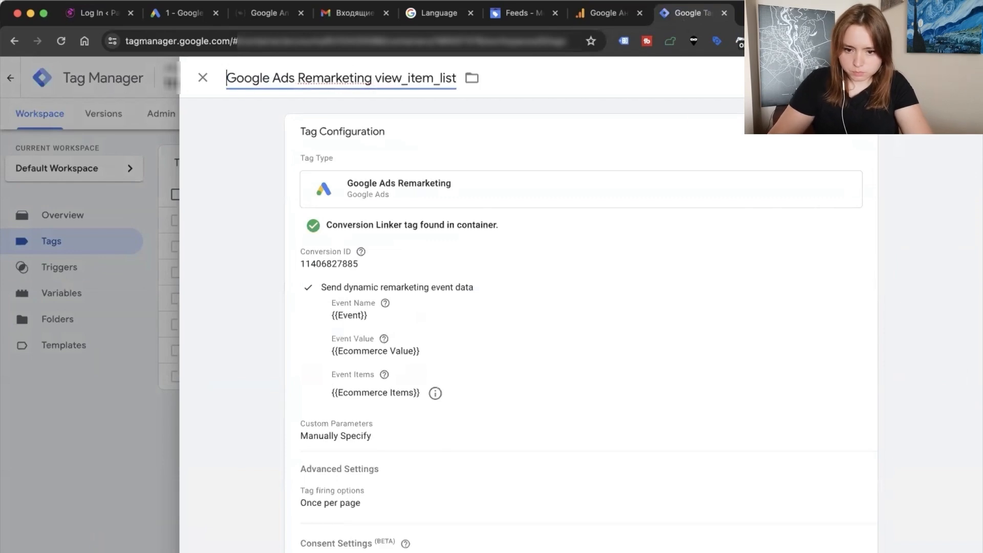
Set the copied tag's Event Name to view_item_list and its firing option to Once per event.
click(423, 281)
double_click(335, 326)
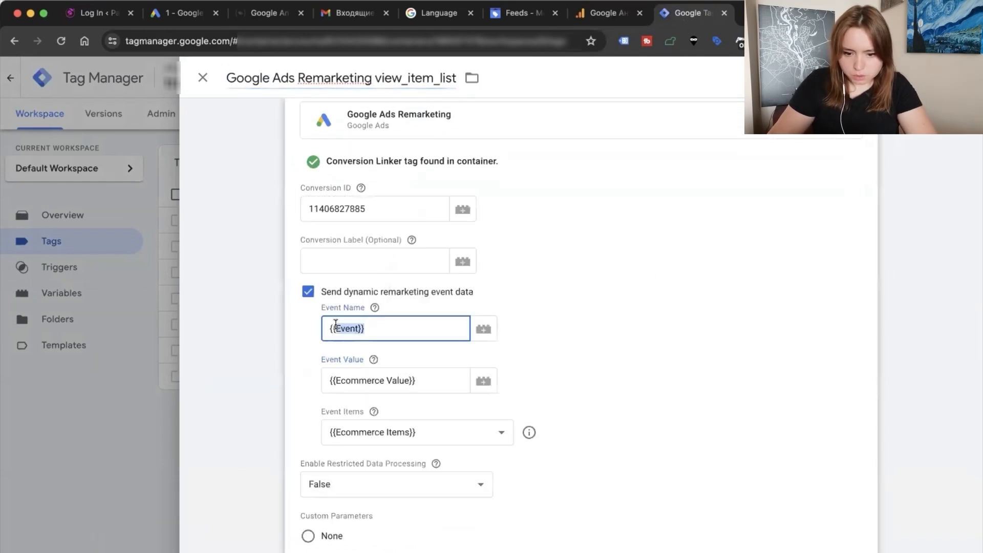
text(view_item_list)
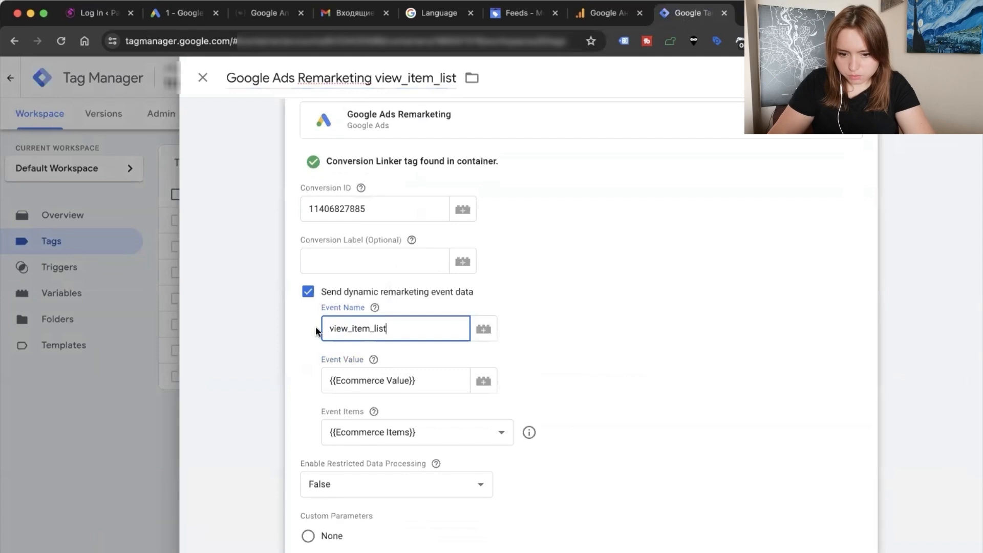
scroll(686, 391, down, 3)
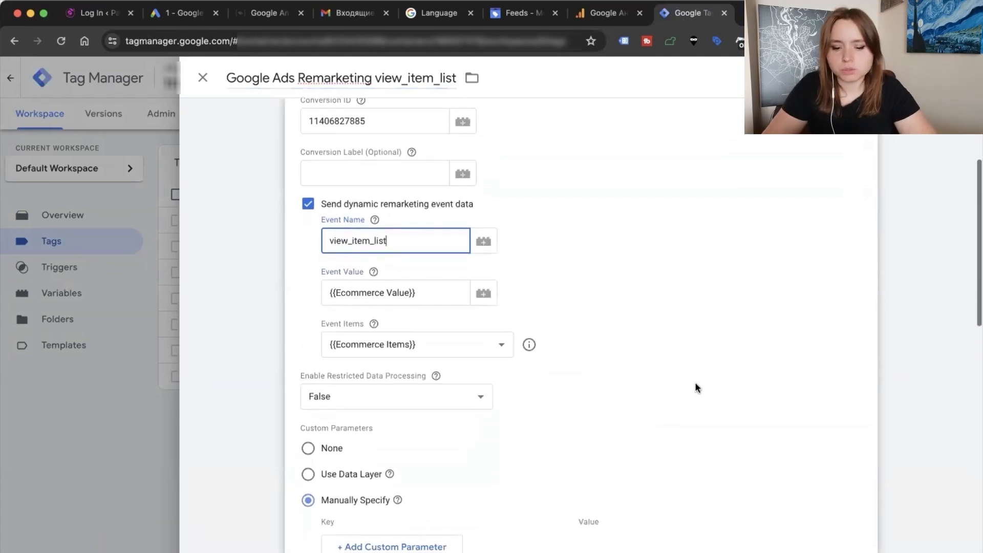
scroll(696, 388, down, 10)
click(383, 197)
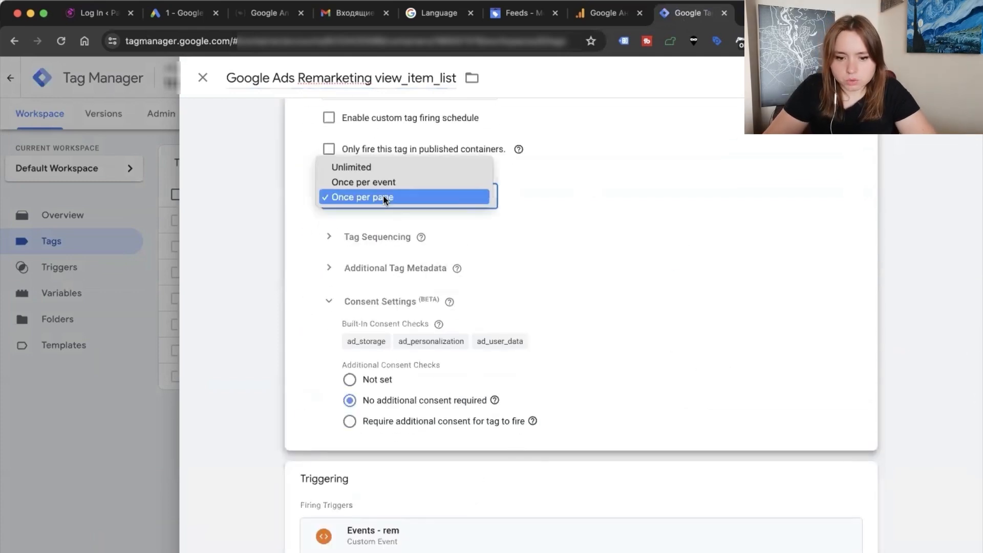
click(376, 182)
scroll(607, 369, down, 1)
Remove the Events - rem firing trigger from the view_item_list tag and start creating a new trigger for it.
click(654, 514)
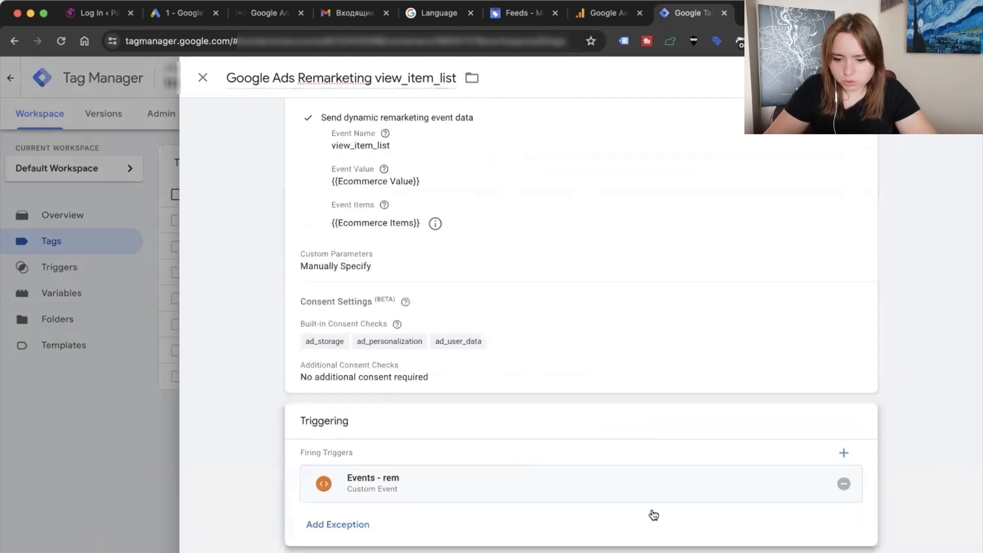
click(844, 483)
click(580, 480)
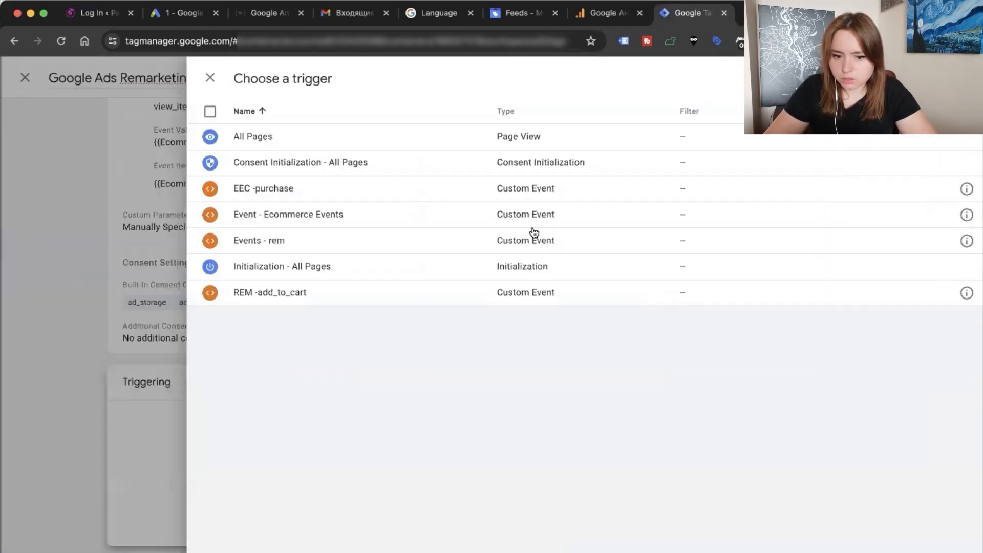
click(965, 78)
Make the new trigger a Custom Event with the event name view_item_list.
click(480, 168)
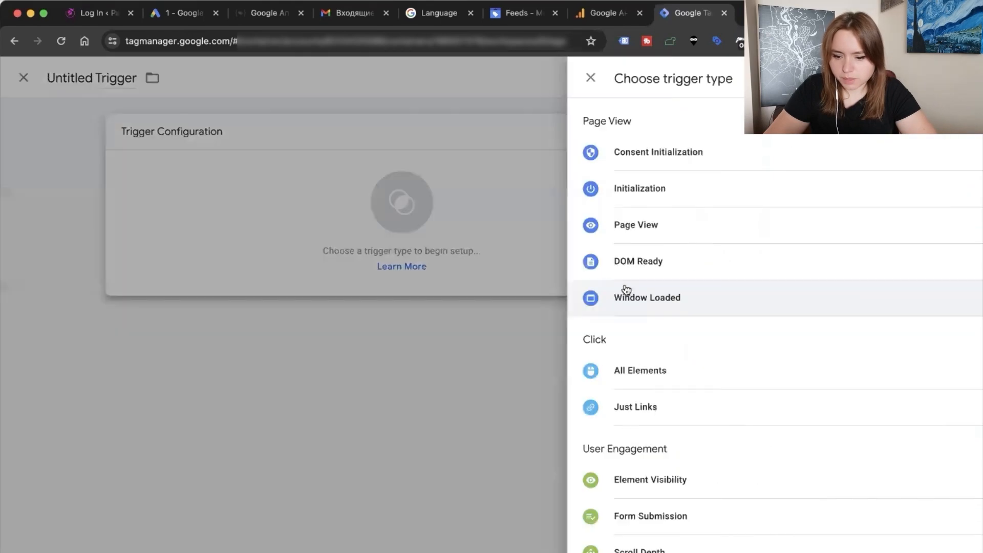
scroll(621, 435, down, 5)
click(636, 401)
click(370, 261)
key(cmd+v)
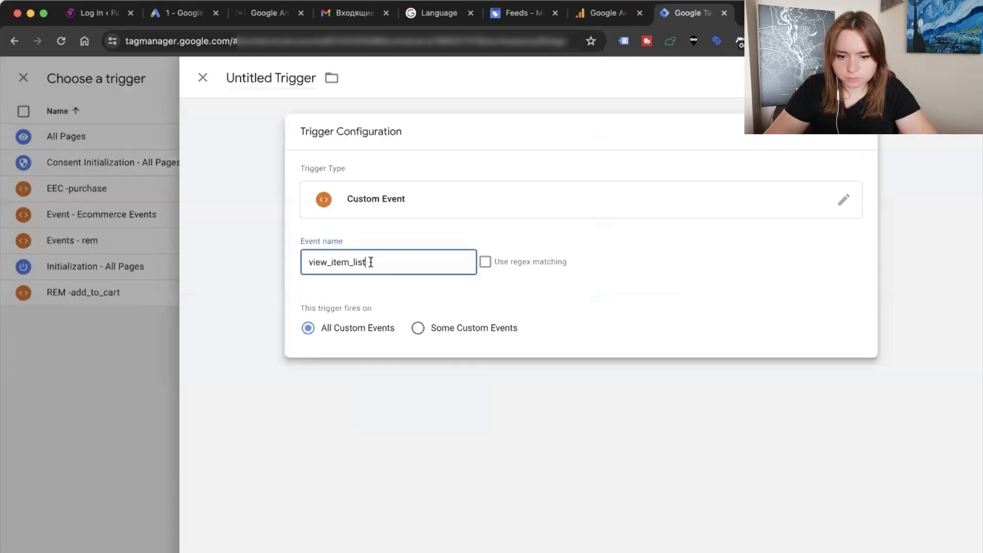
Name the trigger view_item_list and save both the trigger and the Google Ads Remarketing view_item_list tag.
click(282, 79)
key(super+v)
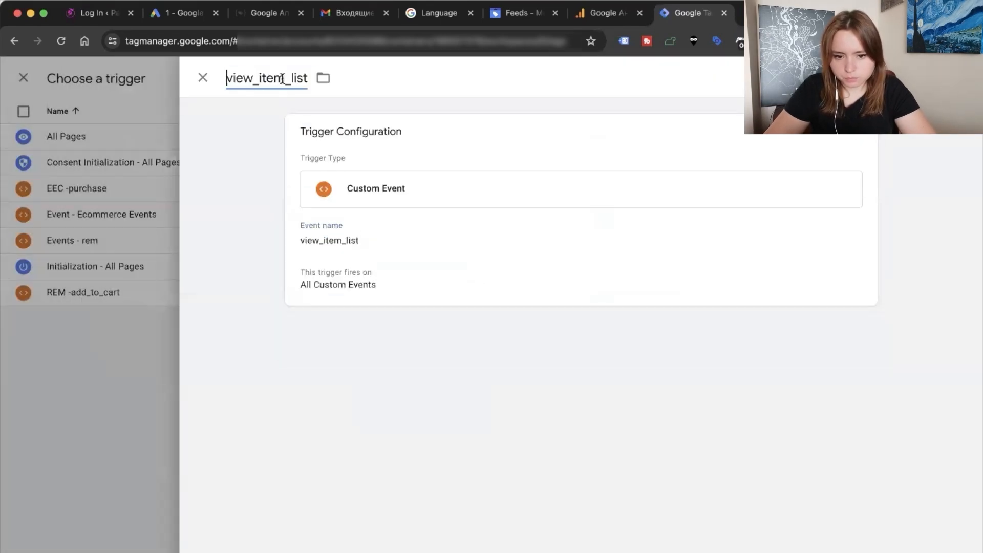
click(932, 78)
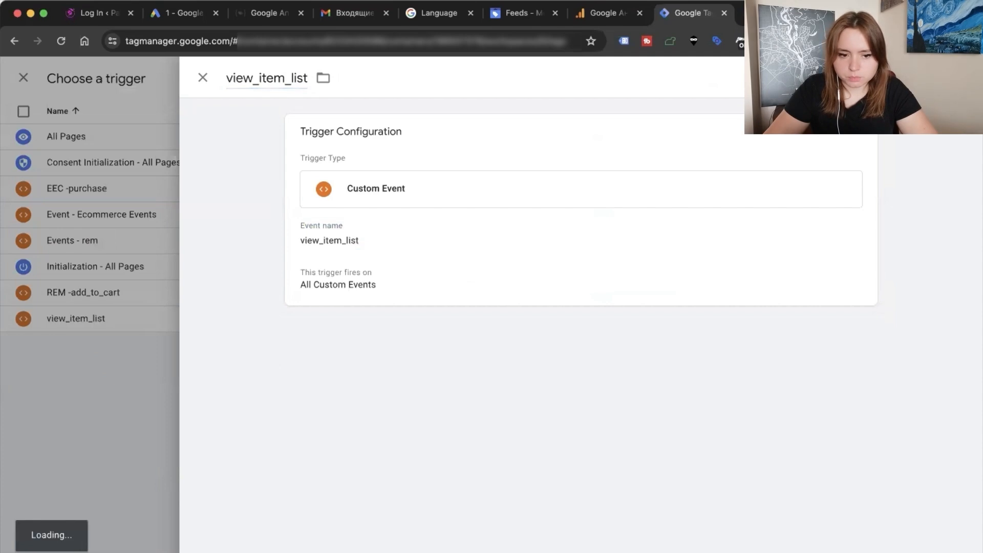
click(932, 78)
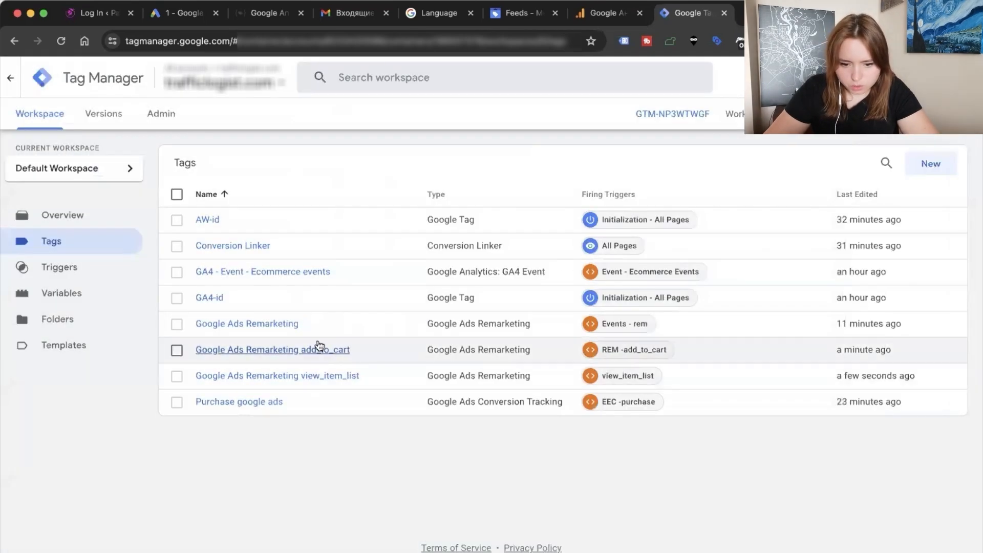
Remove view_item_list from the regex event name of the Events - rem trigger and save the trigger.
click(619, 326)
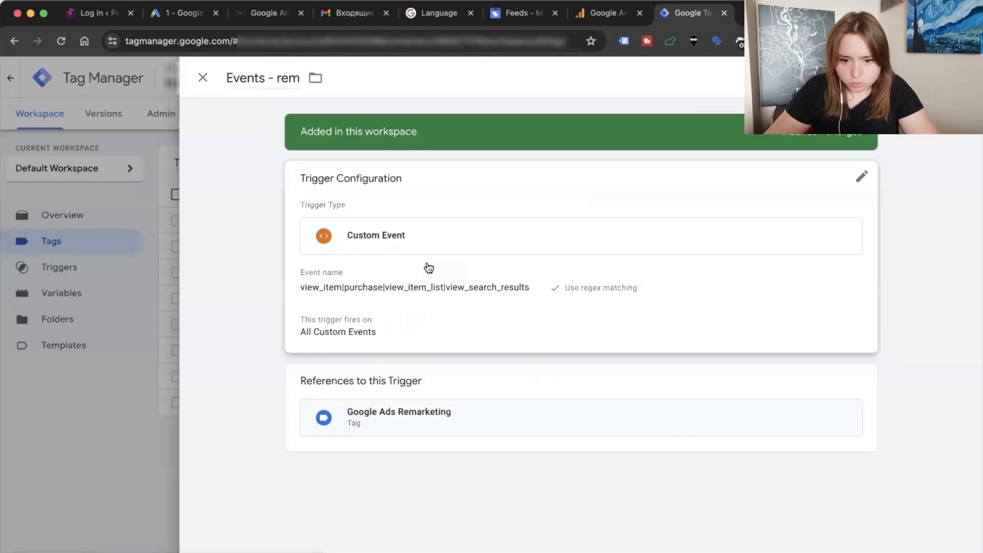
click(379, 308)
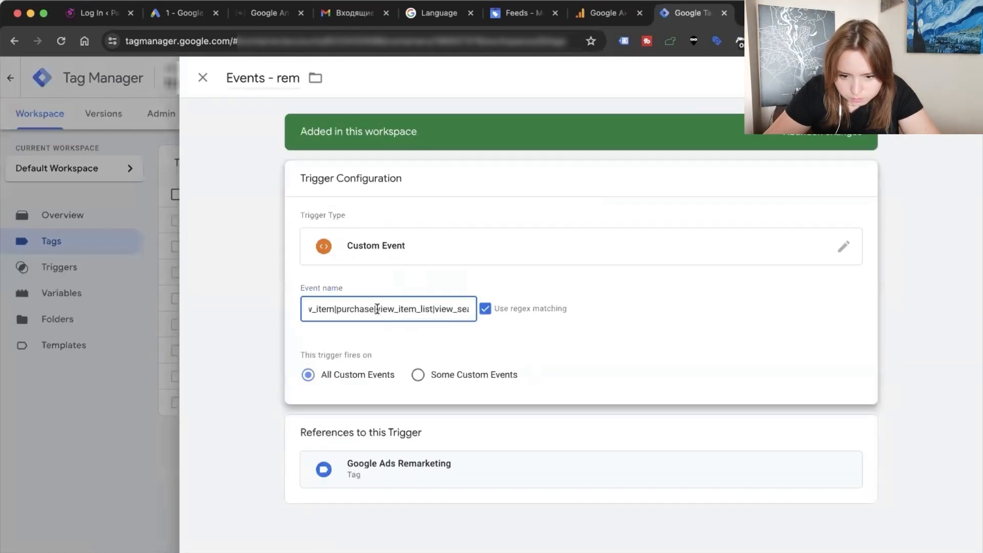
drag(321, 308, 398, 308)
key(BackSpace)
key(BackSpace)
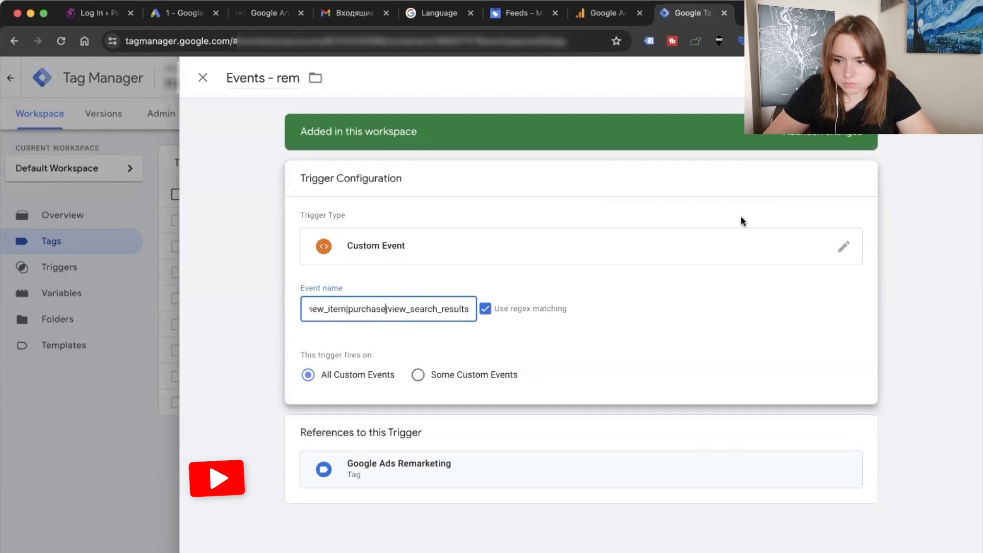
click(925, 78)
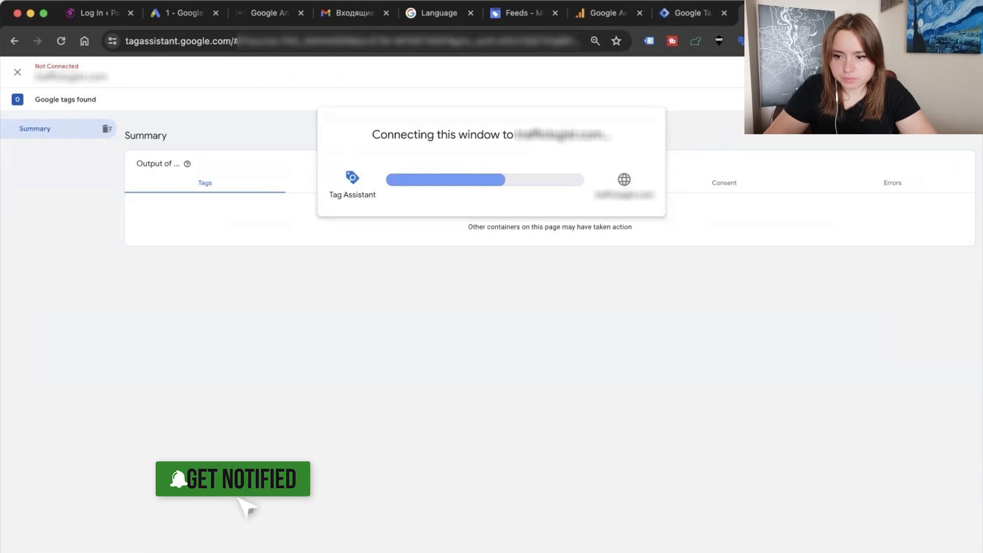
Close the old Tag Assistant session, start a new container preview and open the store's active domain for debugging.
key(super+w)
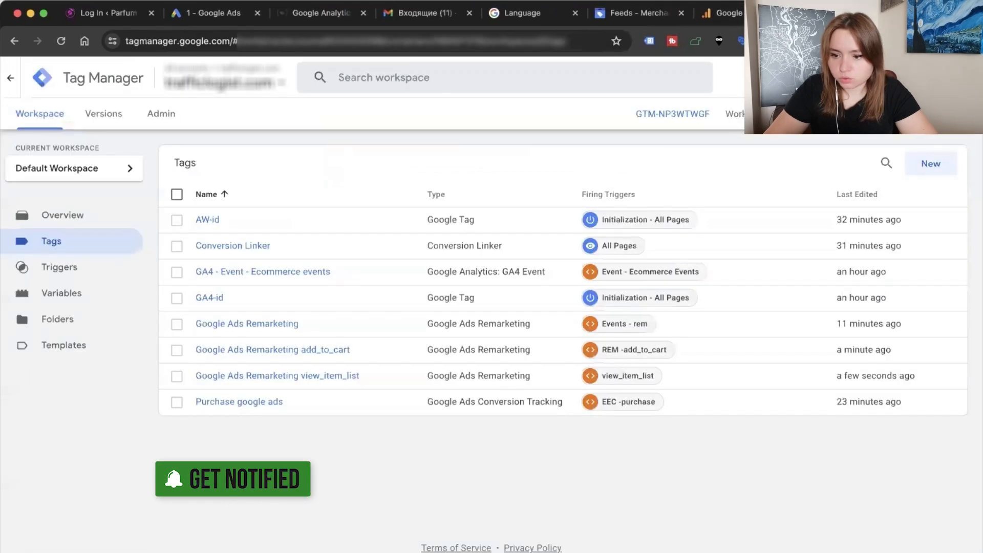
click(878, 114)
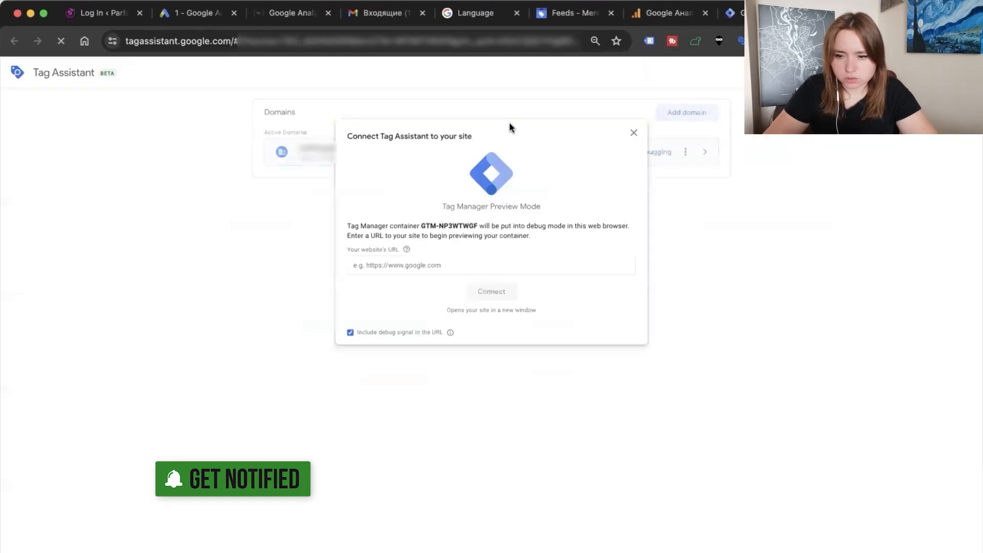
click(455, 264)
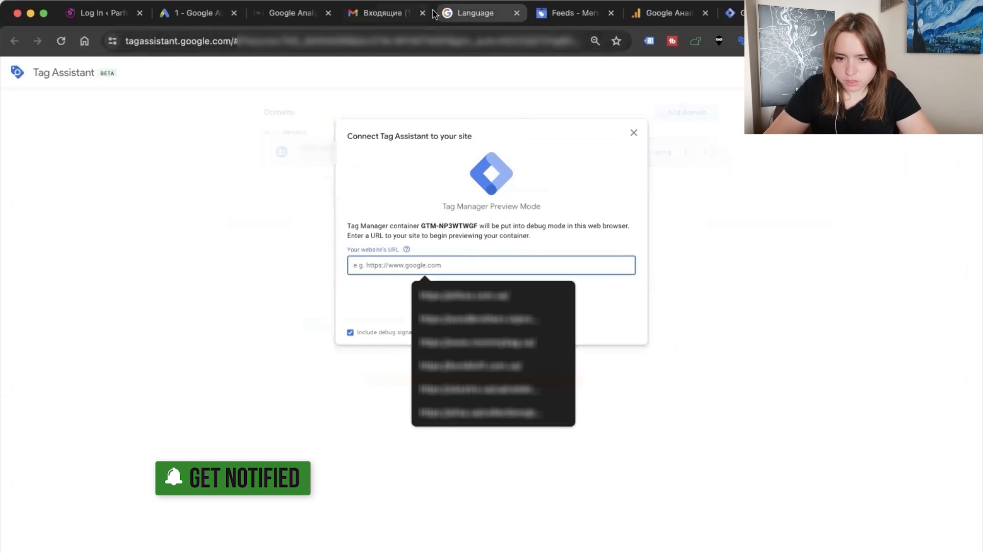
click(340, 386)
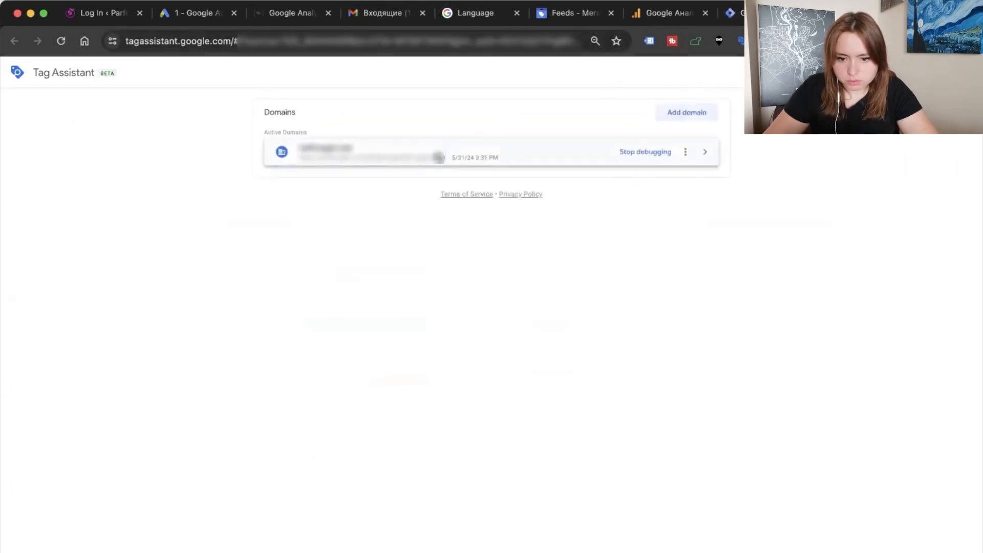
click(438, 154)
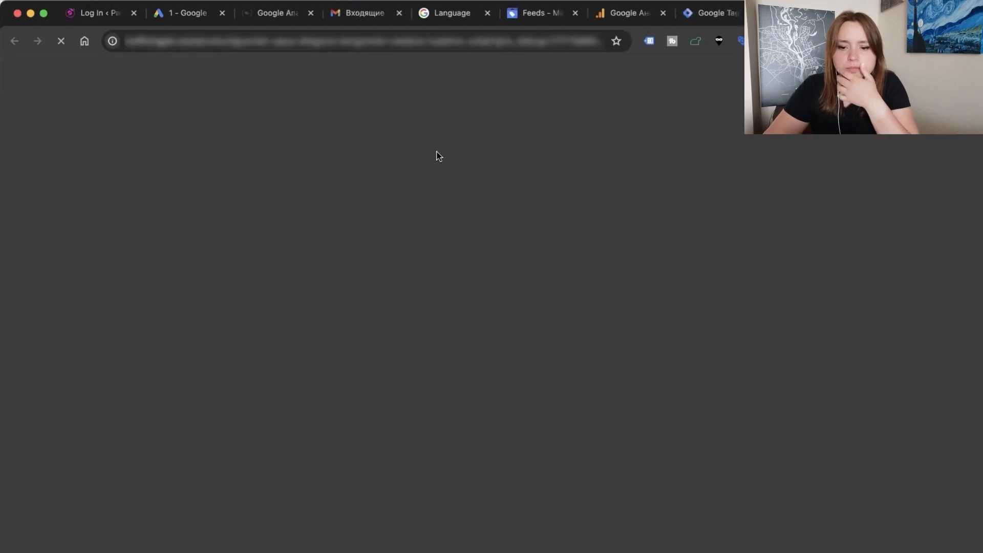
Add the Guerlain Aqua Allegoria Bergamote Calabria perfume to the cart and open its Унісекс category page.
scroll(440, 328, down, 3)
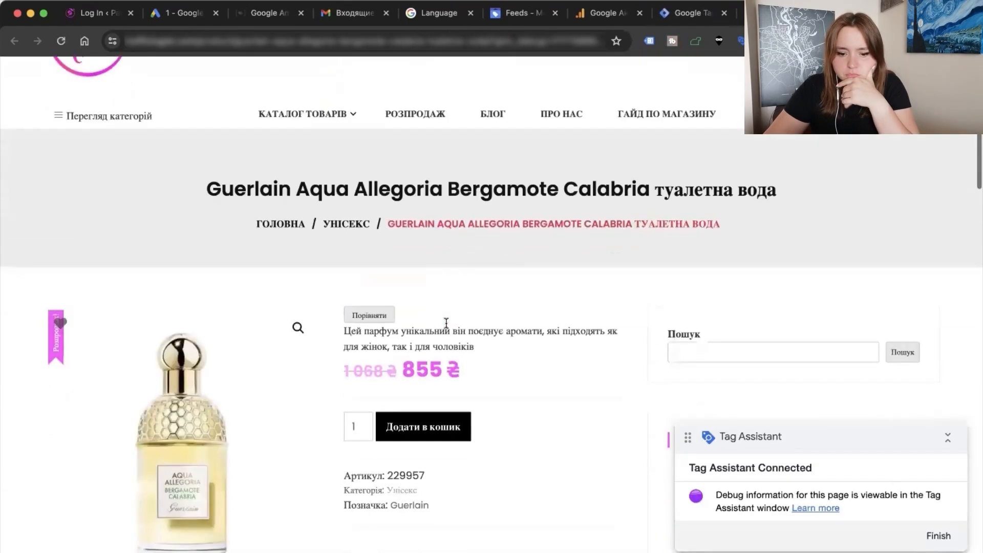
click(438, 409)
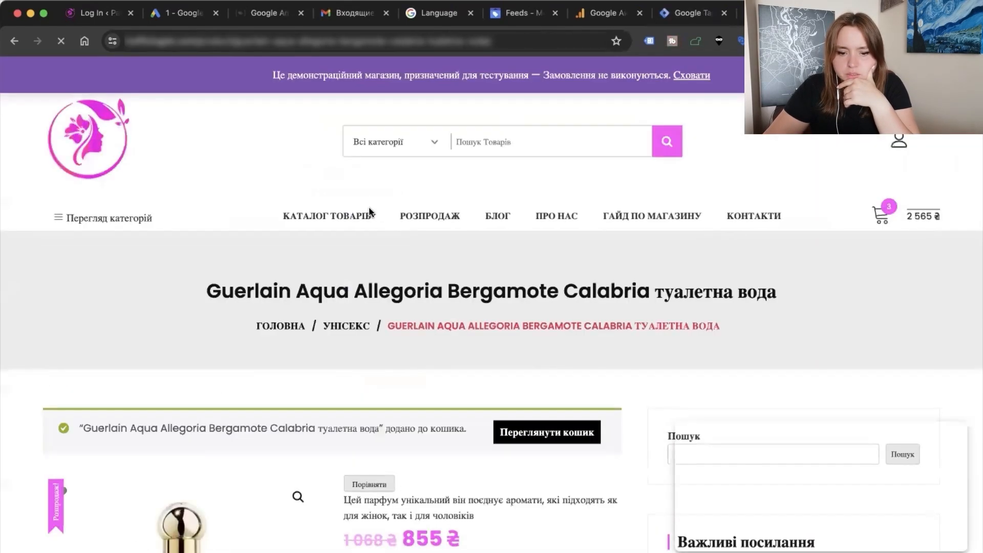
click(347, 328)
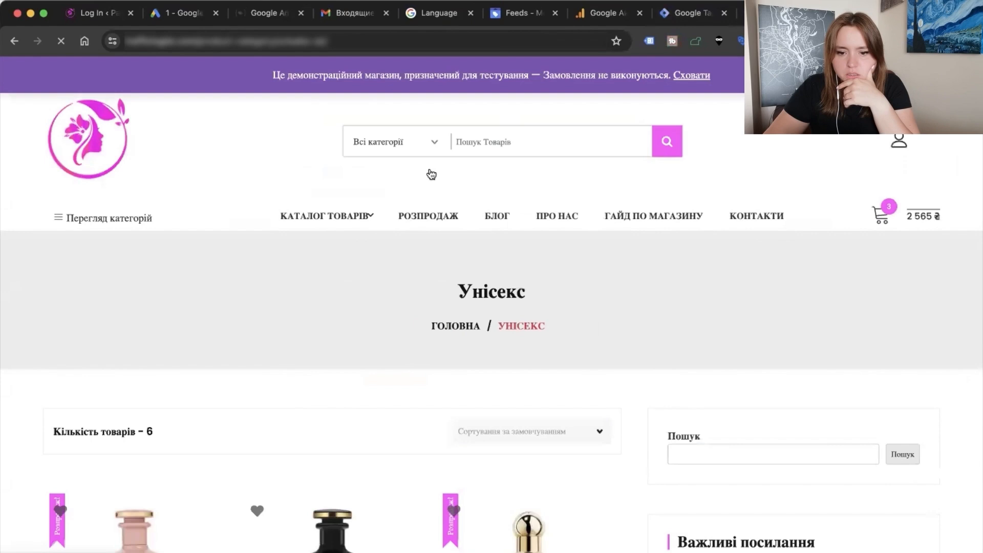
Search the store's products for Dgth, and return to the Tag Assistant debug session.
click(476, 142)
text(Dgth)
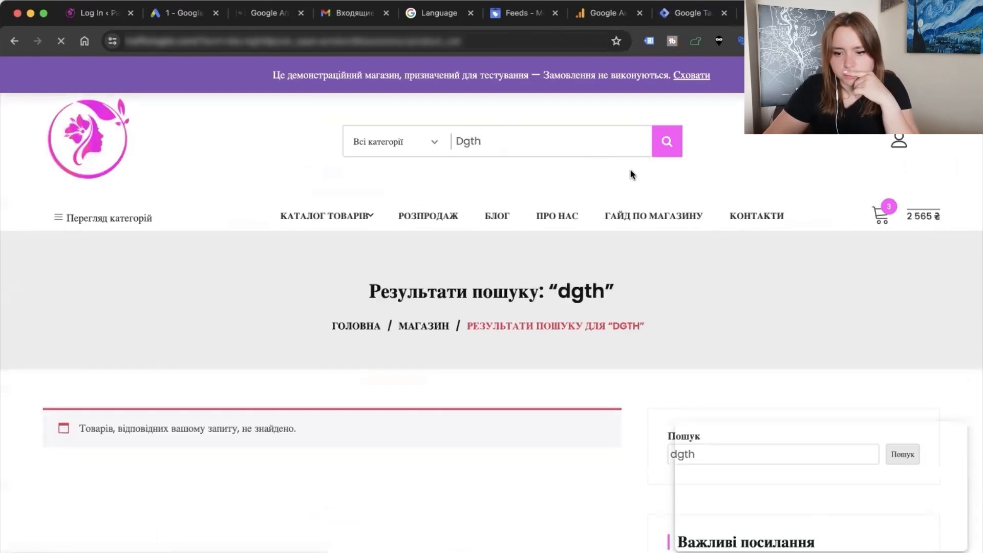
click(780, 13)
click(492, 242)
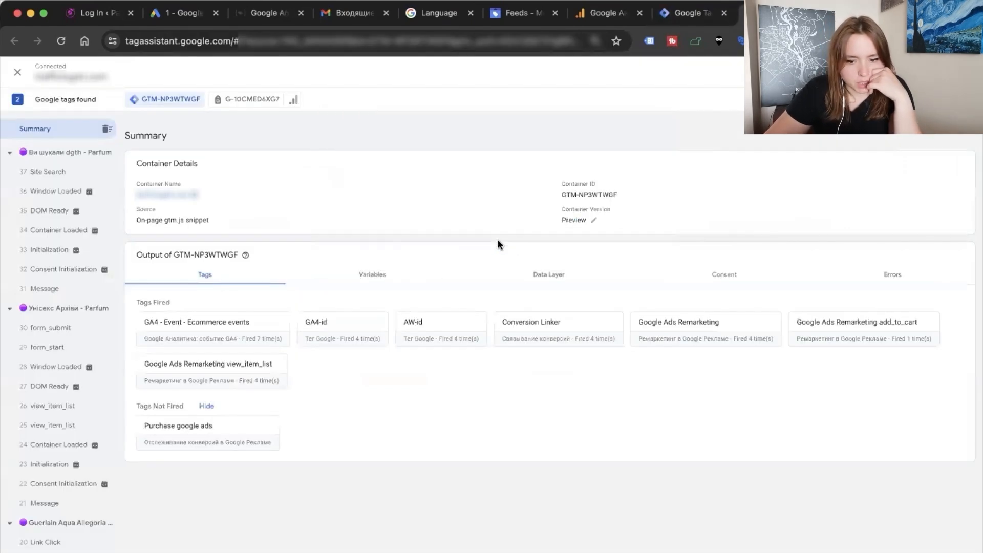
Inspect the Google Ads Remarketing tag's details for the first product page's view_item event.
scroll(14, 496, down, 8)
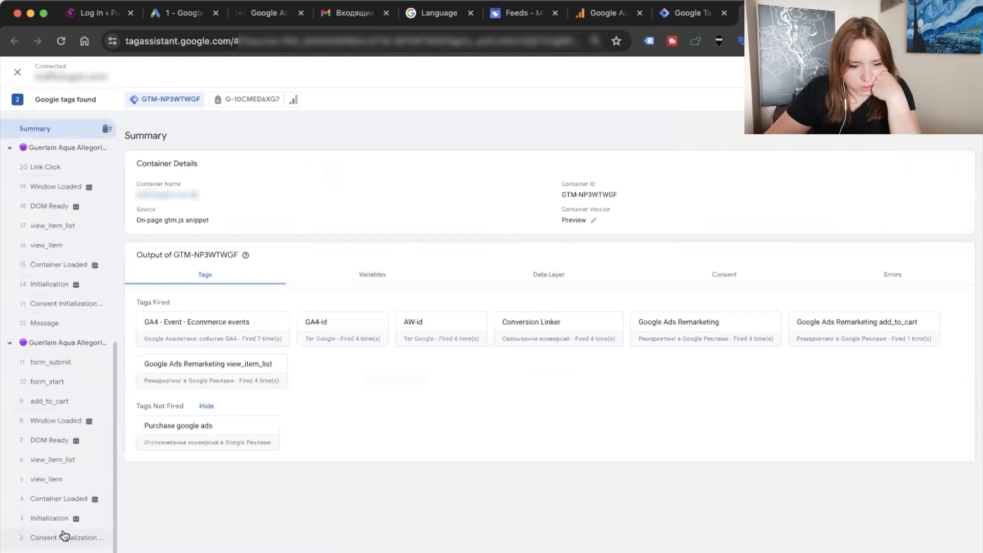
click(66, 479)
click(379, 302)
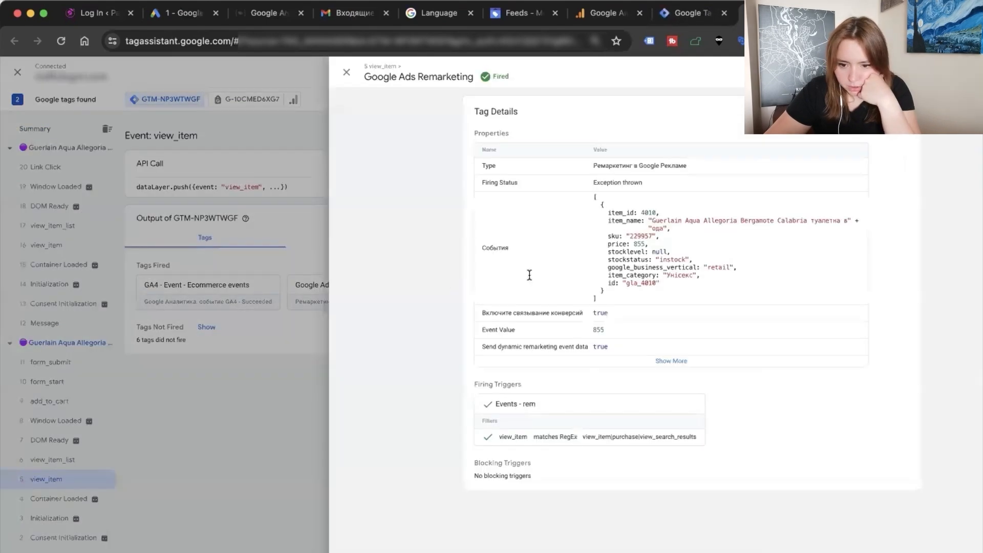
click(271, 72)
Inspect the Google Ads Remarketing view_item_list tag's items and firing trigger for the view_item_list event.
click(55, 459)
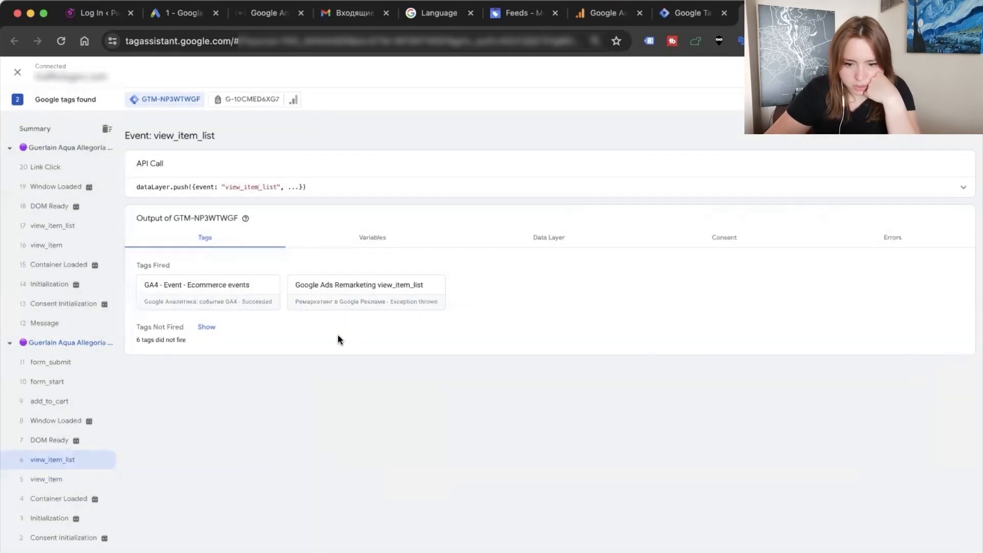
click(373, 302)
scroll(605, 316, down, 10)
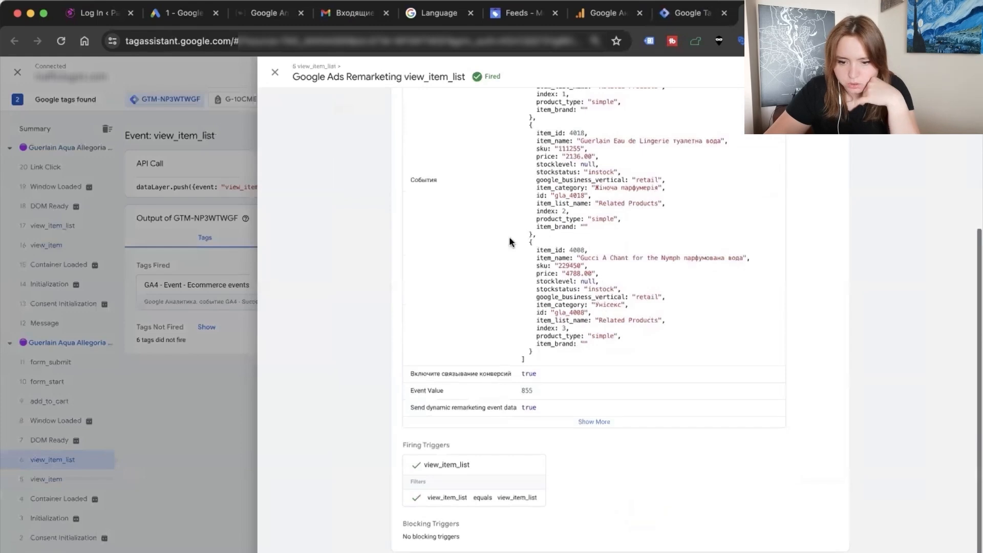
click(273, 72)
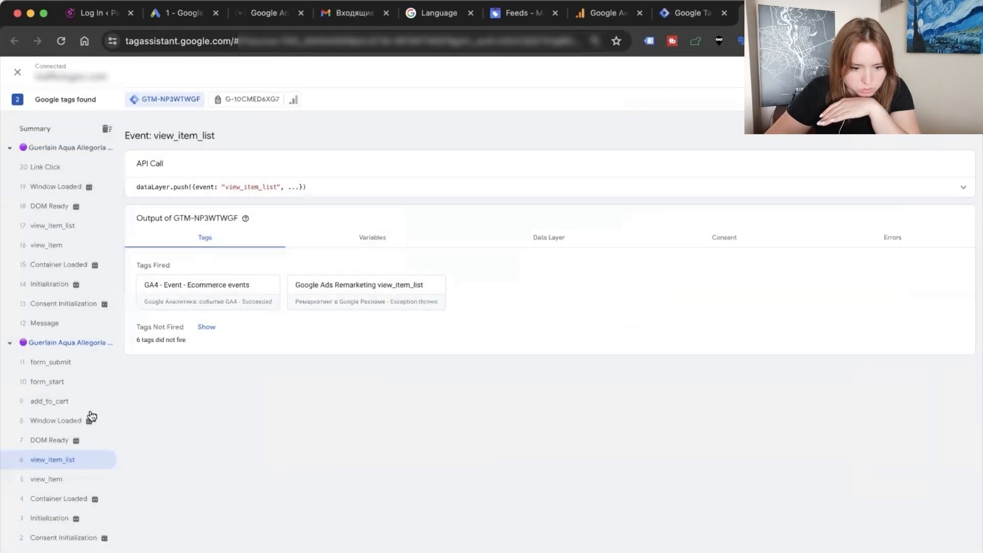
Inspect the Google Ads Remarketing add_to_cart tag's items and firing trigger for the add_to_cart event.
click(51, 401)
click(397, 302)
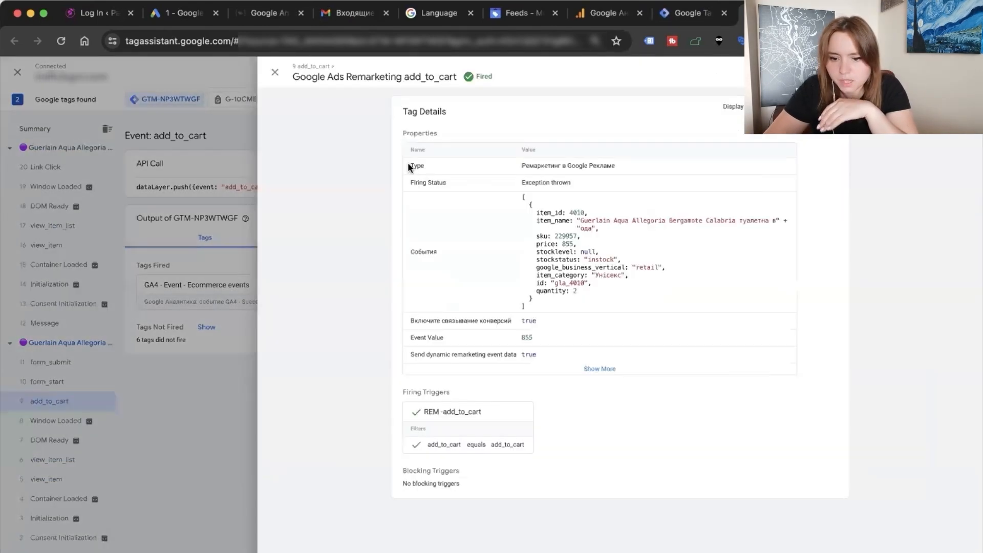
click(276, 72)
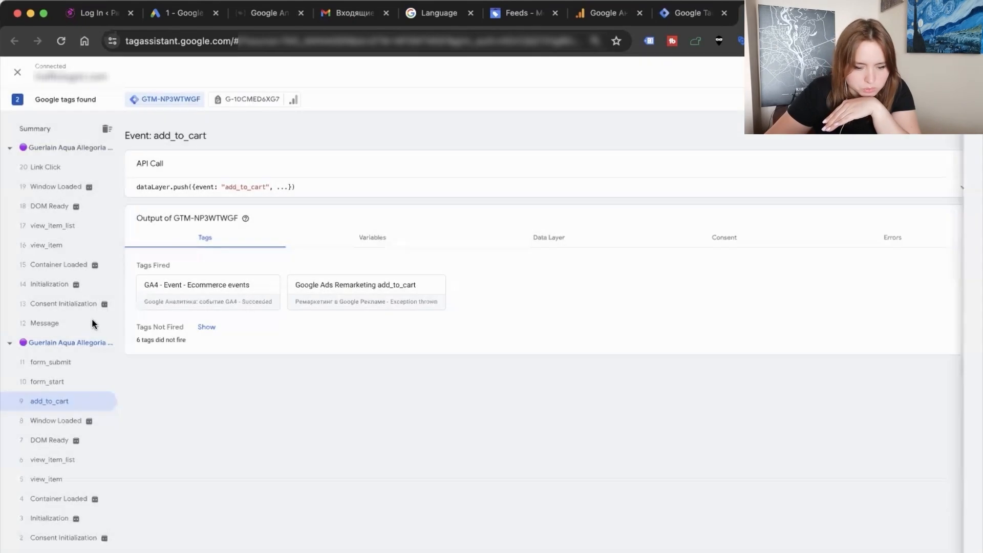
Check which tags fired on the product page's form_submit event and look through the rest of the event timeline.
scroll(56, 391, up, 1)
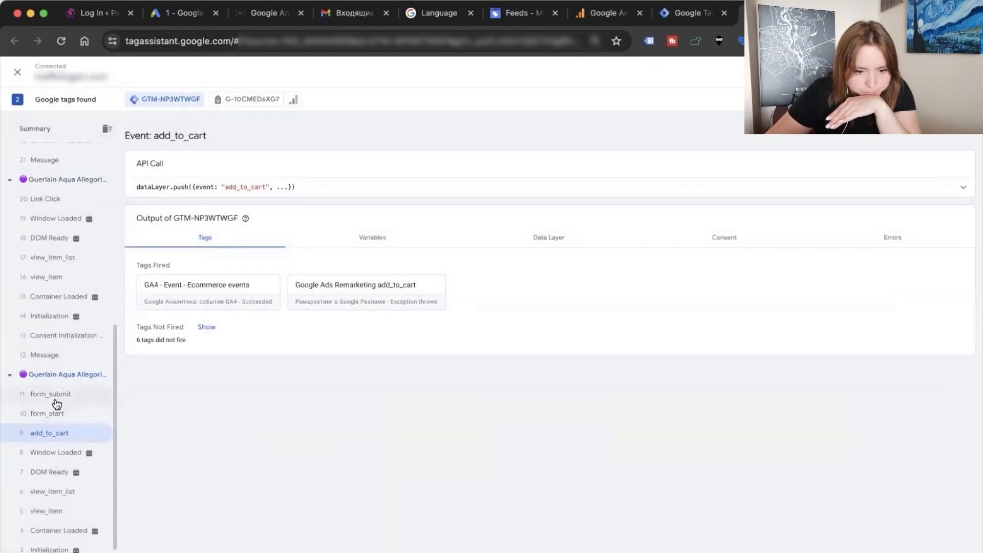
click(54, 399)
click(57, 410)
click(59, 399)
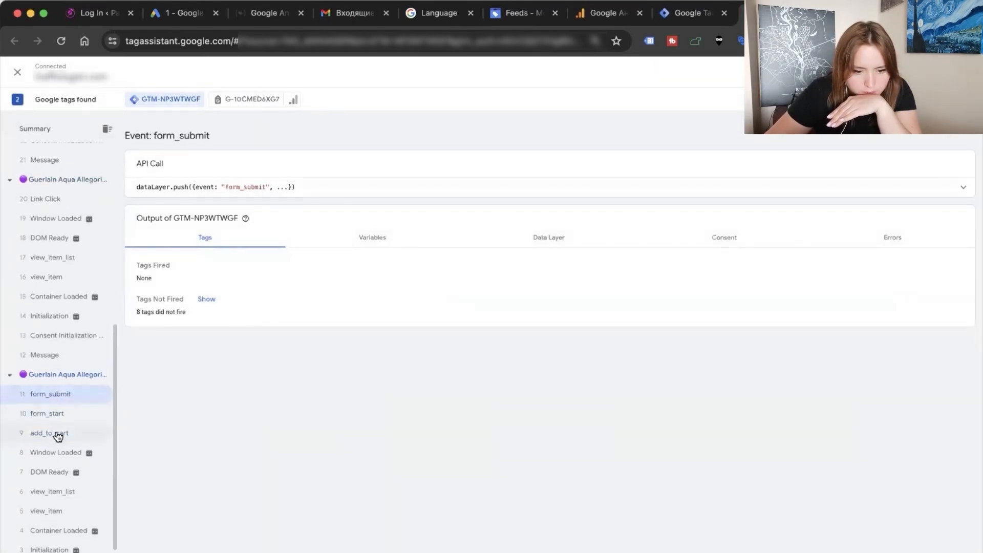
scroll(58, 435, up, 3)
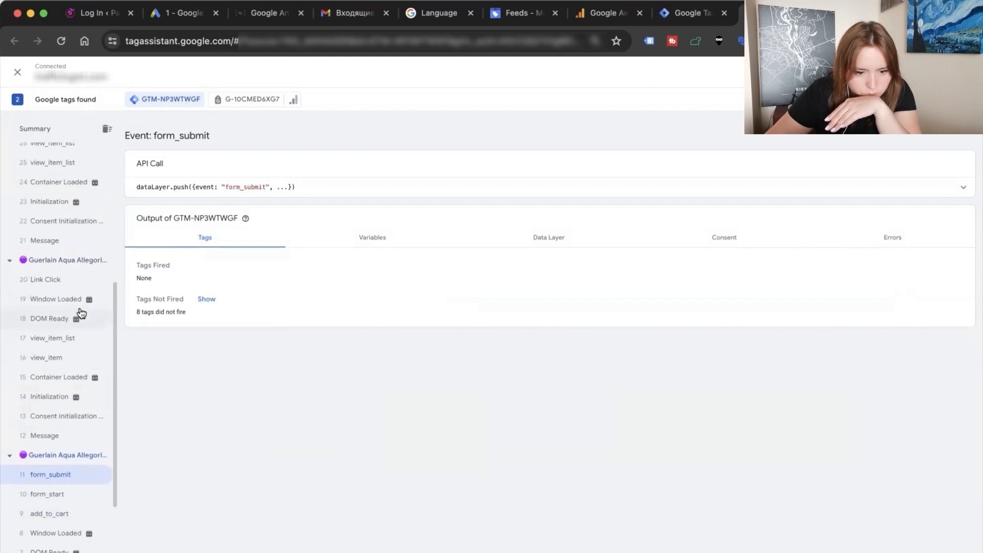
scroll(81, 373, down, 2)
scroll(81, 373, down, 1)
scroll(81, 372, up, 3)
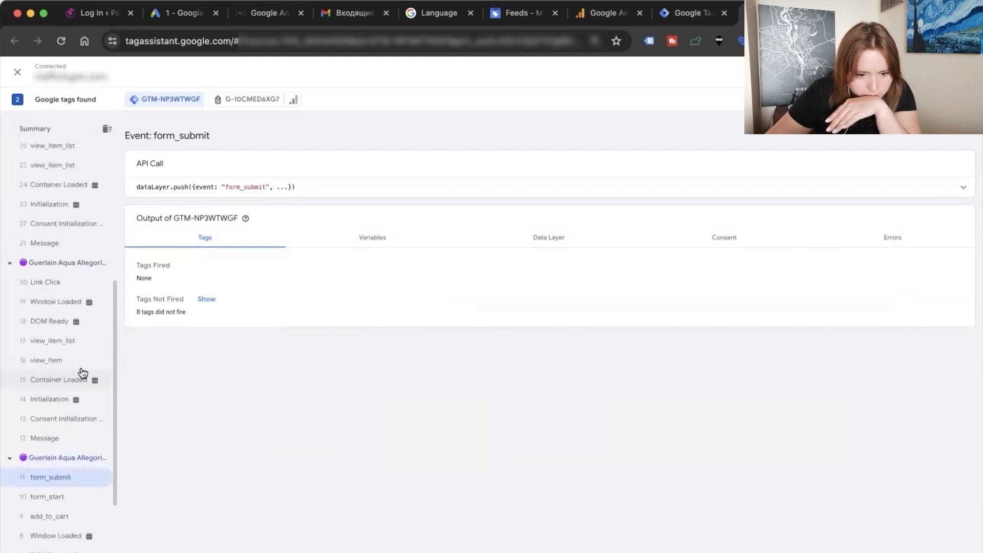
scroll(89, 337, up, 5)
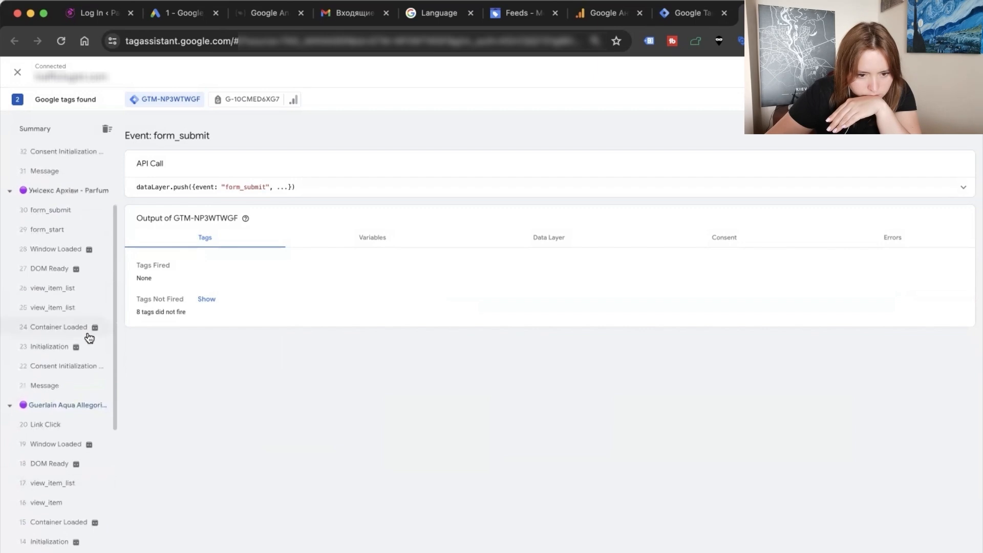
scroll(89, 338, up, 4)
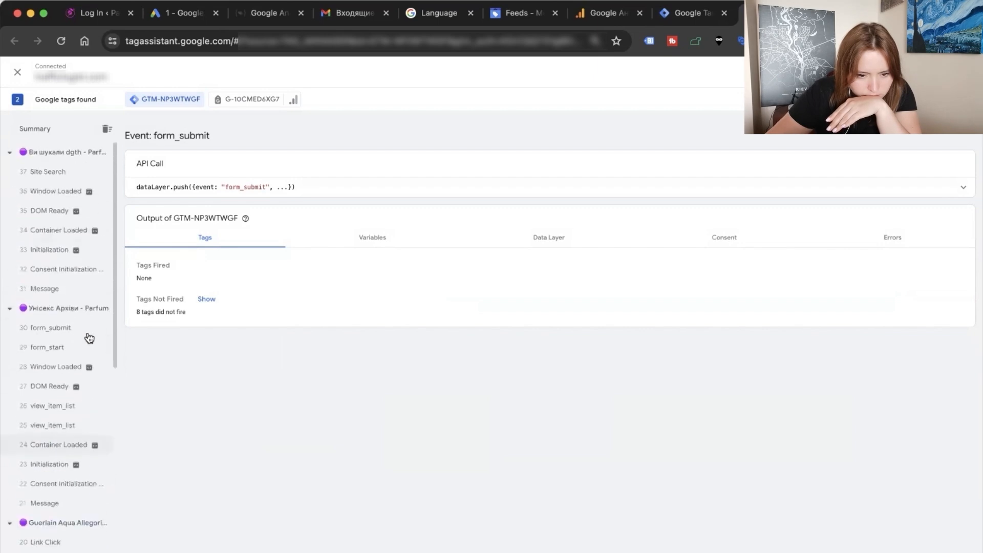
Inspect all properties of the Google Ads Remarketing tag fired on the Site Search event.
click(72, 172)
click(195, 304)
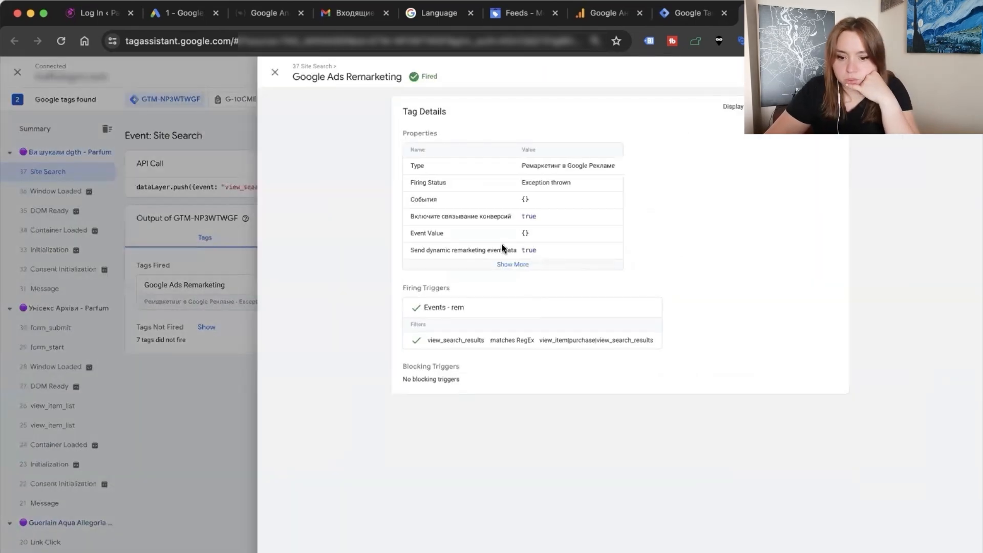
click(508, 264)
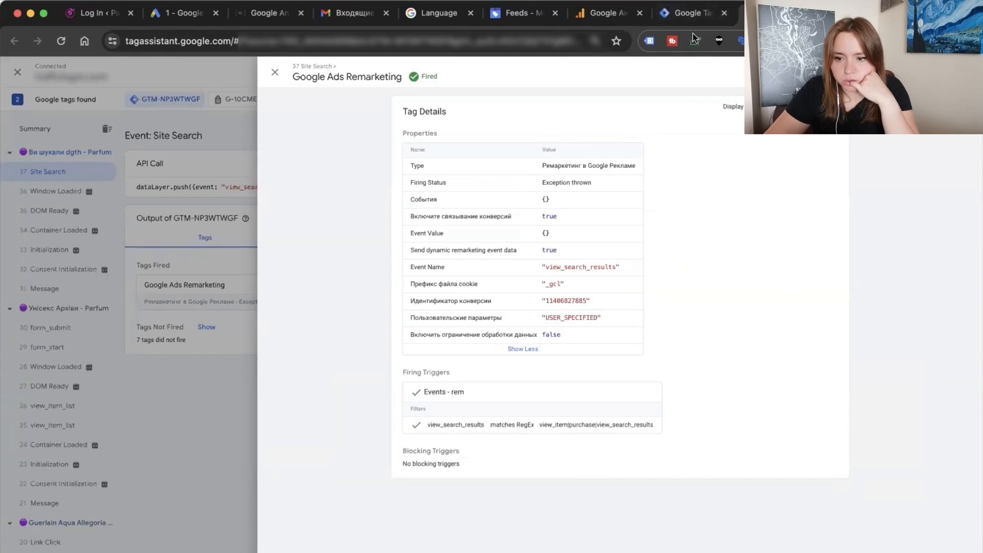
click(275, 72)
Examine the Site Search event's data layer values, highlighting the cartContent key.
click(534, 238)
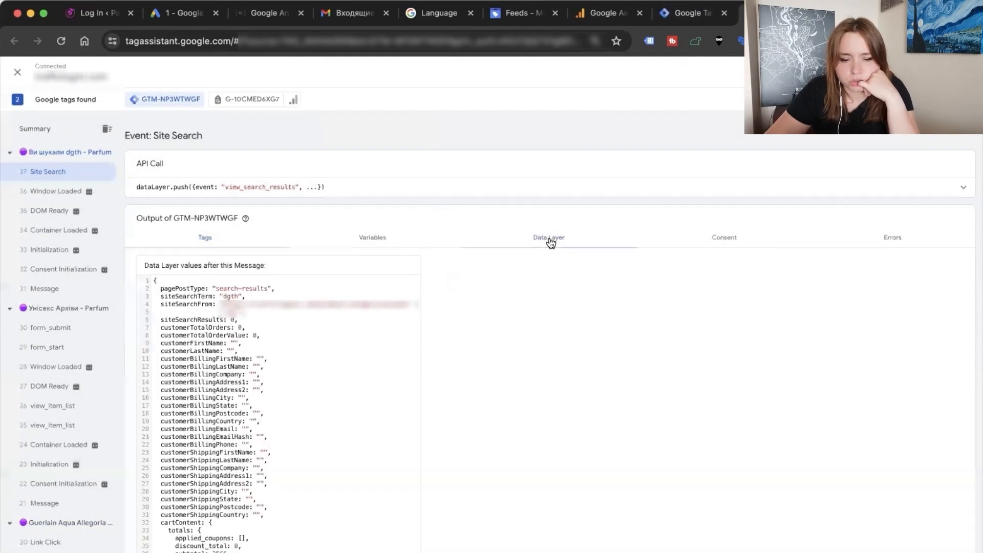
scroll(363, 351, down, 3)
scroll(363, 352, down, 2)
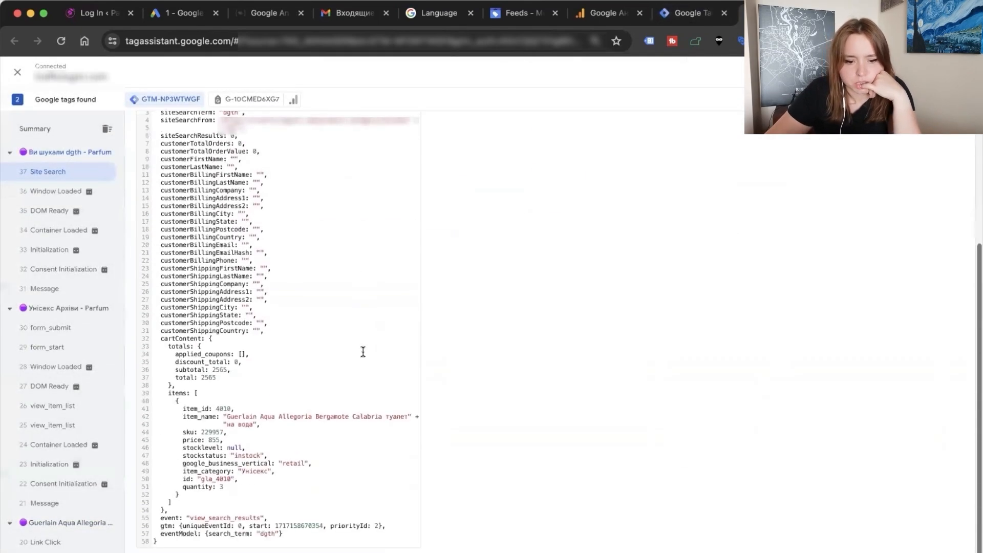
double_click(168, 338)
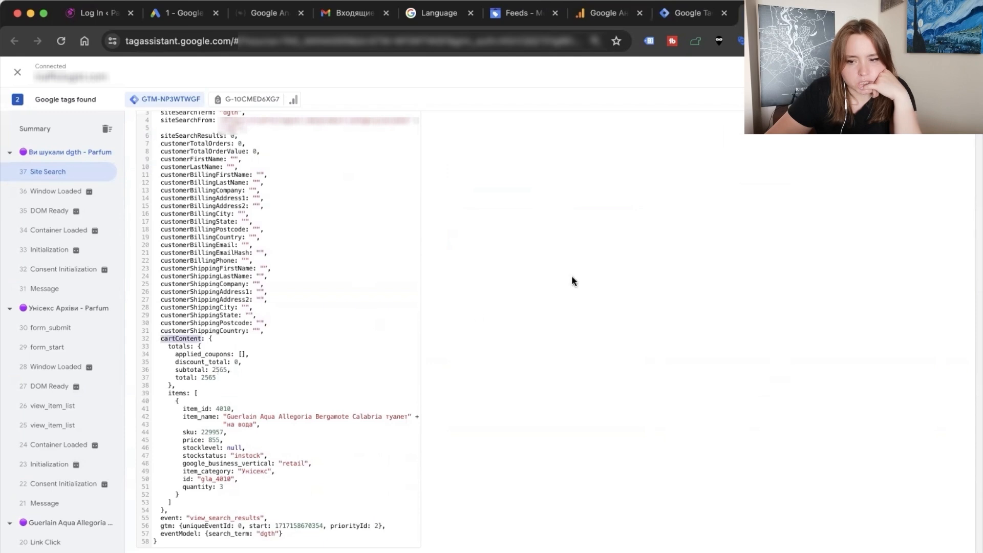
Switch to Tag Manager and make a copy of the Google Ads Remarketing view_item_list tag.
click(684, 14)
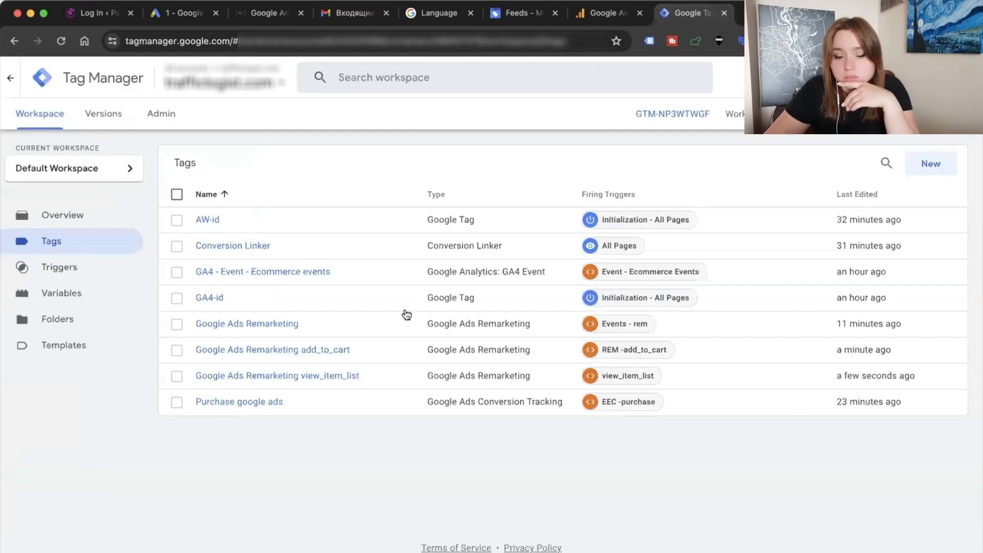
click(287, 377)
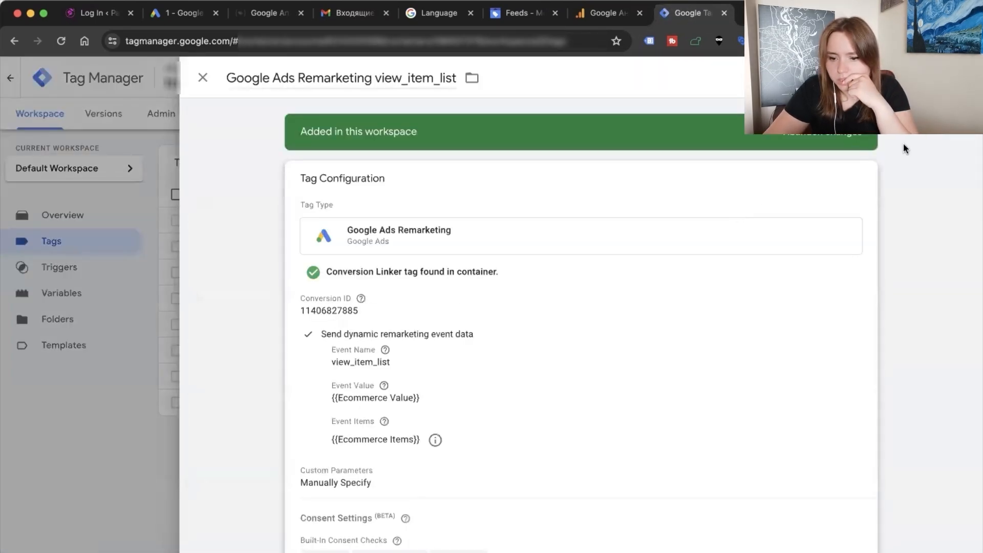
click(962, 77)
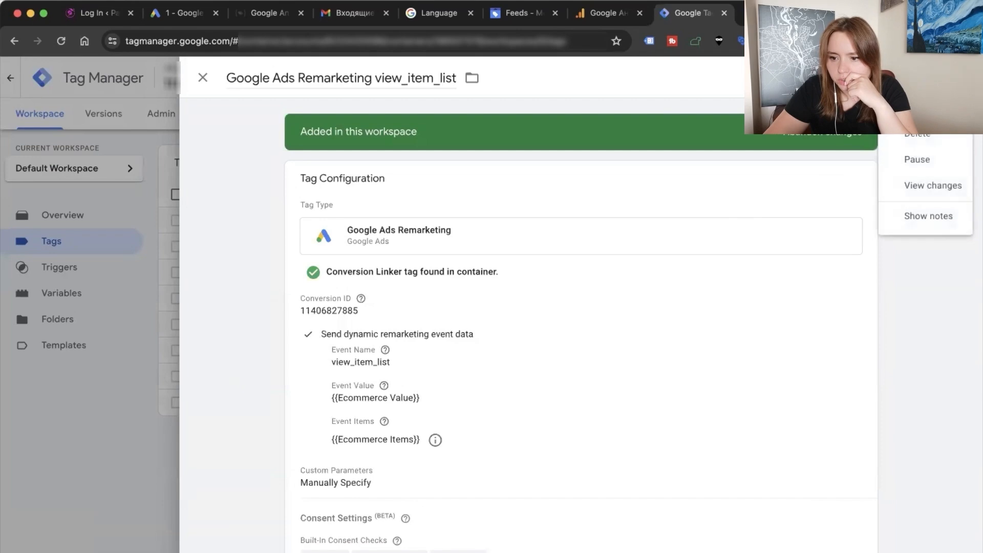
click(911, 106)
In Tag Assistant, copy the event name view_search_results from the Site Search event's data layer.
click(768, 14)
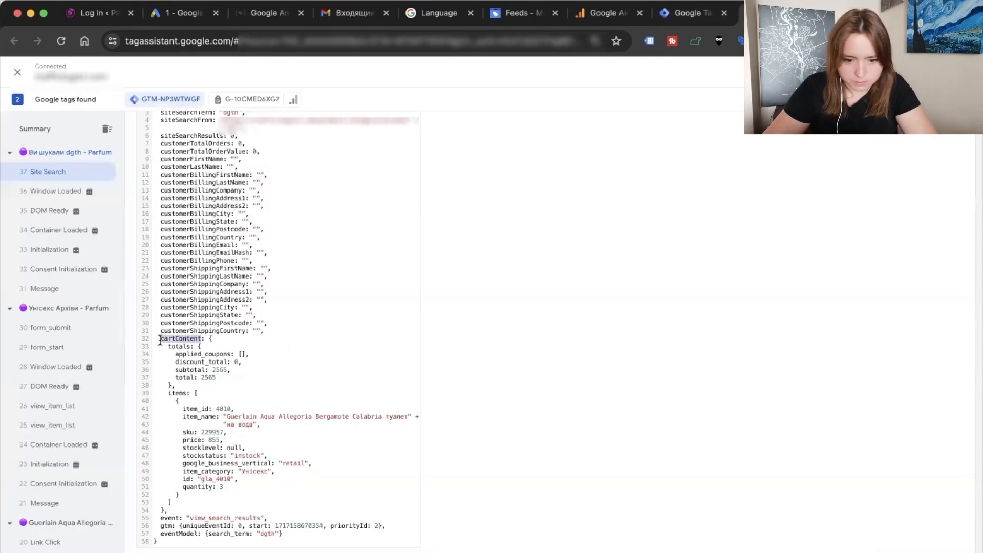
scroll(260, 290, up, 5)
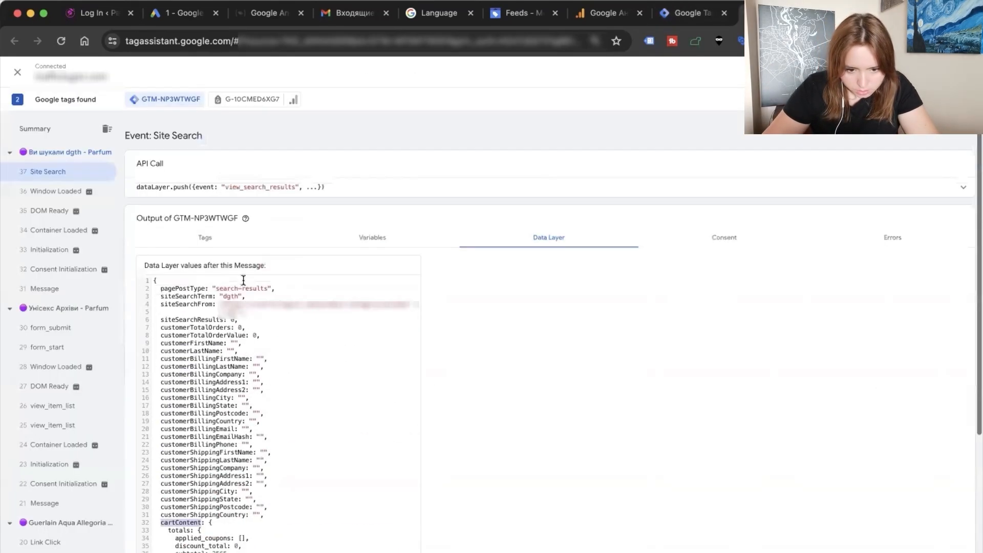
scroll(238, 286, down, 5)
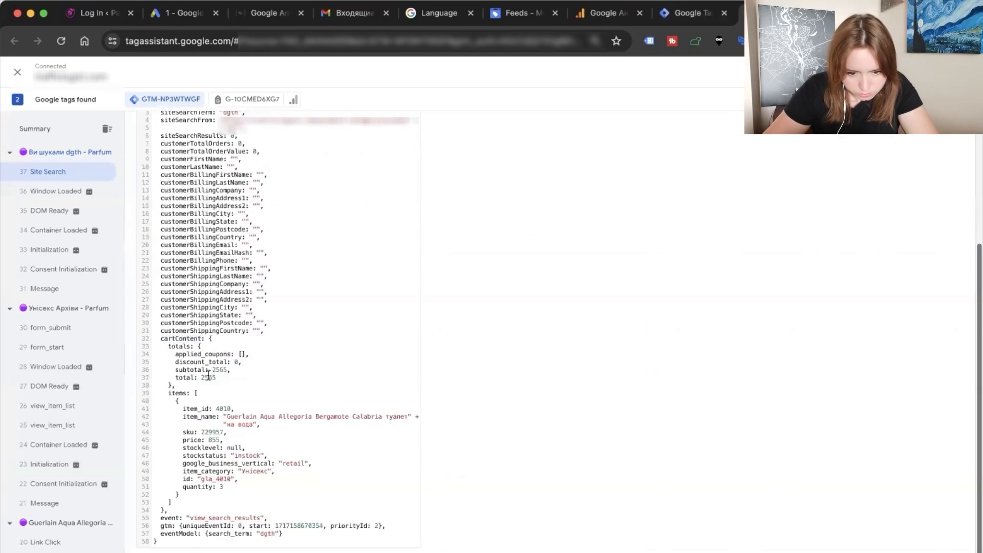
double_click(209, 517)
Back in Tag Manager, rename the copied tag as Google Ads Remarketing view_search_results.
click(686, 9)
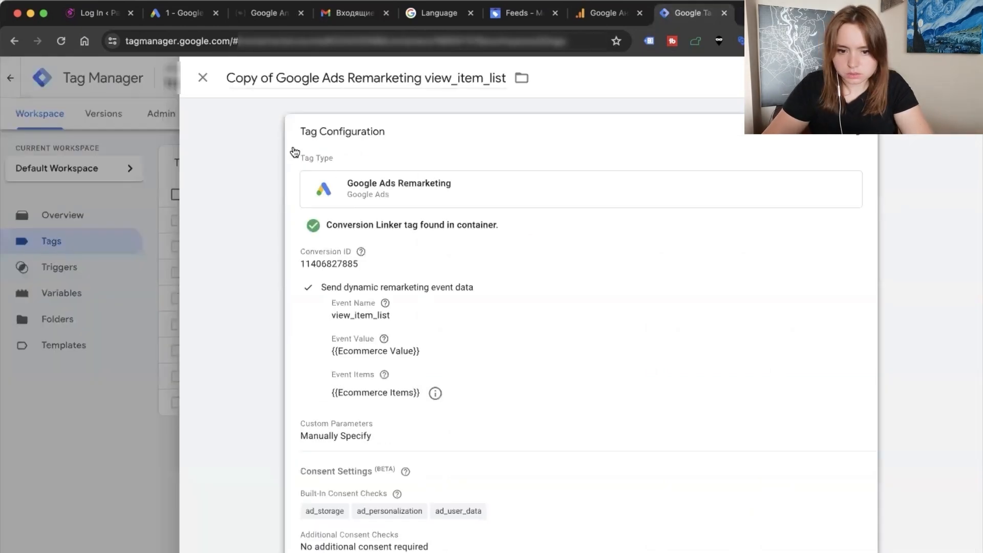
click(272, 79)
key(super+shift+Left)
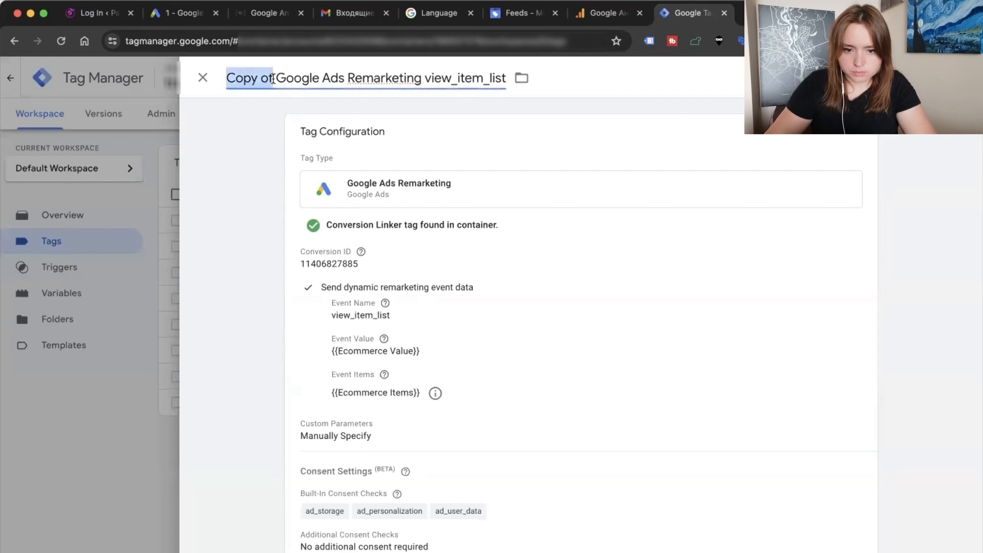
key(BackSpace)
drag(378, 82, 458, 86)
key(super+v)
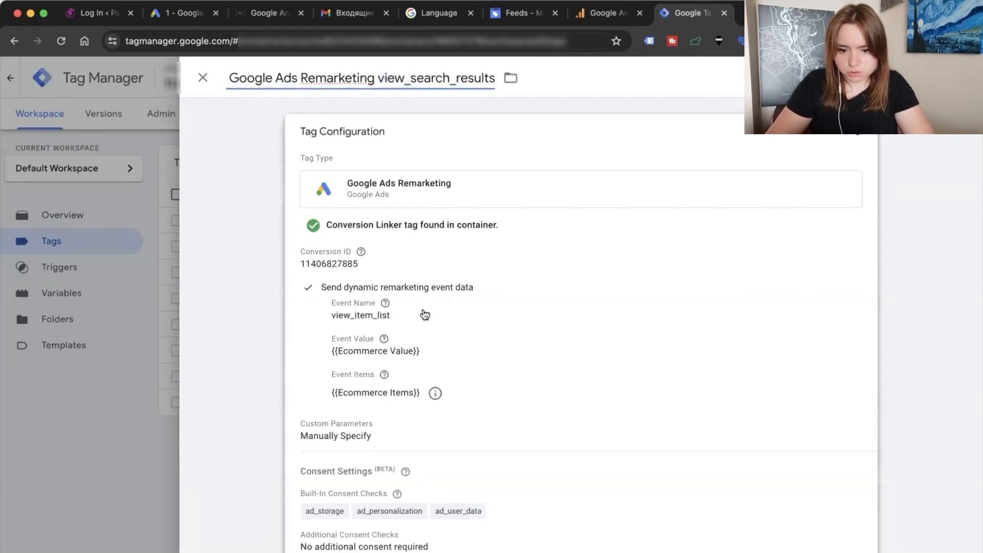
Set the tag's dynamic remarketing Event Name to view_search_results.
click(424, 313)
drag(391, 410, 306, 414)
key(super+v)
Remove the view_item_list firing trigger from the copied remarketing tag.
scroll(560, 423, down, 10)
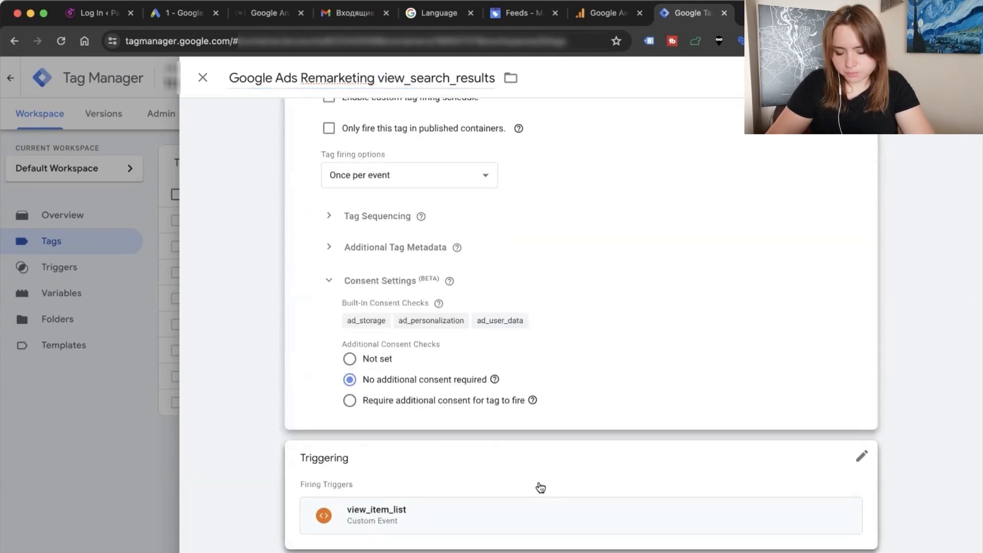
click(540, 487)
click(841, 484)
Create and save a Custom Event trigger named view_search_results with event name view_search_results as the tag's firing trigger.
click(537, 509)
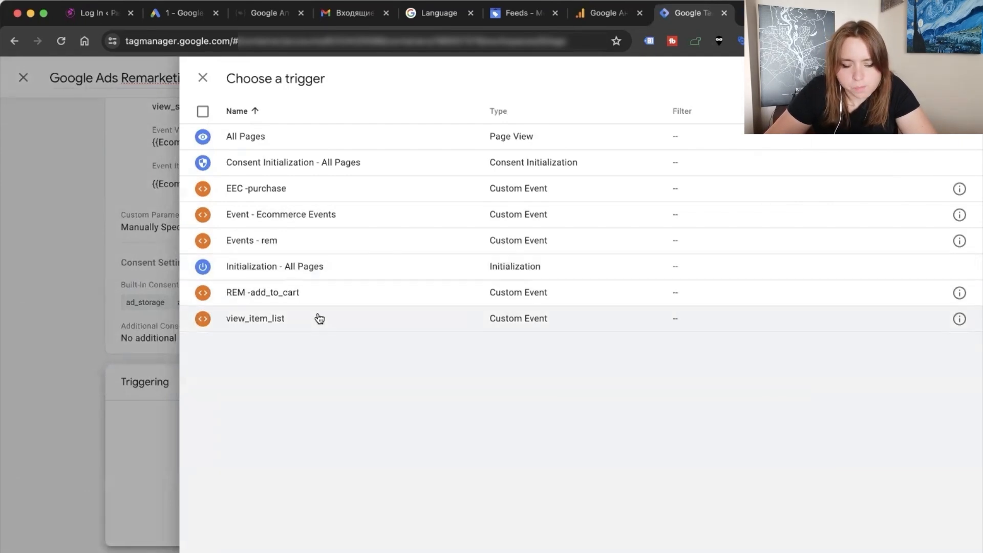
click(959, 77)
click(605, 151)
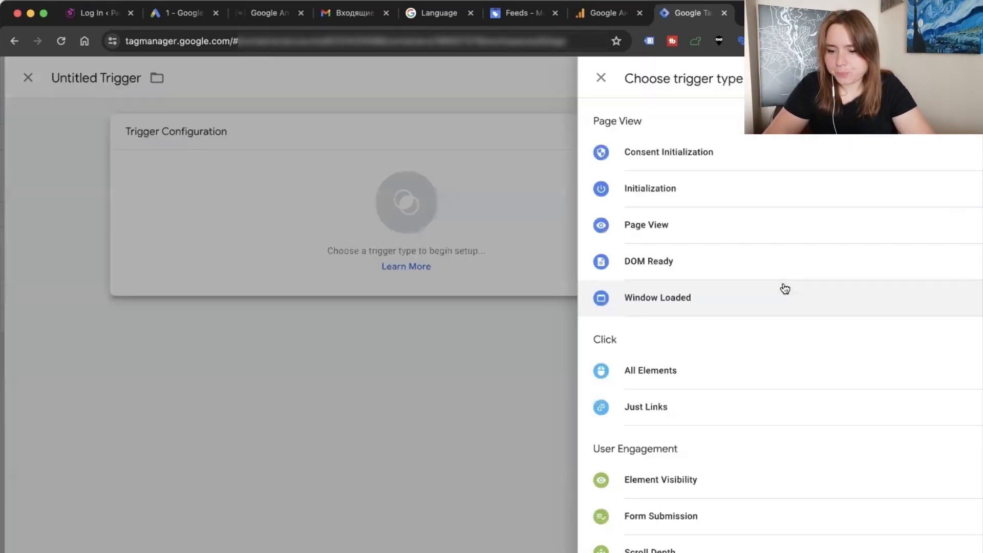
scroll(781, 287, down, 5)
click(640, 404)
click(345, 262)
key(super+v)
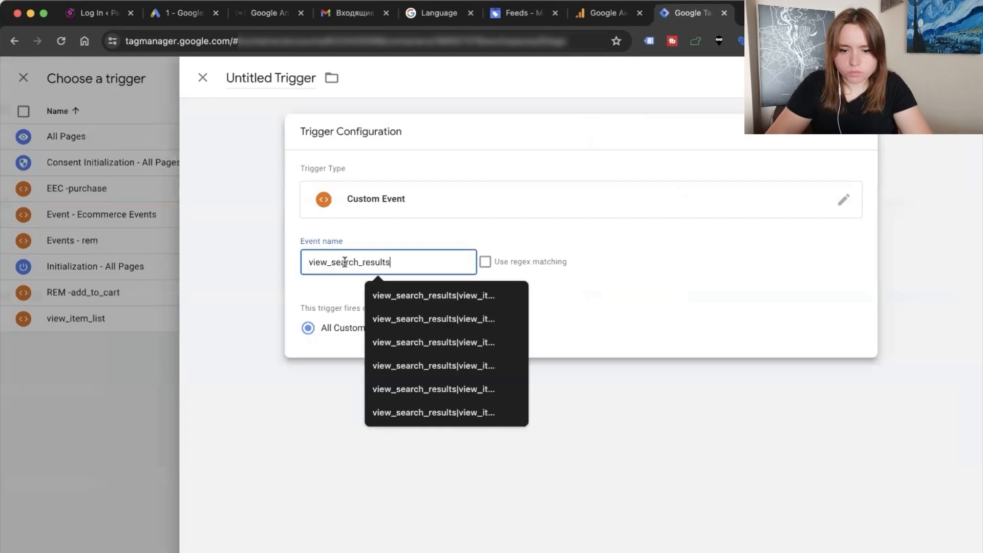
click(266, 81)
key(super+v)
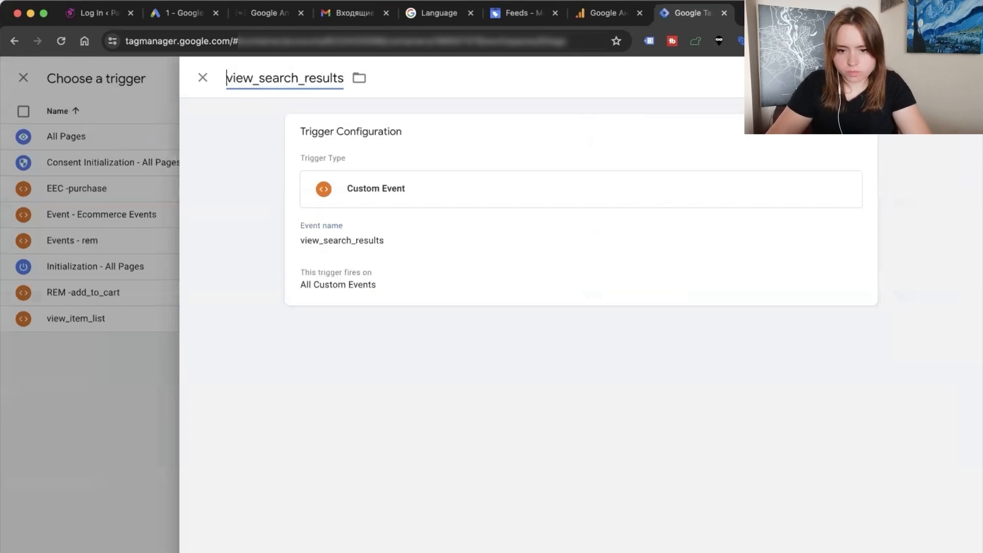
click(948, 77)
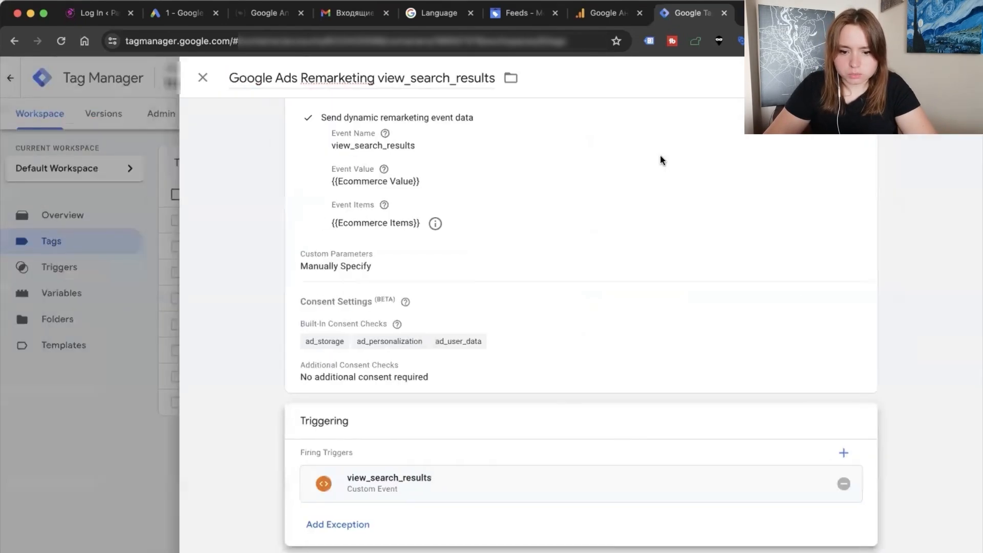
In Tag Assistant, inspect all properties of the Google Ads Remarketing tag fired on the Site Search event.
click(389, 229)
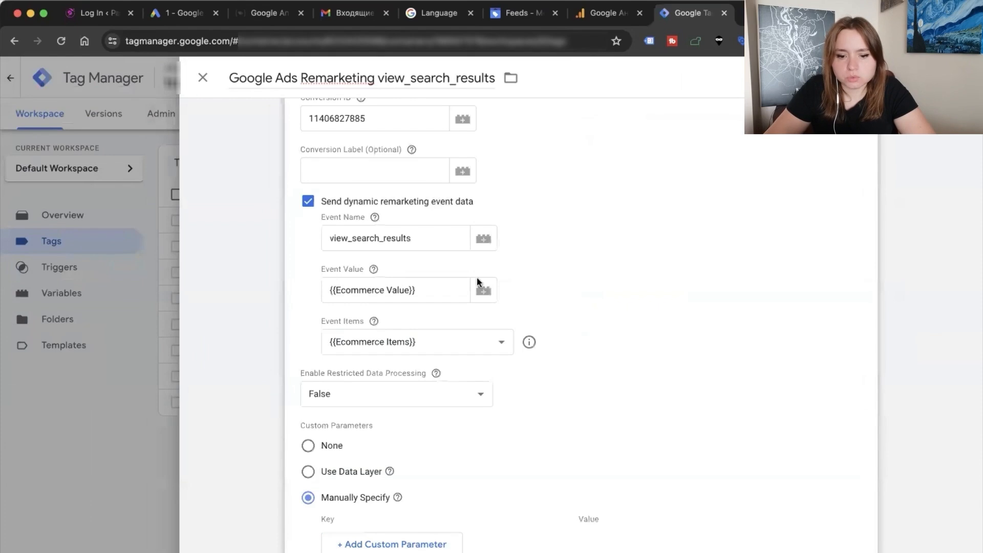
click(768, 14)
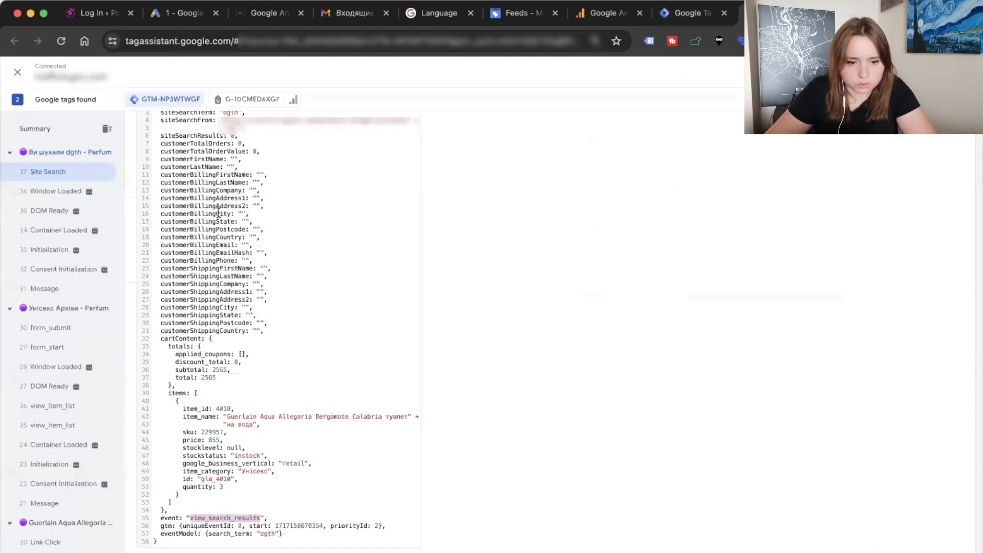
scroll(238, 382, up, 5)
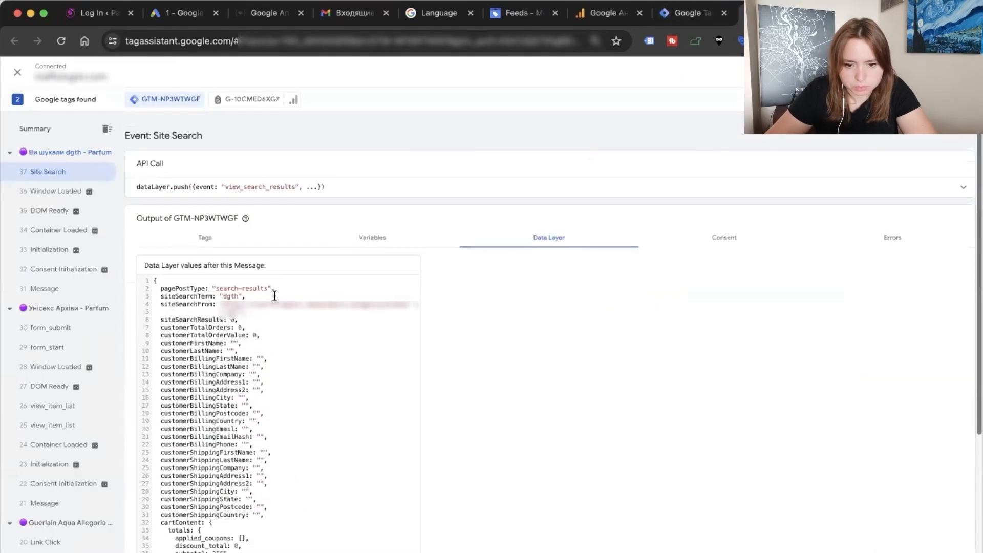
click(207, 238)
click(264, 293)
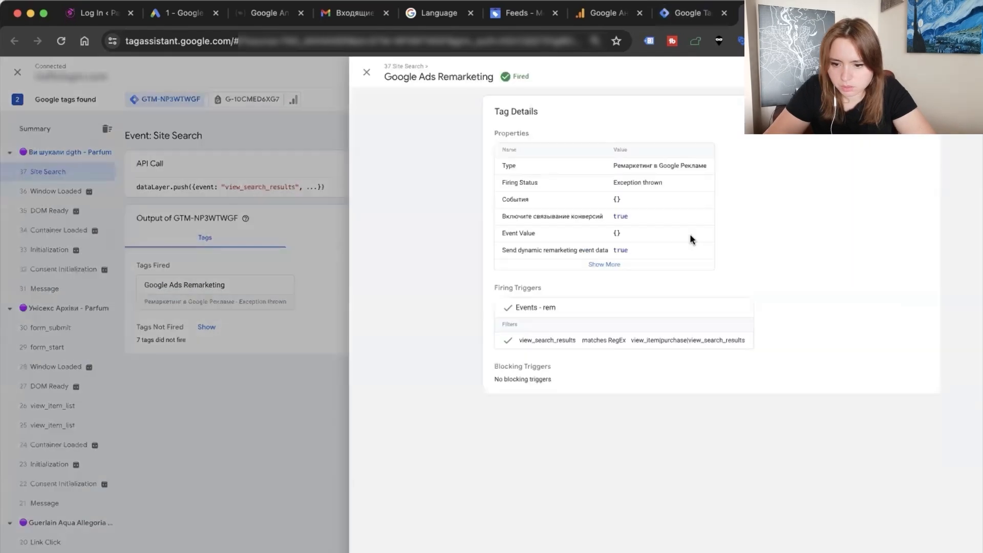
click(516, 266)
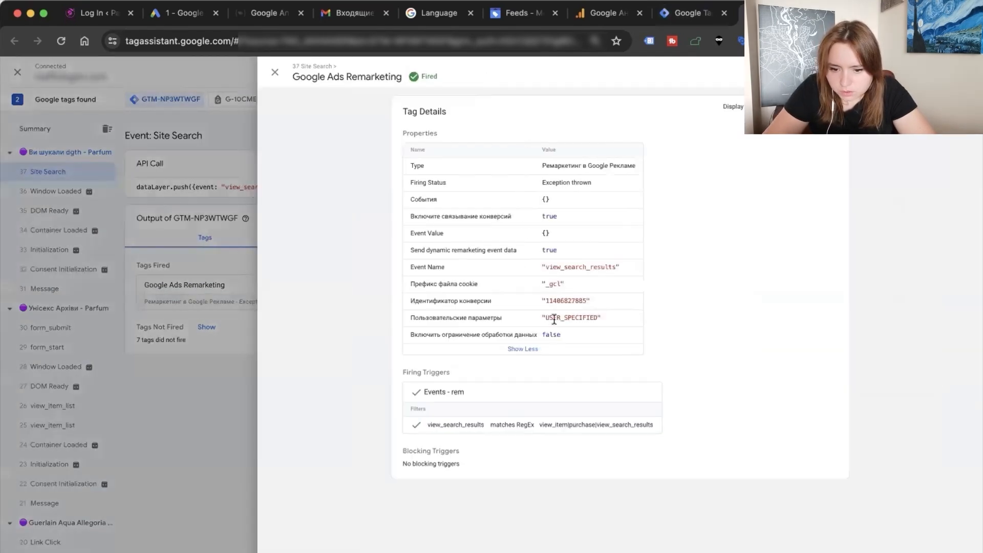
click(274, 72)
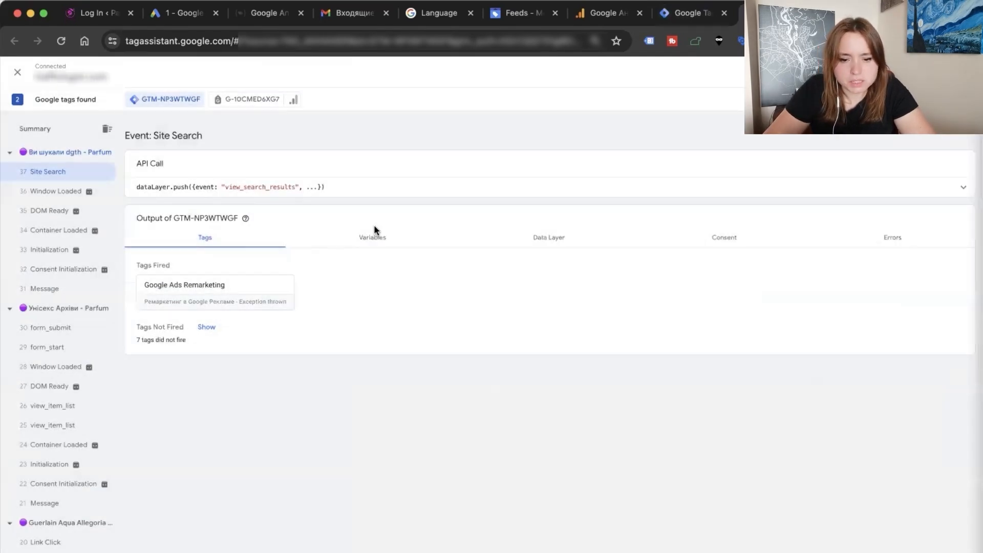
Copy the cartContent key from the Site Search event's data layer values.
click(531, 235)
scroll(170, 343, down, 4)
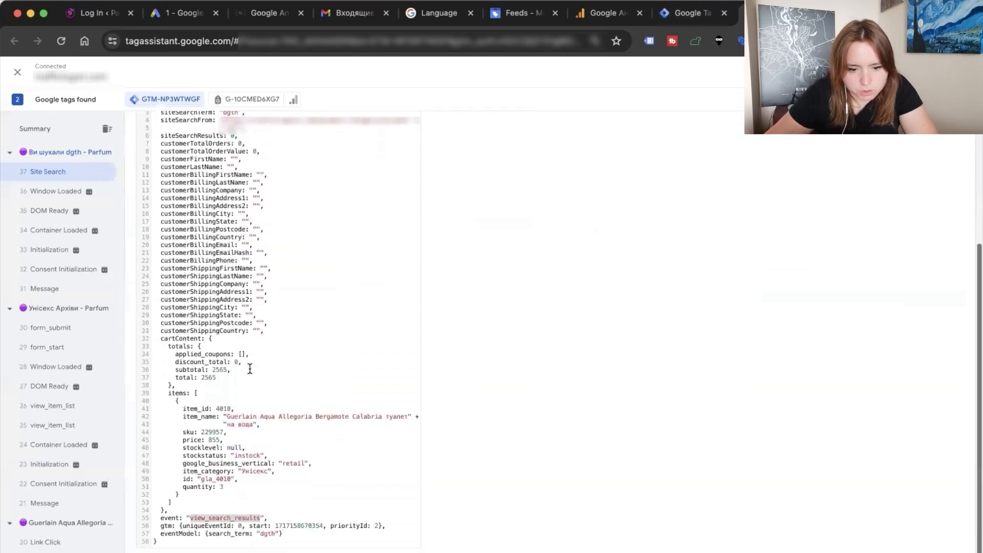
double_click(169, 339)
key(ctrl+c)
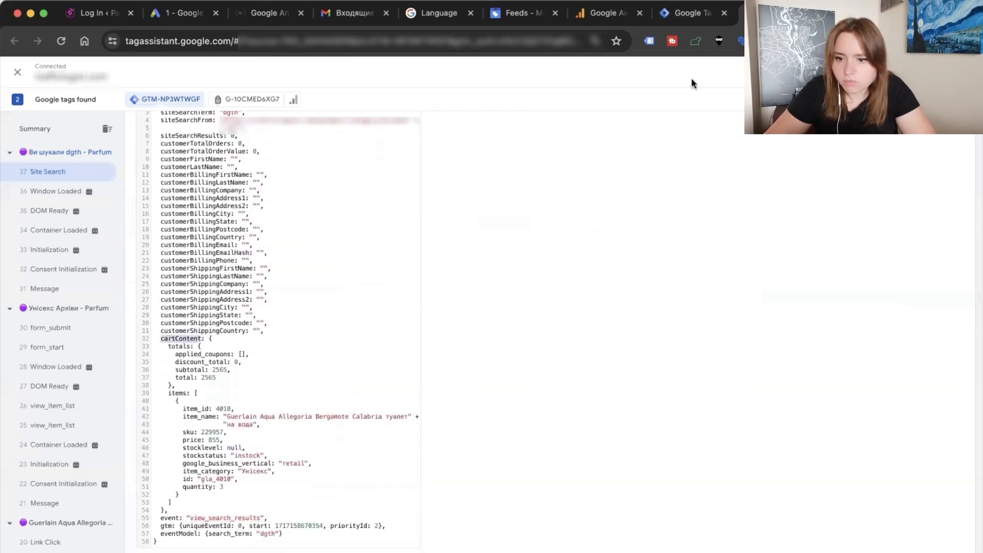
Return to the view_search_results tag in Tag Manager and clear its Ecommerce Value variable from Event Value.
click(688, 13)
drag(430, 290, 277, 288)
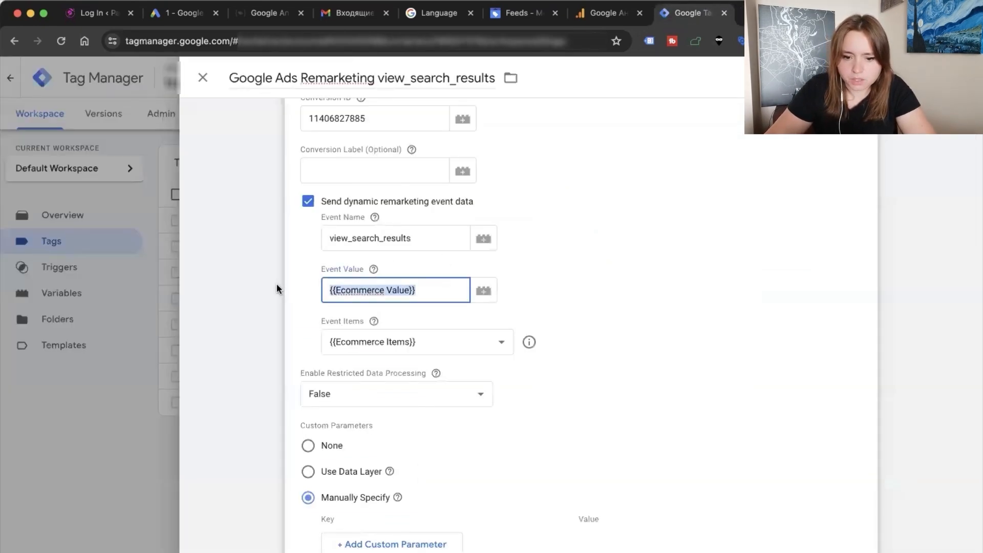
click(277, 287)
click(386, 213)
triple_click(371, 321)
key(BackSpace)
Start a new Data Layer Variable for the tag's Event Value, entering cartContent. as the beginning of its data layer name.
click(488, 329)
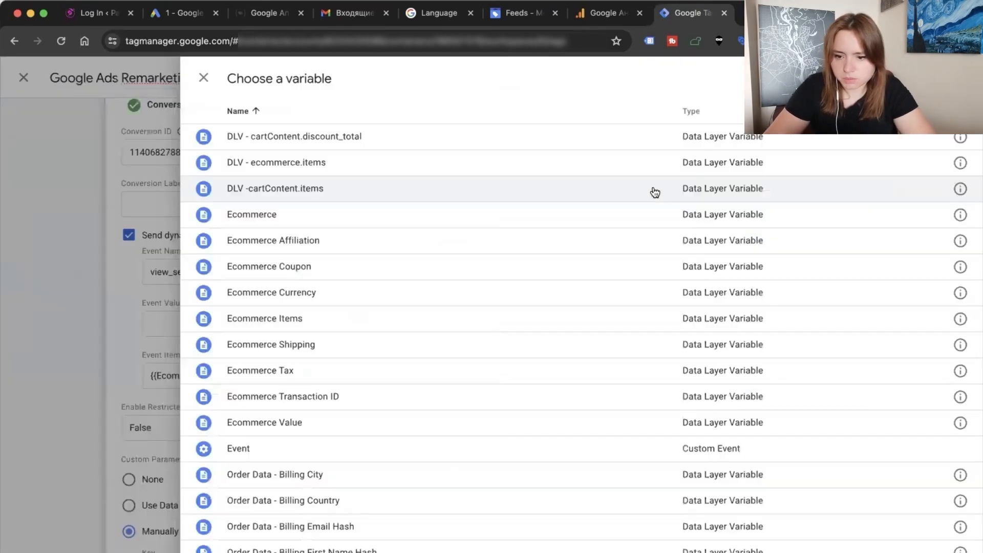
click(953, 77)
click(766, 221)
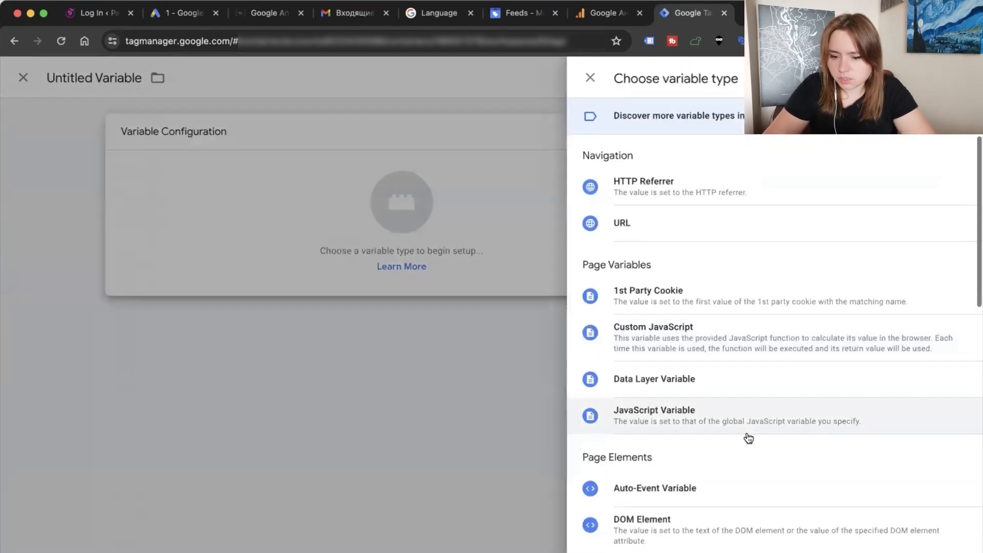
scroll(716, 358, down, 5)
scroll(686, 307, up, 5)
click(651, 384)
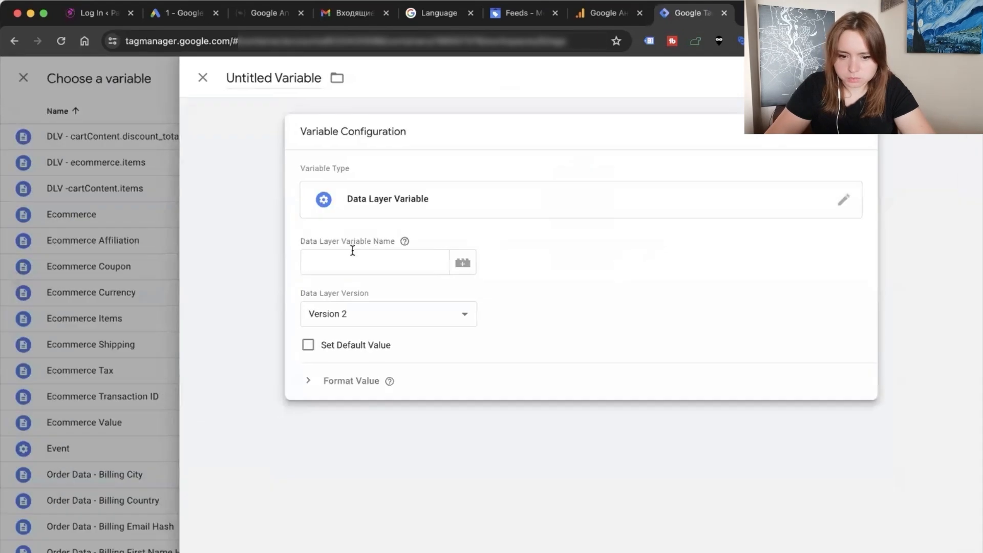
click(341, 258)
key(ctrl+v)
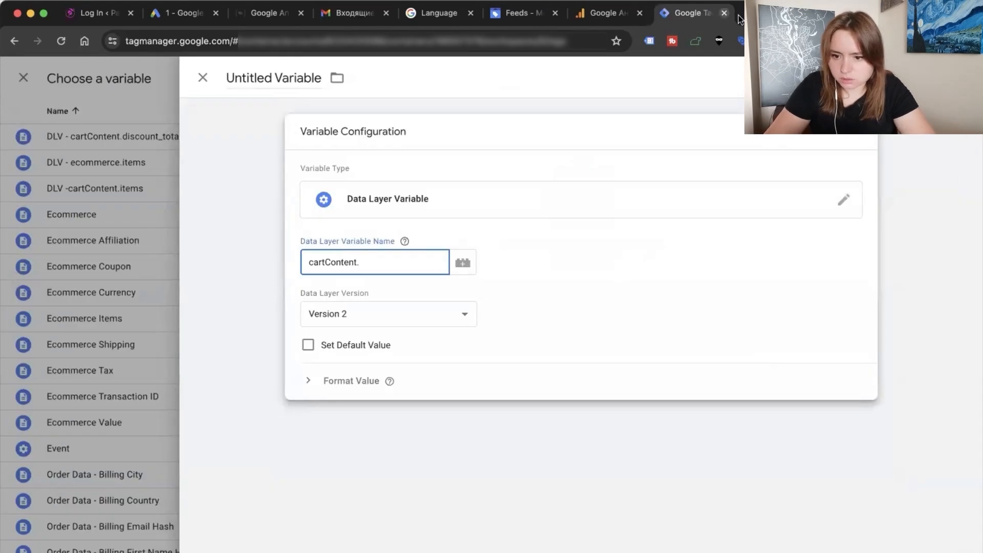
Complete the Data Layer Variable Name as cartContent.totals.total, checking the keys in Tag Assistant, and copy the full name.
click(767, 14)
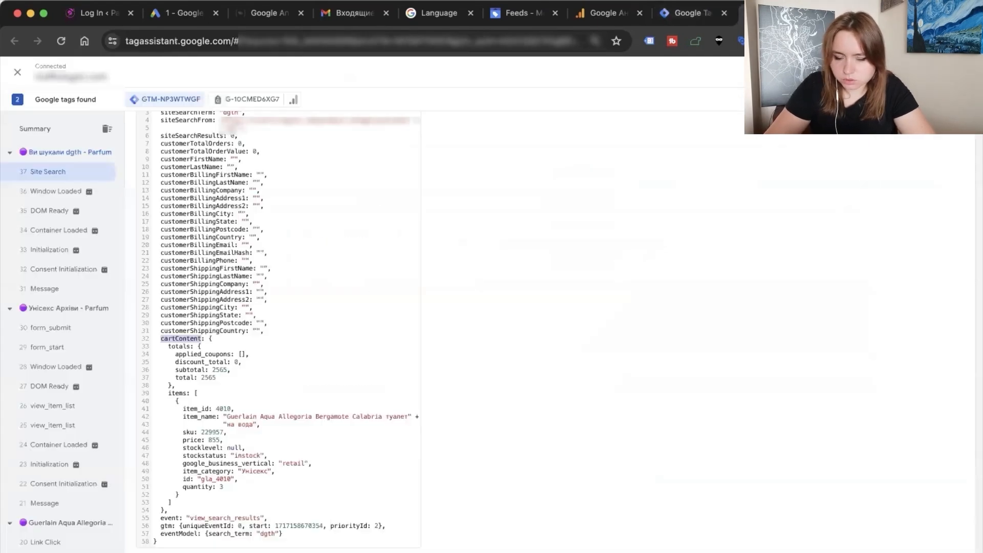
double_click(182, 377)
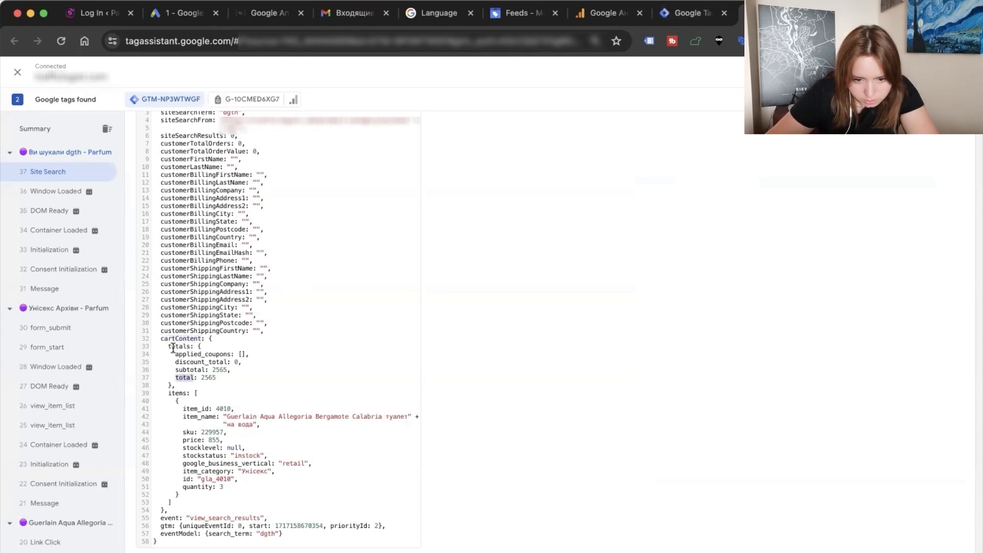
click(691, 13)
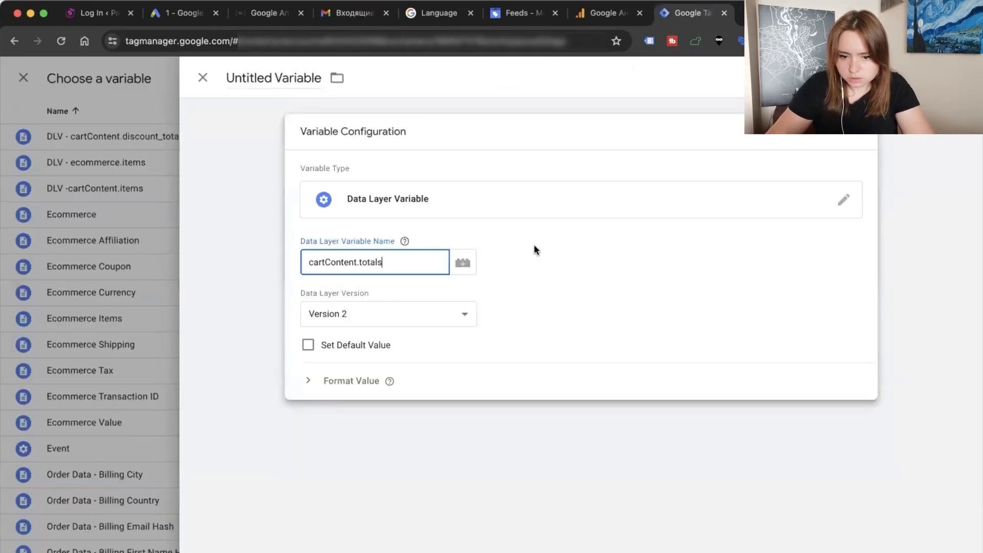
click(768, 14)
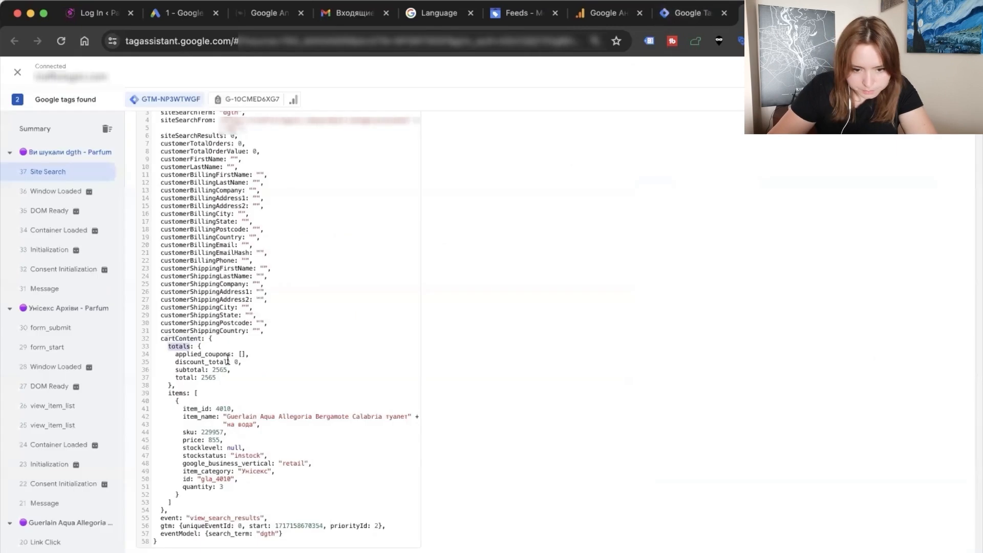
click(691, 13)
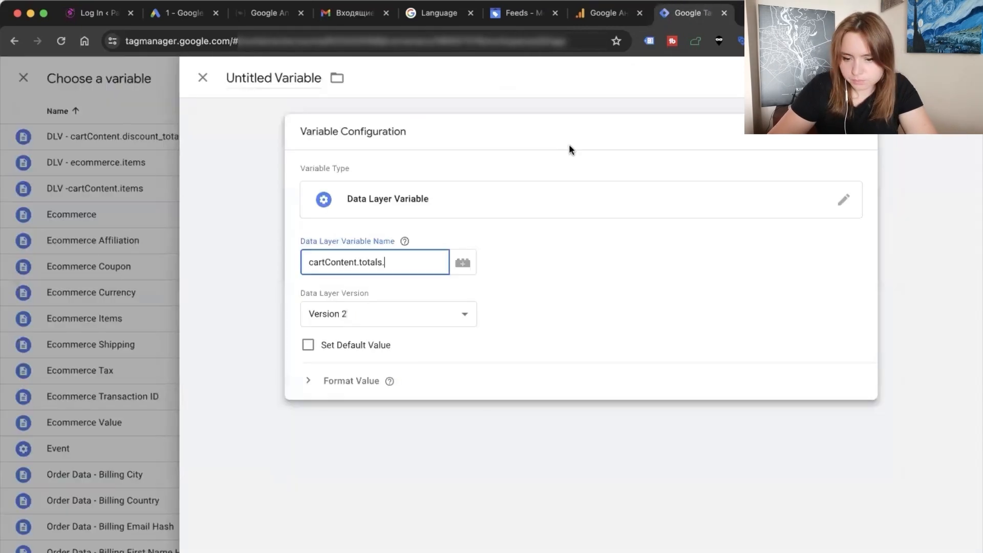
key(super+a)
key(super+c)
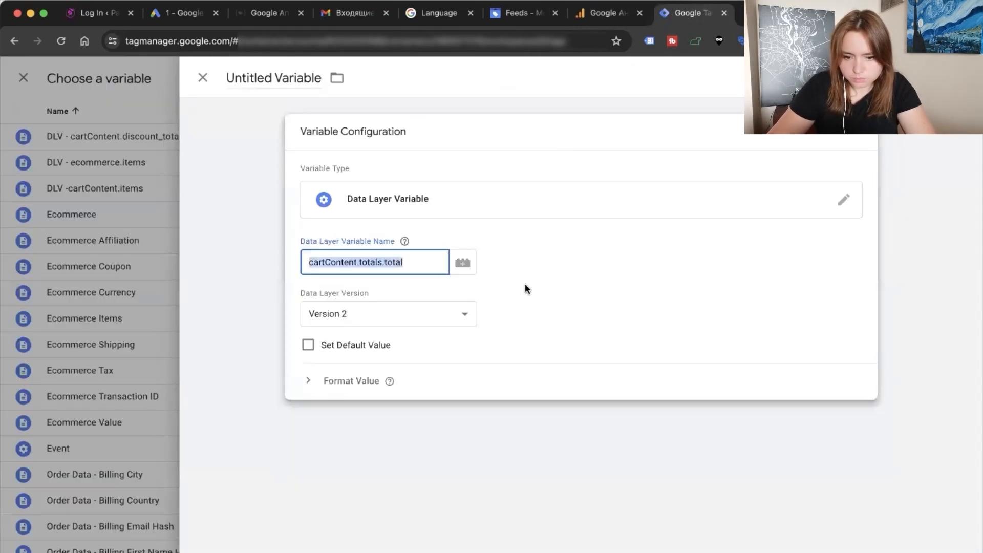
Name the variable DLV -cartContent.totals.total and save it as the view_search_results tag's Event Value.
click(241, 80)
text(DLV)
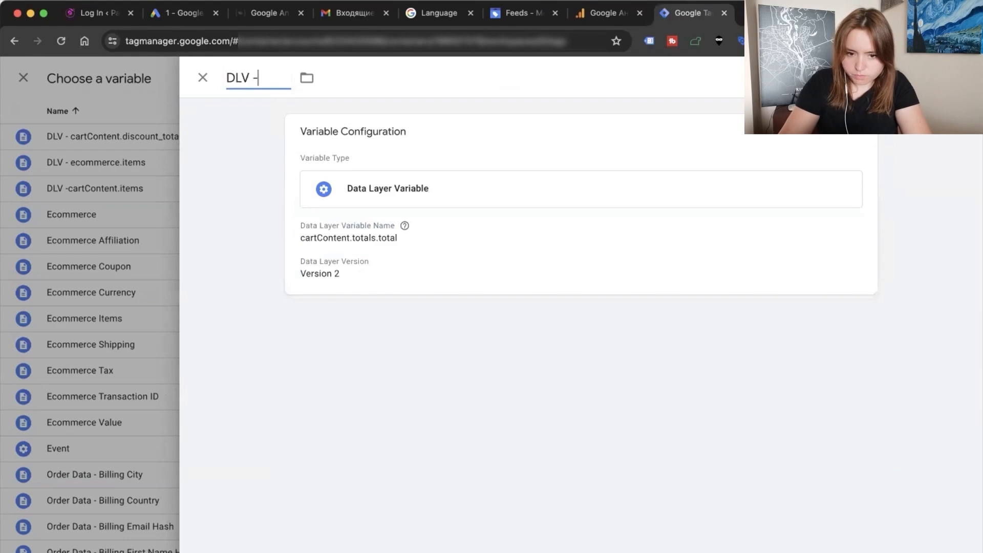
text( -)
key(super+v)
click(926, 78)
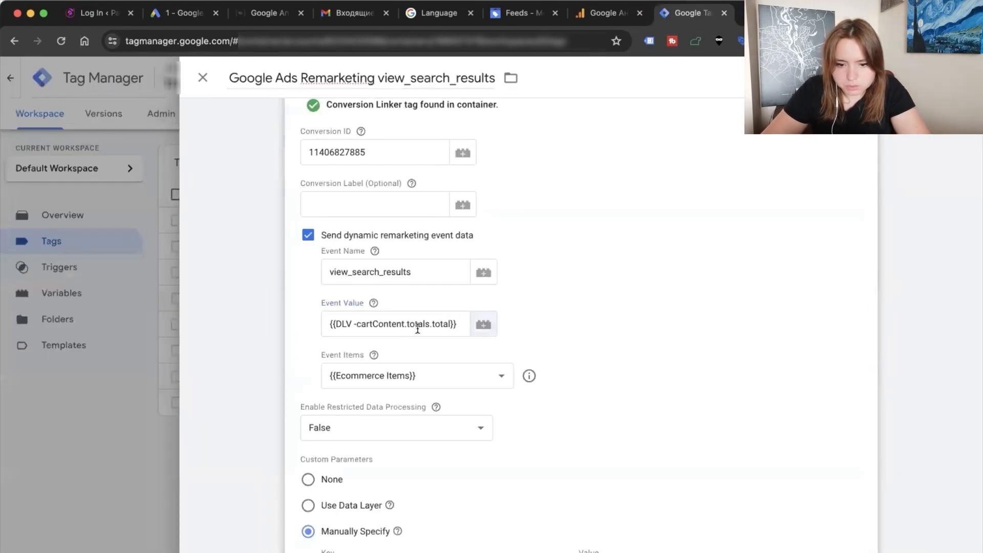
click(401, 375)
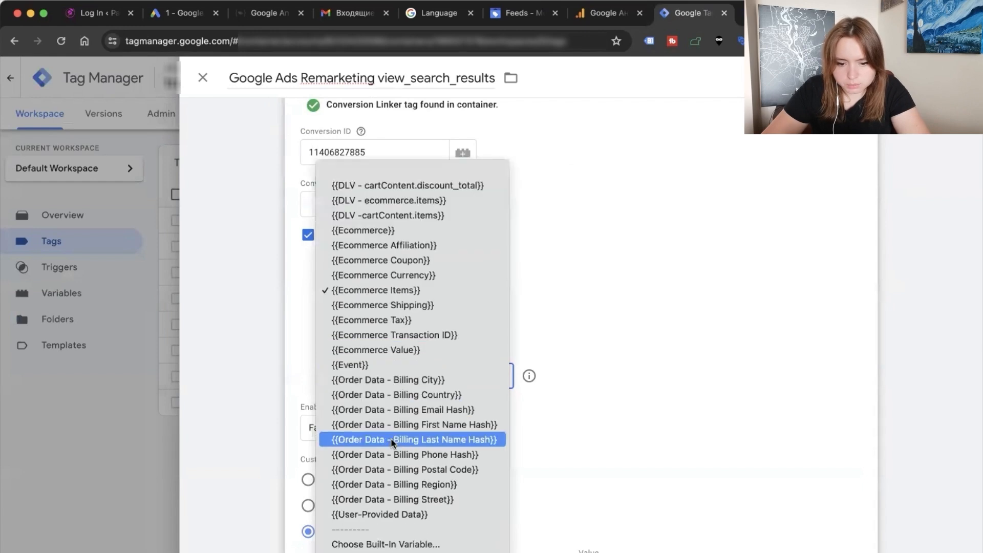
click(652, 139)
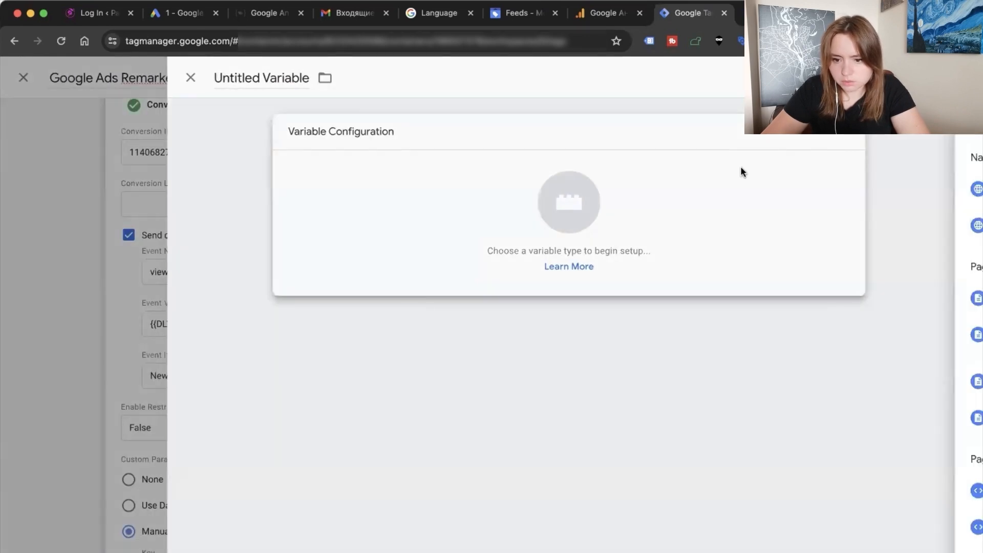
click(740, 166)
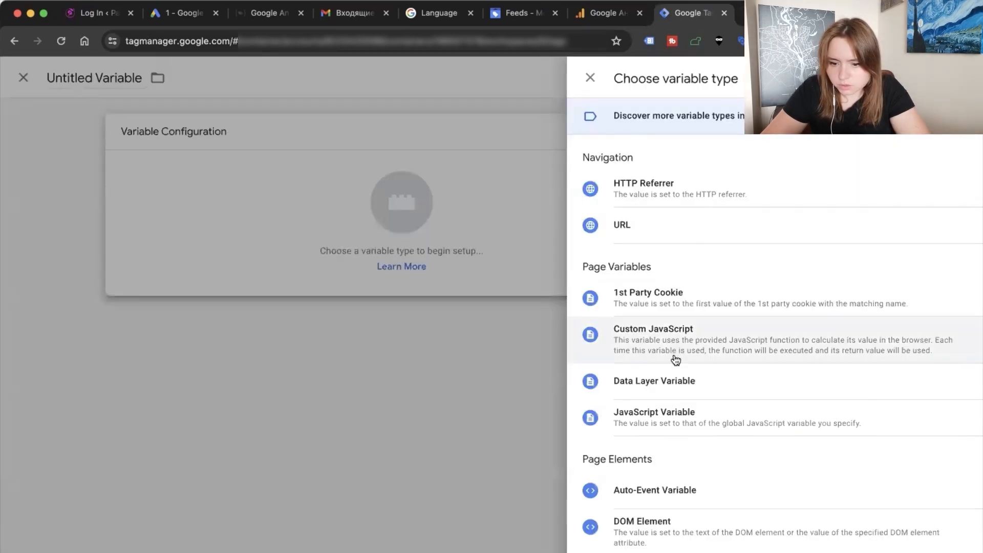
click(674, 380)
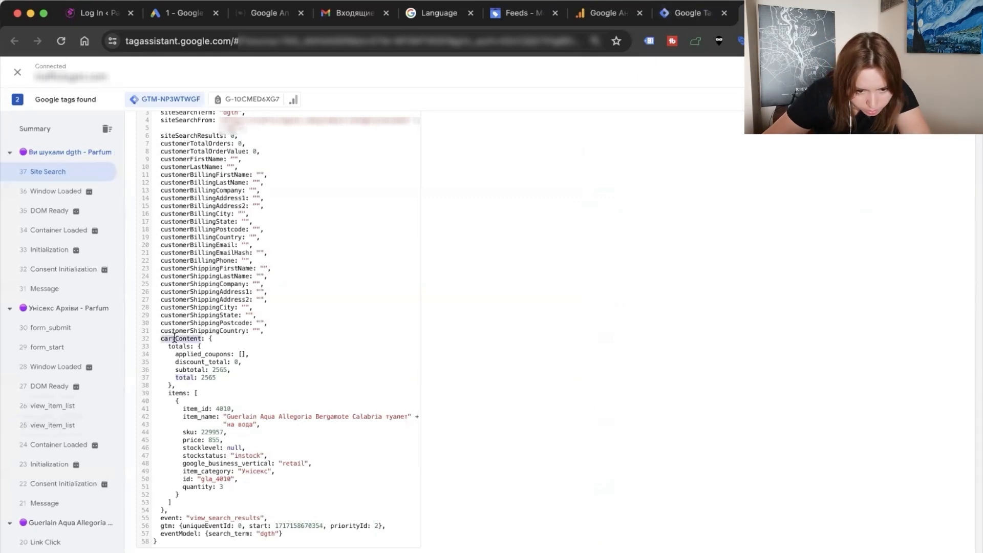
click(686, 22)
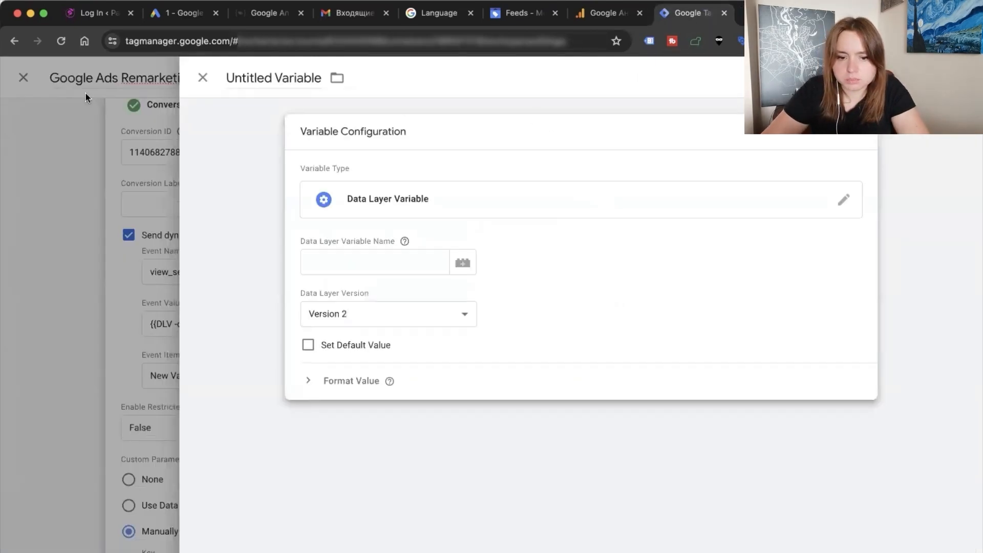
click(201, 78)
click(614, 230)
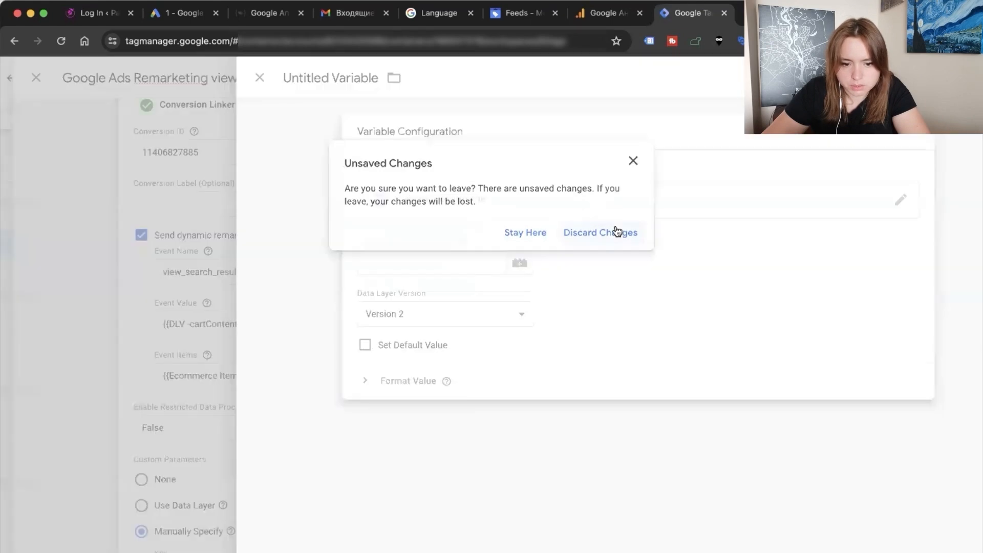
Set the tag's Event Items to {{DLV -cartContent.items}}, check the Site Search data layer in Tag Assistant, and save the tag.
click(444, 369)
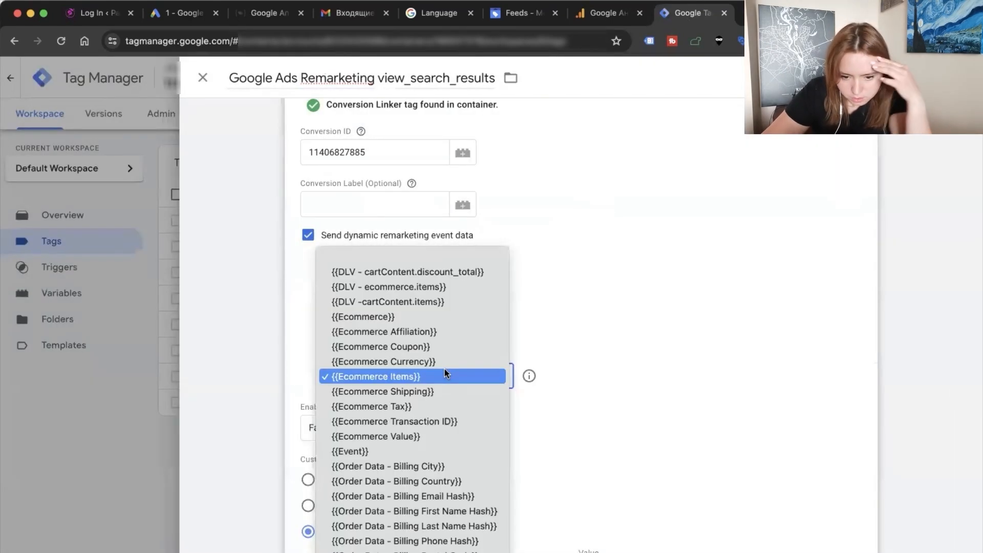
click(453, 302)
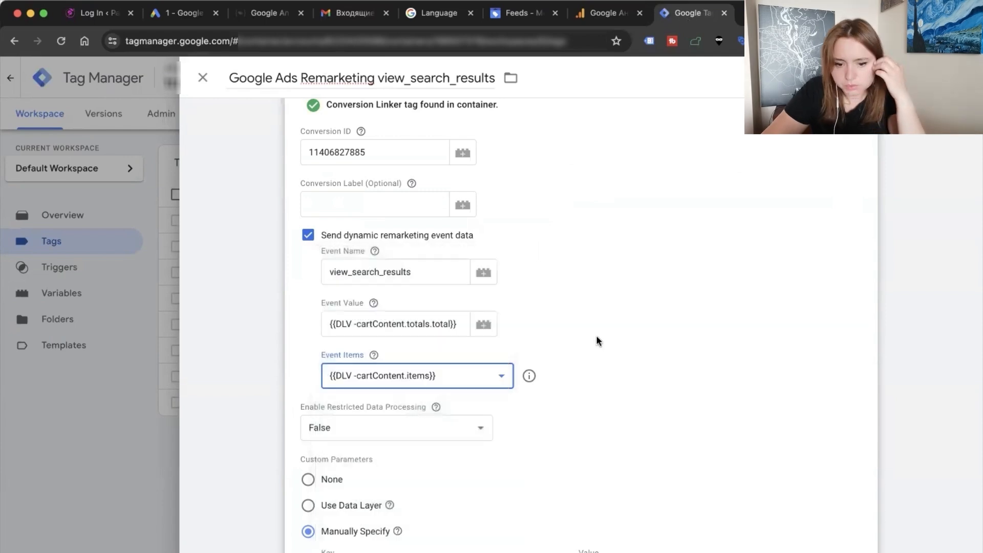
scroll(596, 334, down, 3)
click(773, 13)
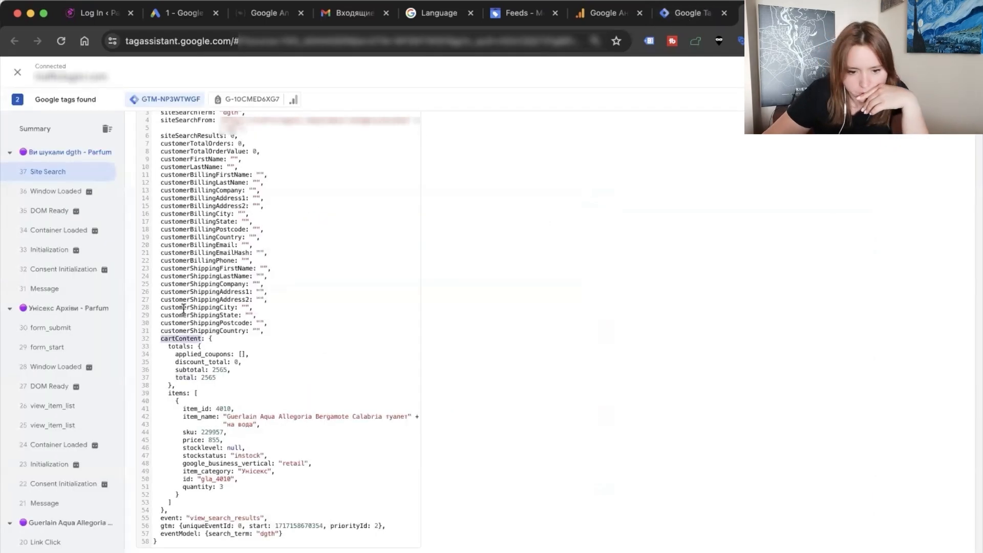
double_click(175, 330)
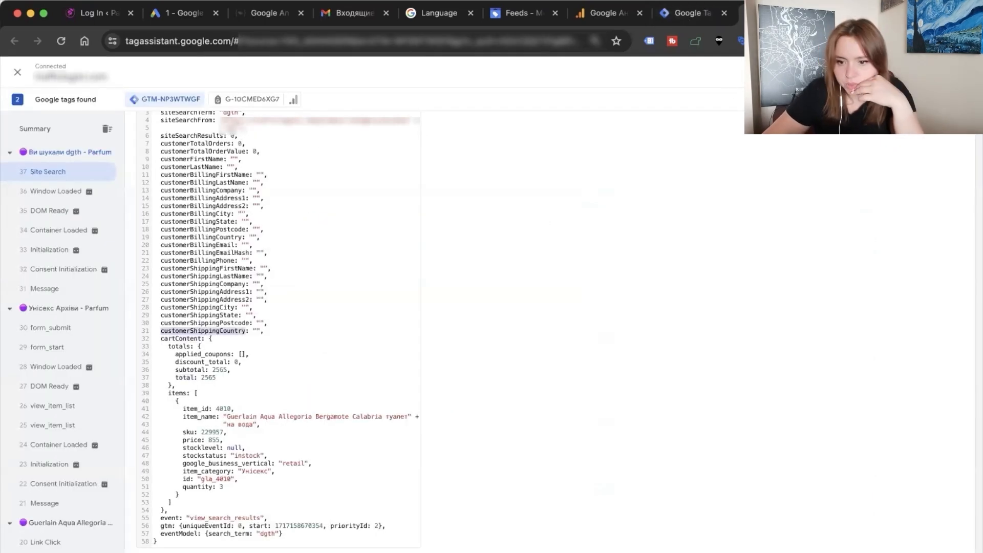
click(683, 14)
click(927, 78)
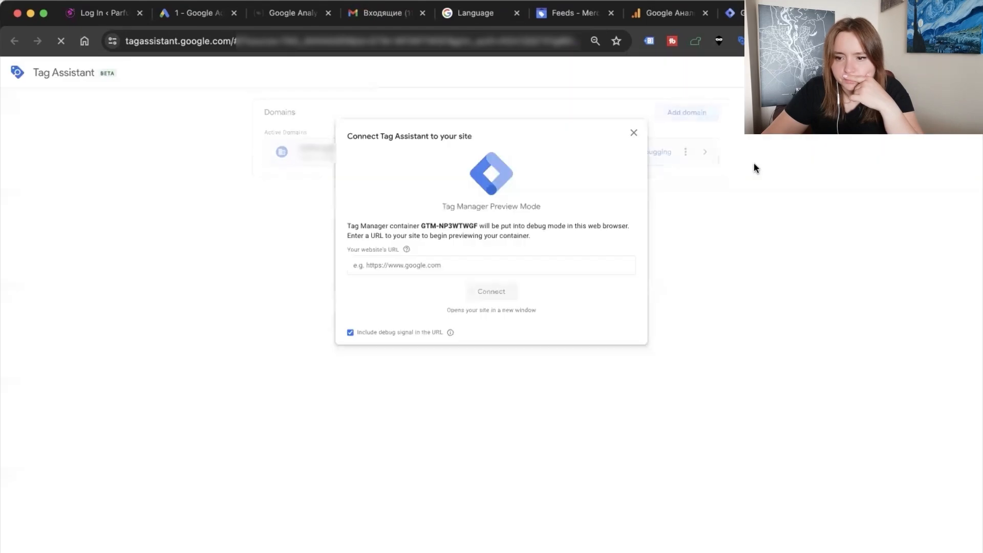
Resume debugging the already connected site and add one Guerlain Aqua Allegoria Bergamote Calabria to the cart.
click(635, 134)
click(608, 149)
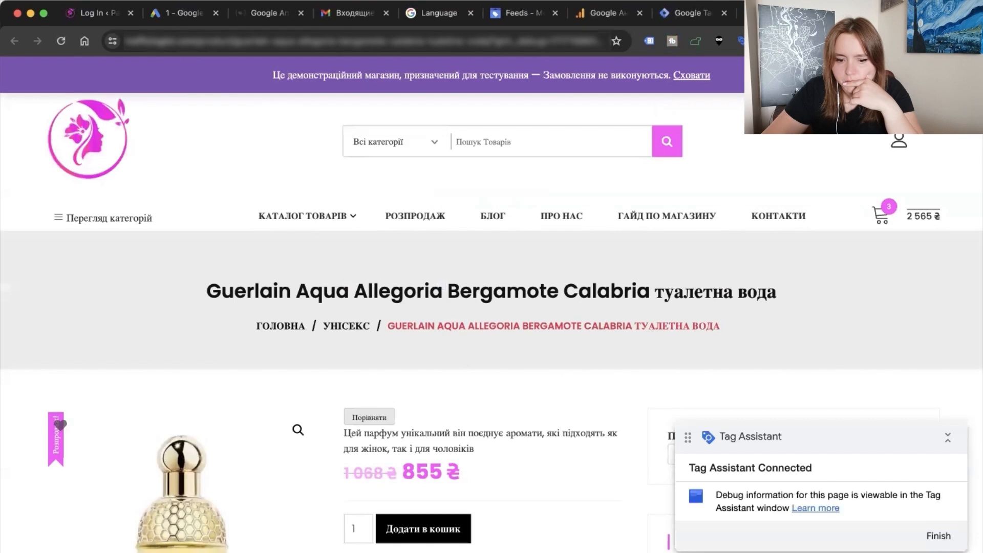
click(438, 528)
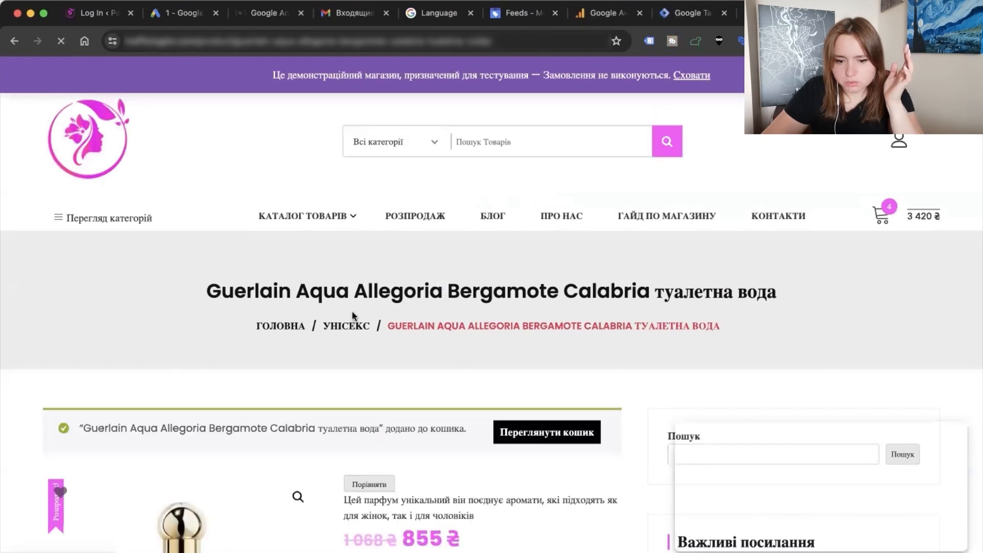
Open the store's Унісекс category and search the products for Dgdht.
click(348, 326)
click(489, 139)
text(Dgdht)
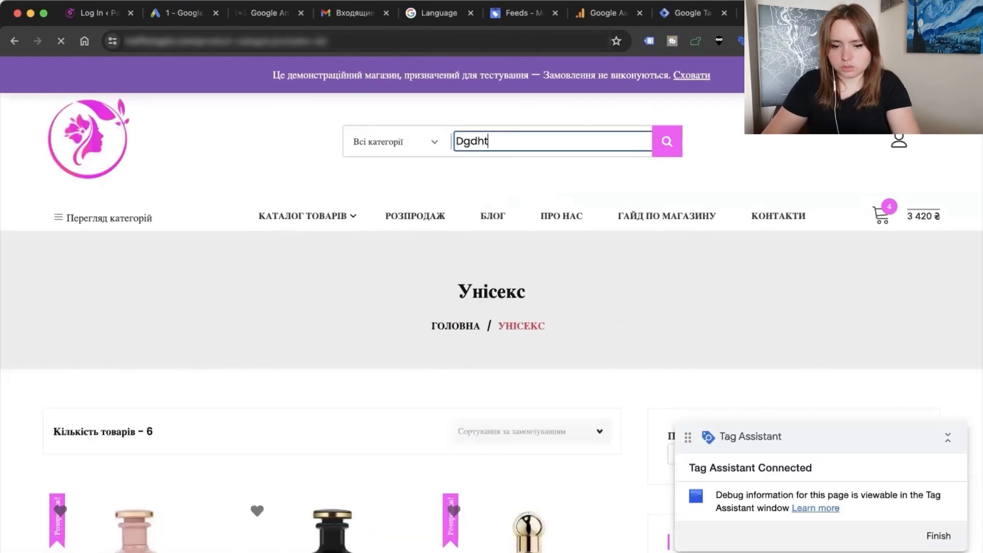
key(Return)
scroll(624, 332, down, 3)
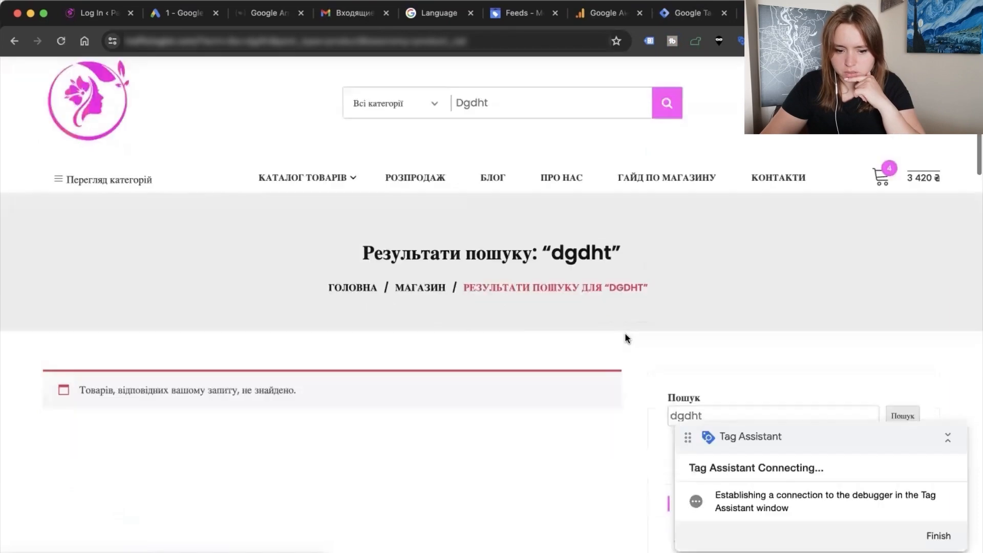
scroll(799, 154, up, 3)
Open the shopping cart and proceed to checkout.
mouse_move(880, 207)
click(773, 351)
scroll(260, 355, down, 9)
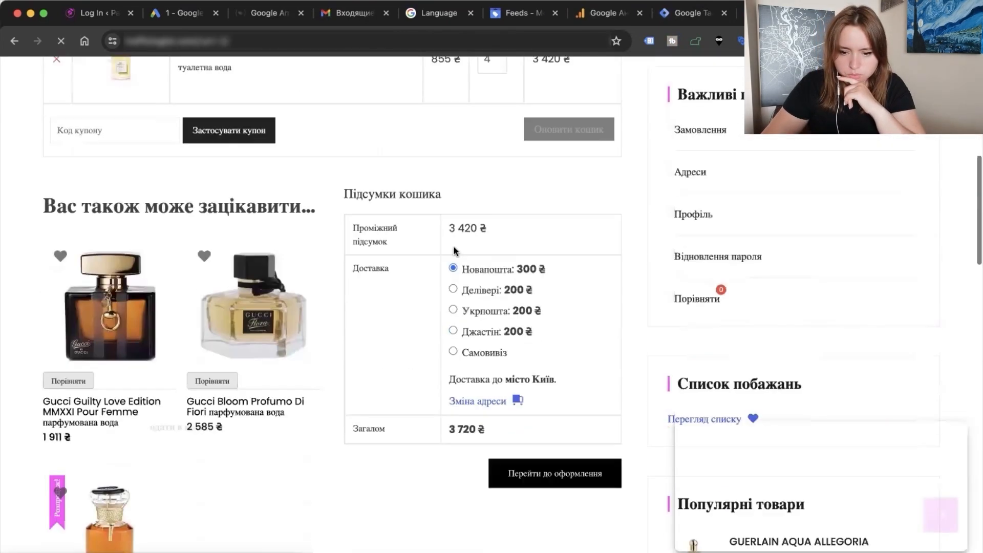
click(541, 480)
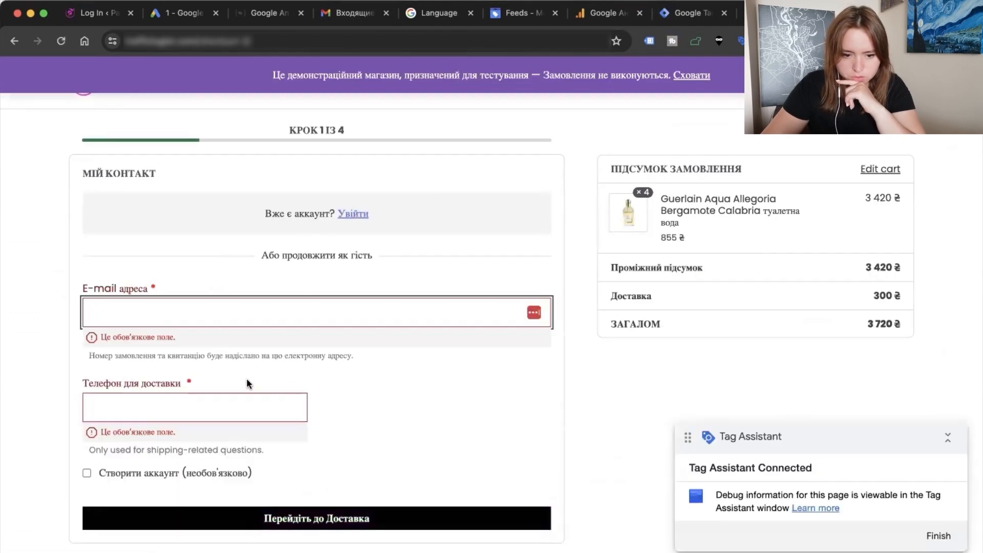
Fill in the contact e-mail and delivery phone from saved entries and continue to the delivery step.
click(146, 312)
click(200, 344)
click(138, 382)
click(214, 422)
click(317, 499)
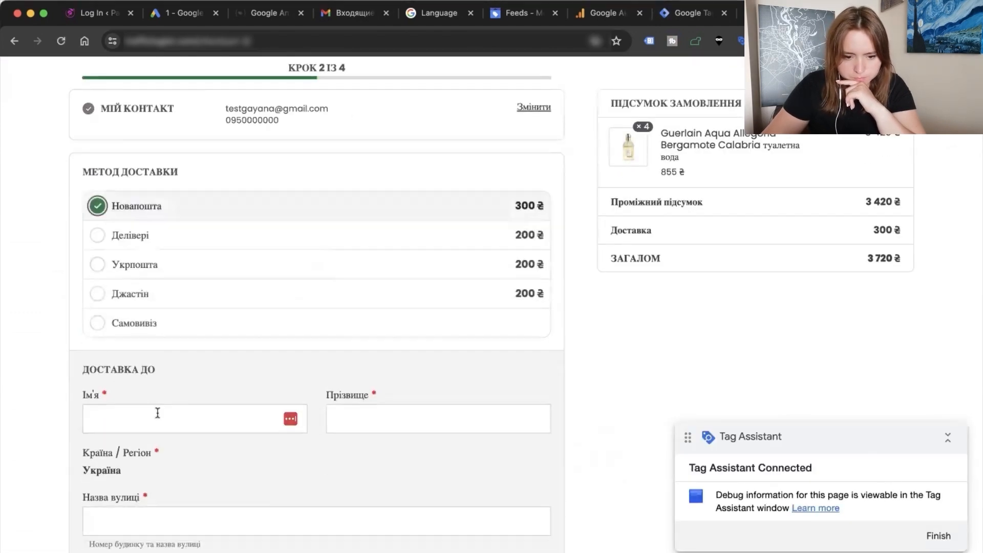
Fill in the recipient's delivery details from saved entries and complete the test order.
click(158, 413)
click(209, 451)
click(290, 478)
click(86, 489)
click(307, 529)
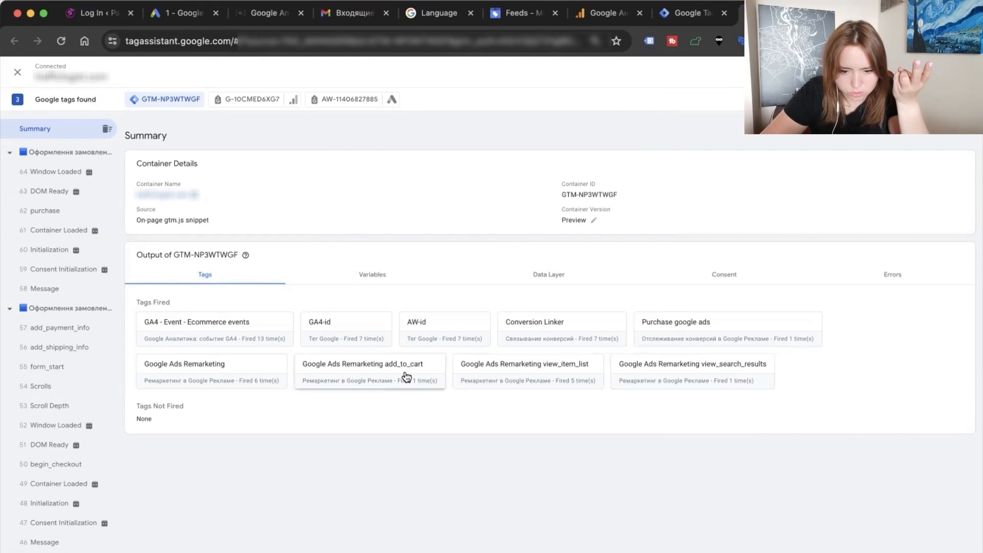
Inspect the Google Ads Remarketing tag's full properties for the purchase event in Tag Assistant, including items, Event Value and Event Name.
click(230, 372)
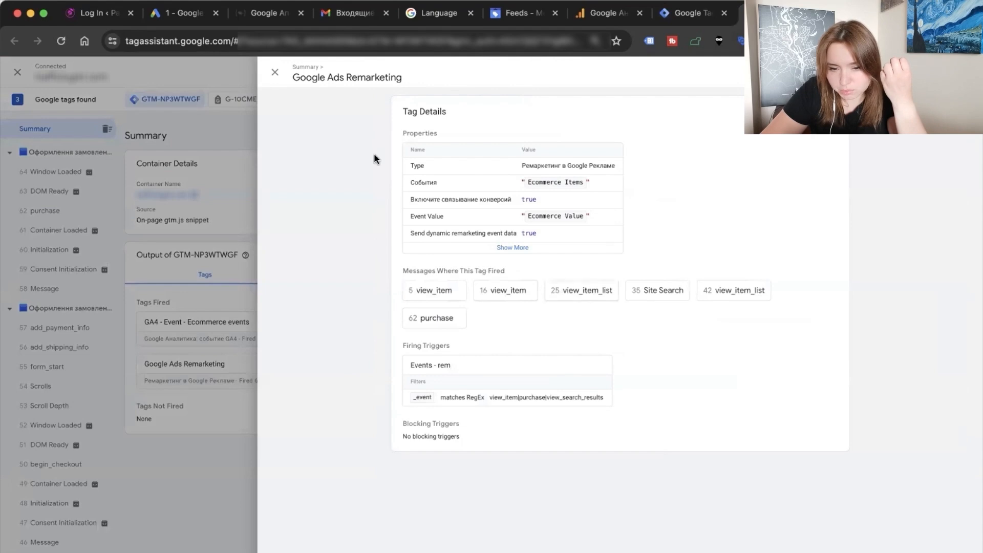
click(279, 73)
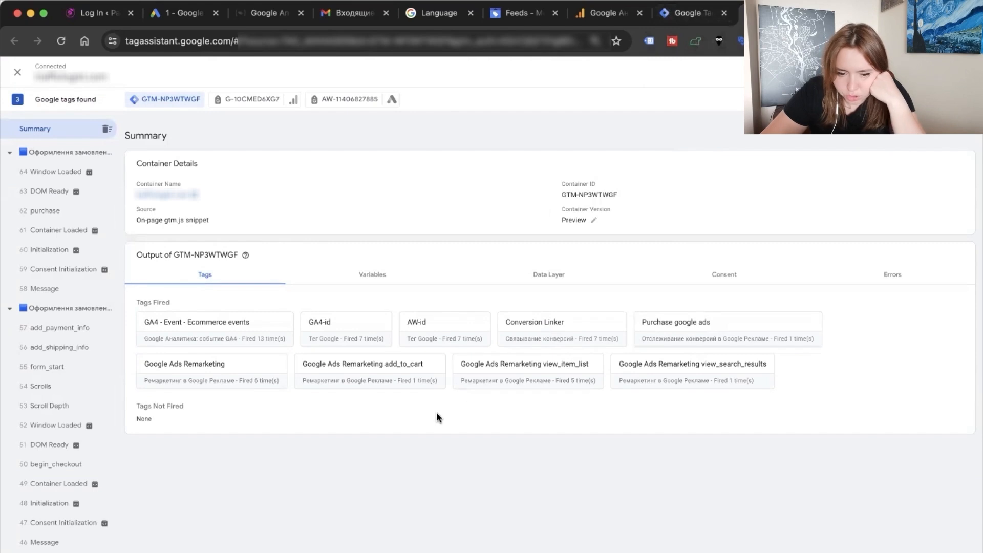
click(251, 377)
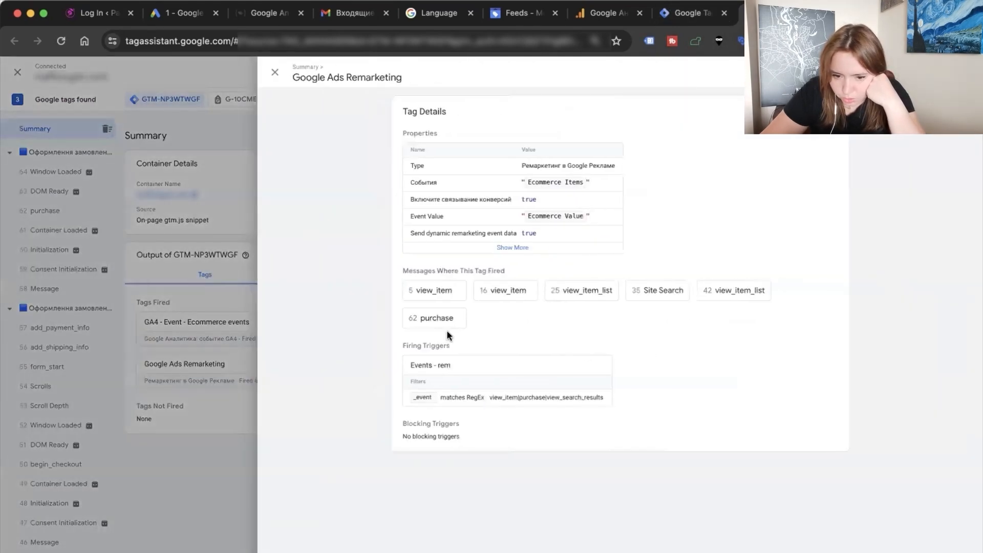
click(443, 322)
drag(545, 216, 584, 299)
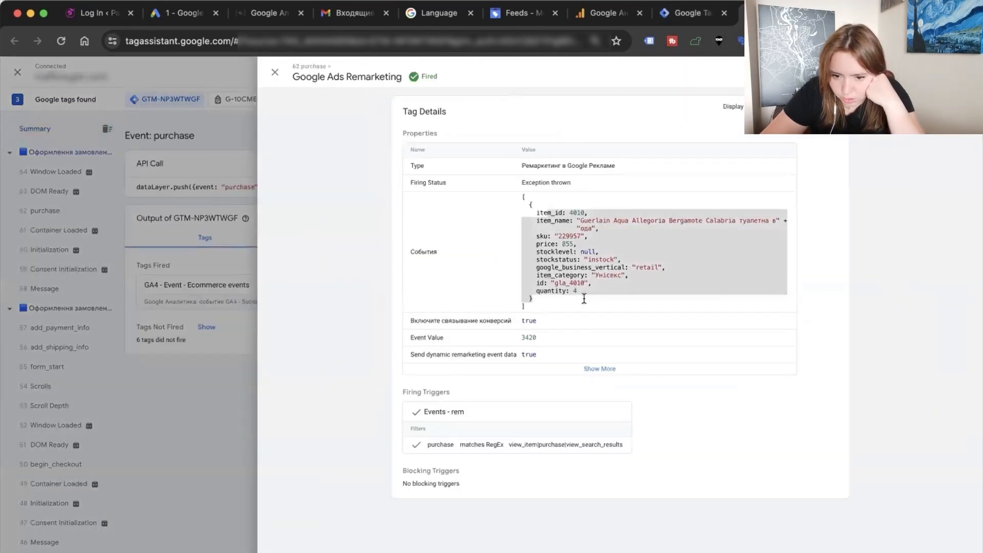
click(591, 369)
drag(539, 337, 563, 338)
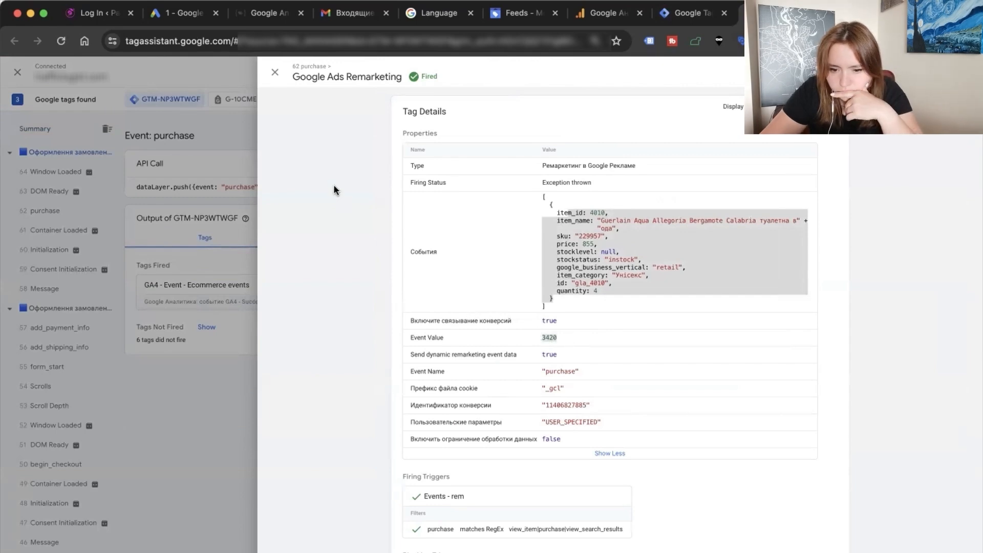
click(275, 72)
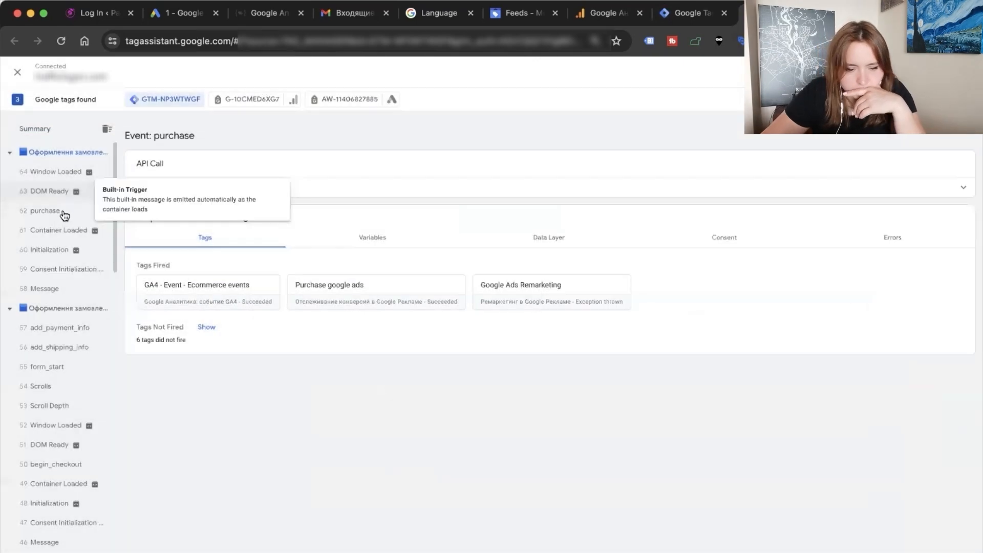
Examine the purchase event's data layer, comparing the ecommerce object and its items with cartContent and orderData.
click(530, 243)
scroll(362, 368, down, 10)
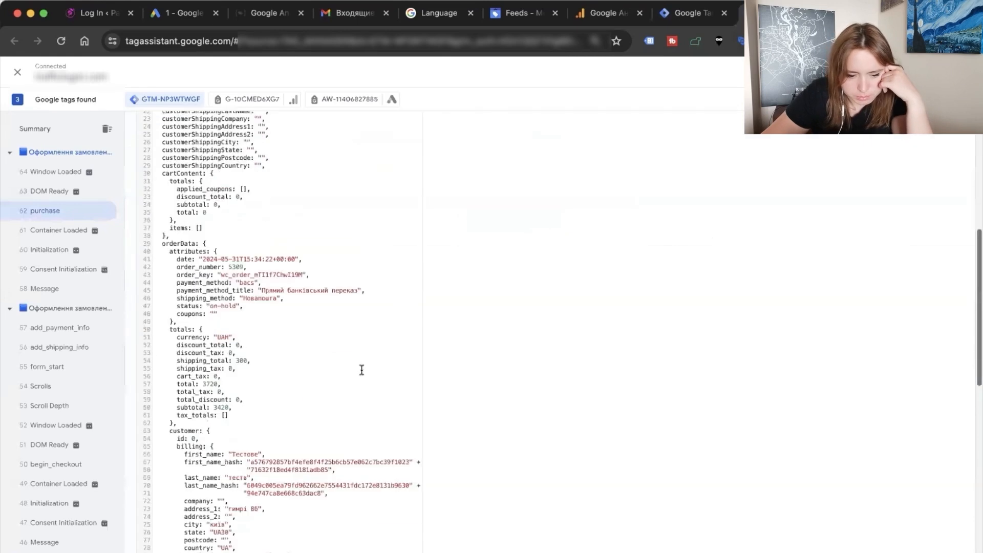
scroll(361, 370, down, 5)
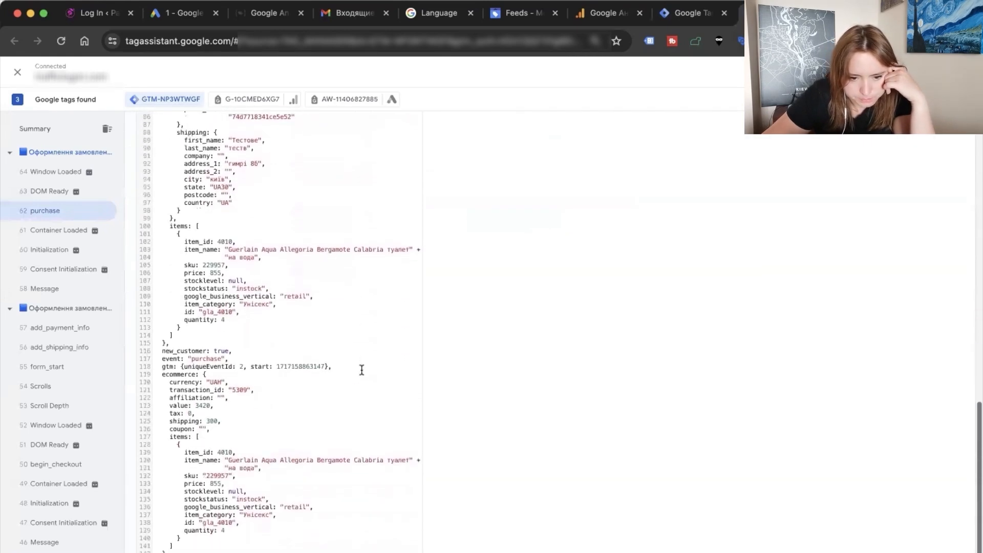
double_click(169, 354)
double_click(175, 417)
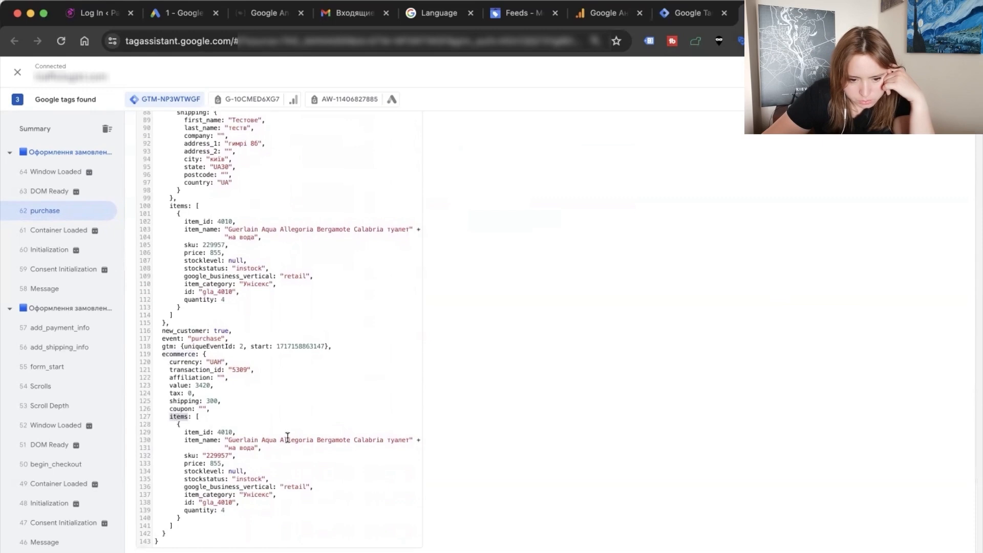
scroll(287, 436, up, 3)
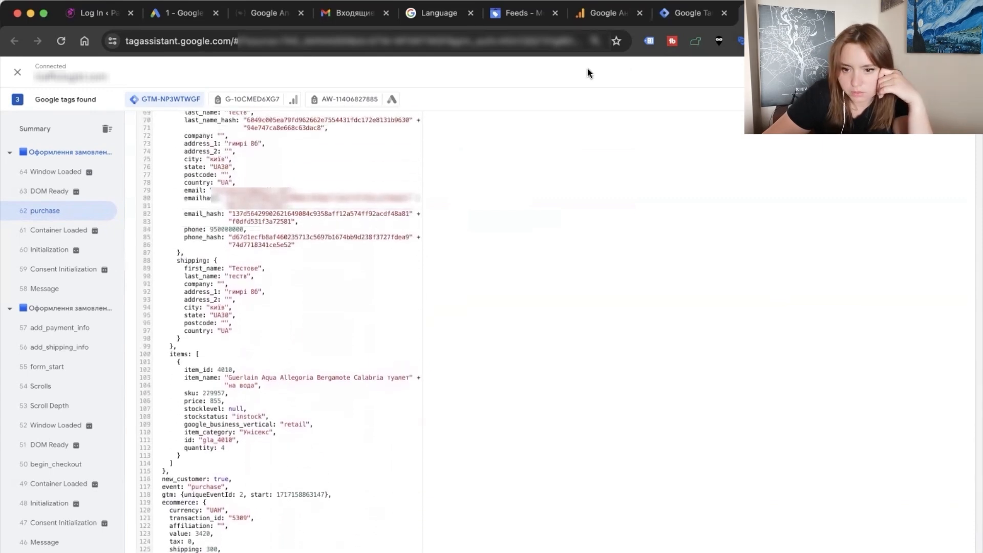
Switch to Google Analytics DebugView and inspect the item parameters sent with the latest purchase event.
click(596, 14)
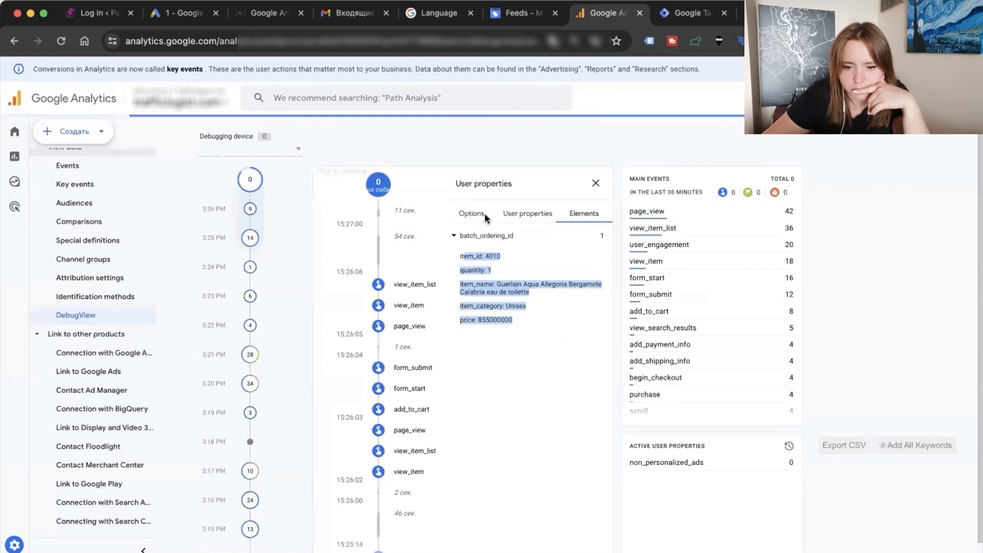
click(595, 183)
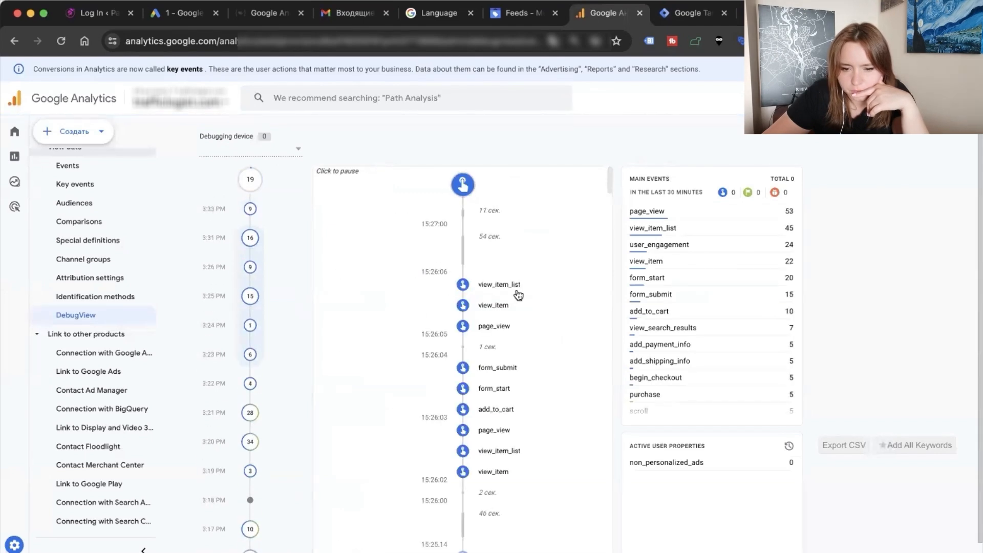
click(488, 187)
click(579, 215)
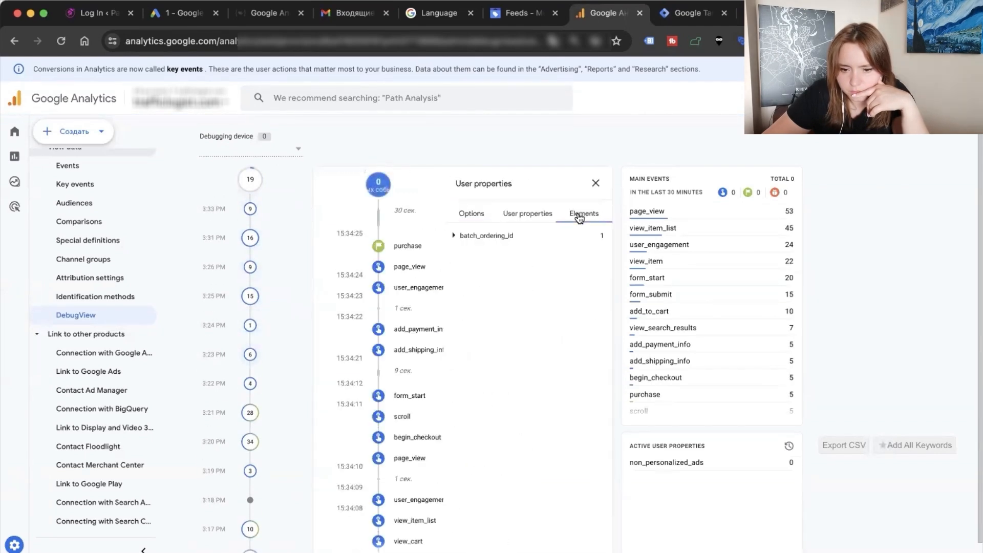
click(455, 236)
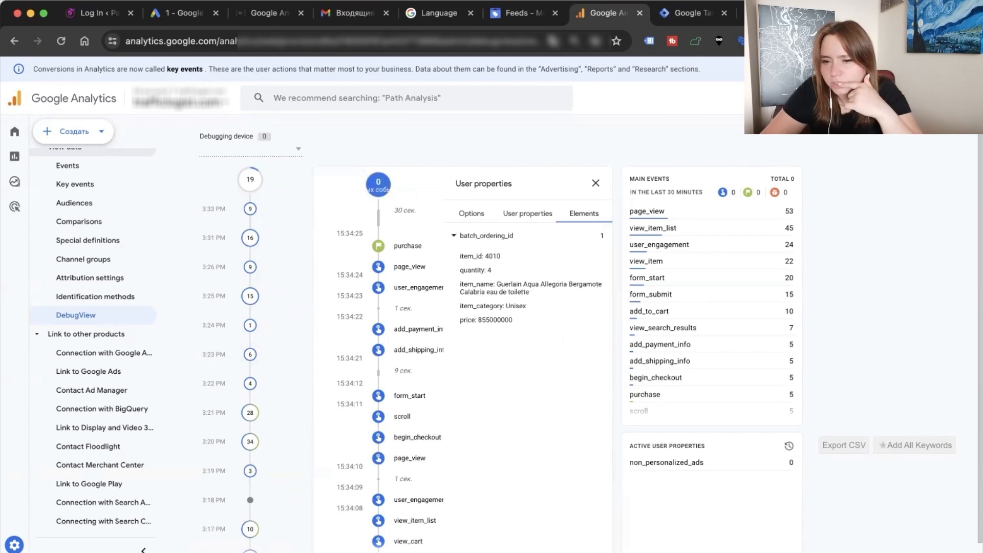
Switch to Tag Assistant and check the item quantity in the purchase event's ecommerce data layer against its tags.
click(778, 13)
scroll(281, 404, down, 3)
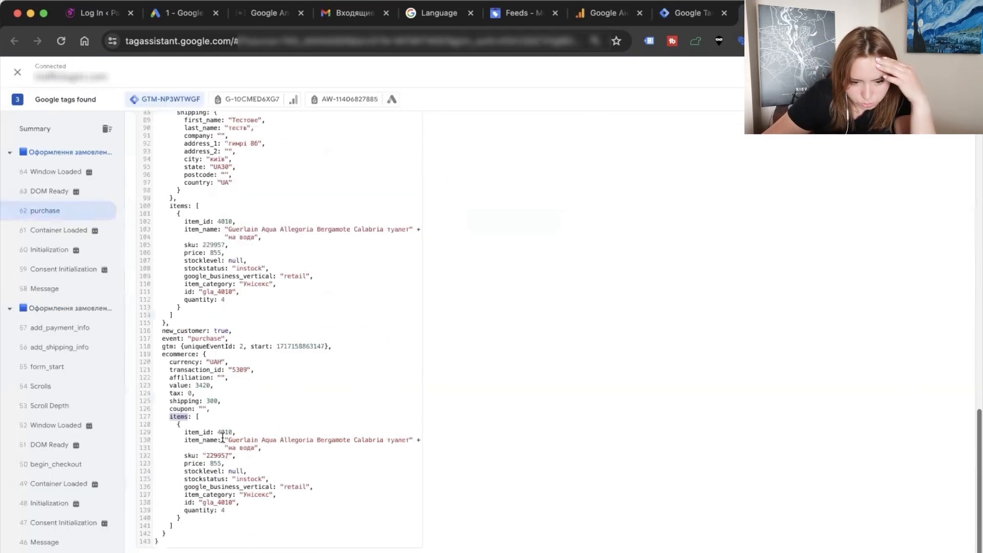
click(245, 511)
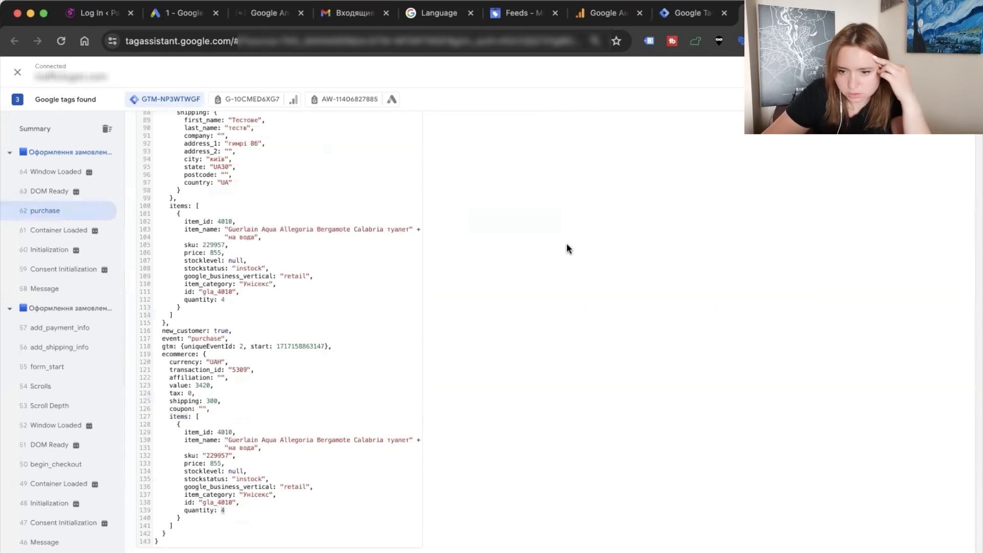
scroll(266, 331, up, 15)
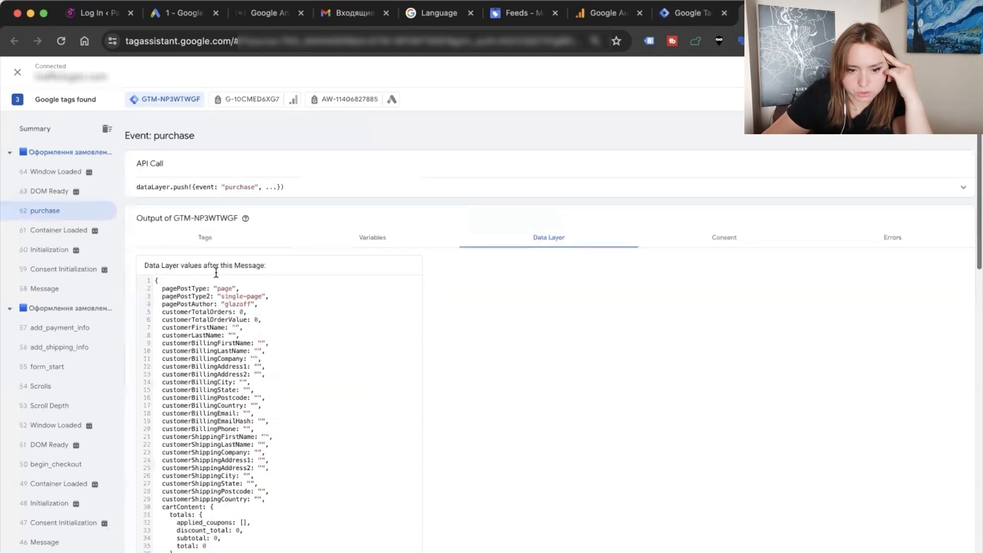
click(205, 239)
In Google Tag Manager, remove view_search_results from the Events - rem trigger, leaving the event name view_item|purchase, and save it.
click(689, 12)
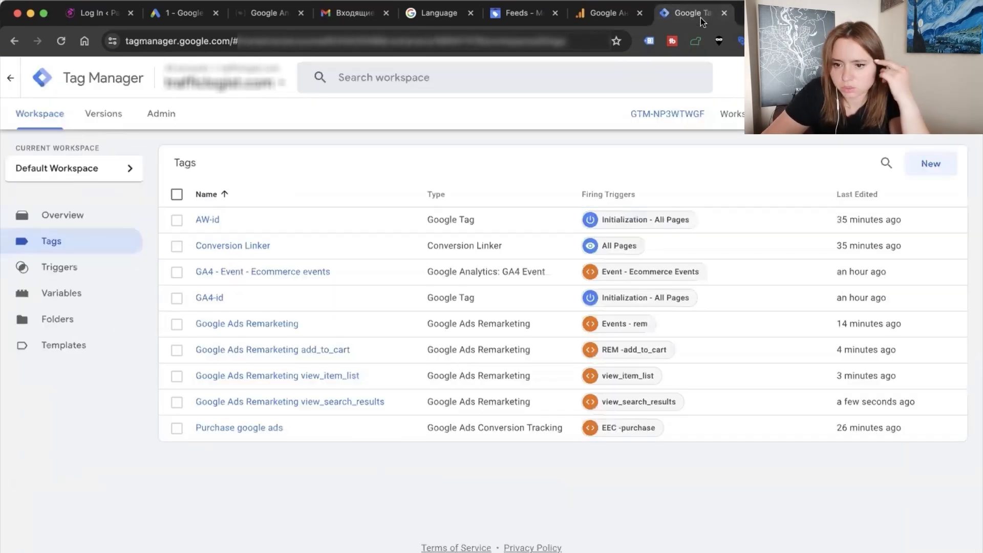
click(629, 322)
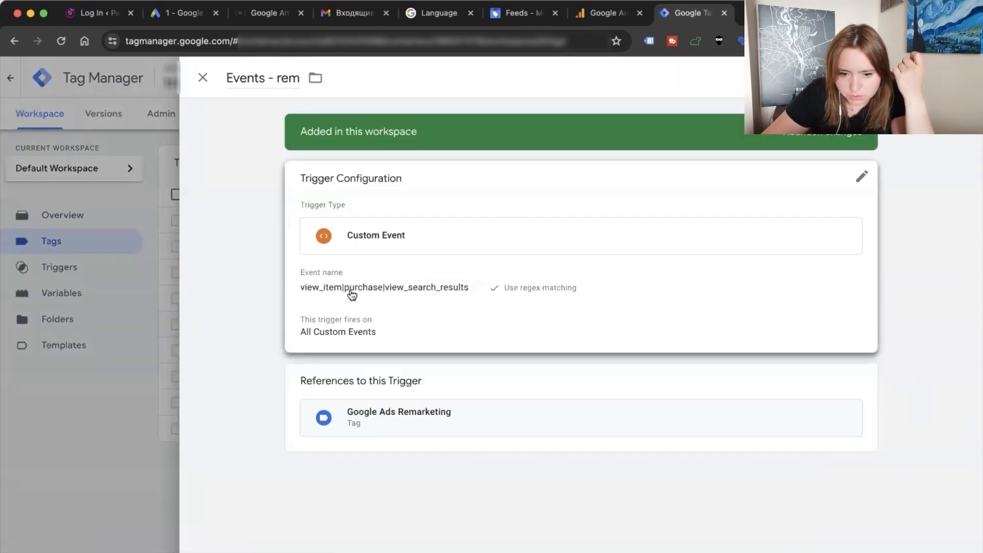
click(348, 293)
click(414, 310)
triple_click(413, 309)
double_click(414, 309)
key(BackSpace)
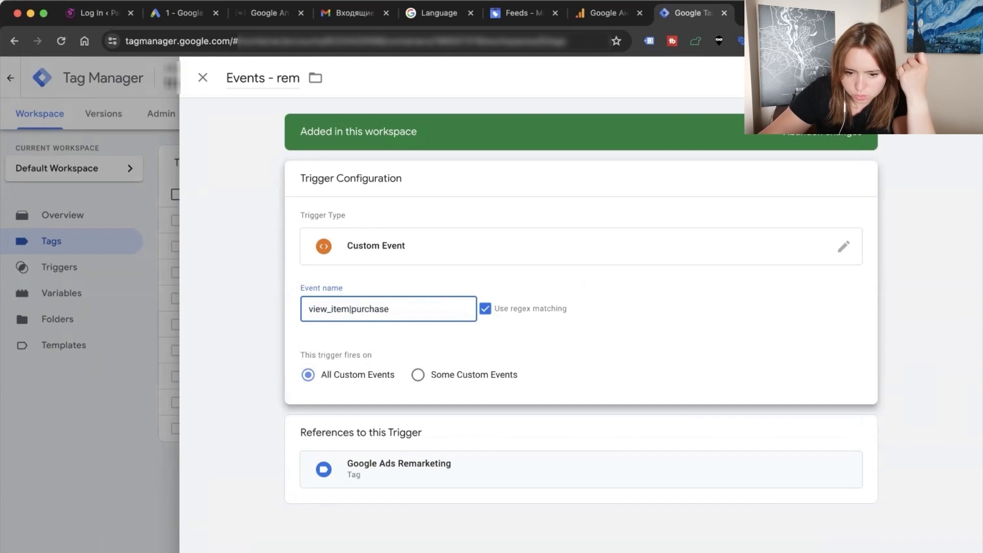
click(920, 78)
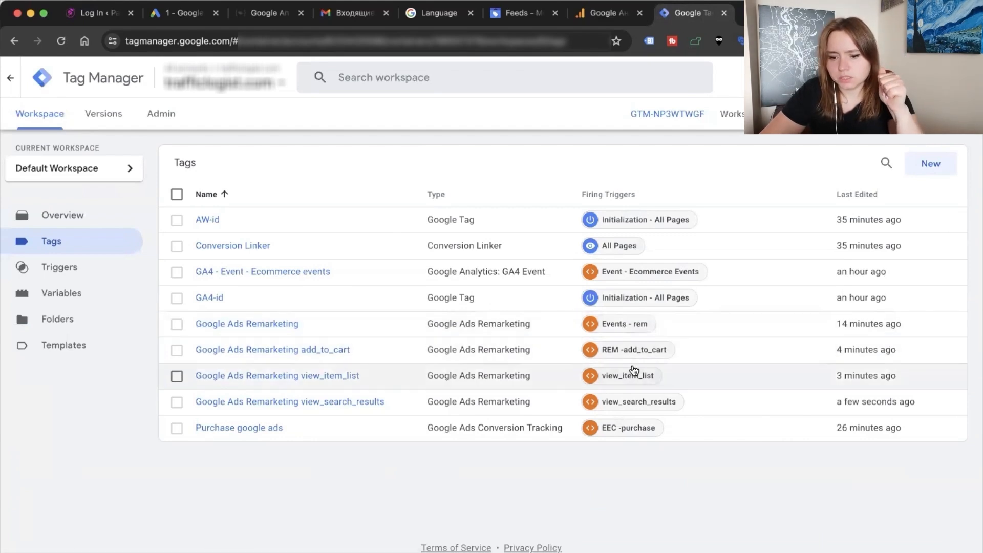
Submit and publish the container changes without a version name or description, and return to the workspace overview.
click(943, 114)
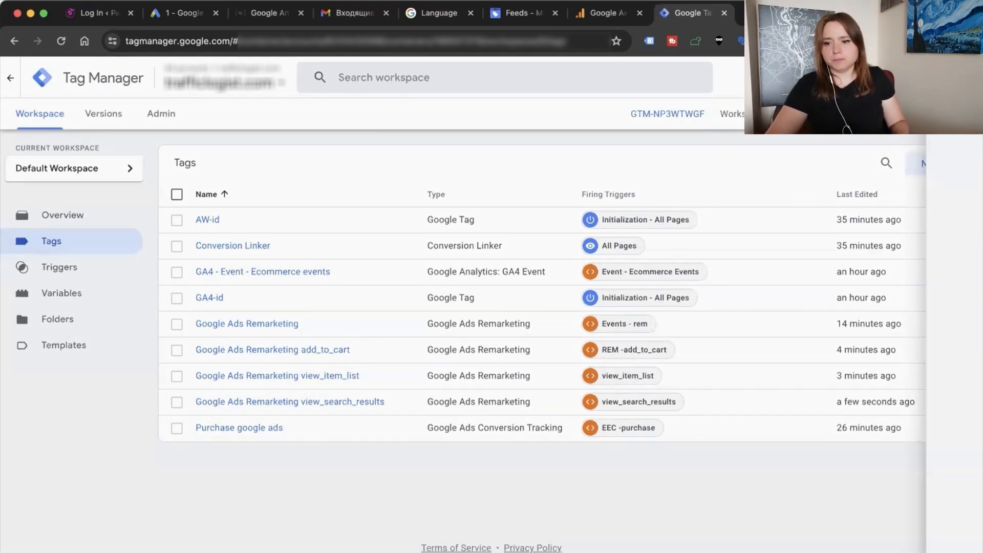
click(944, 78)
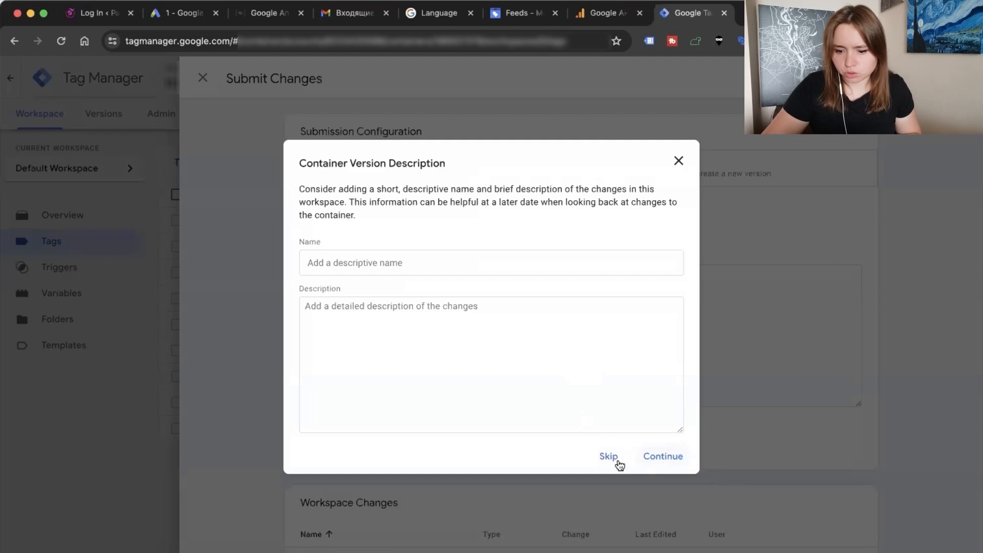
click(600, 459)
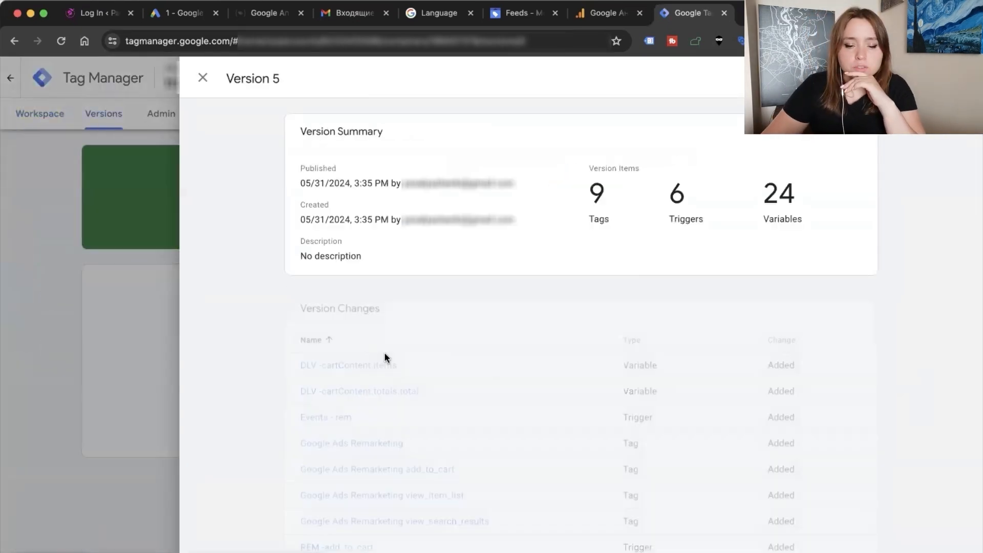
click(202, 78)
click(49, 123)
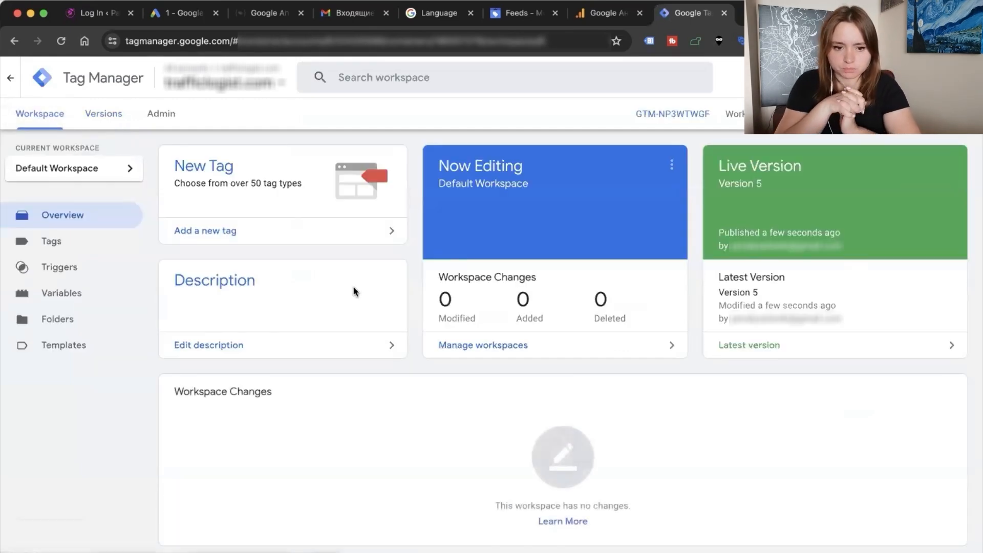
Switch to Google Ads and finish setting up the Google Ads tag audience source.
click(169, 14)
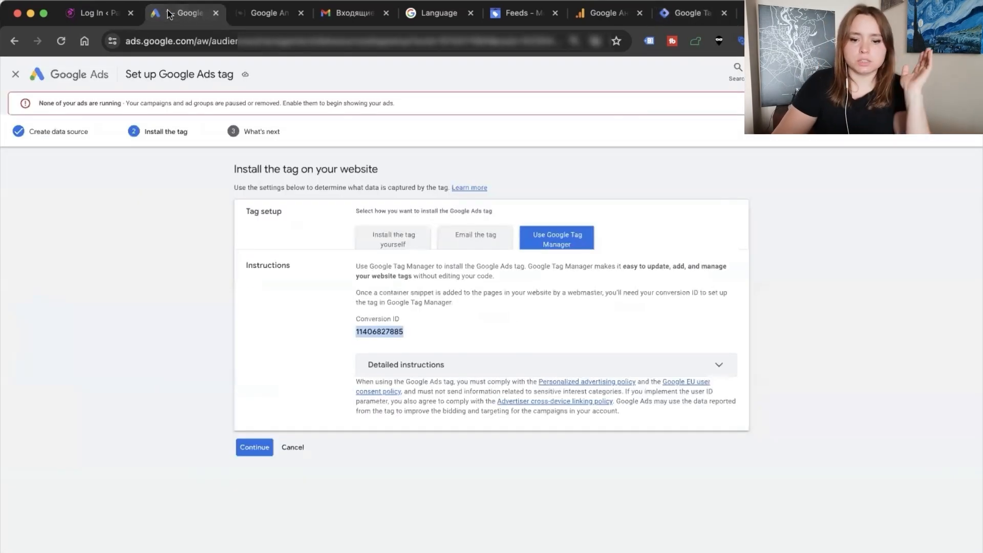
click(256, 450)
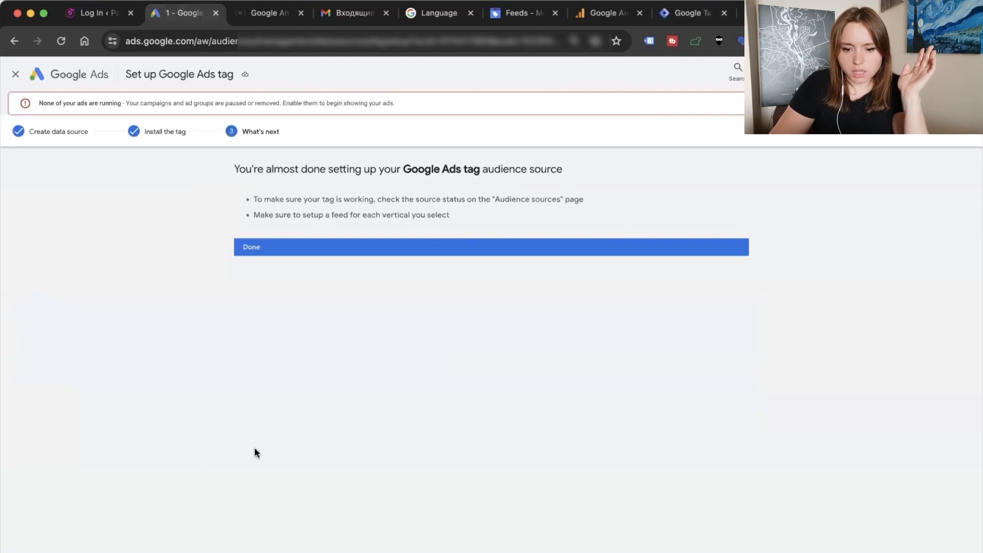
click(256, 243)
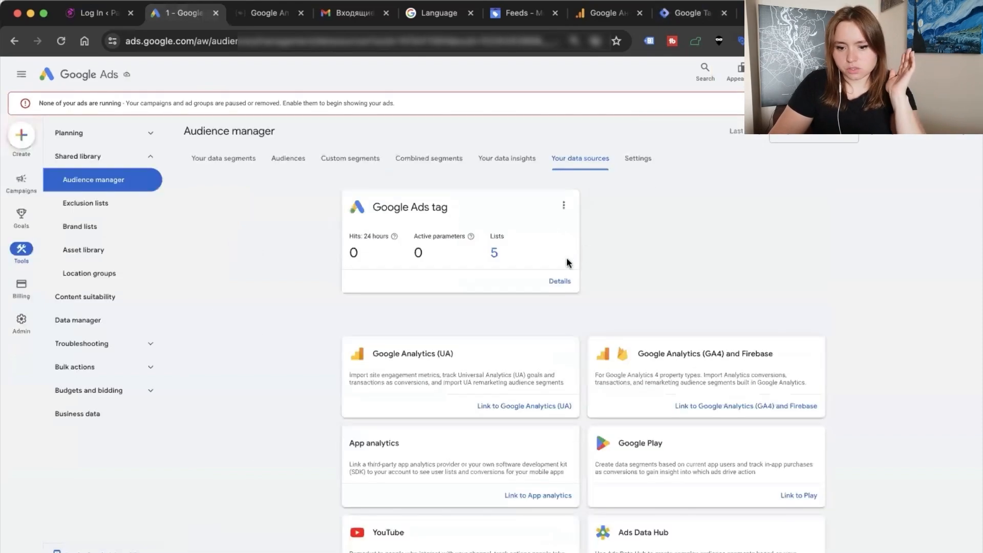
Review the audience segments created from the Google Ads tag and the tag's data source details.
click(494, 254)
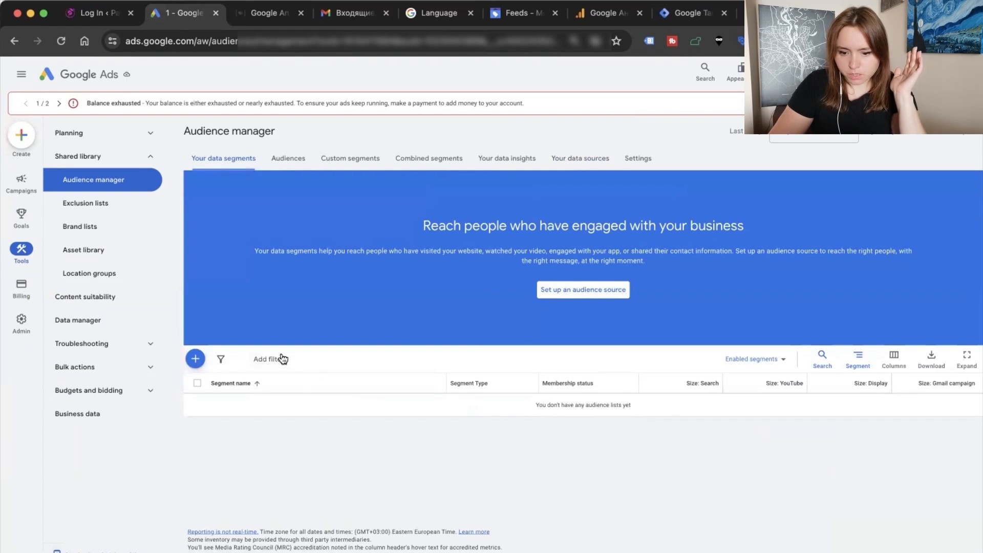
click(61, 41)
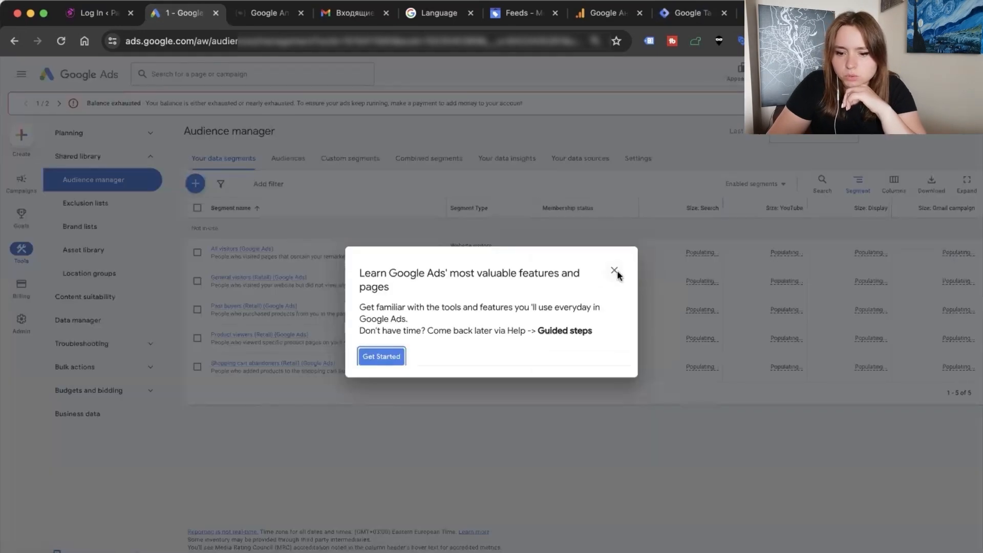
click(614, 271)
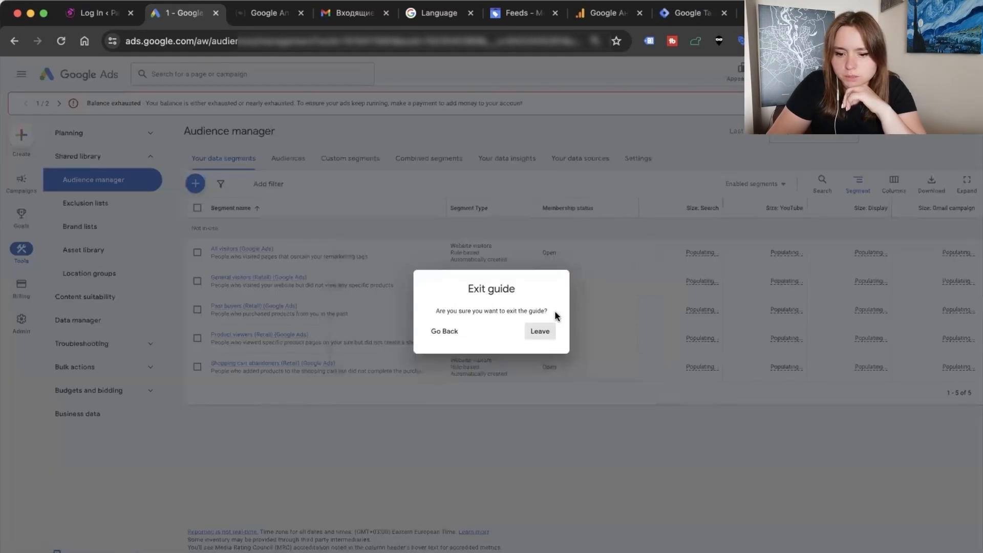
click(539, 333)
click(582, 162)
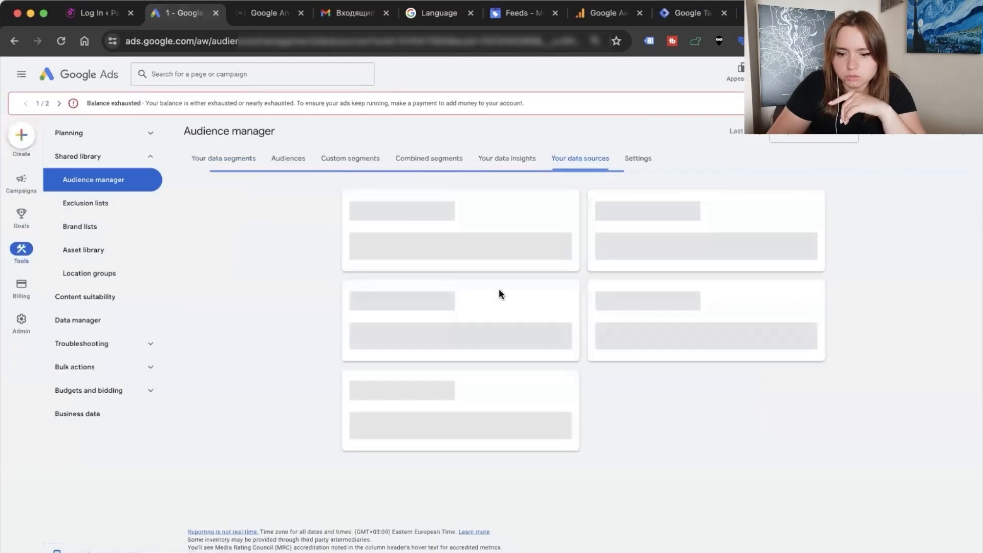
click(556, 281)
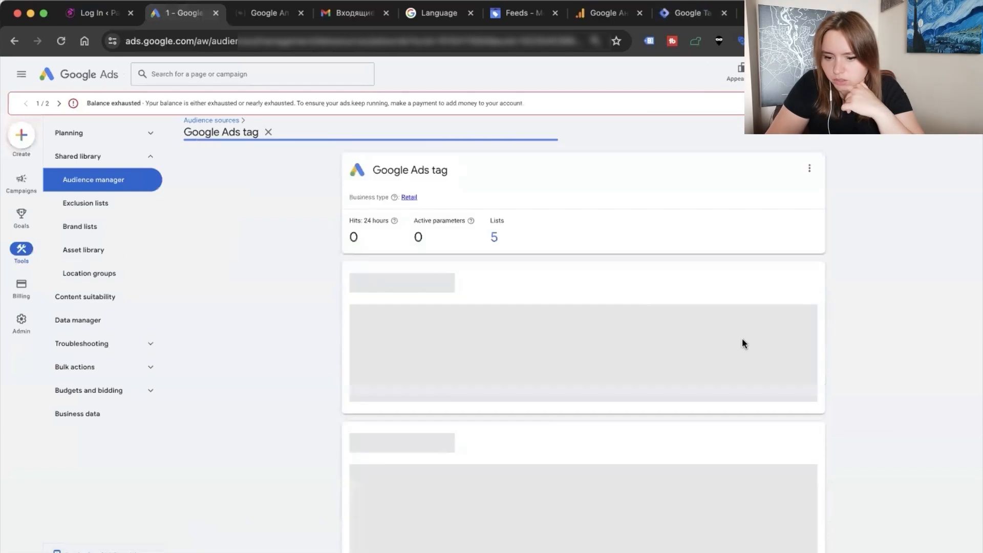
mouse_move(789, 407)
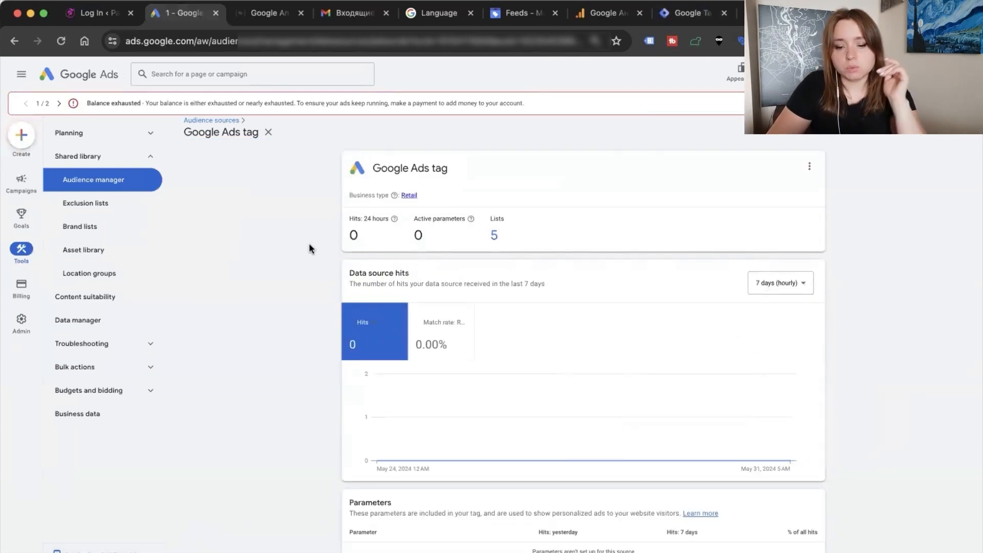
Unlink the prom.ua Merchant Center account from the Google Ads account in Data manager.
click(20, 182)
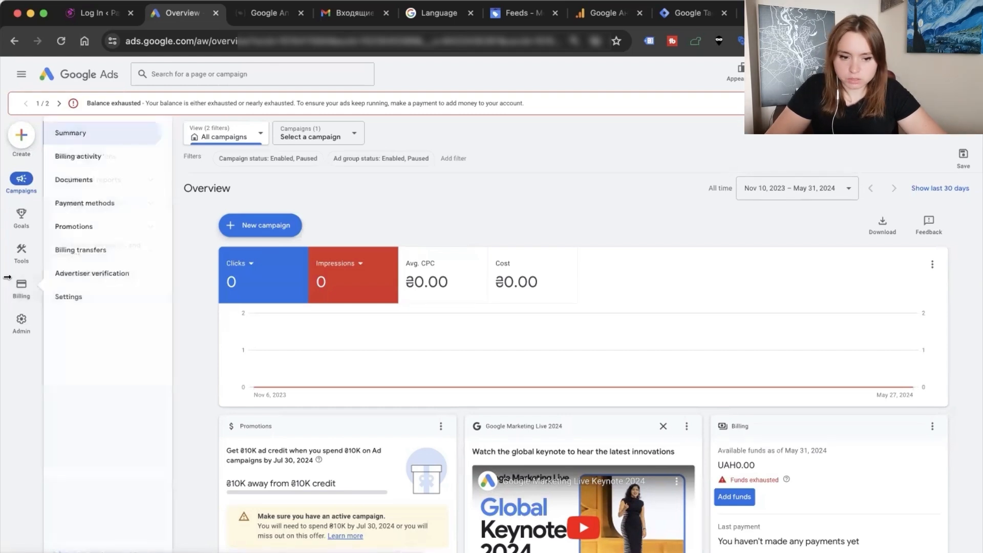
mouse_move(21, 258)
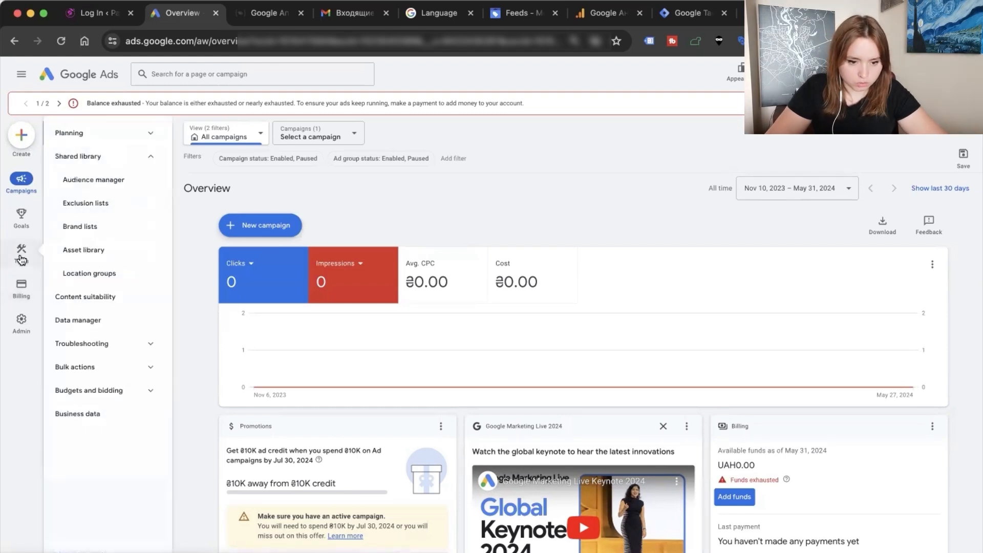
click(82, 320)
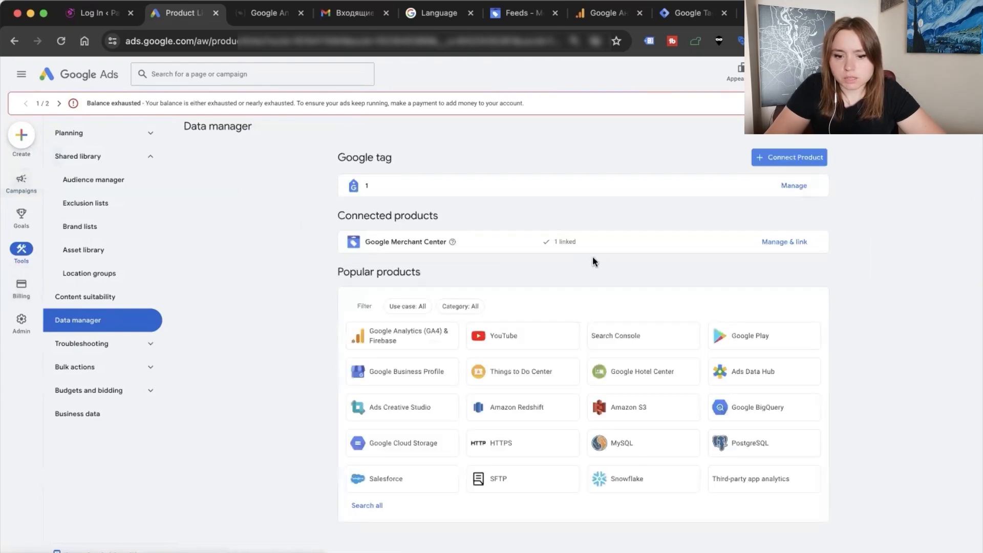
click(771, 241)
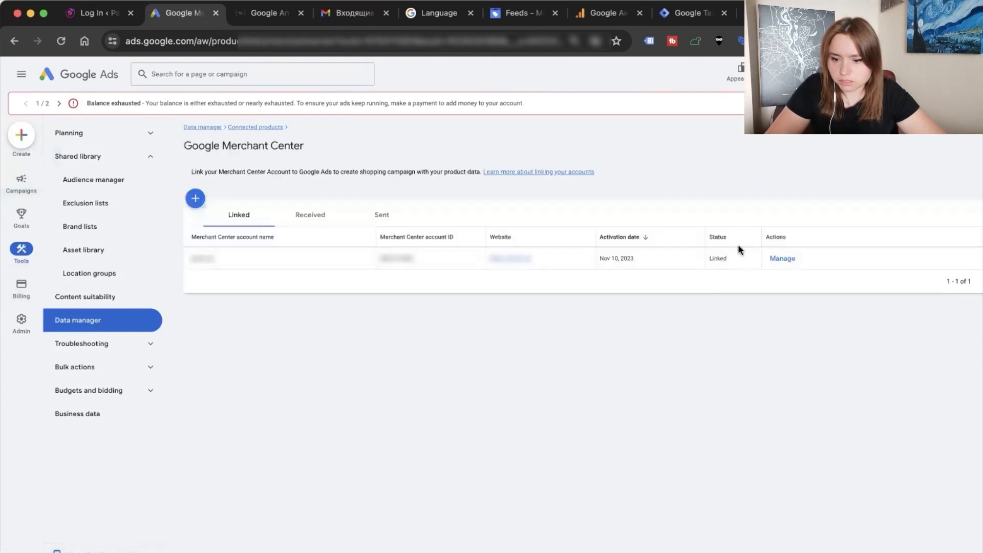
click(781, 259)
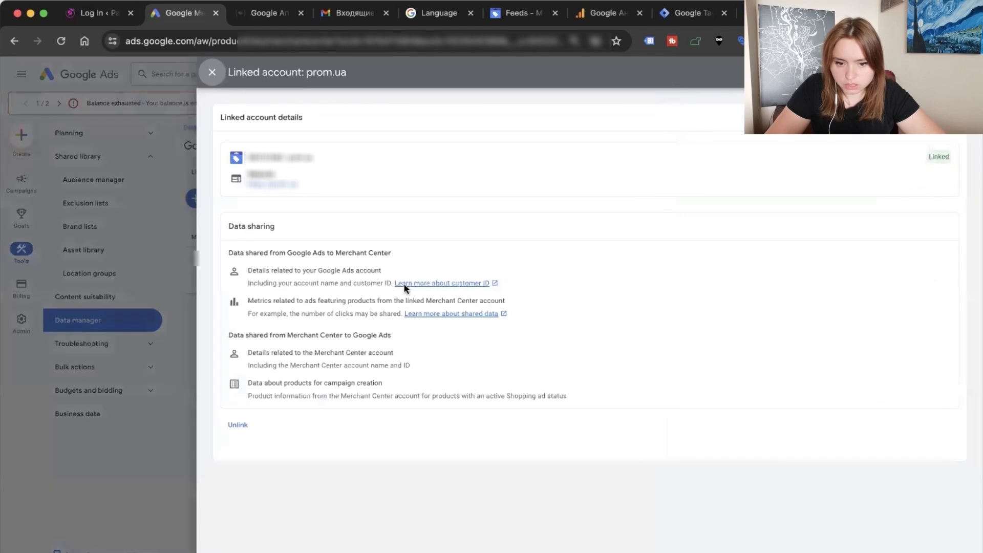
click(212, 73)
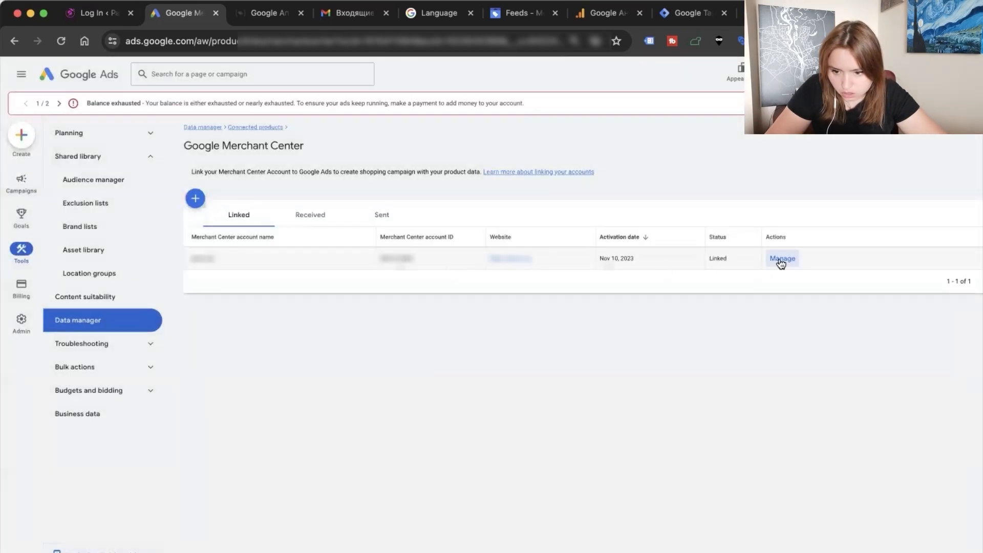
click(782, 259)
click(236, 425)
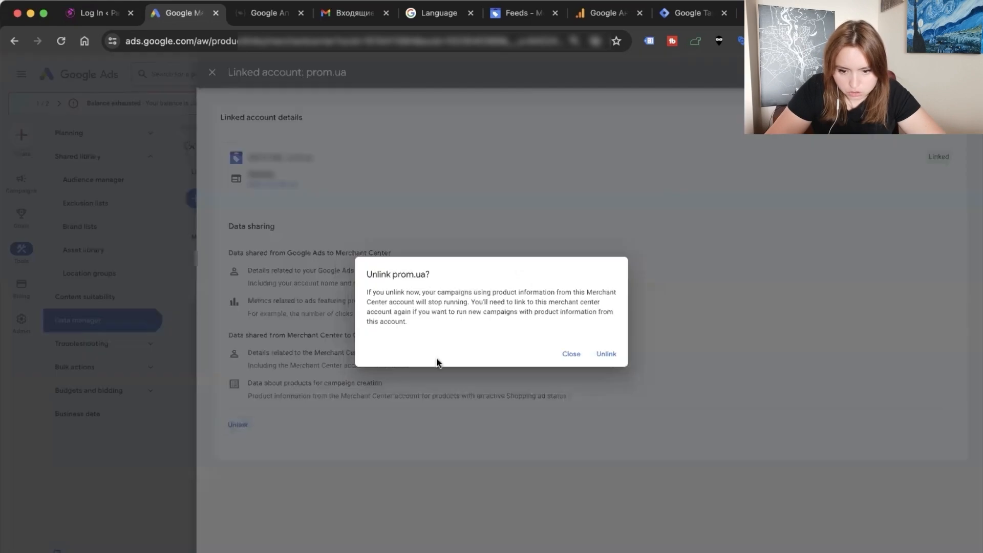
click(605, 354)
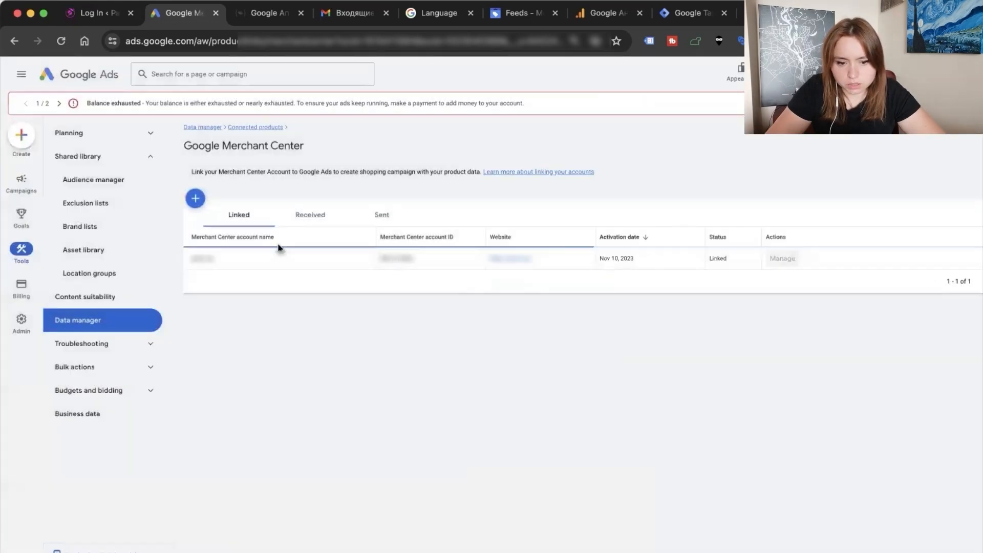
Link the first listed Merchant Center account that is managed by this login to Google Ads.
click(197, 201)
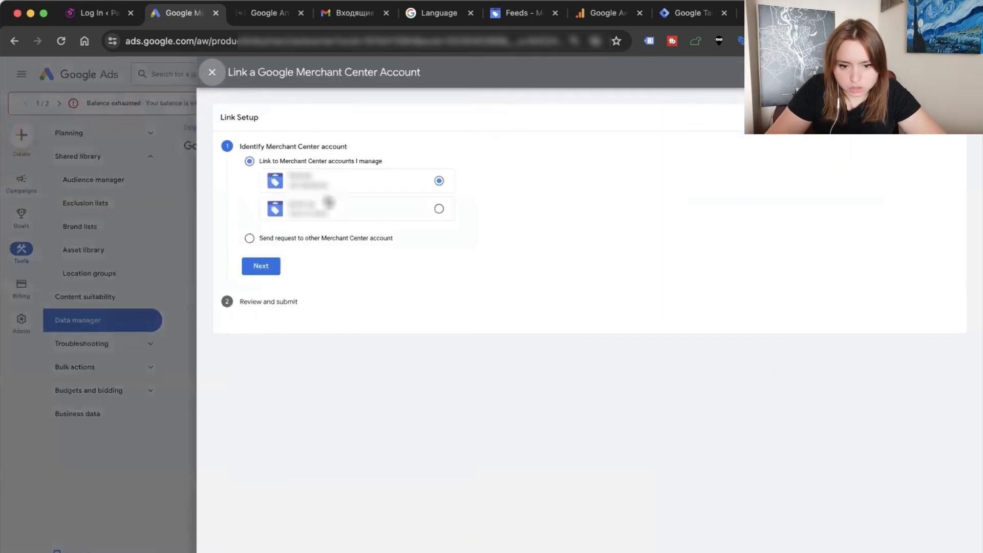
click(256, 271)
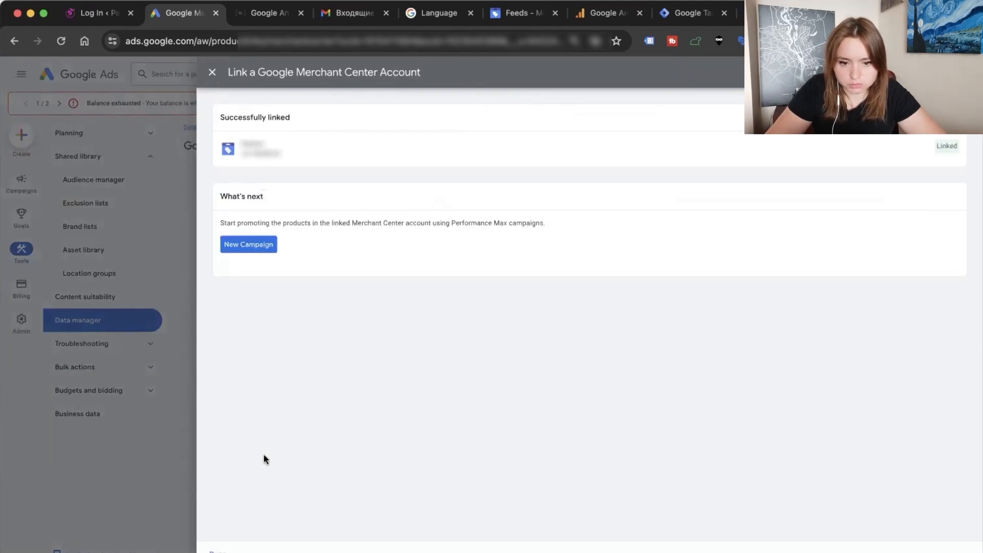
click(248, 245)
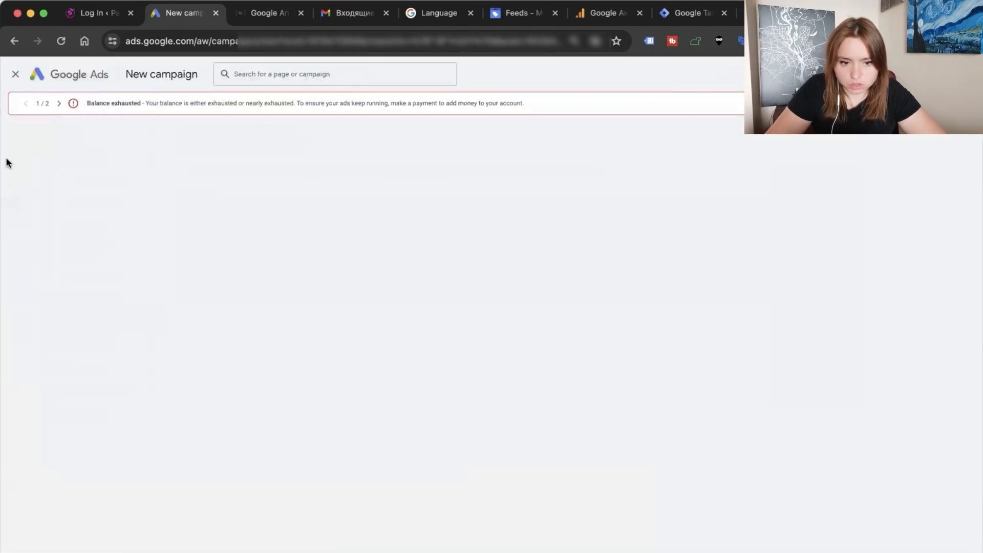
click(15, 76)
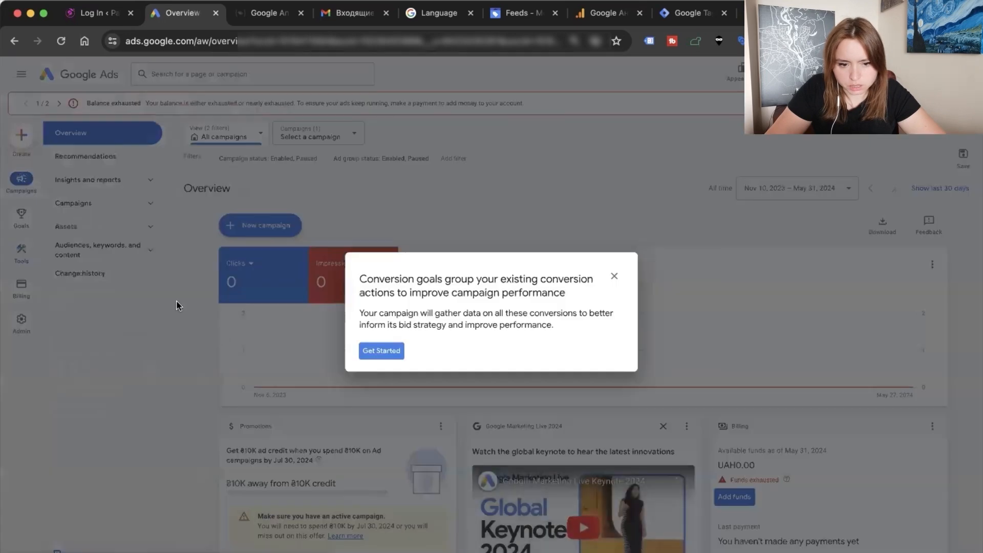
click(614, 277)
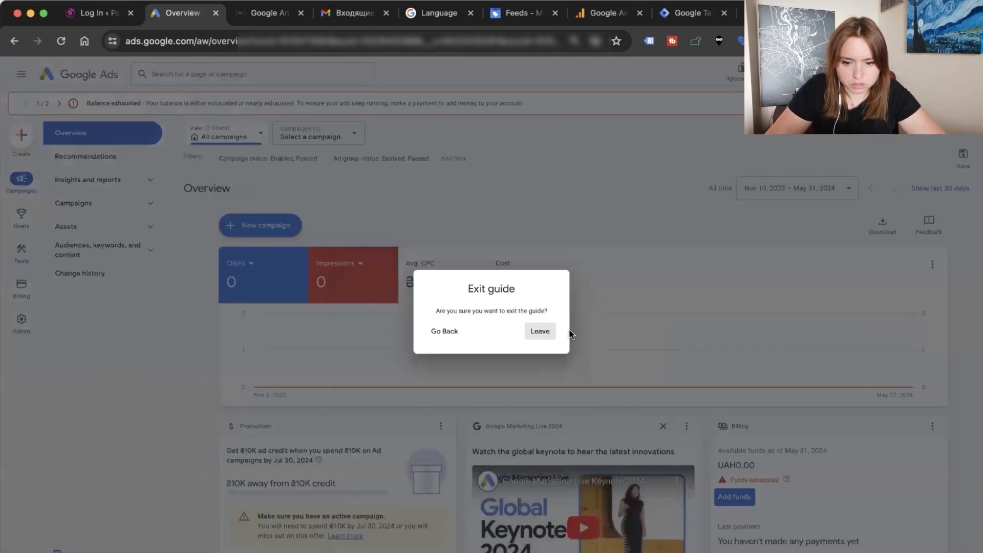
click(539, 332)
Examine the Merchant Center accounts linked to Google Ads in Data manager.
mouse_move(30, 255)
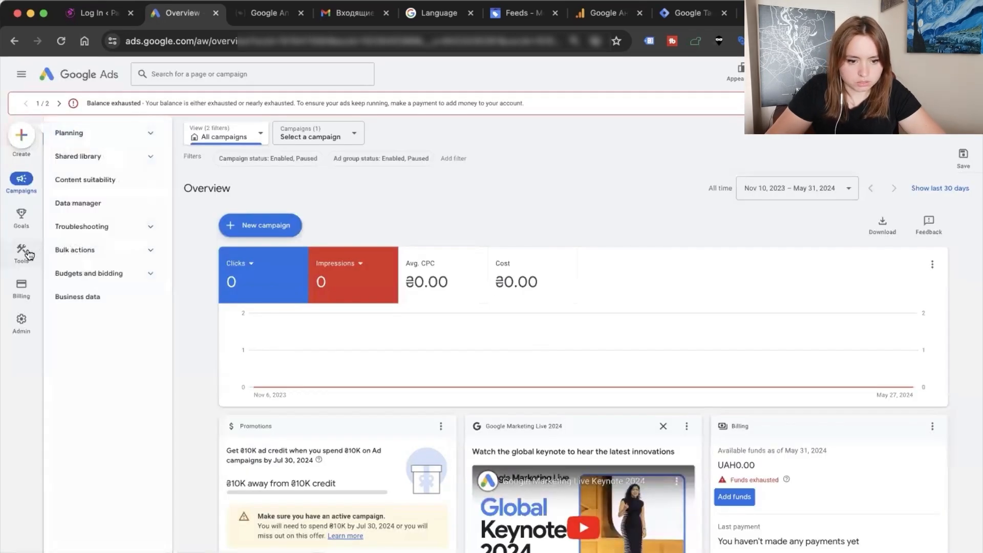
click(87, 208)
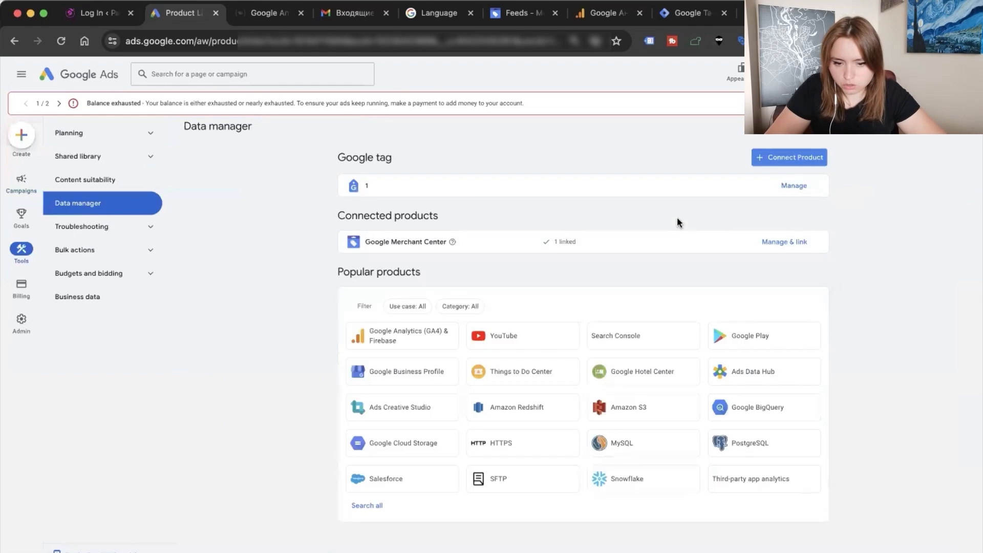
click(773, 242)
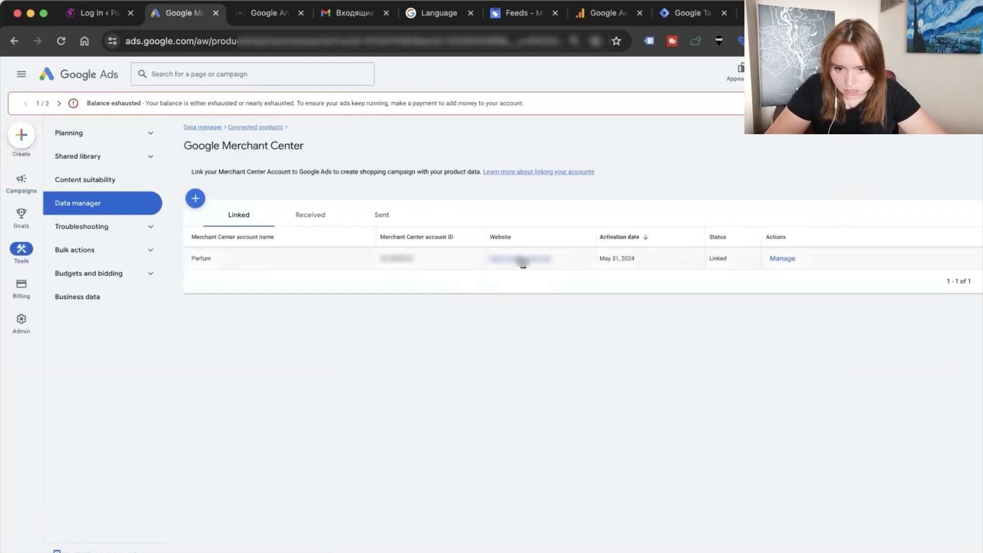
Switch to Merchant Center and check its account issues and linked Google Ads accounts against the link listed in Google Ads.
click(507, 12)
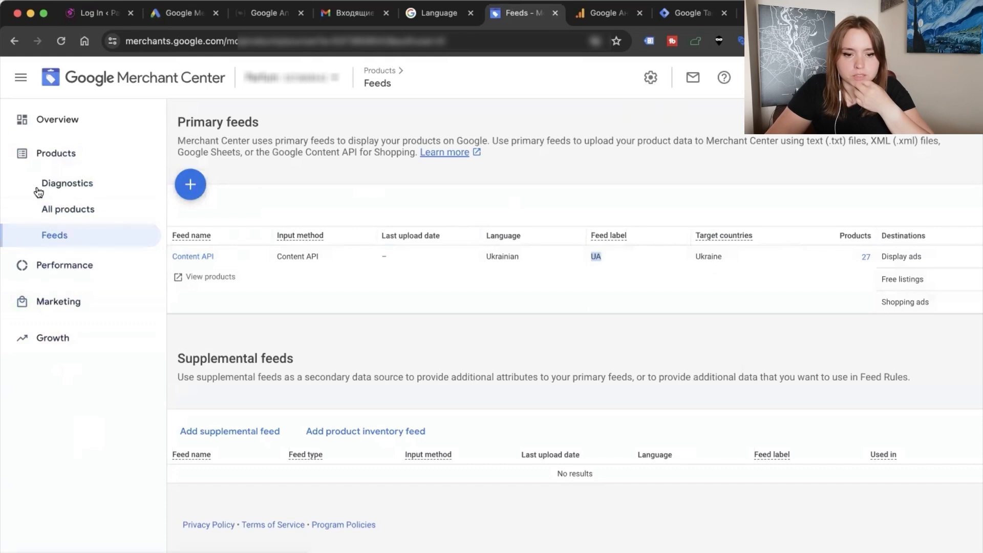
click(88, 182)
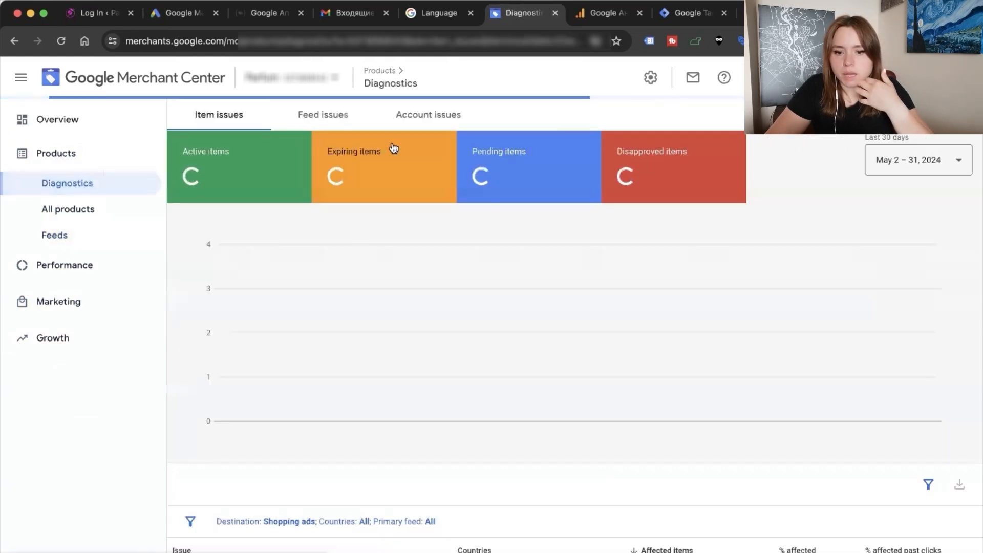
click(445, 115)
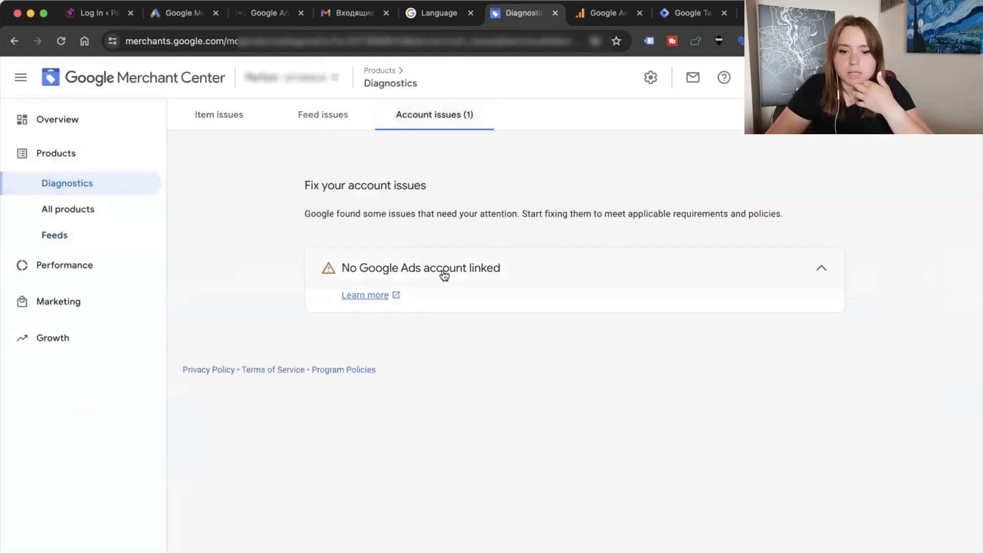
click(651, 78)
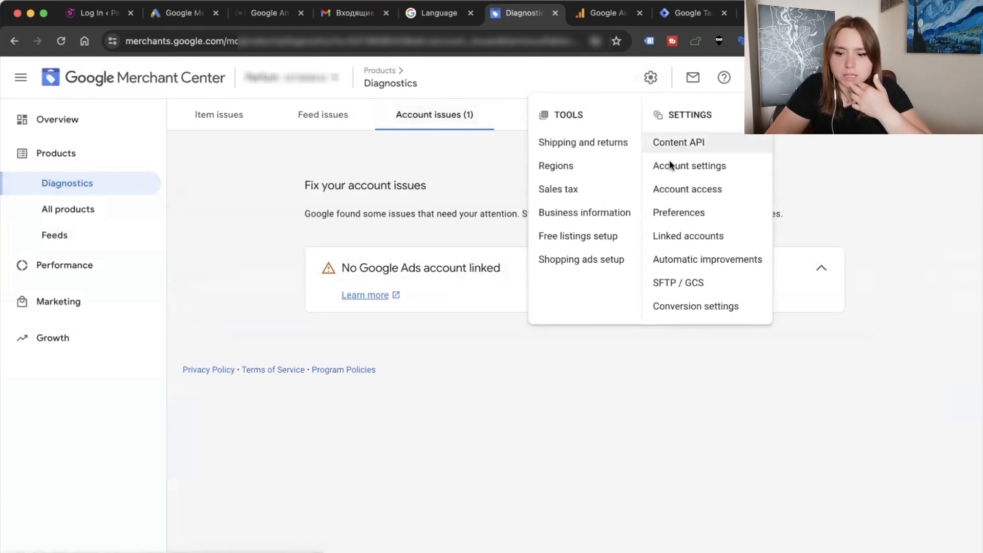
click(688, 237)
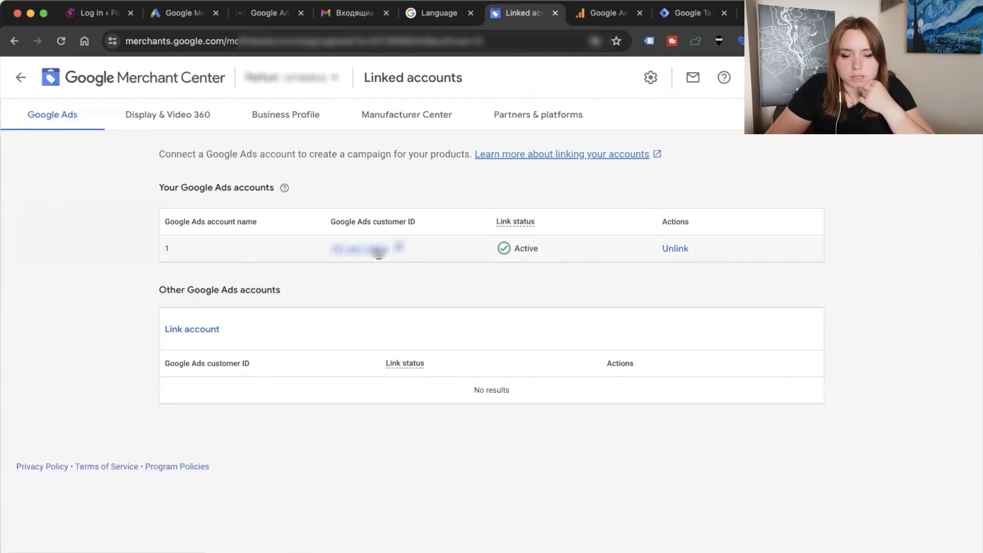
click(177, 17)
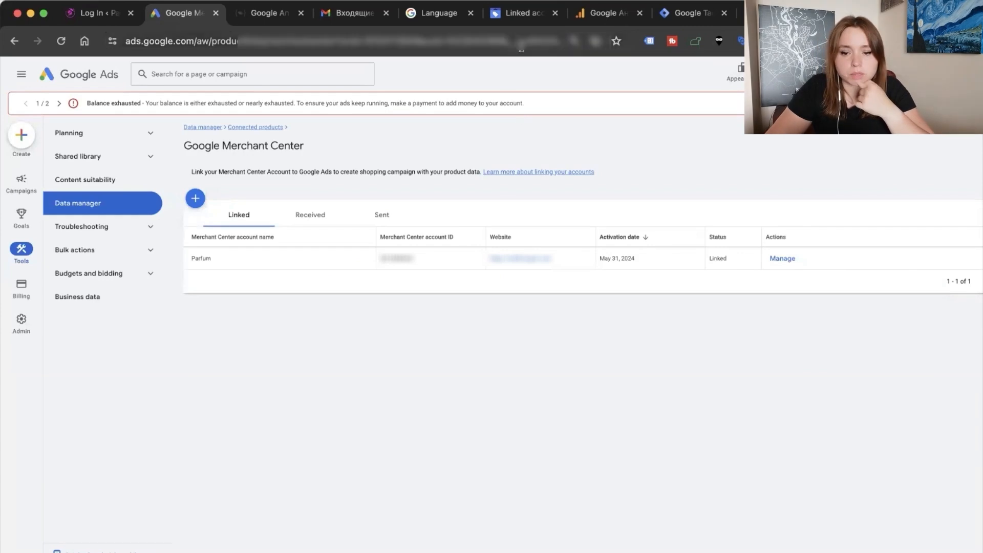
click(521, 19)
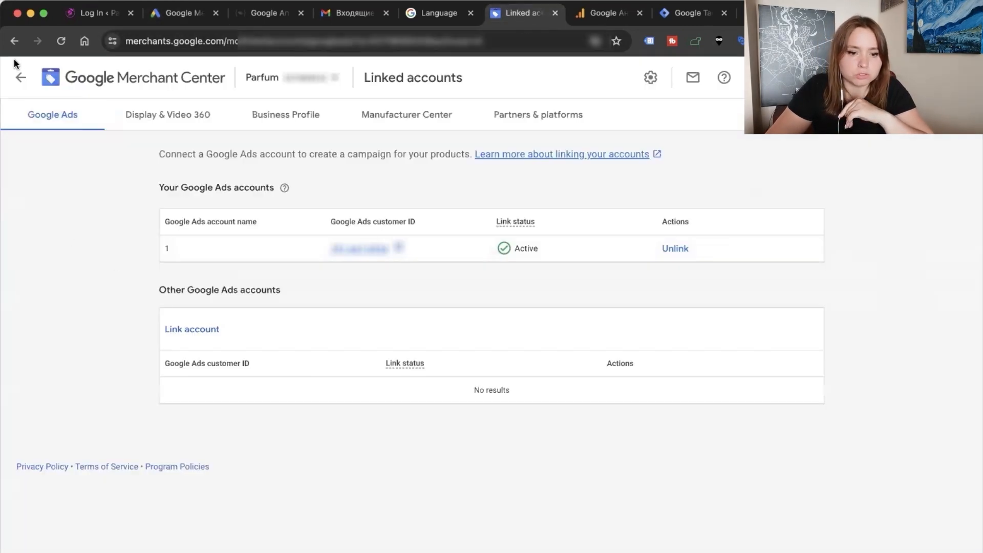
Check the Merchant Center item issues in Diagnostics for the last 2 days.
click(20, 77)
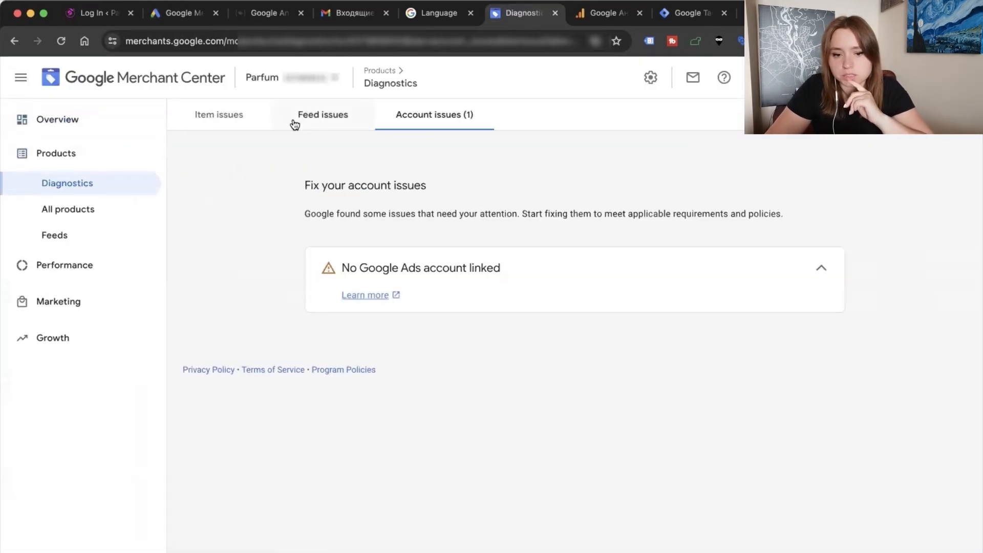
click(238, 121)
click(900, 160)
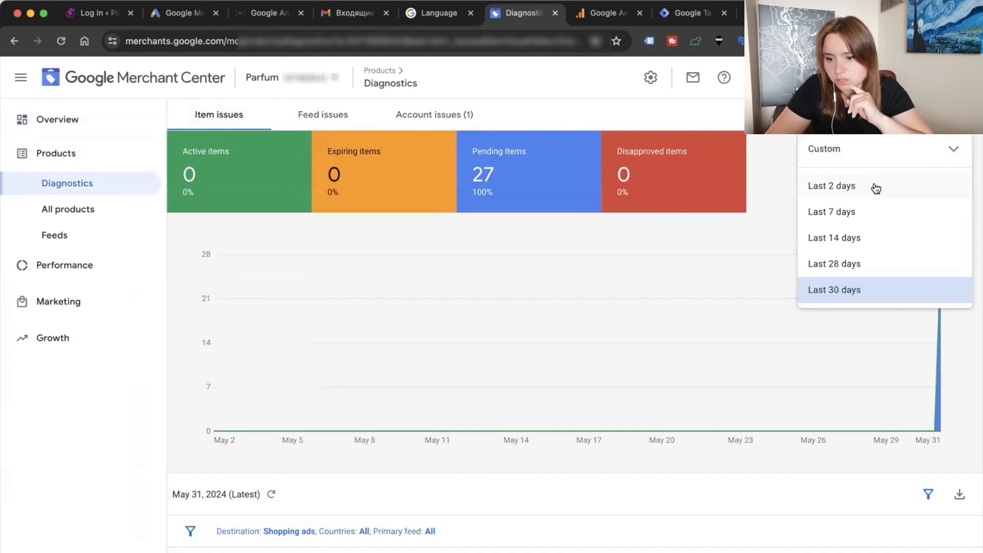
click(876, 186)
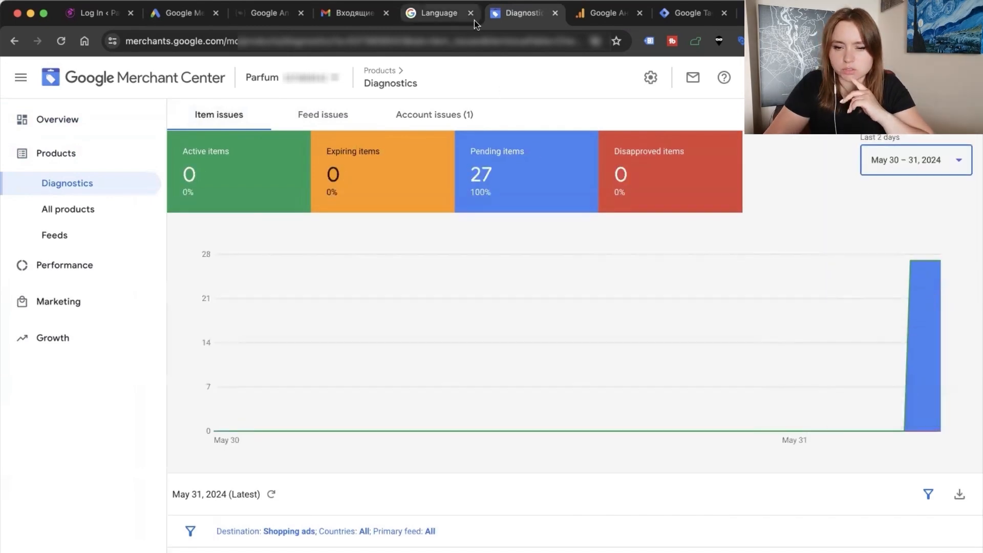
Switch to Google Analytics and create a new Google Ads link, choosing the managed account named 1.
click(584, 14)
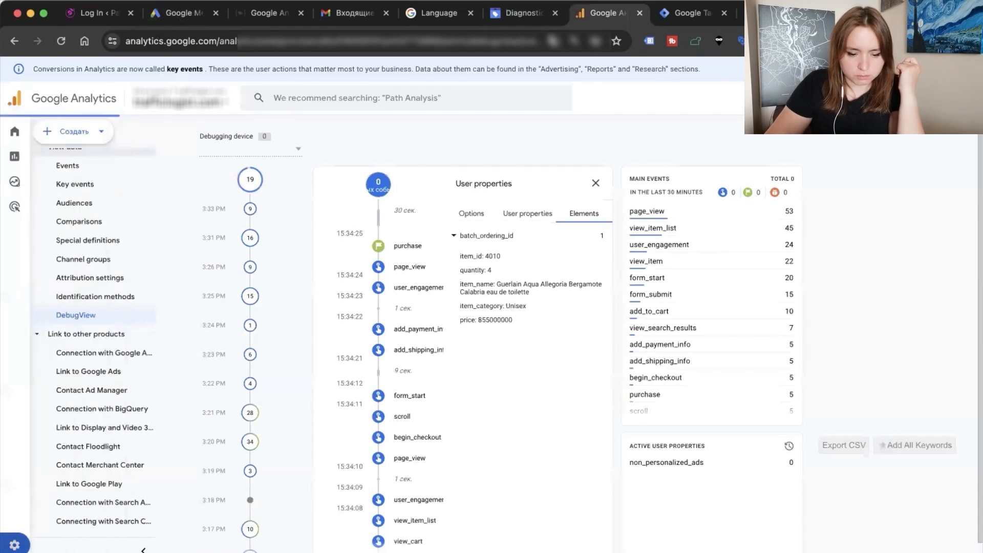
scroll(344, 501, down, 5)
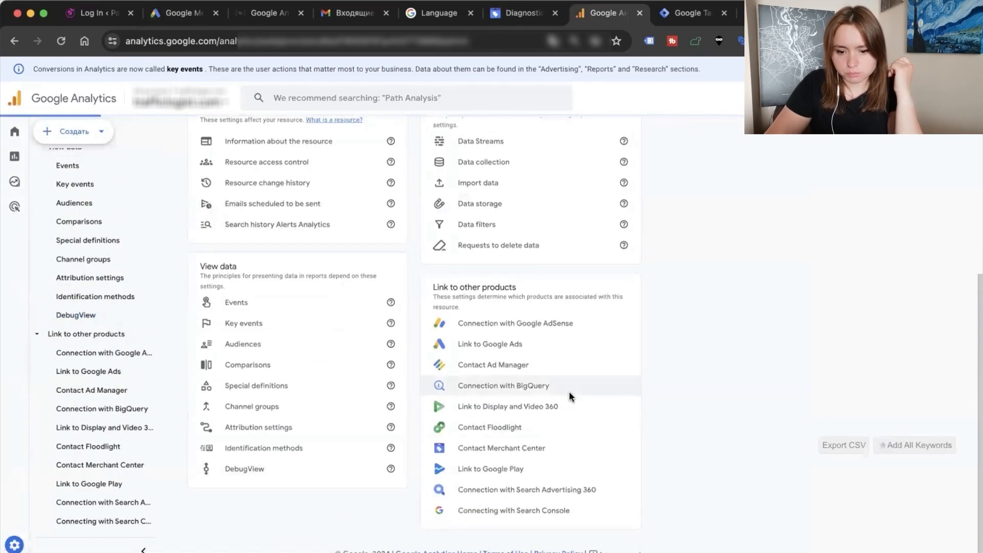
click(557, 345)
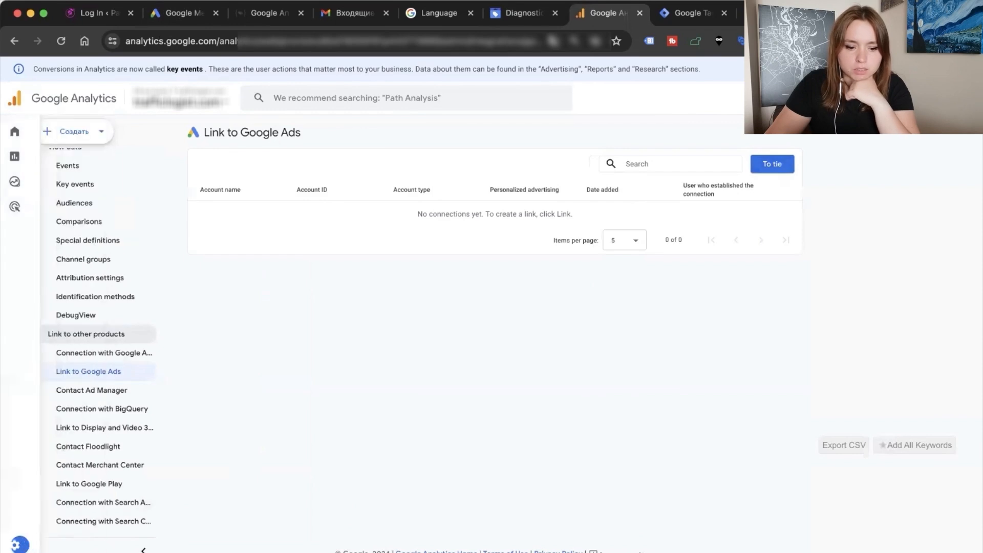
click(21, 543)
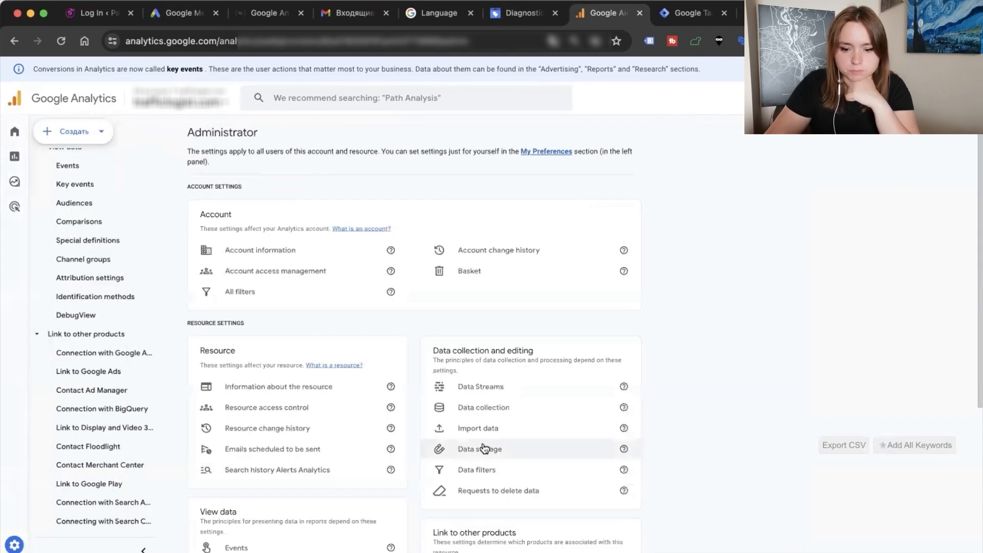
scroll(512, 410, down, 5)
click(506, 344)
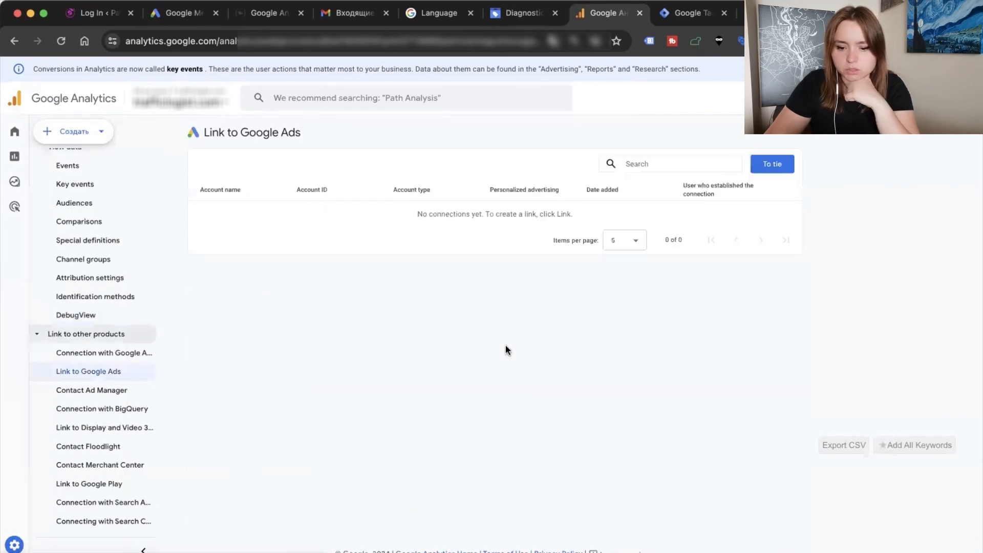
click(769, 165)
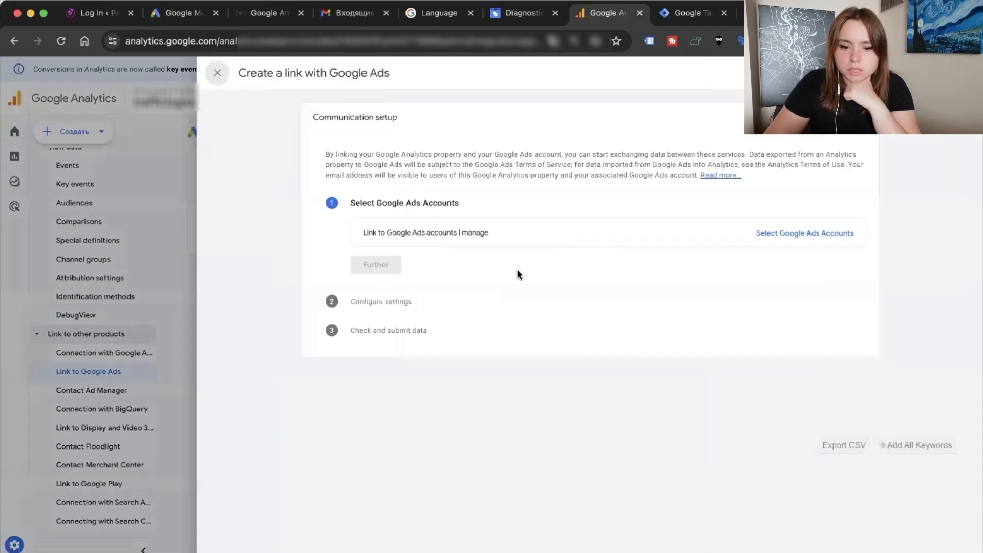
click(800, 234)
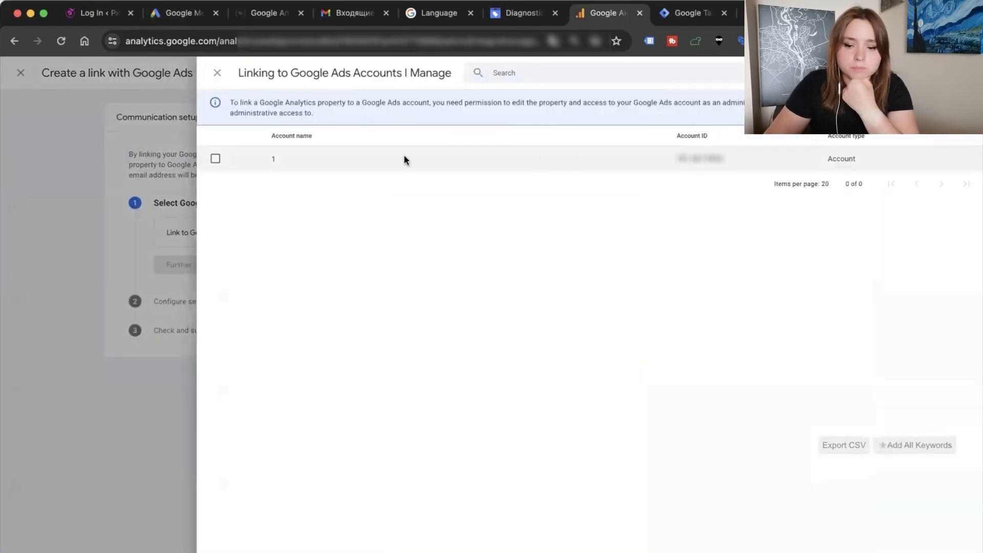
click(219, 161)
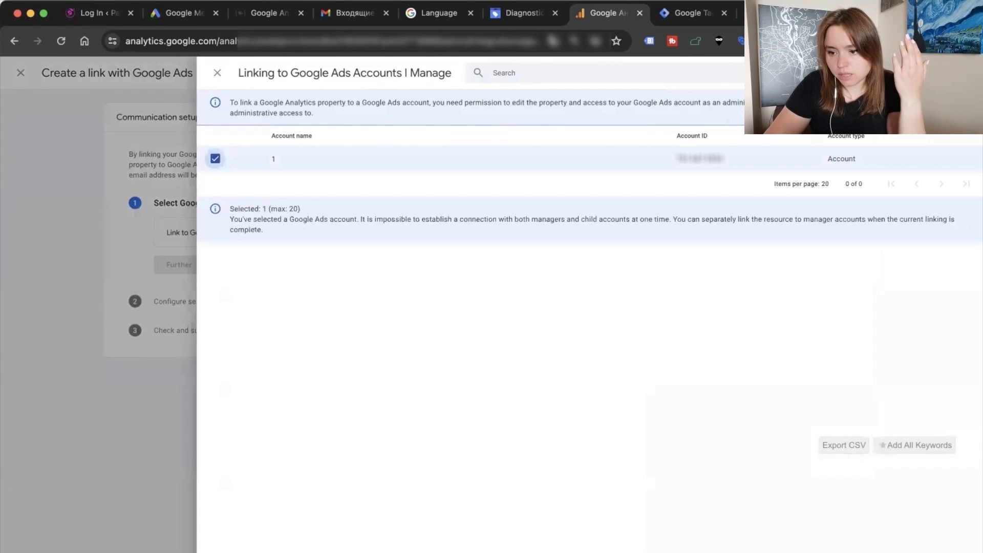
click(948, 73)
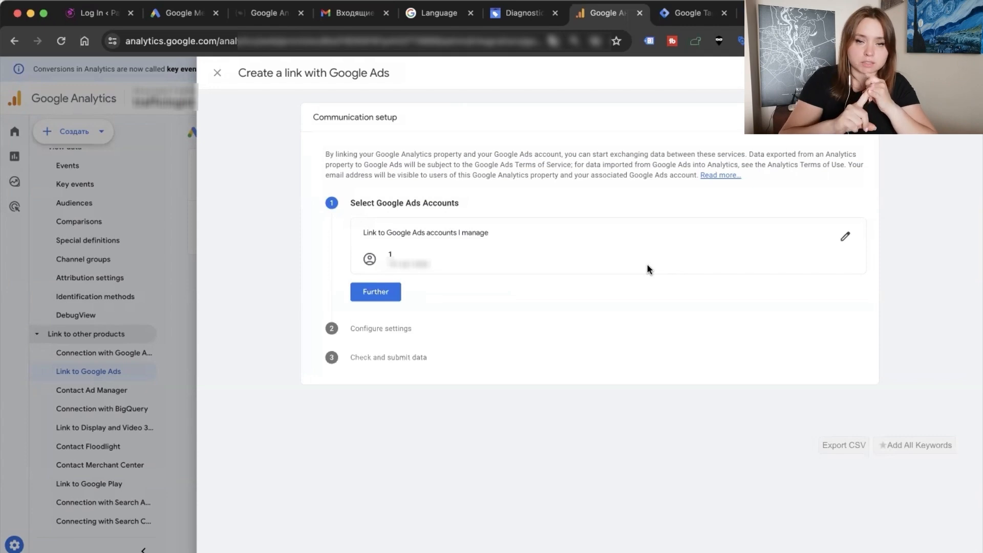
Configure the Google Ads link with auto-tagging enabled for the selected account, submit it, and close the link setup.
click(377, 299)
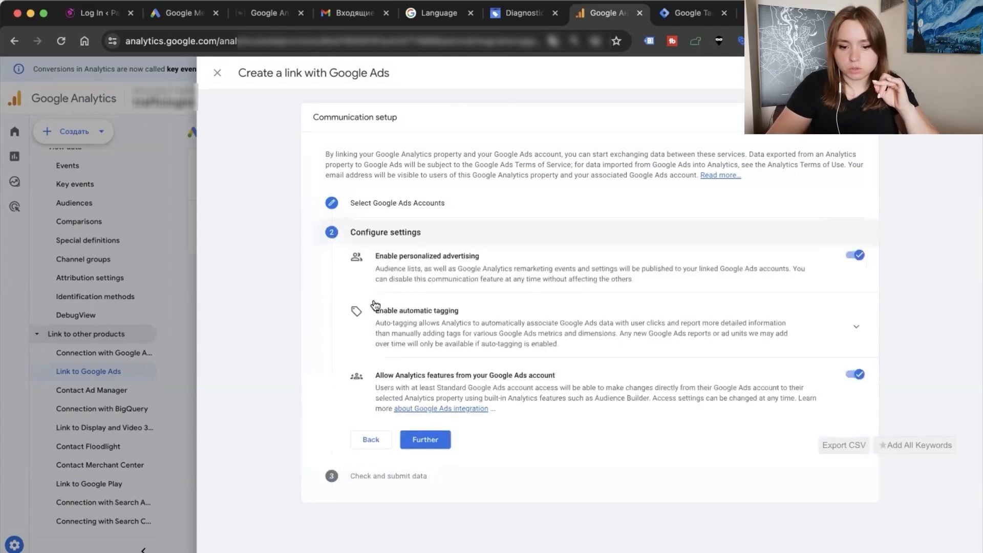
click(855, 326)
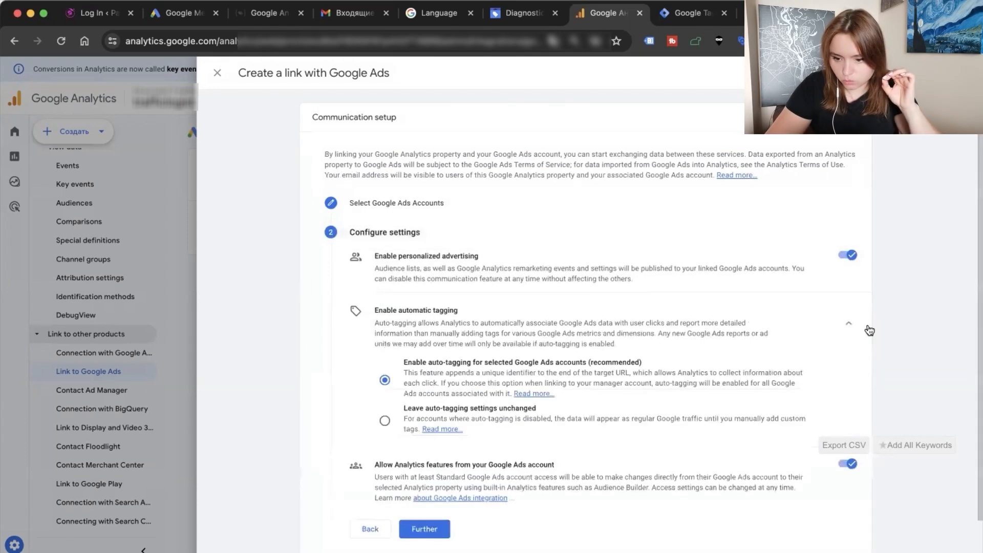
scroll(535, 428, down, 2)
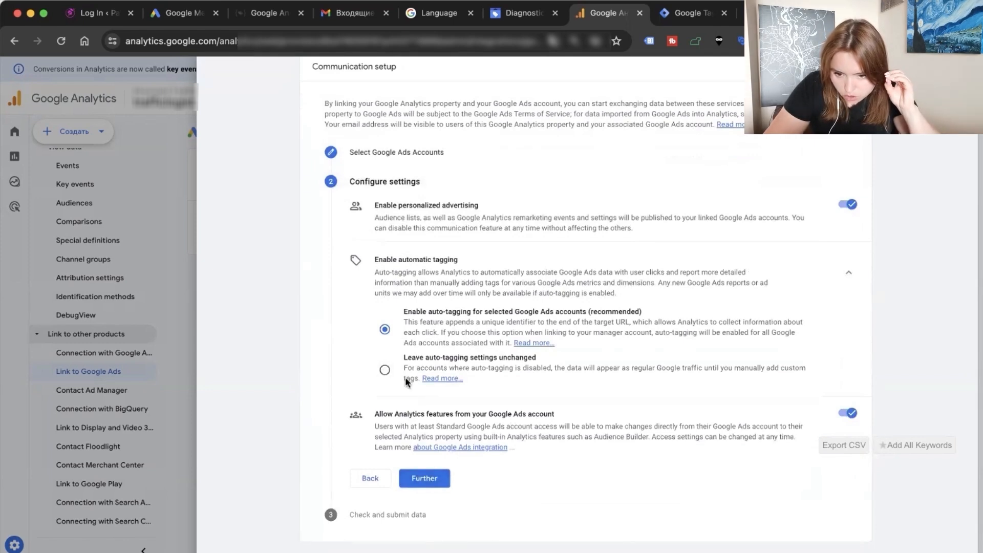
click(384, 372)
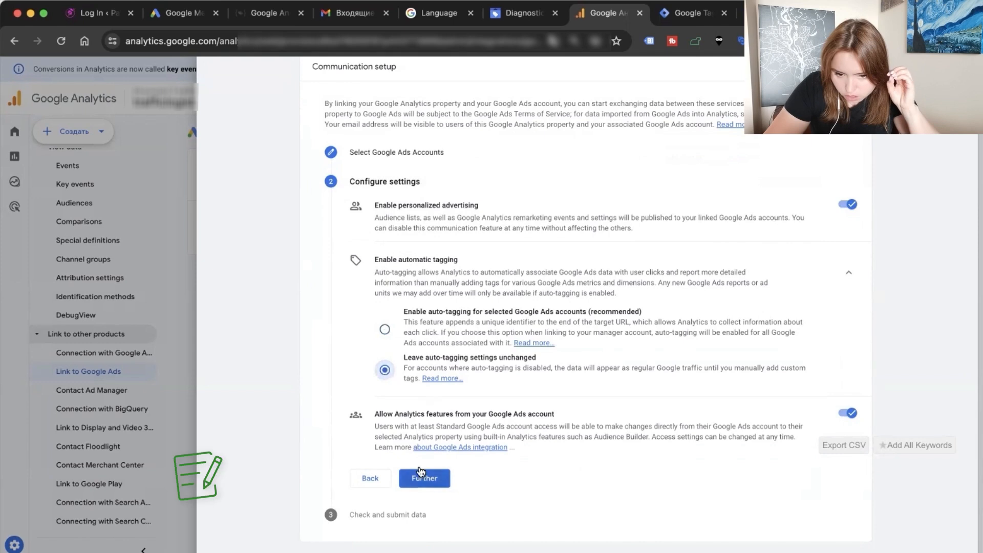
click(384, 329)
click(424, 478)
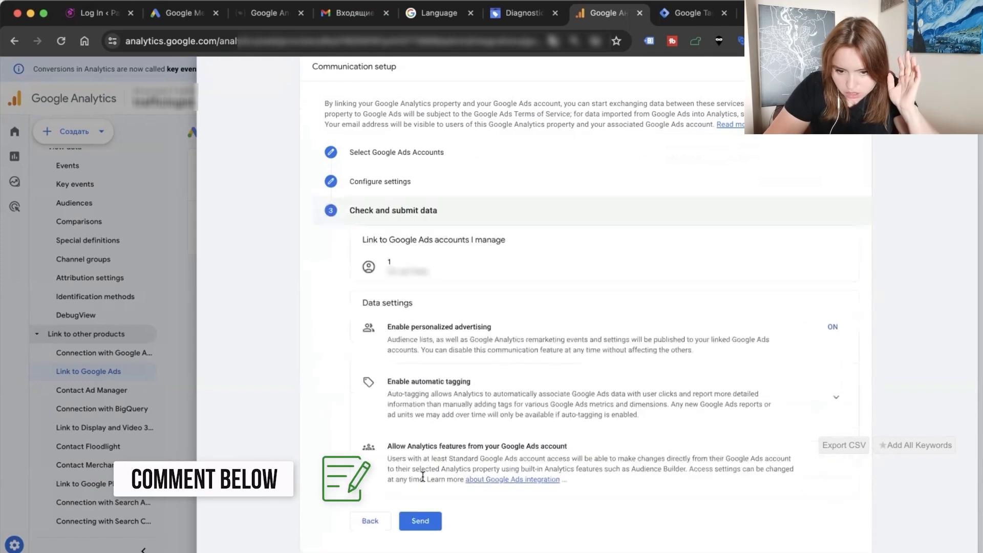
click(424, 522)
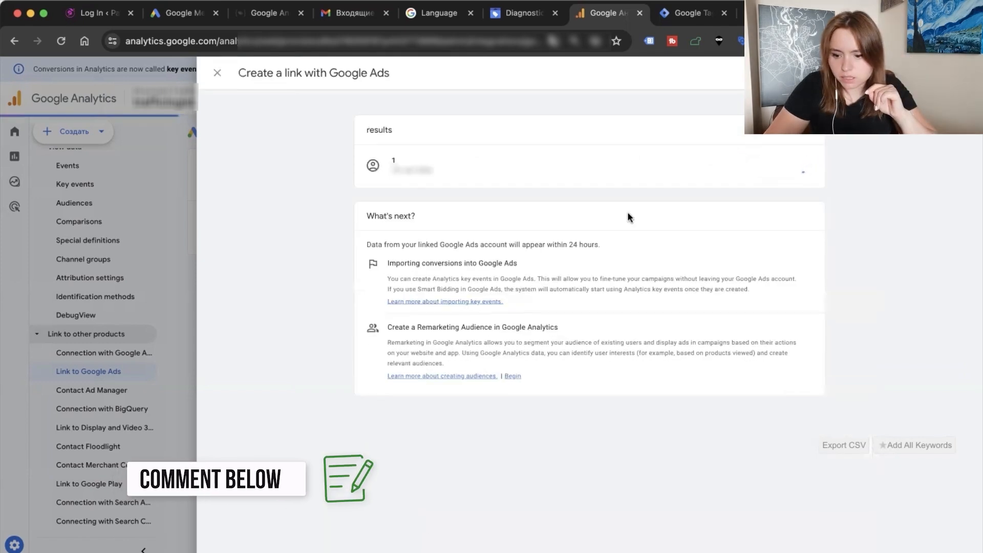
click(217, 73)
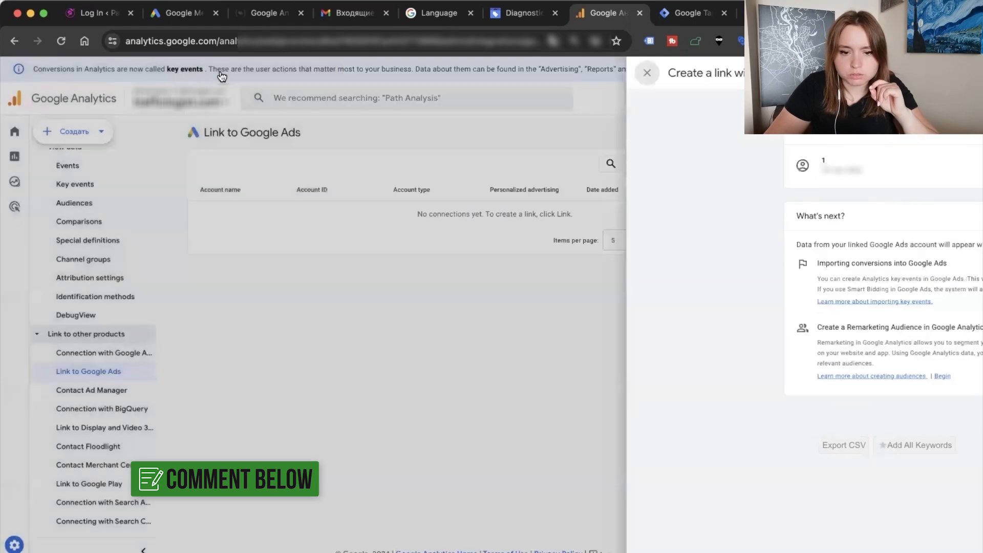
Switch to Google Ads and set the enhanced conversions method to Google Tag Manager in the conversion settings.
click(173, 20)
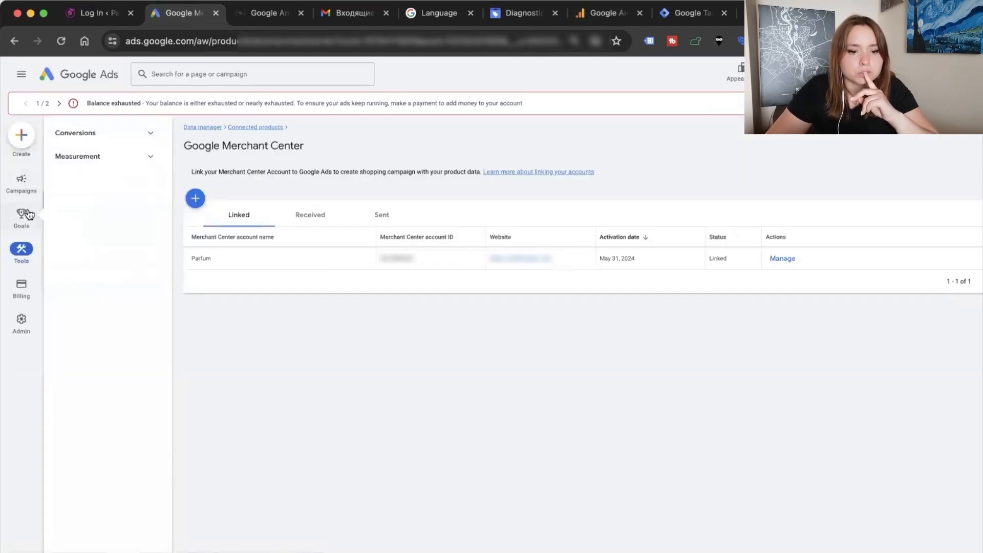
click(22, 219)
click(77, 228)
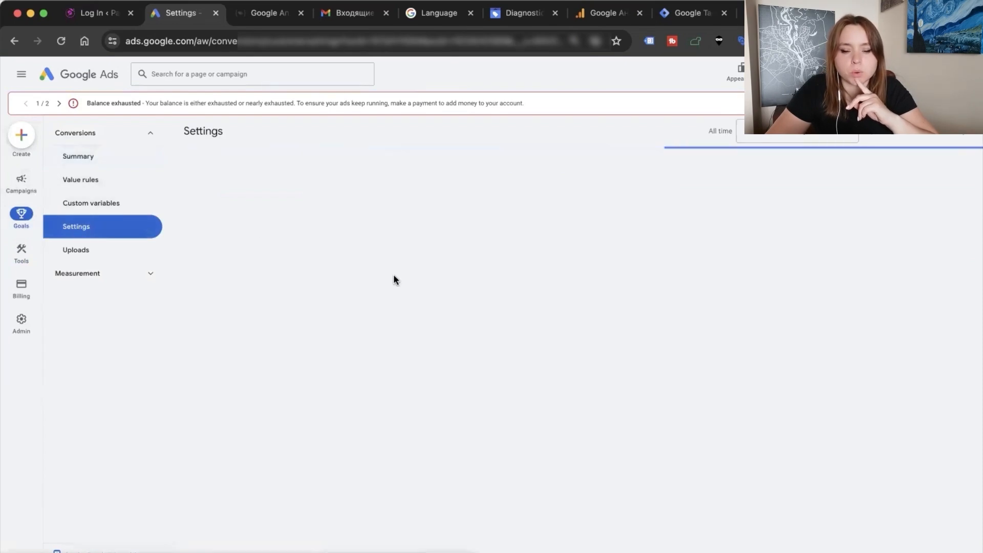
click(367, 264)
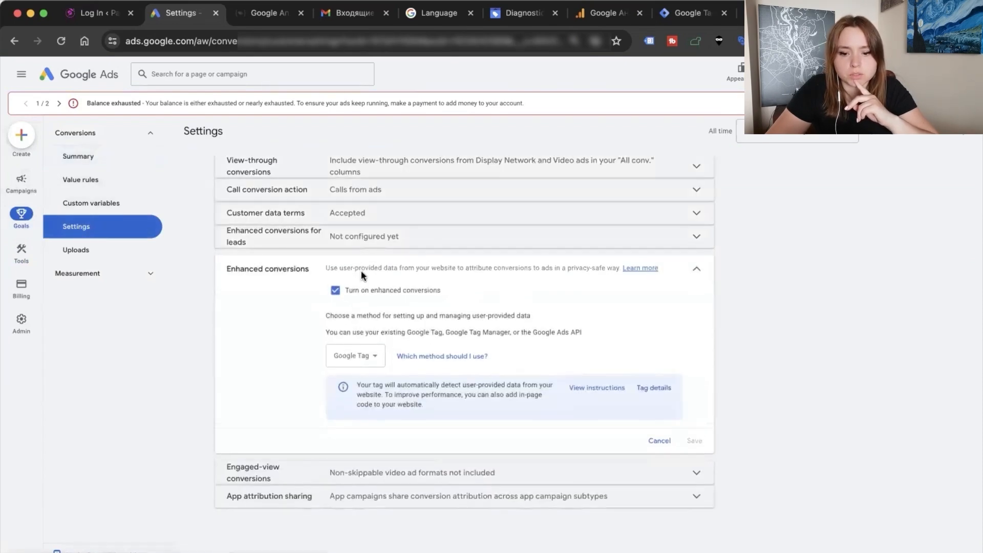
click(357, 364)
click(365, 393)
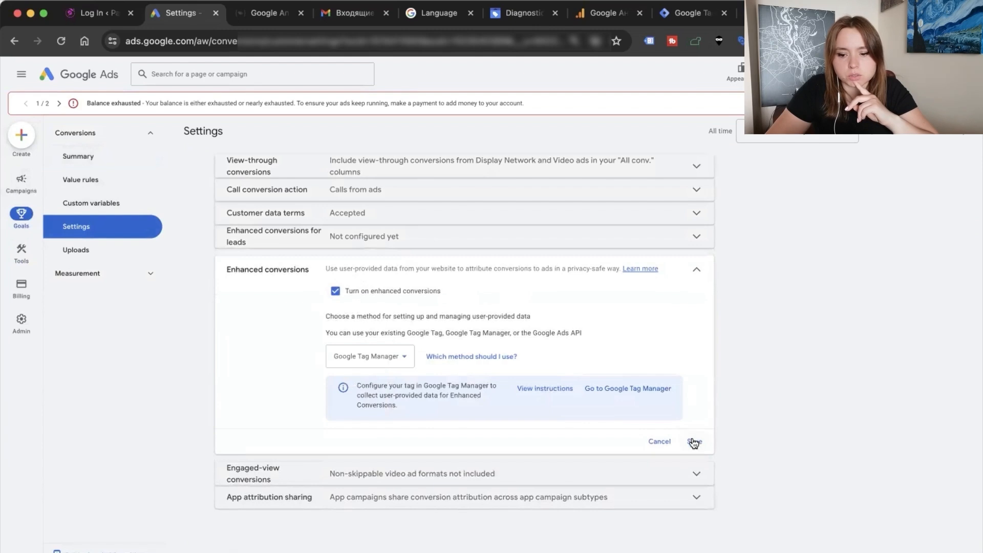
Review the conversion goals summary and the data segments in Audience manager.
click(25, 216)
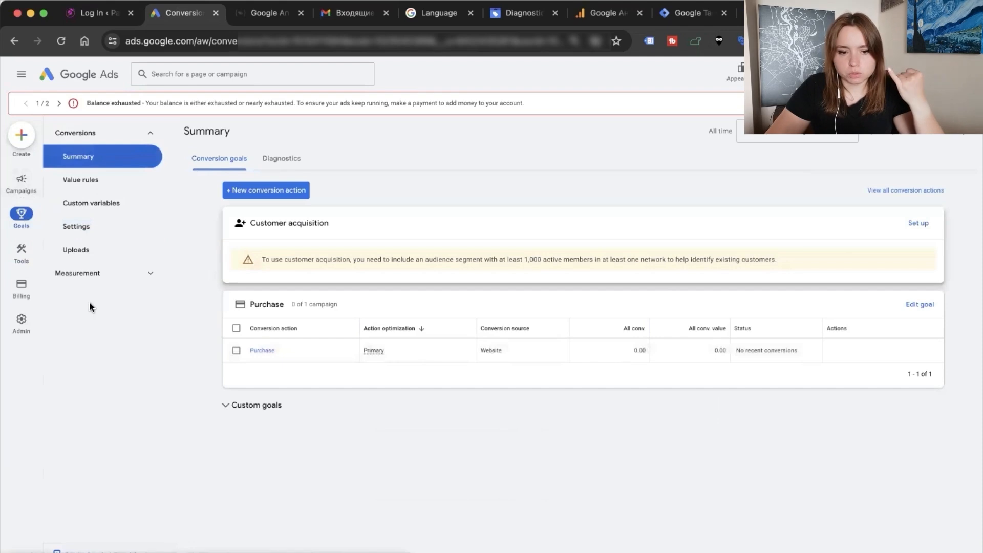
mouse_move(24, 242)
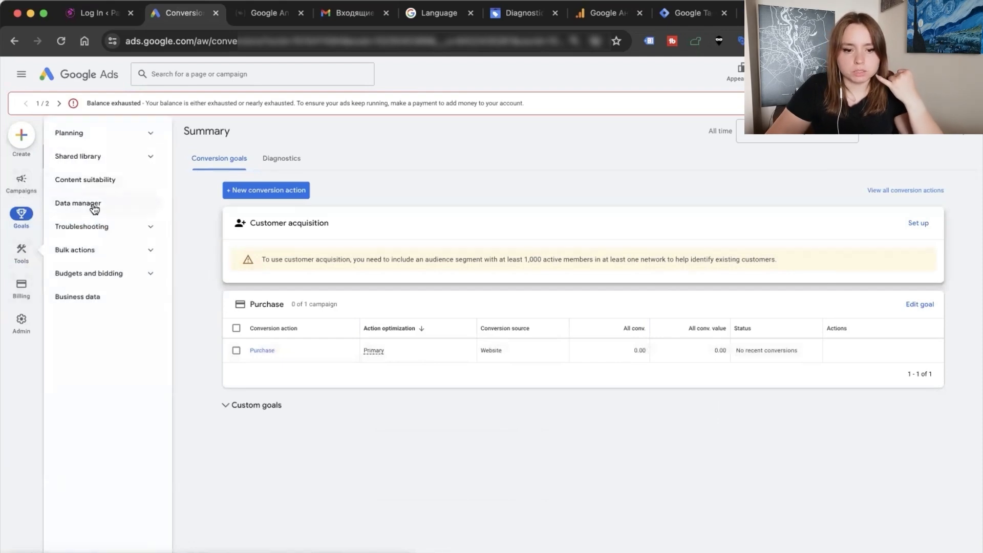
click(106, 165)
click(102, 184)
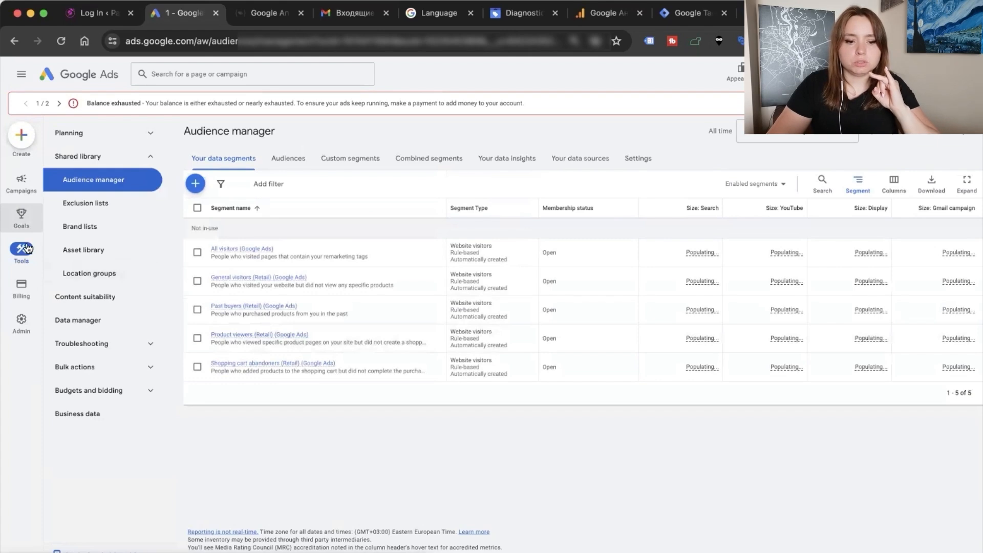
Review the connected products in Data manager, the Google Ads link in Analytics, and the Merchant Center diagnostics.
click(91, 326)
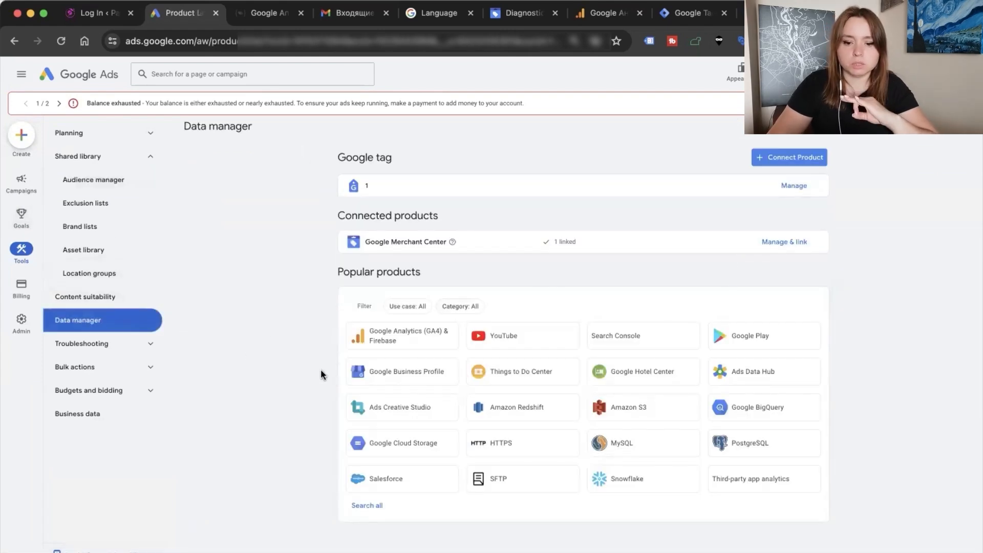
click(603, 13)
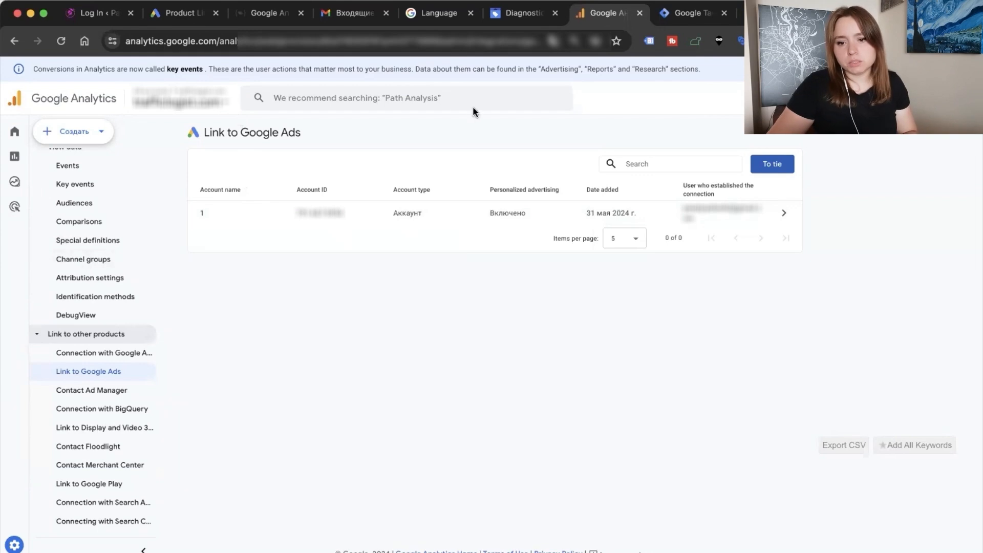
click(507, 15)
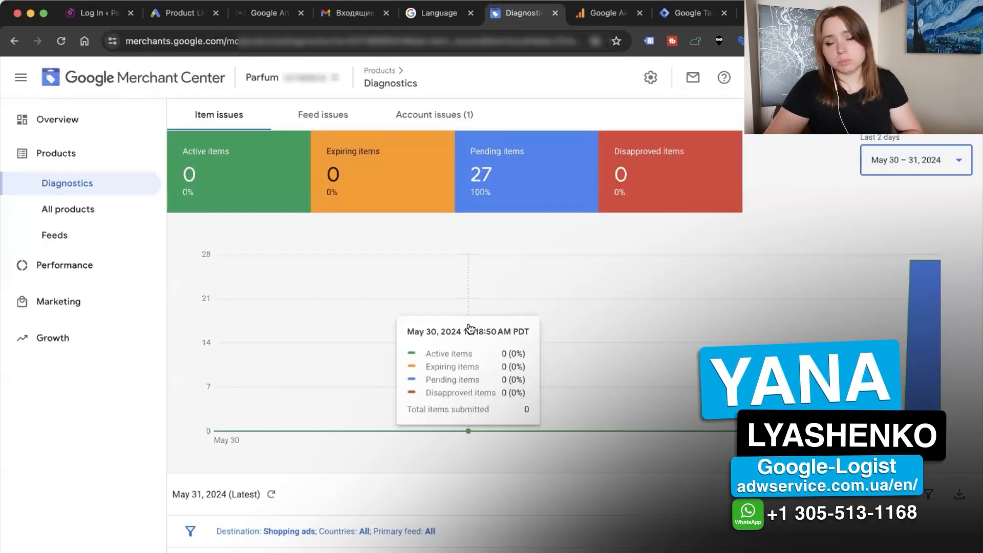